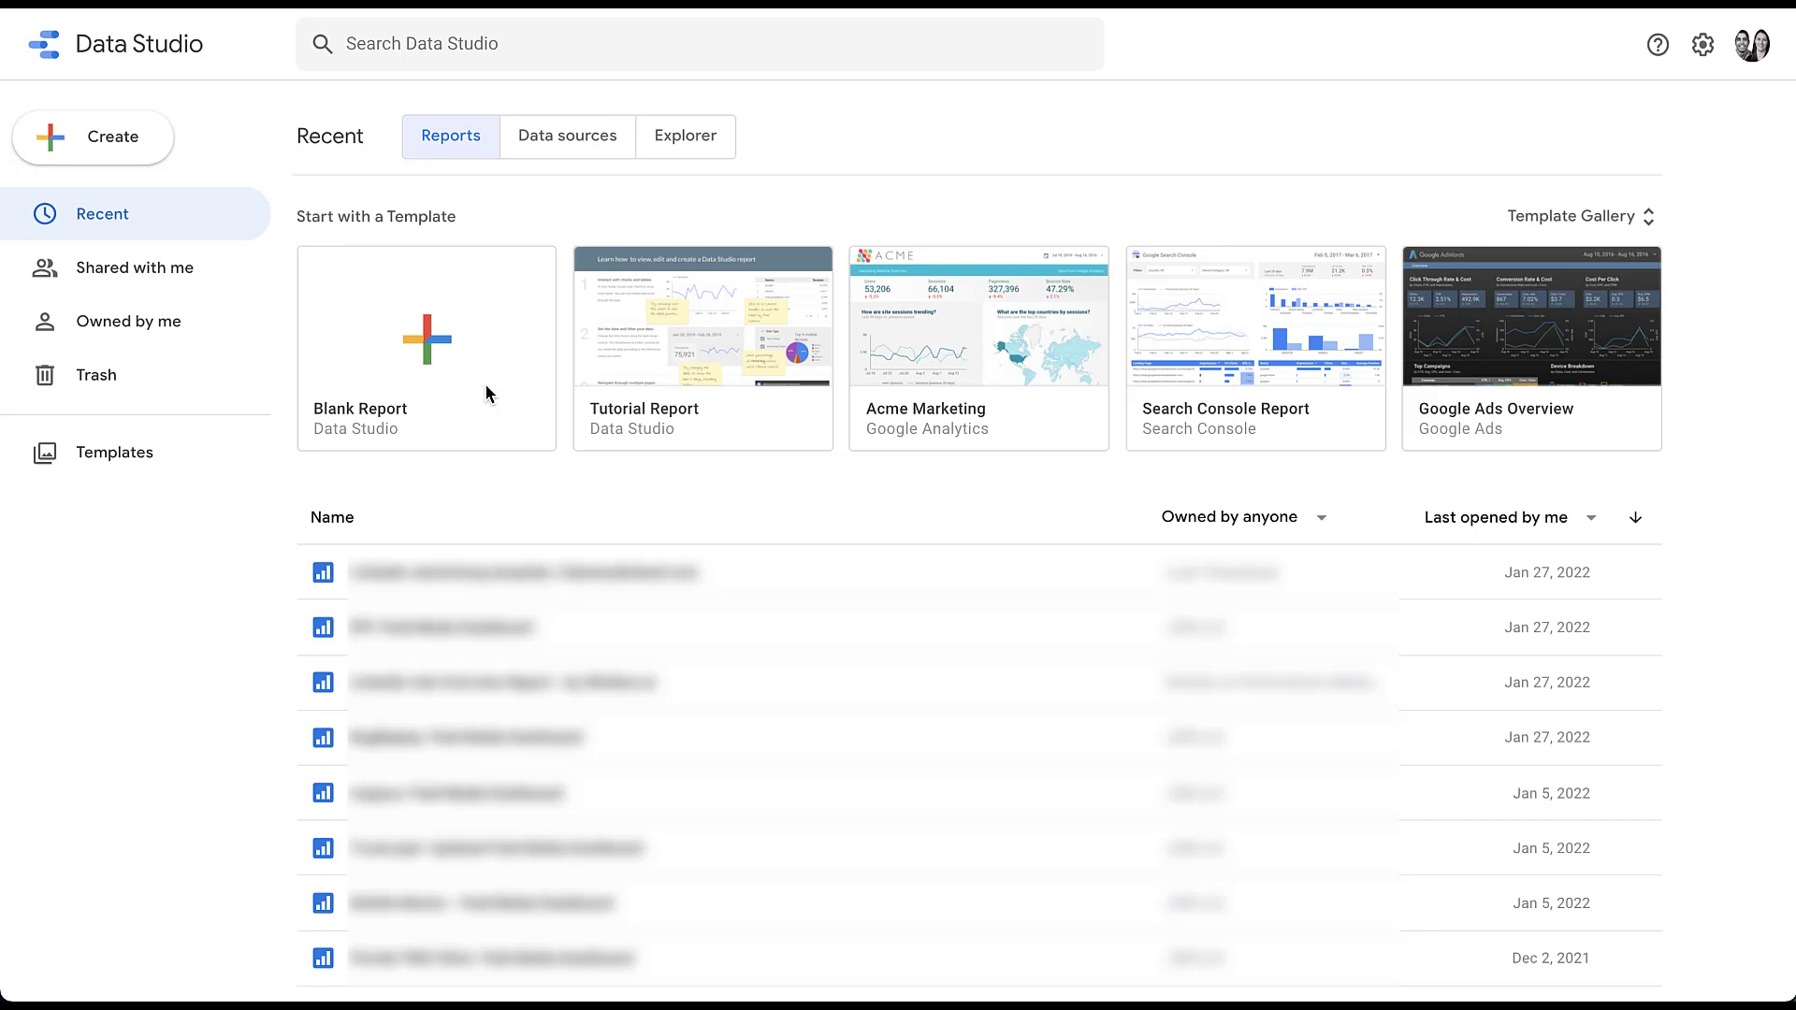
Open the full template gallery, filter it to the Google Ads category and expand the list of its templates
{"action": "left_click", "coordinate": [1557, 214]}
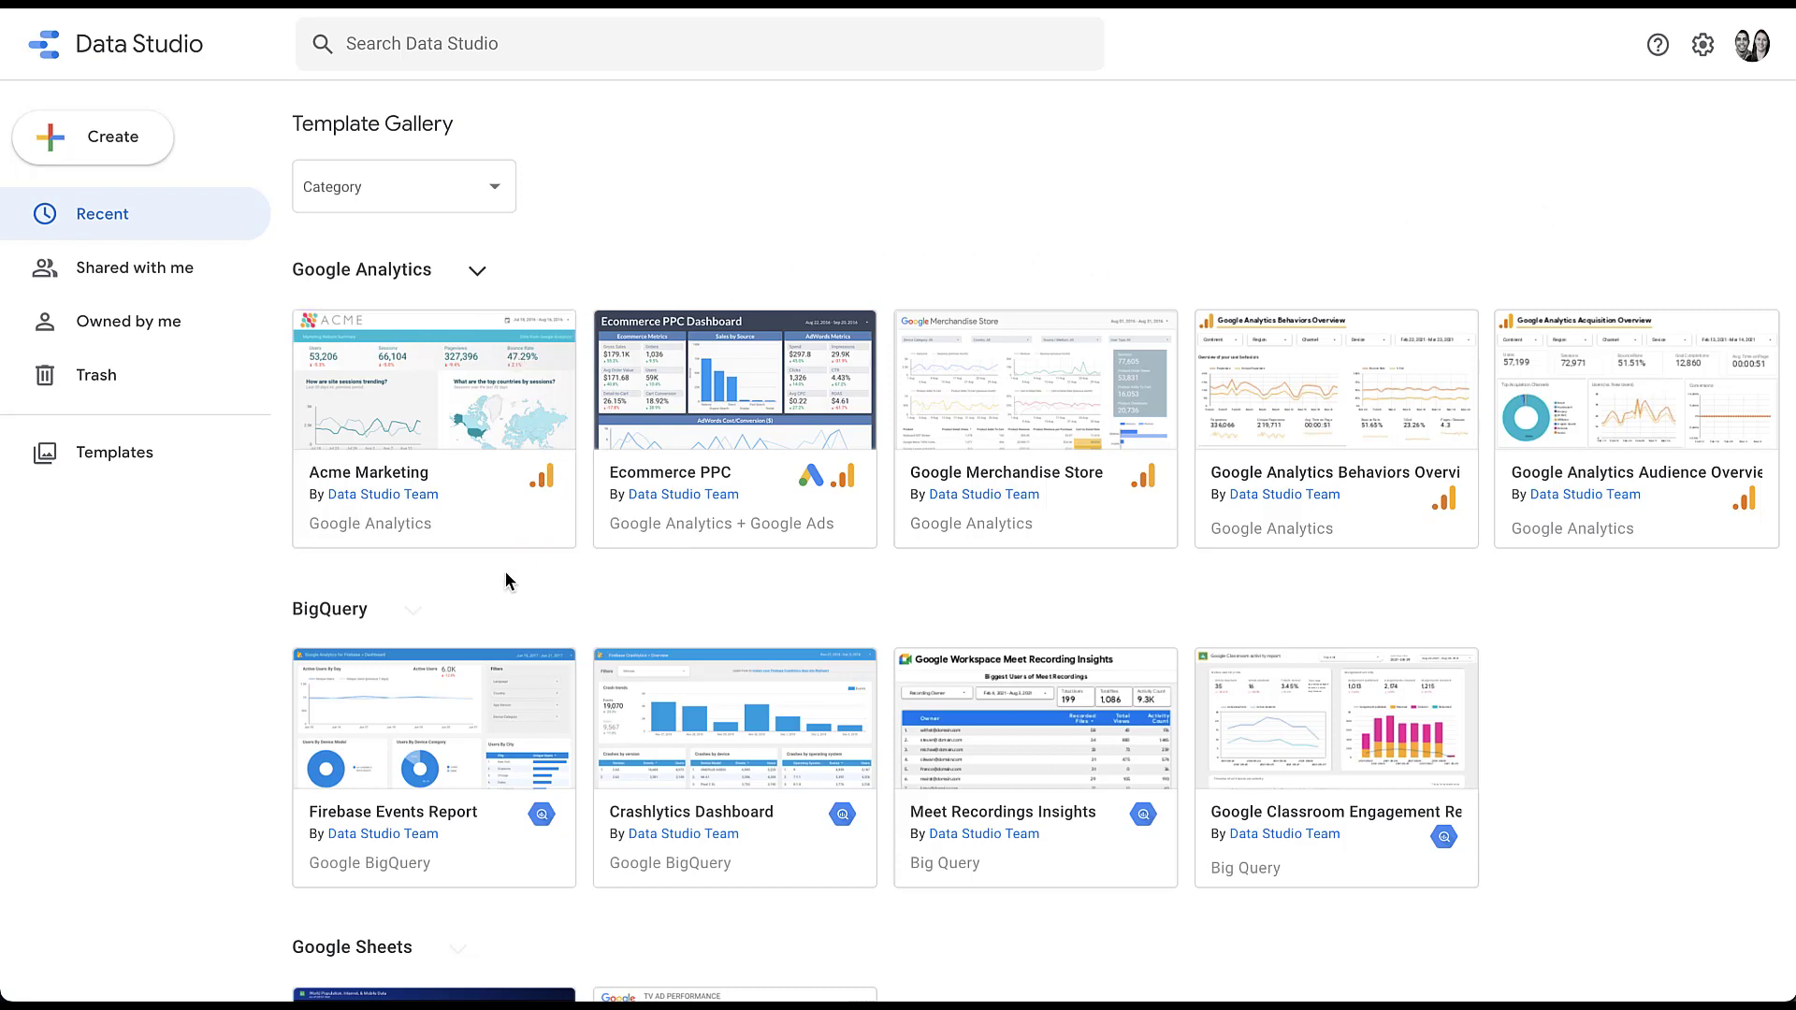
{"action": "left_click", "coordinate": [497, 204]}
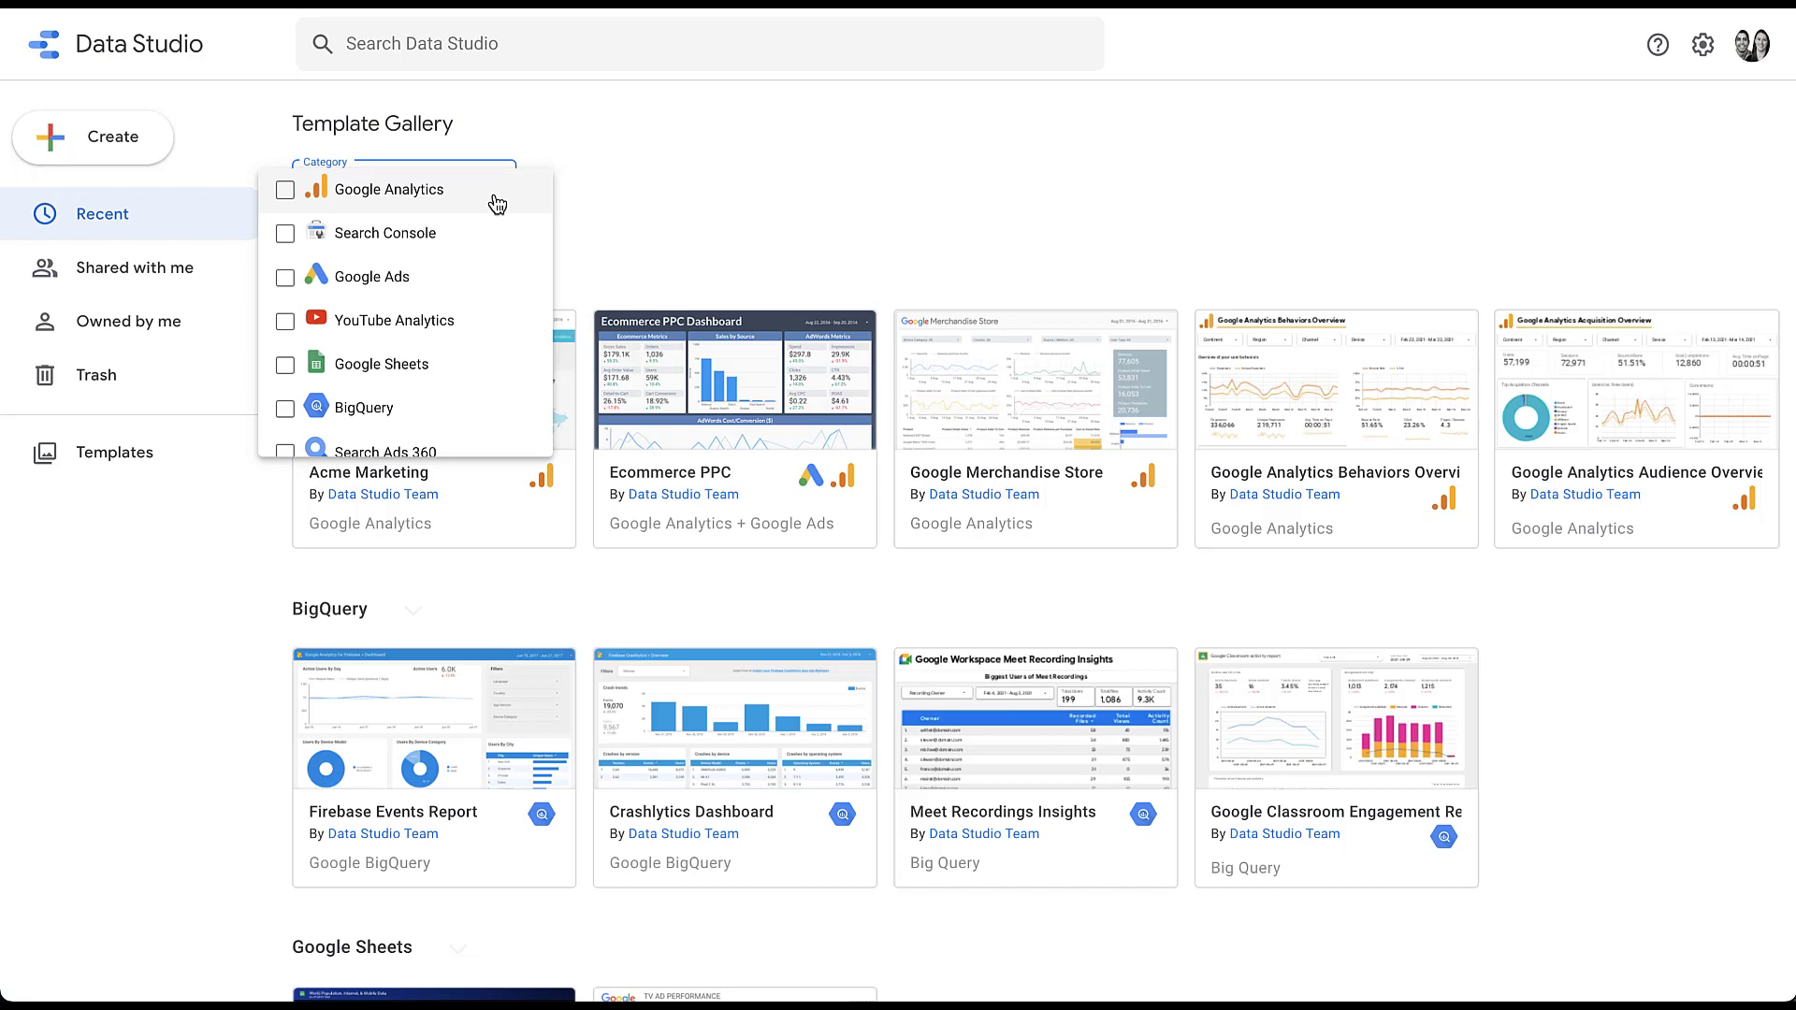
{"action": "left_click", "coordinate": [287, 277]}
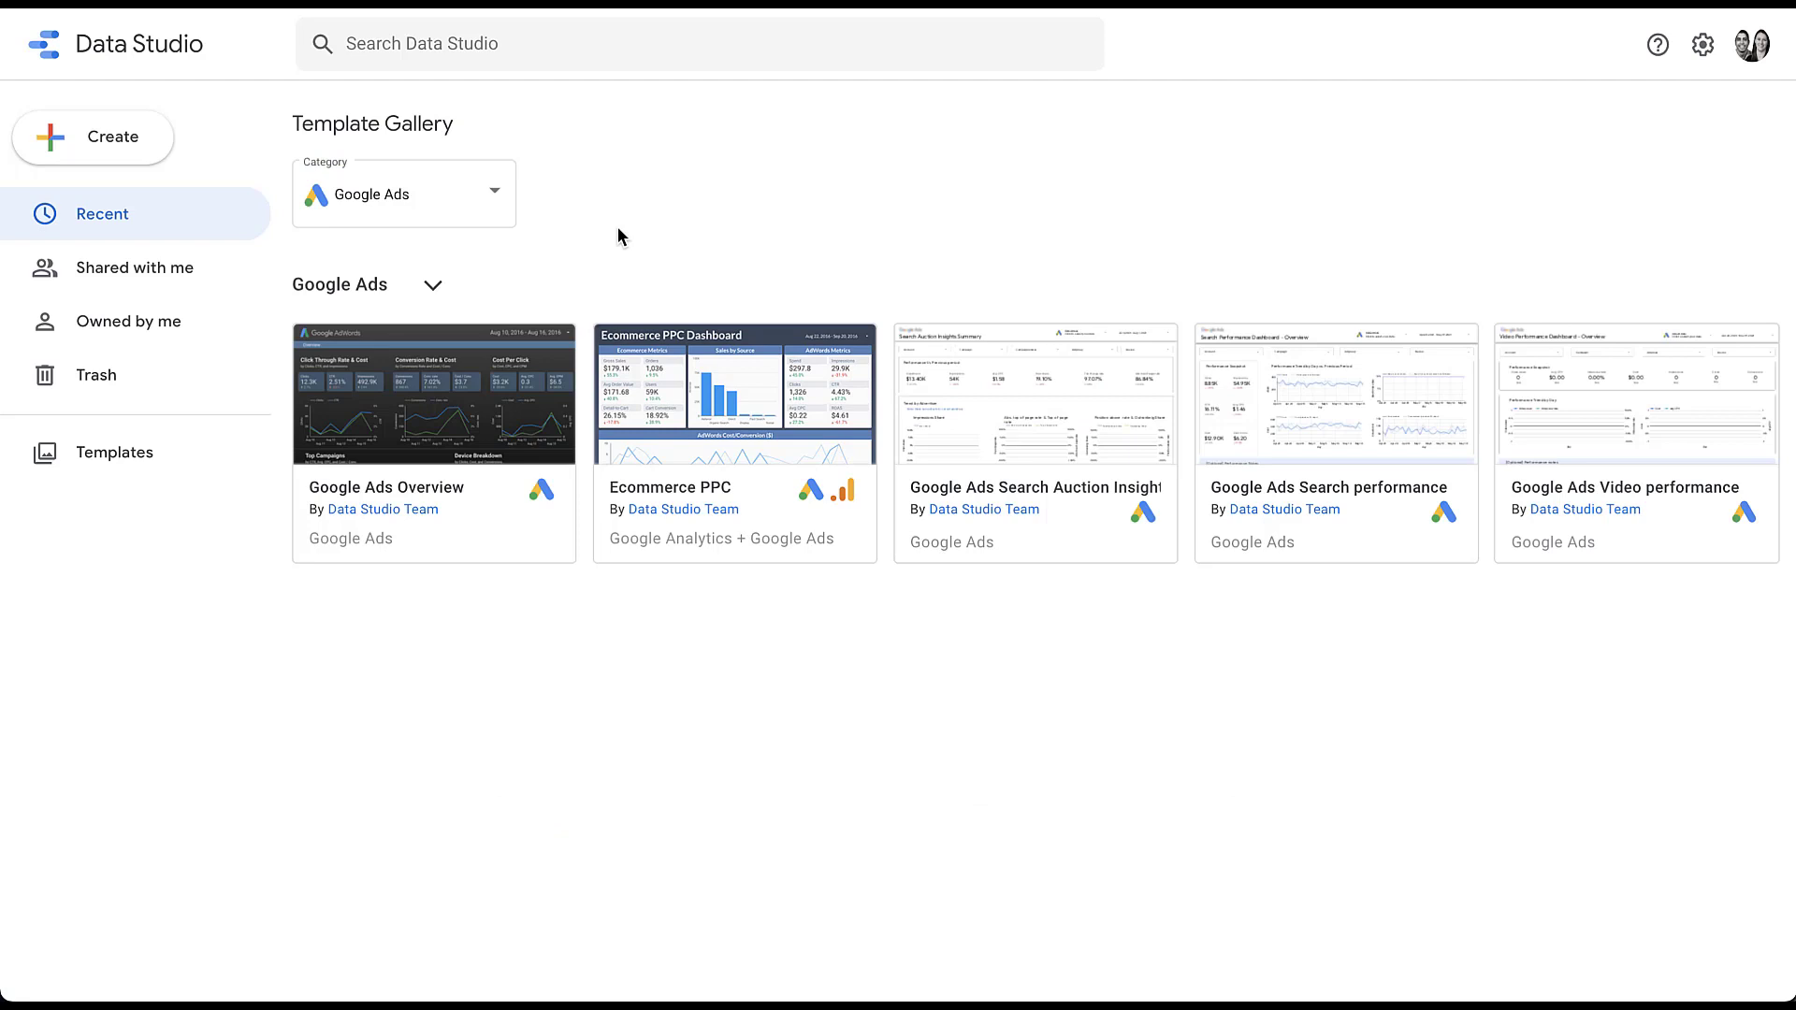
{"action": "left_click", "coordinate": [435, 286]}
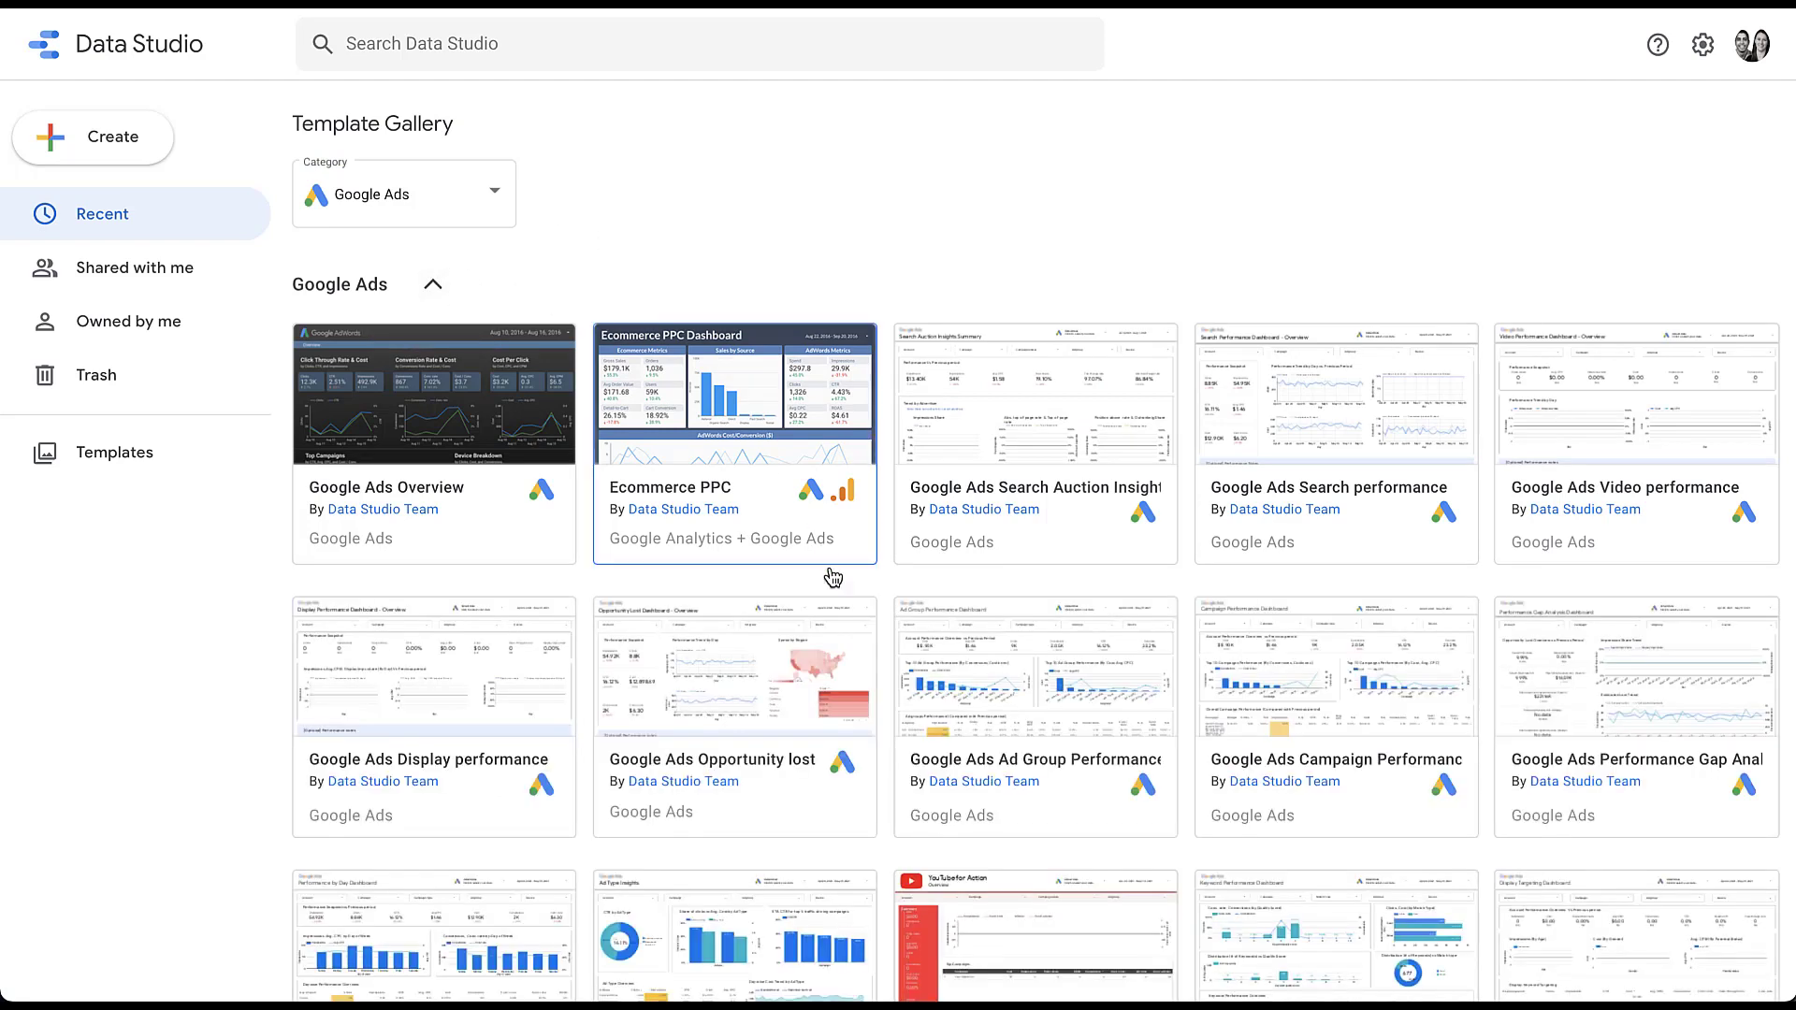
Browse the Google Ads templates and open the Google Ads Overview template
{"action": "scroll", "coordinate": [859, 644], "scroll_direction": "down", "scroll_amount": 1}
{"action": "scroll", "coordinate": [859, 643], "scroll_direction": "down", "scroll_amount": 5}
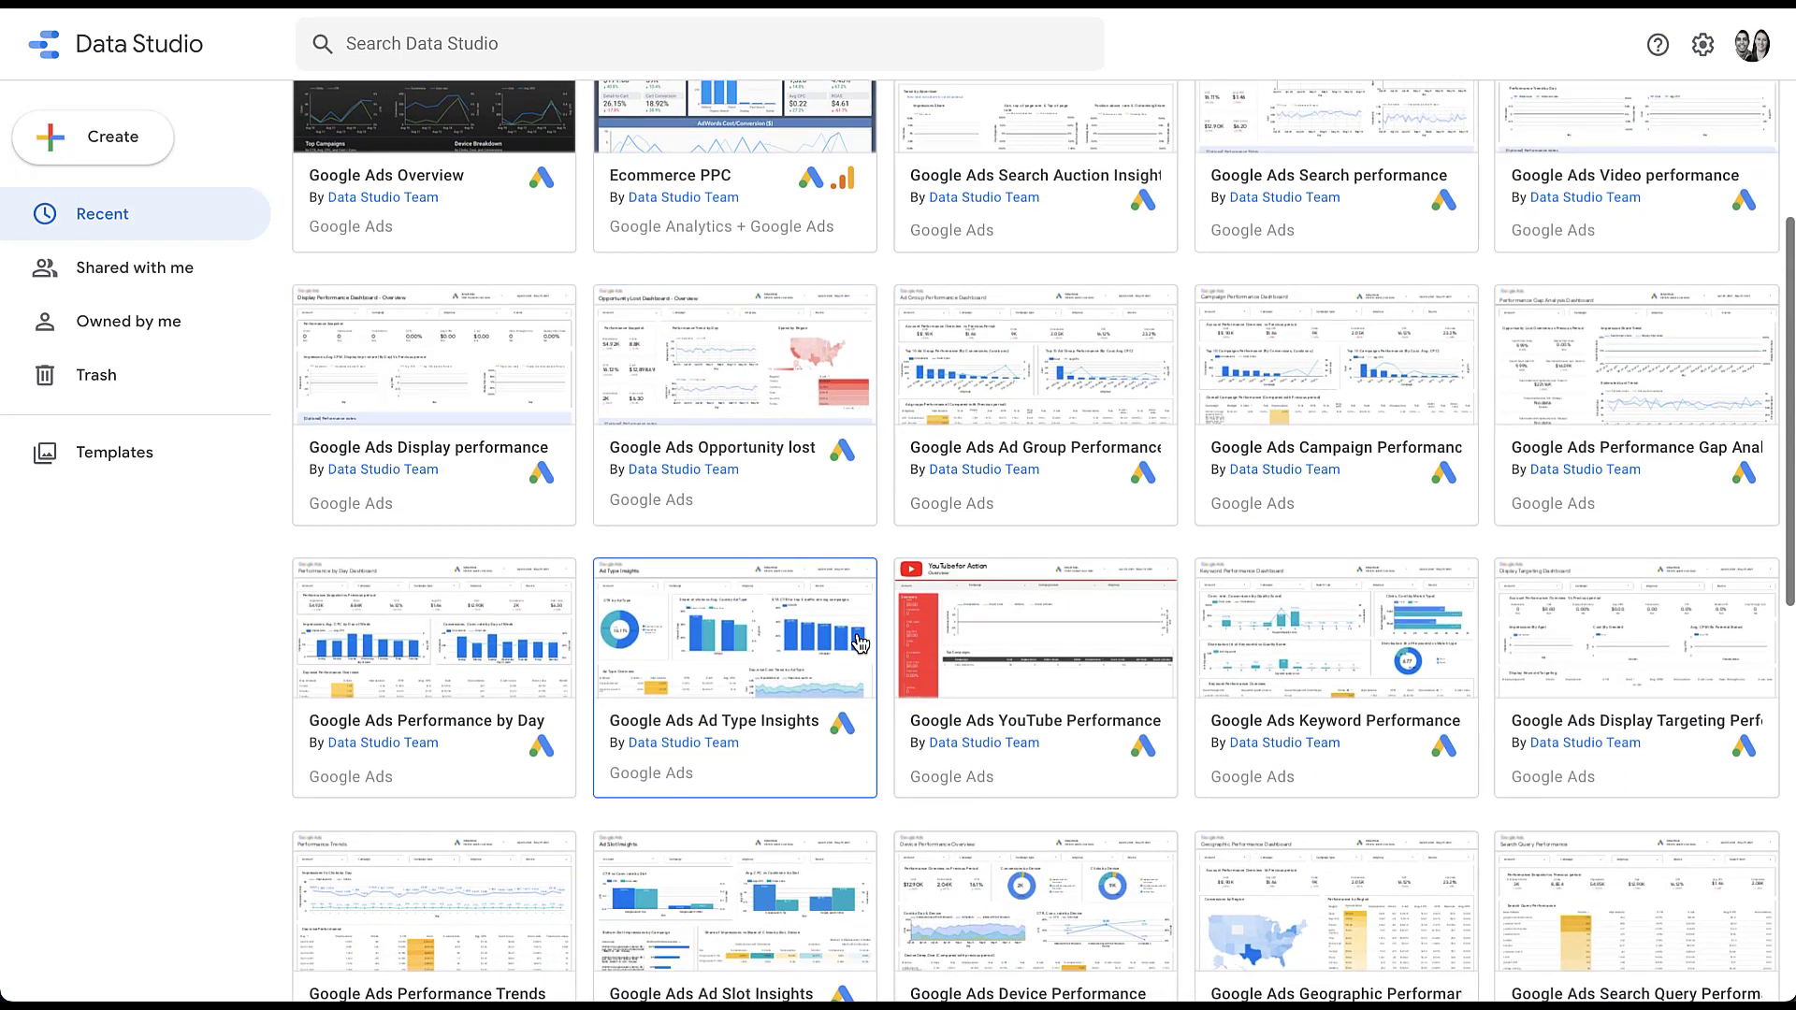
{"action": "scroll", "coordinate": [859, 644], "scroll_direction": "down", "scroll_amount": 3}
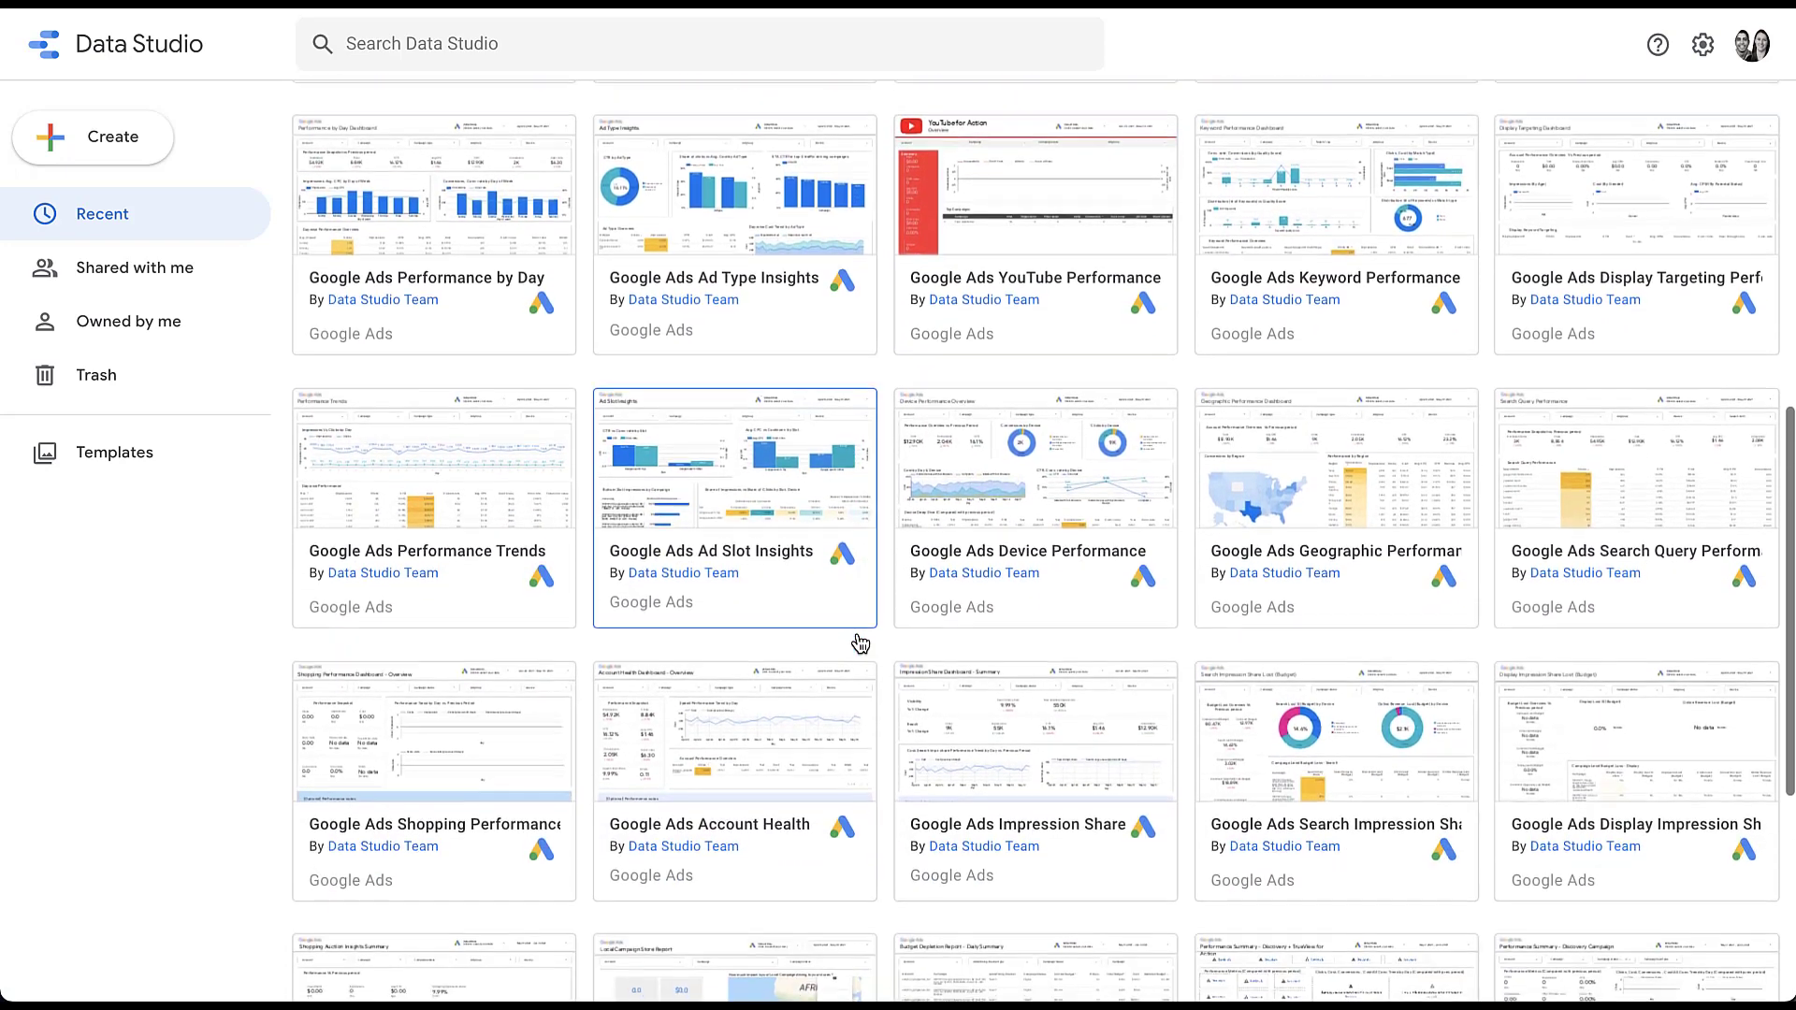
{"action": "scroll", "coordinate": [859, 644], "scroll_direction": "down", "scroll_amount": 3}
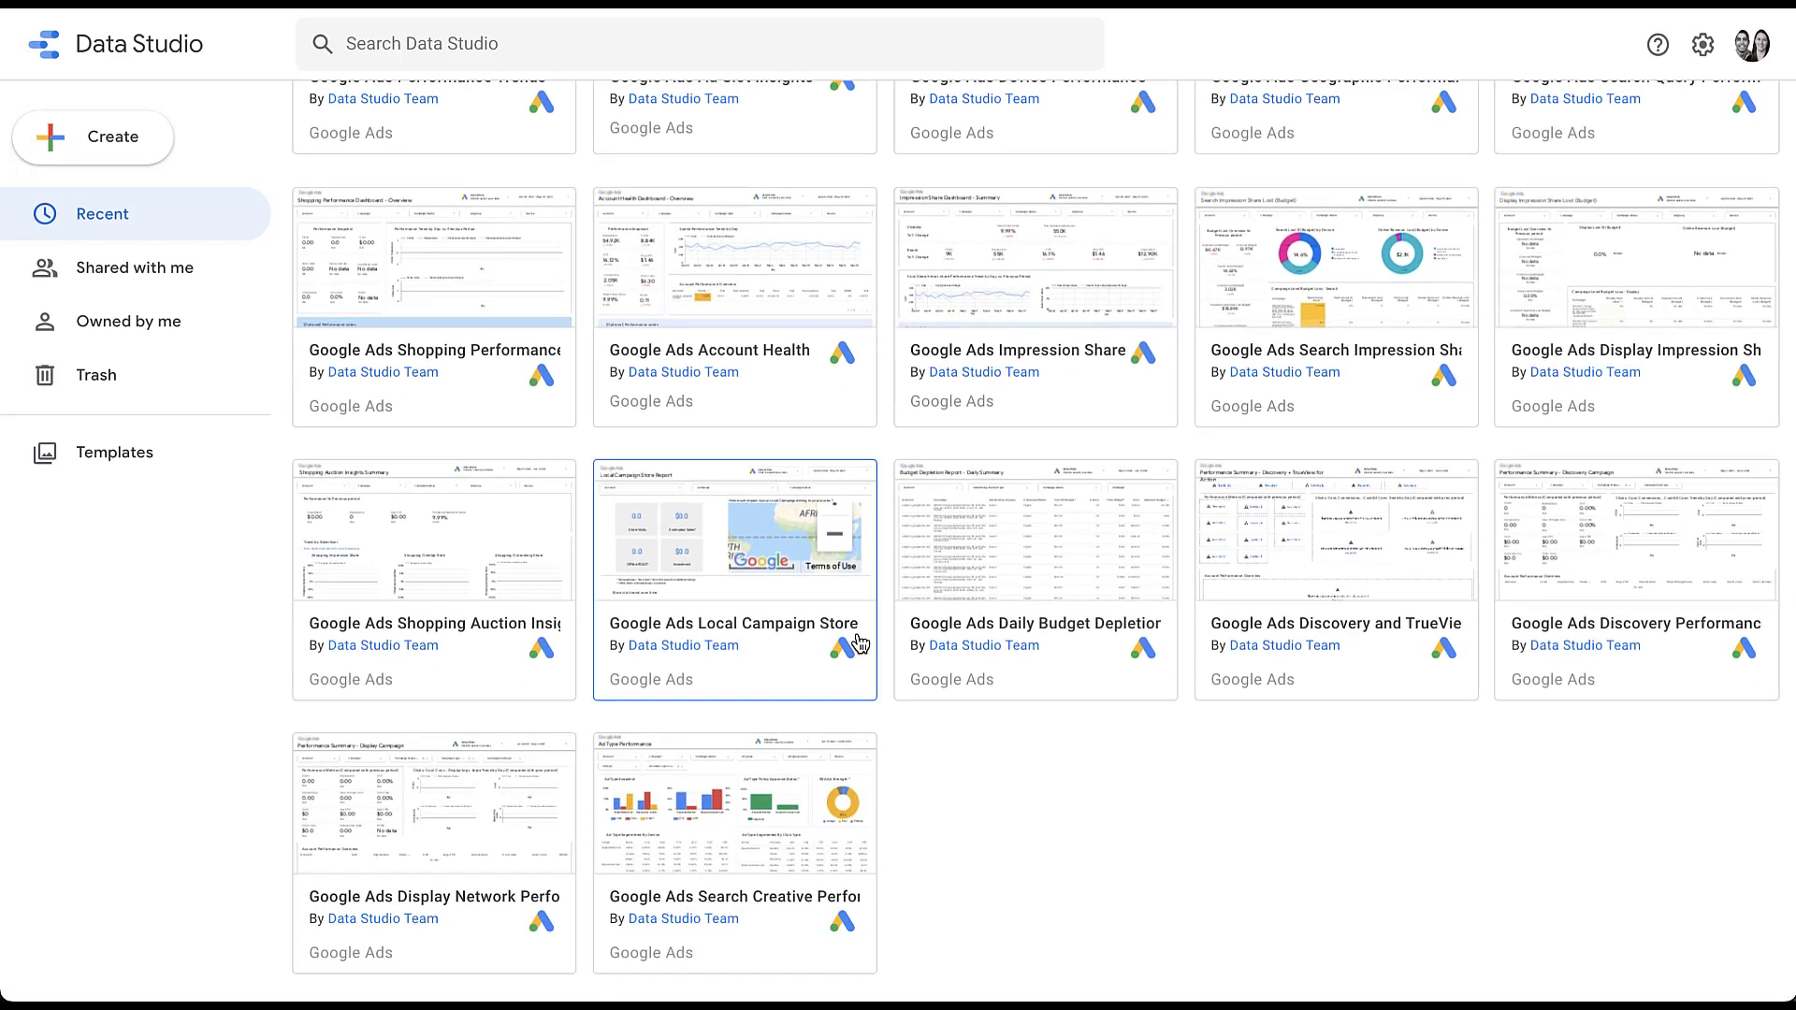
{"action": "scroll", "coordinate": [859, 643], "scroll_direction": "up", "scroll_amount": 2}
{"action": "scroll", "coordinate": [859, 643], "scroll_direction": "up", "scroll_amount": 11}
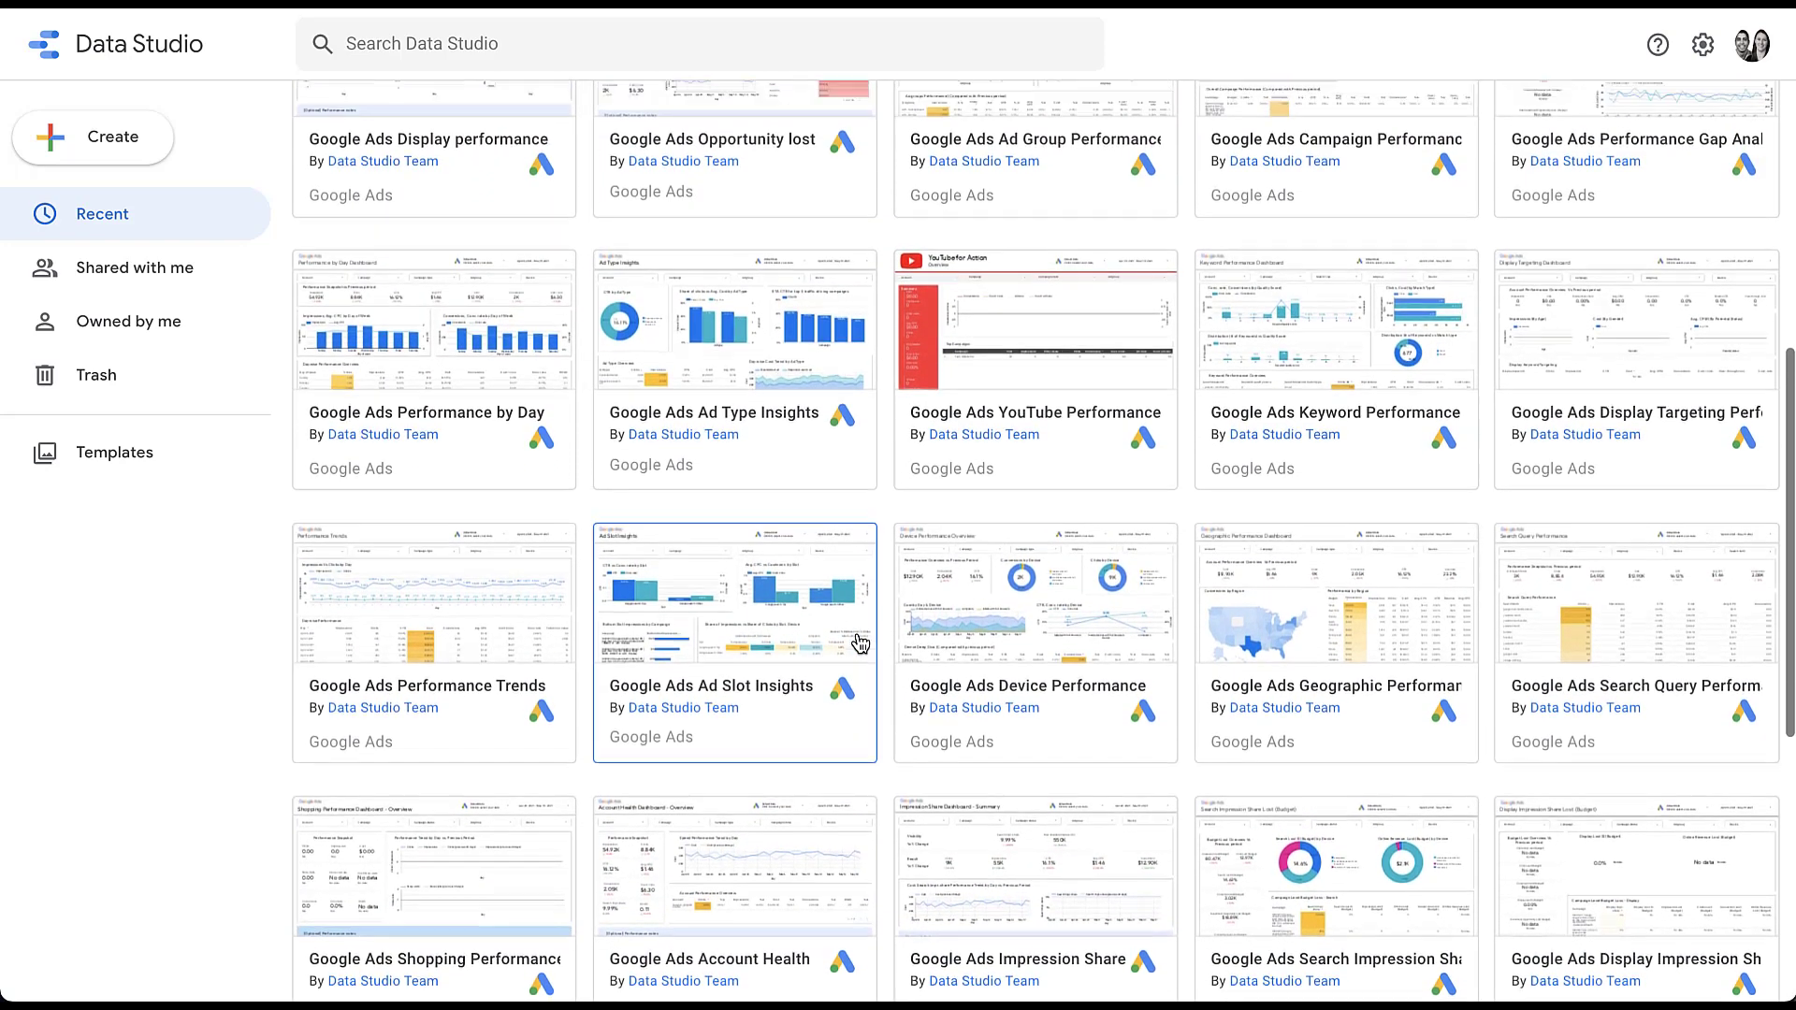
{"action": "scroll", "coordinate": [859, 644], "scroll_direction": "up", "scroll_amount": 1}
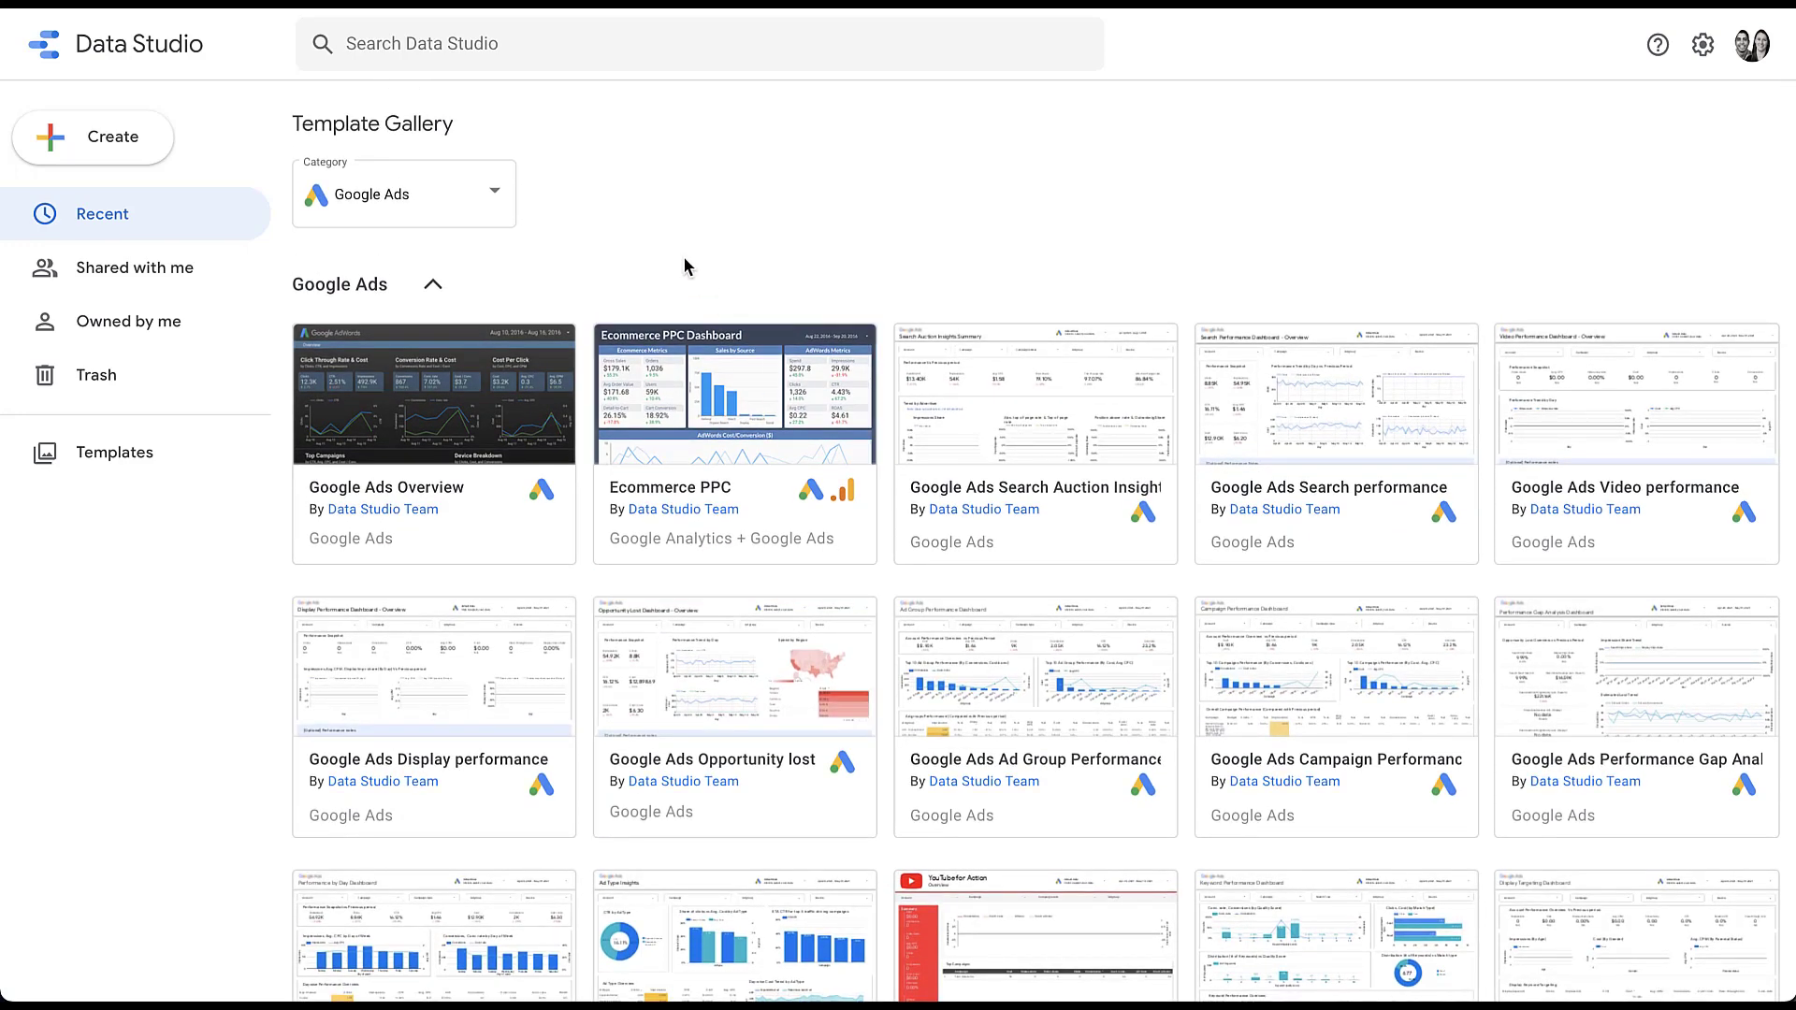
{"action": "left_click", "coordinate": [393, 449]}
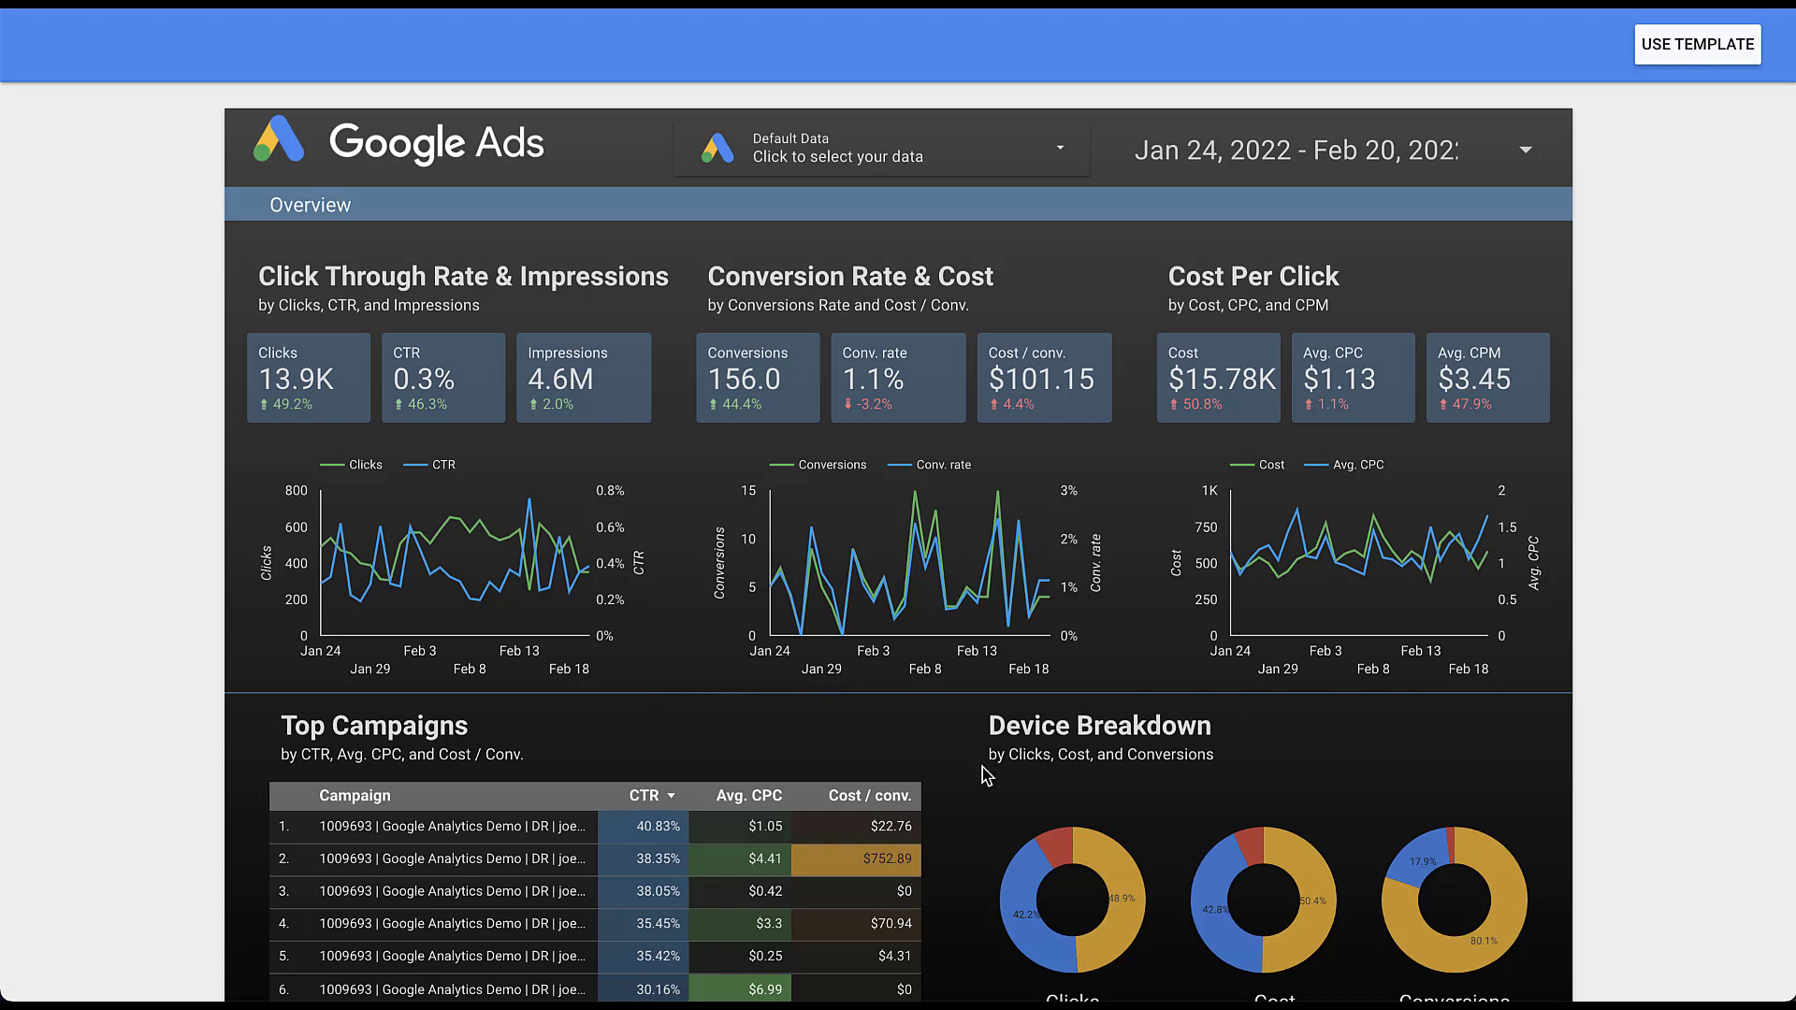
Look over the template and copy it as a new report with Google Ads as the new data source
{"action": "scroll", "coordinate": [941, 791], "scroll_direction": "down", "scroll_amount": 2}
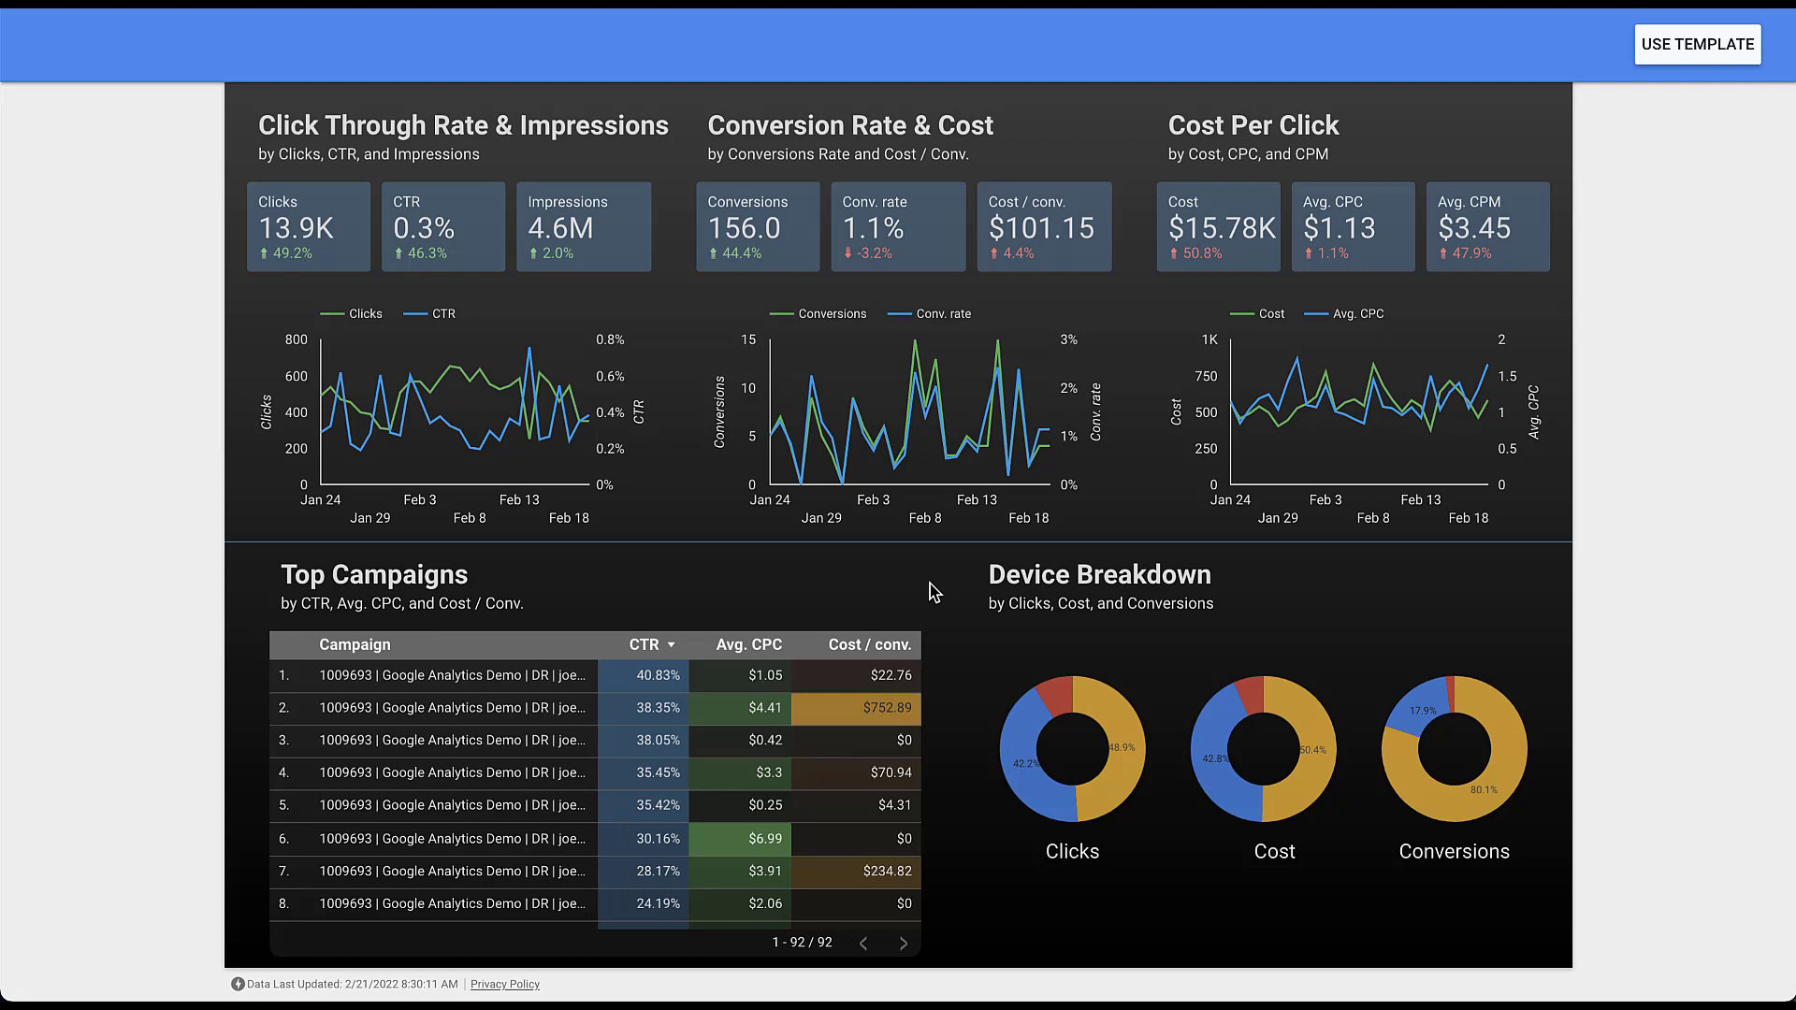
{"action": "scroll", "coordinate": [932, 590], "scroll_direction": "up", "scroll_amount": 2}
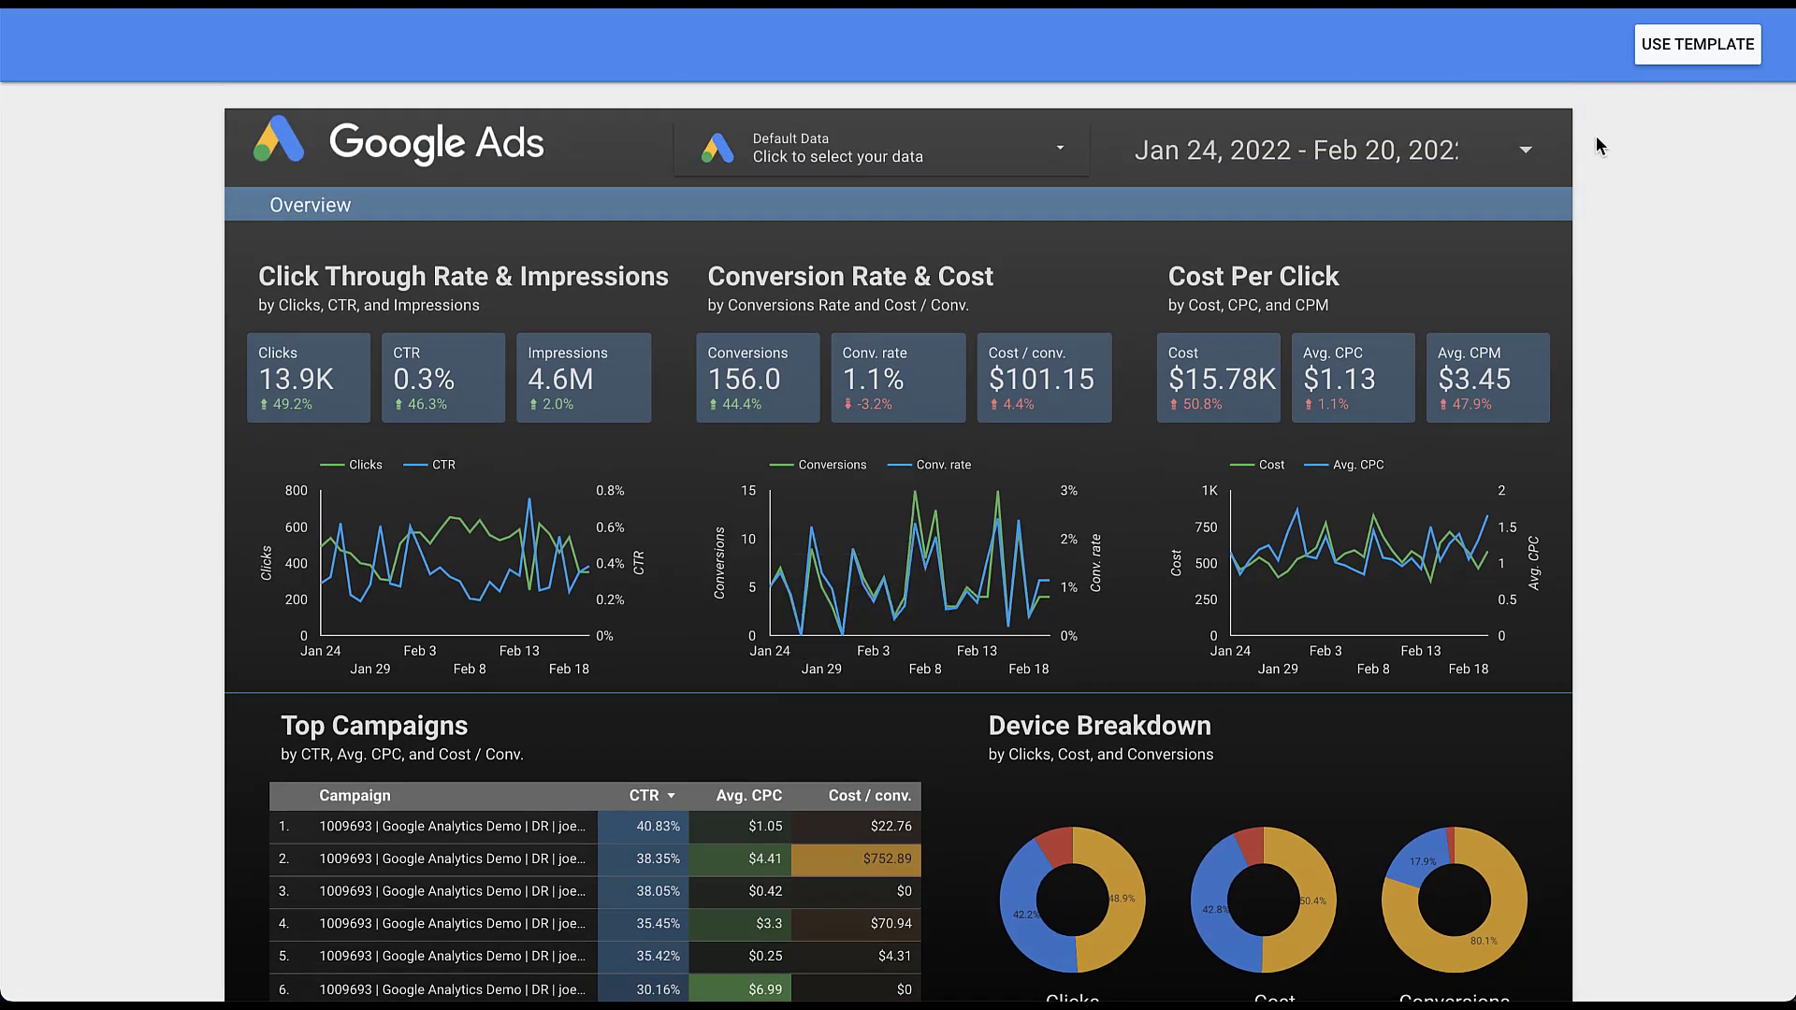
{"action": "left_click", "coordinate": [1695, 63]}
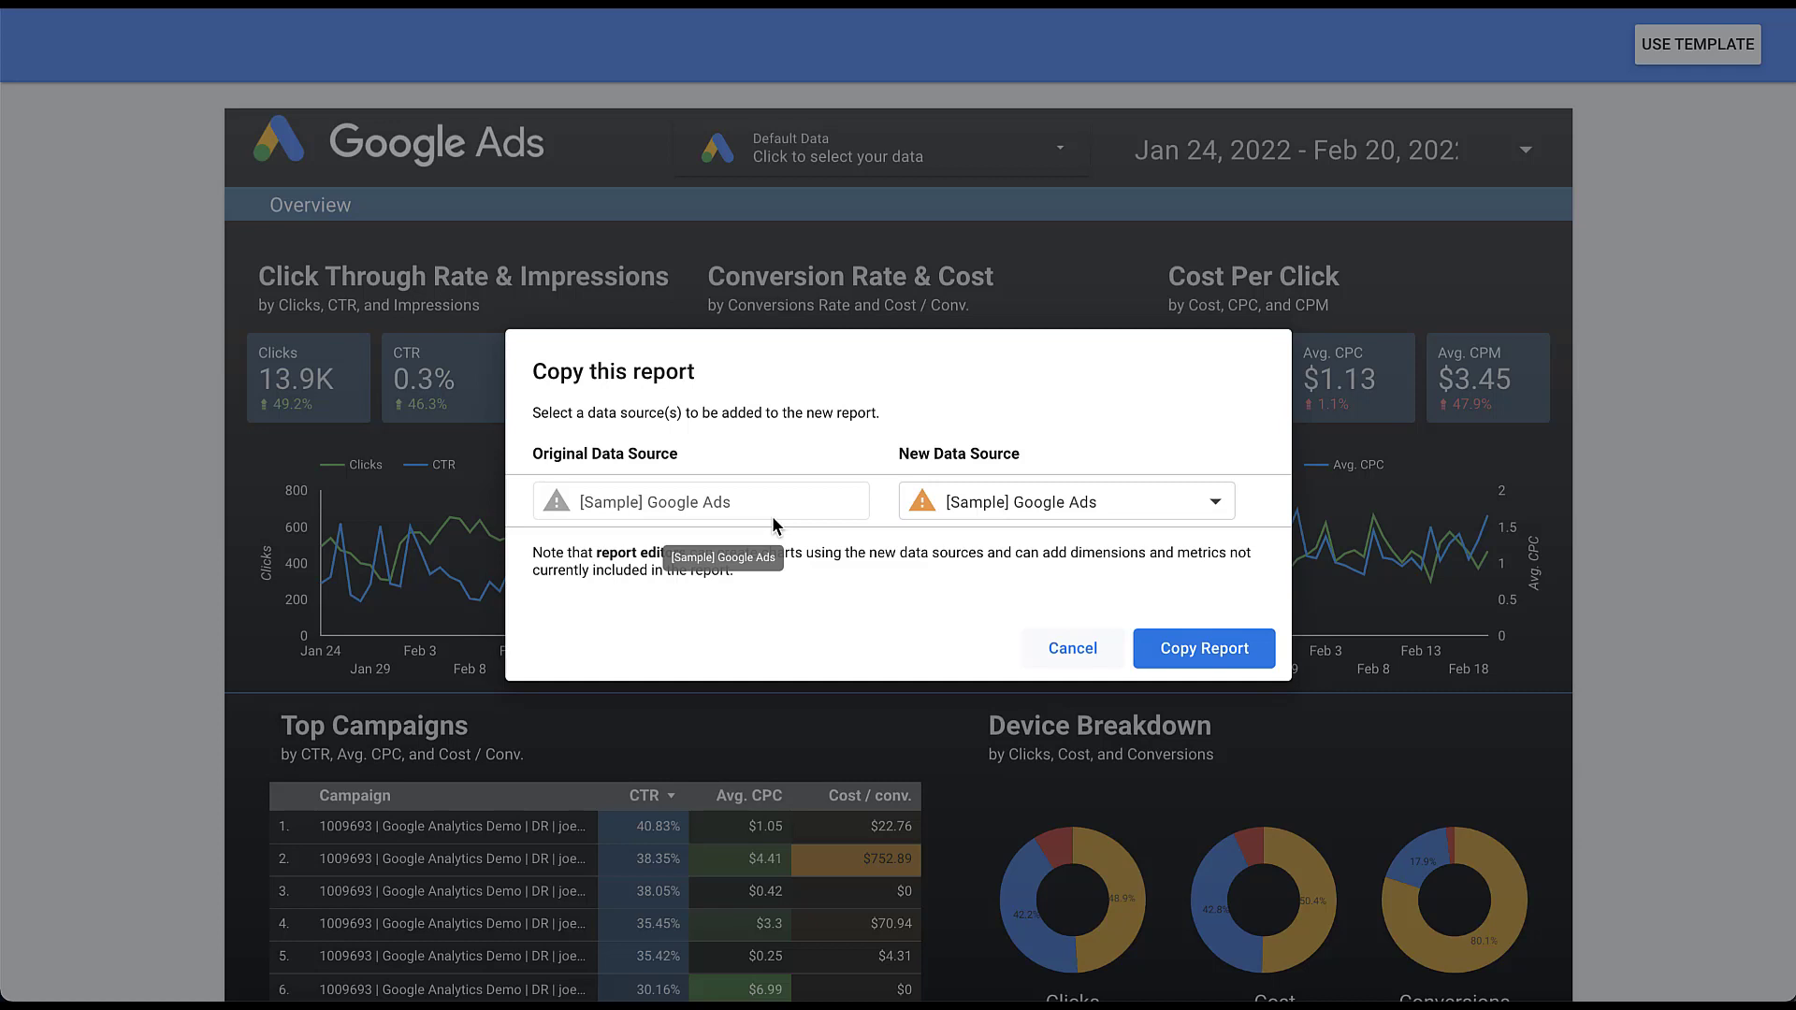
{"action": "left_click", "coordinate": [1216, 507]}
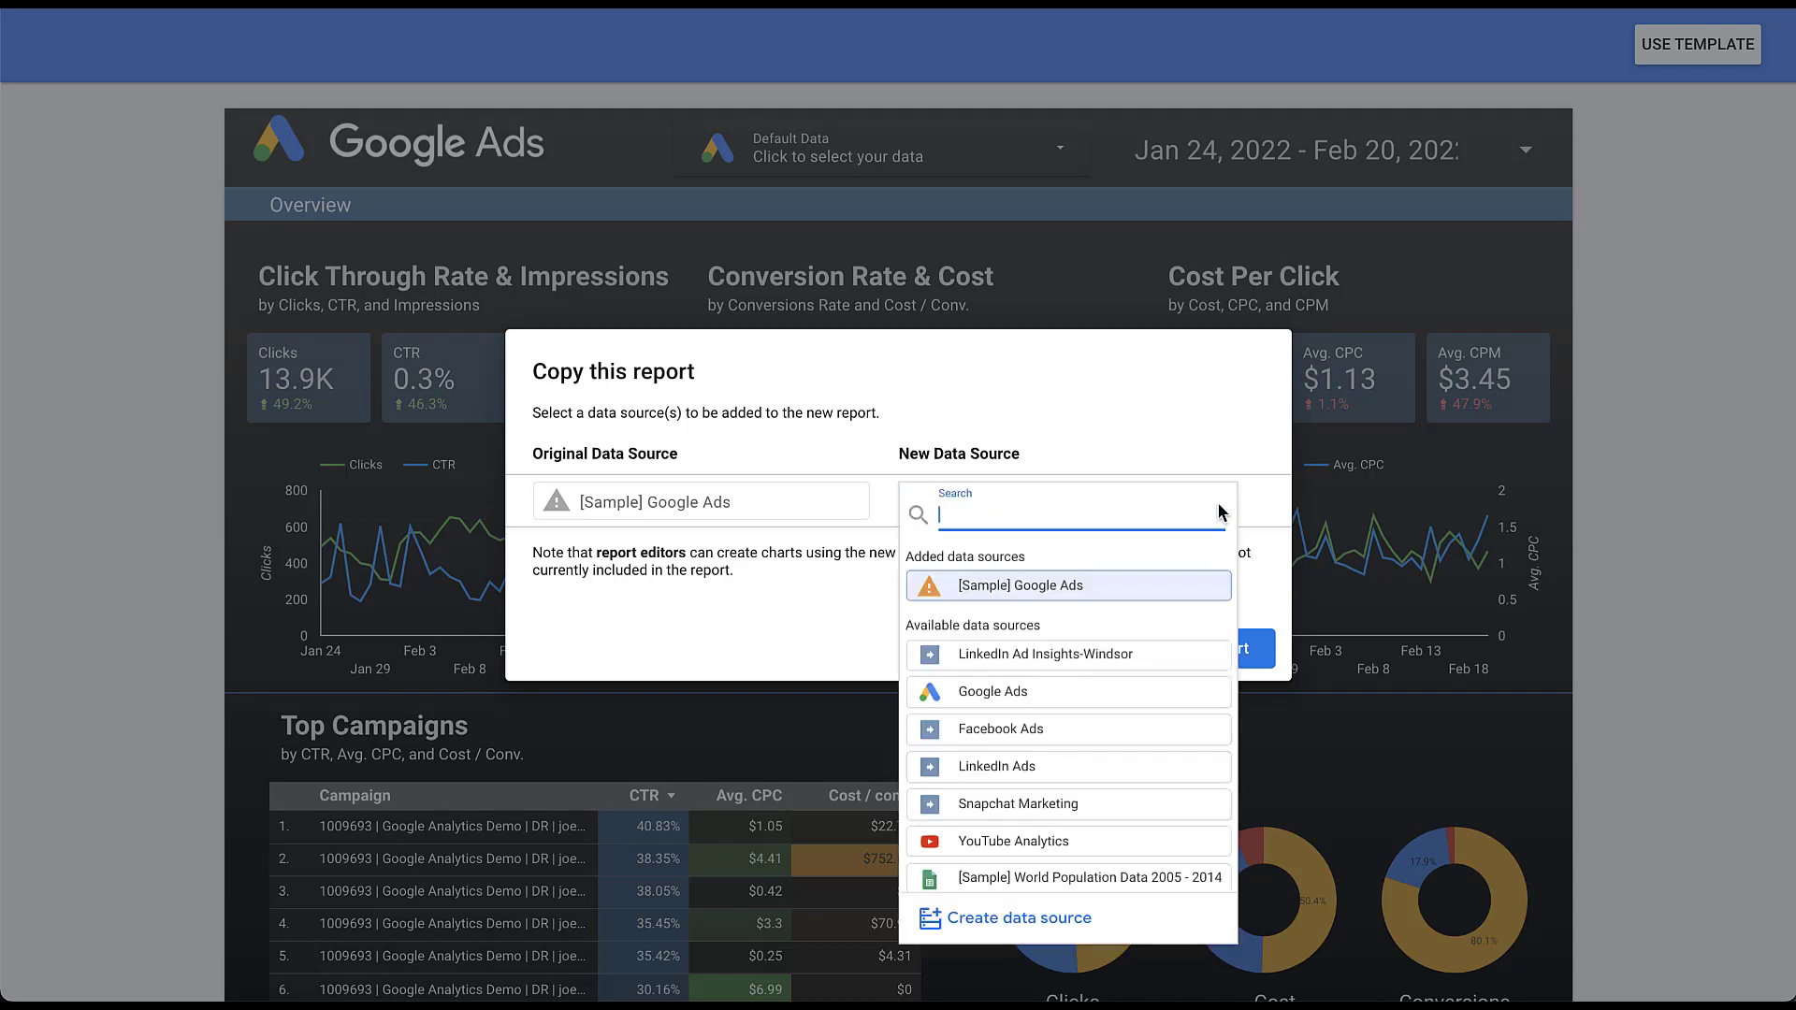
{"action": "left_click", "coordinate": [1035, 706]}
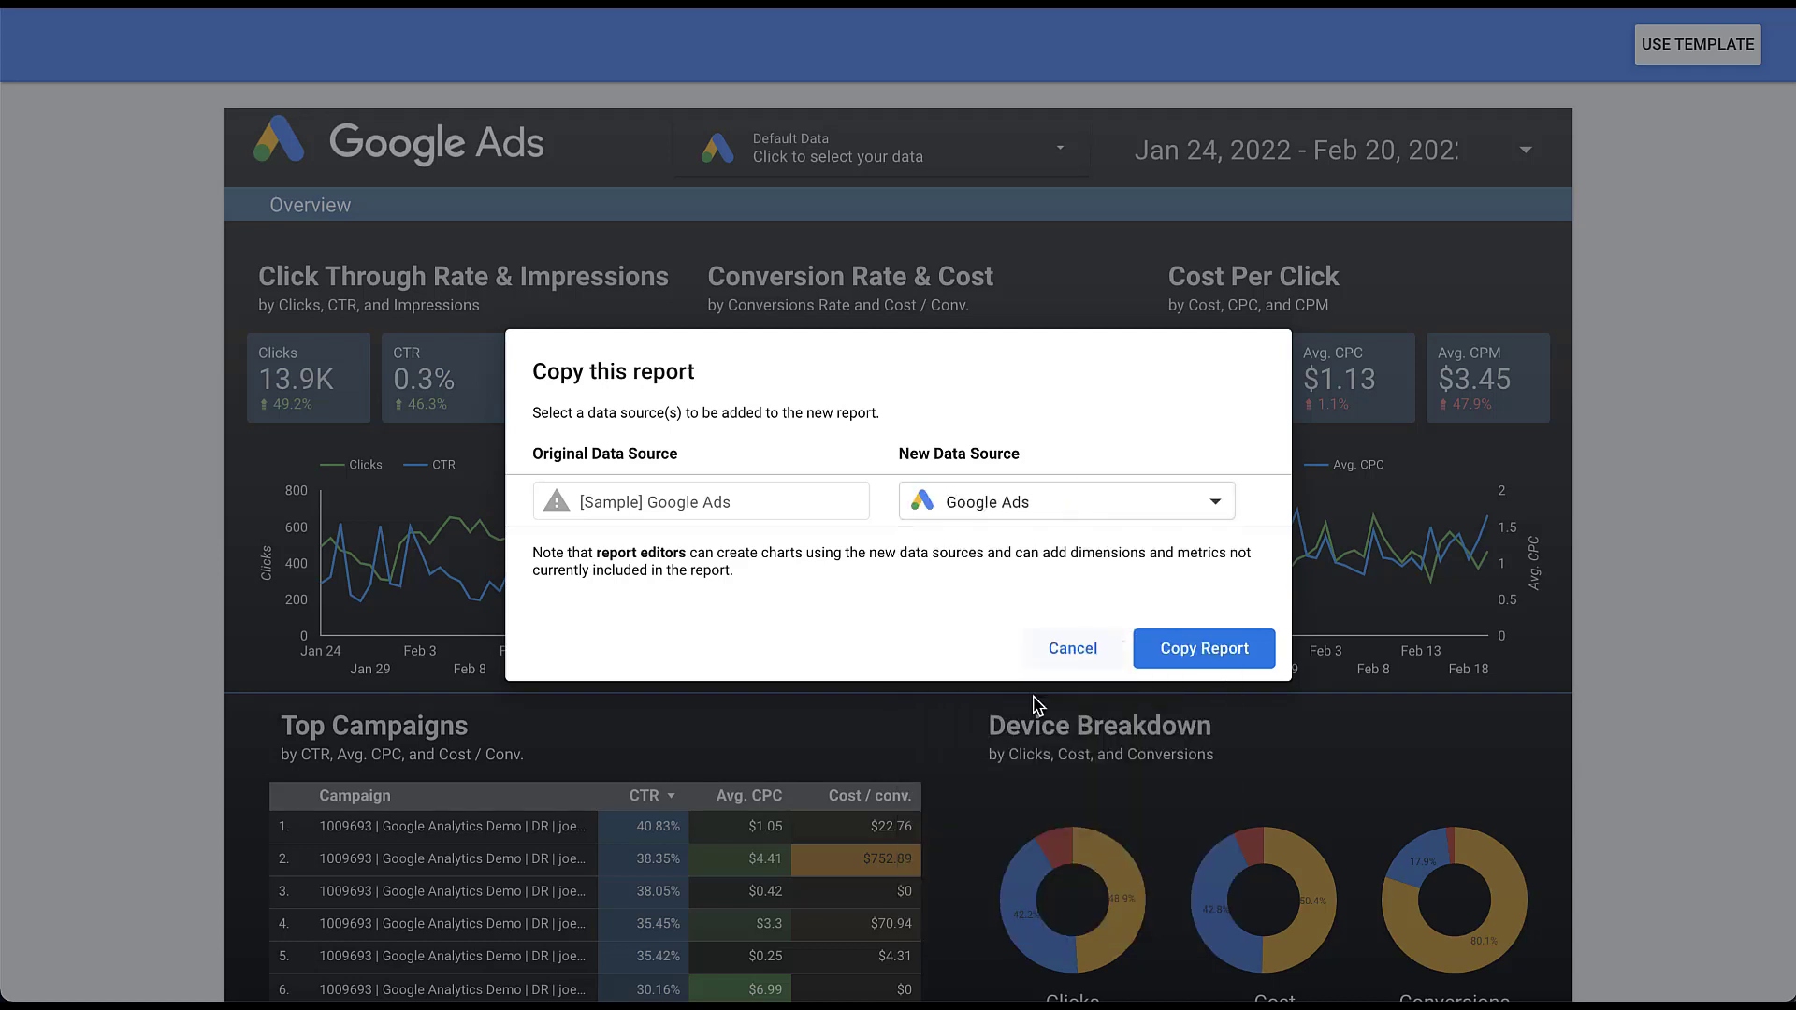
{"action": "left_click", "coordinate": [1187, 661]}
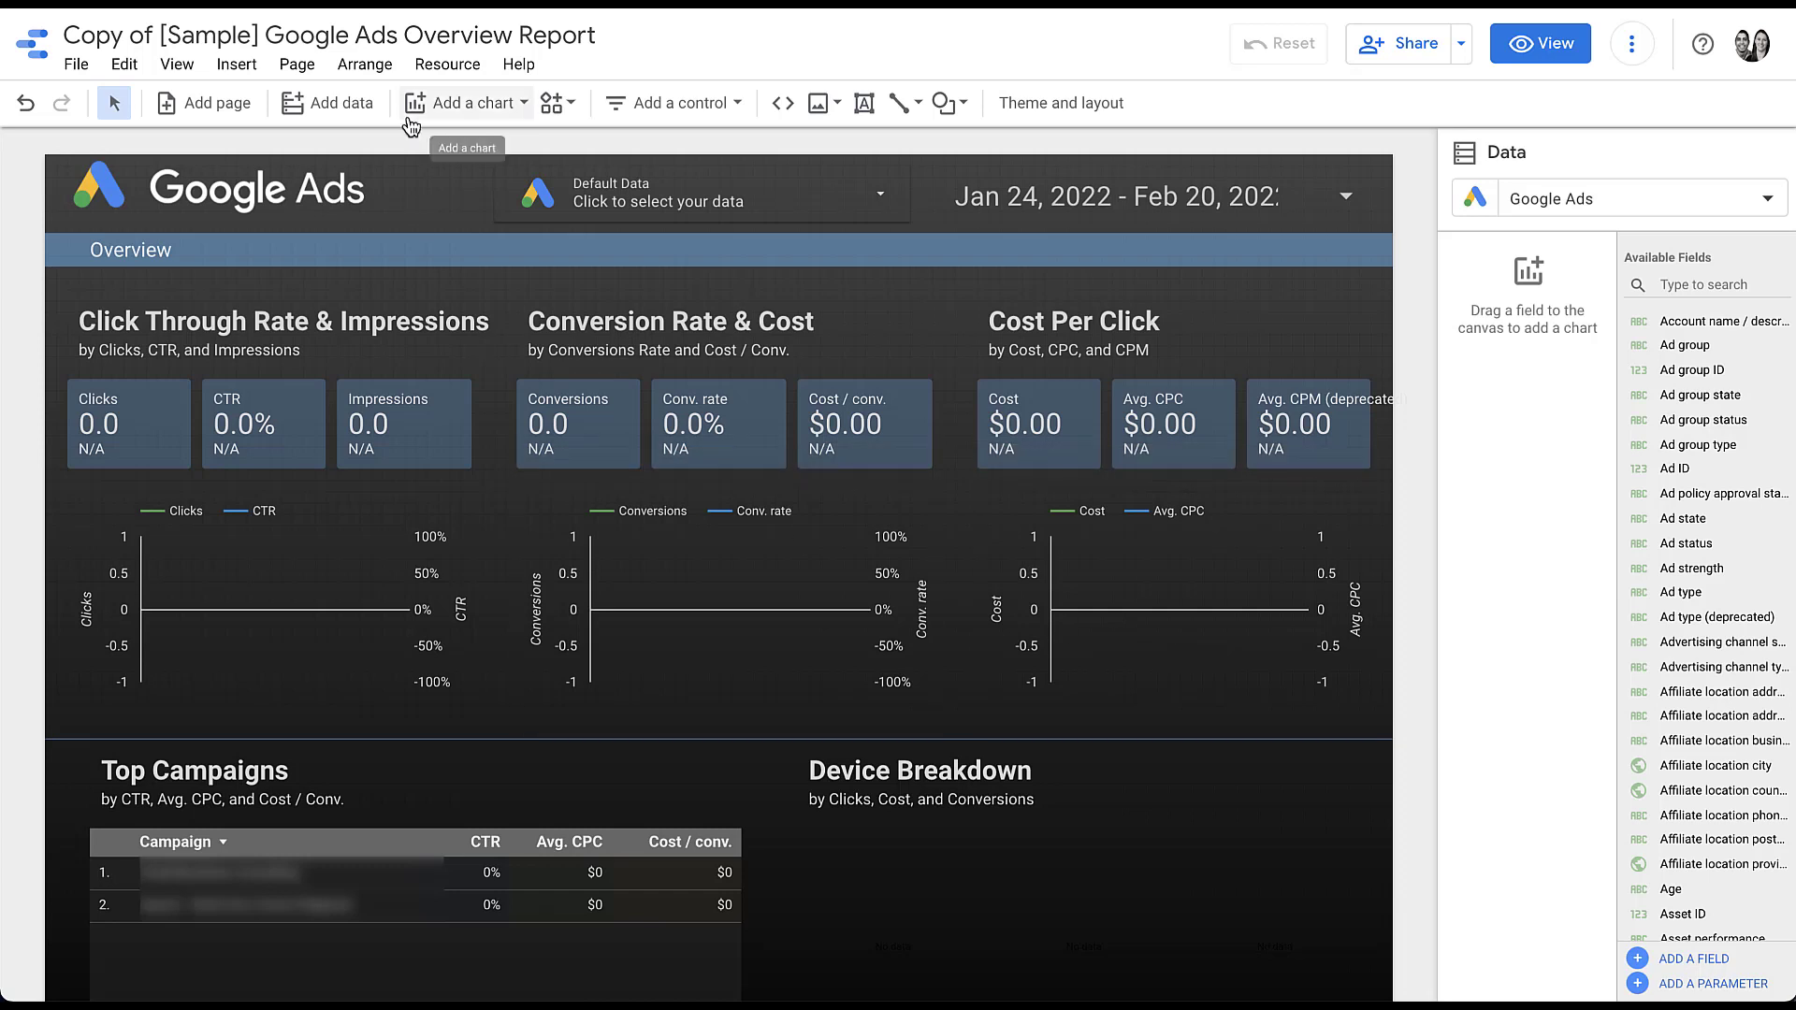
Choose the Google Ads account to report on in the data control of the report header
{"action": "left_click", "coordinate": [265, 36]}
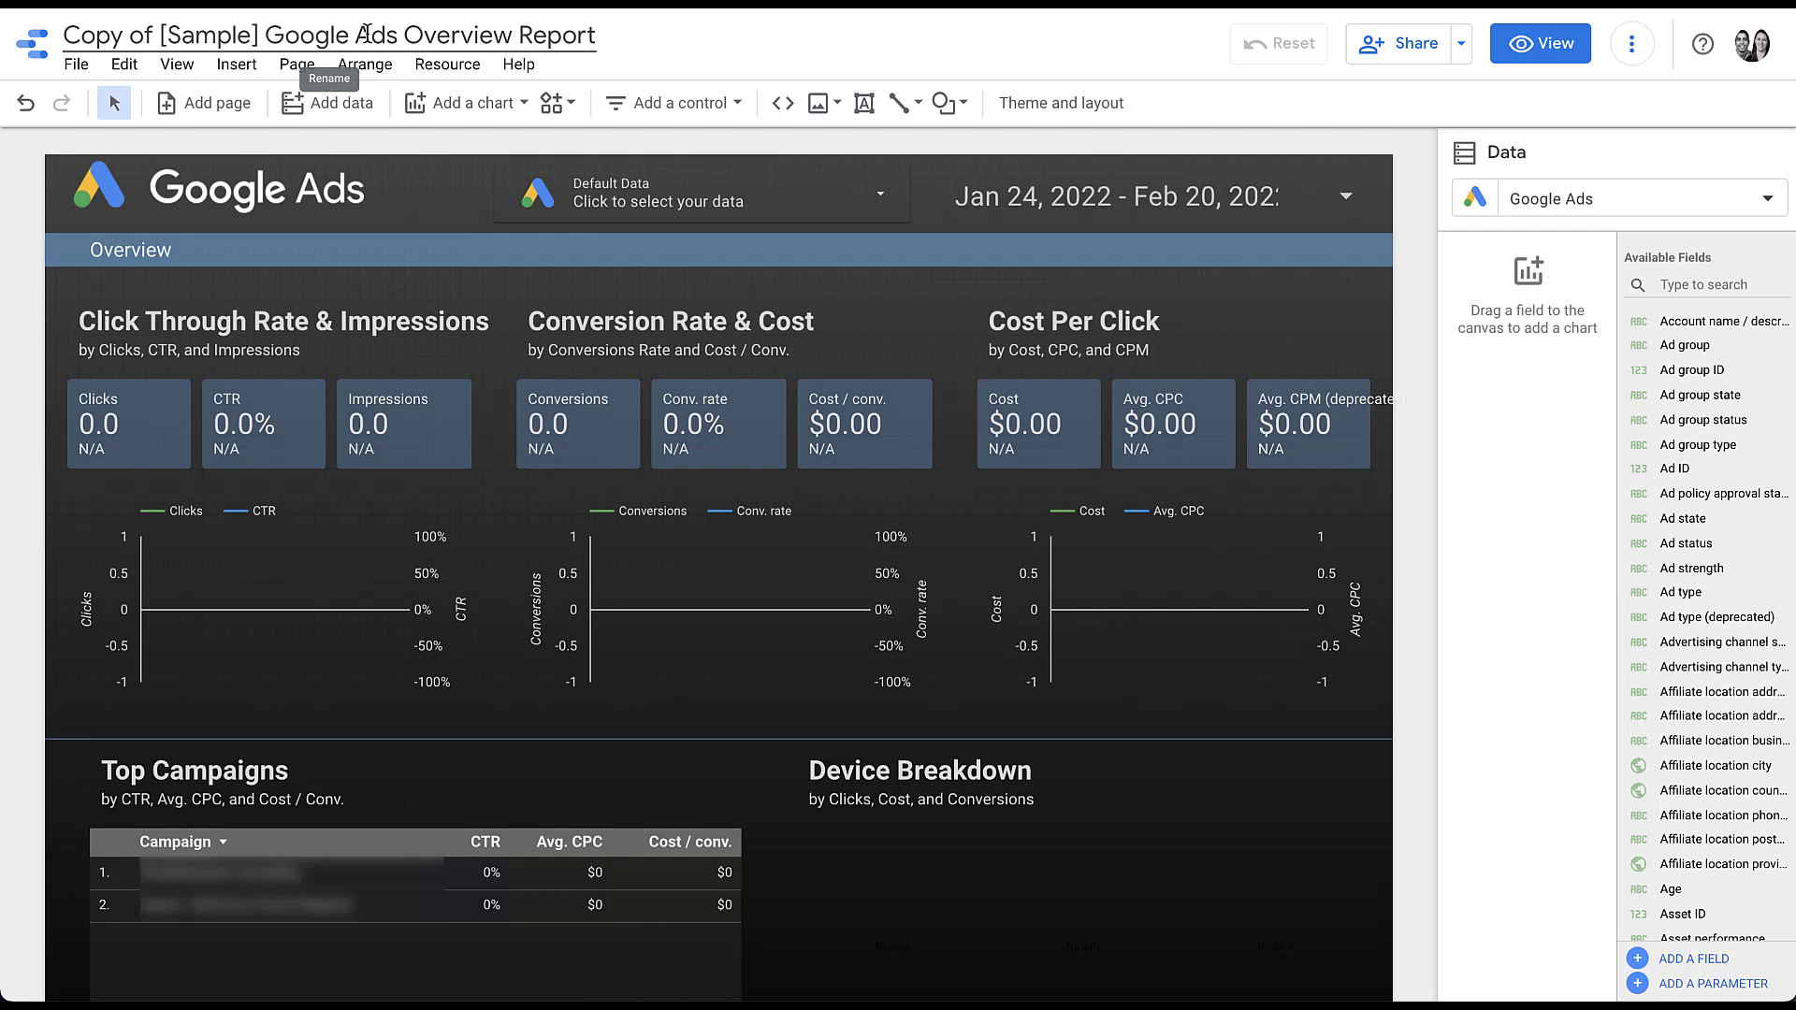
{"action": "left_click", "coordinate": [811, 55]}
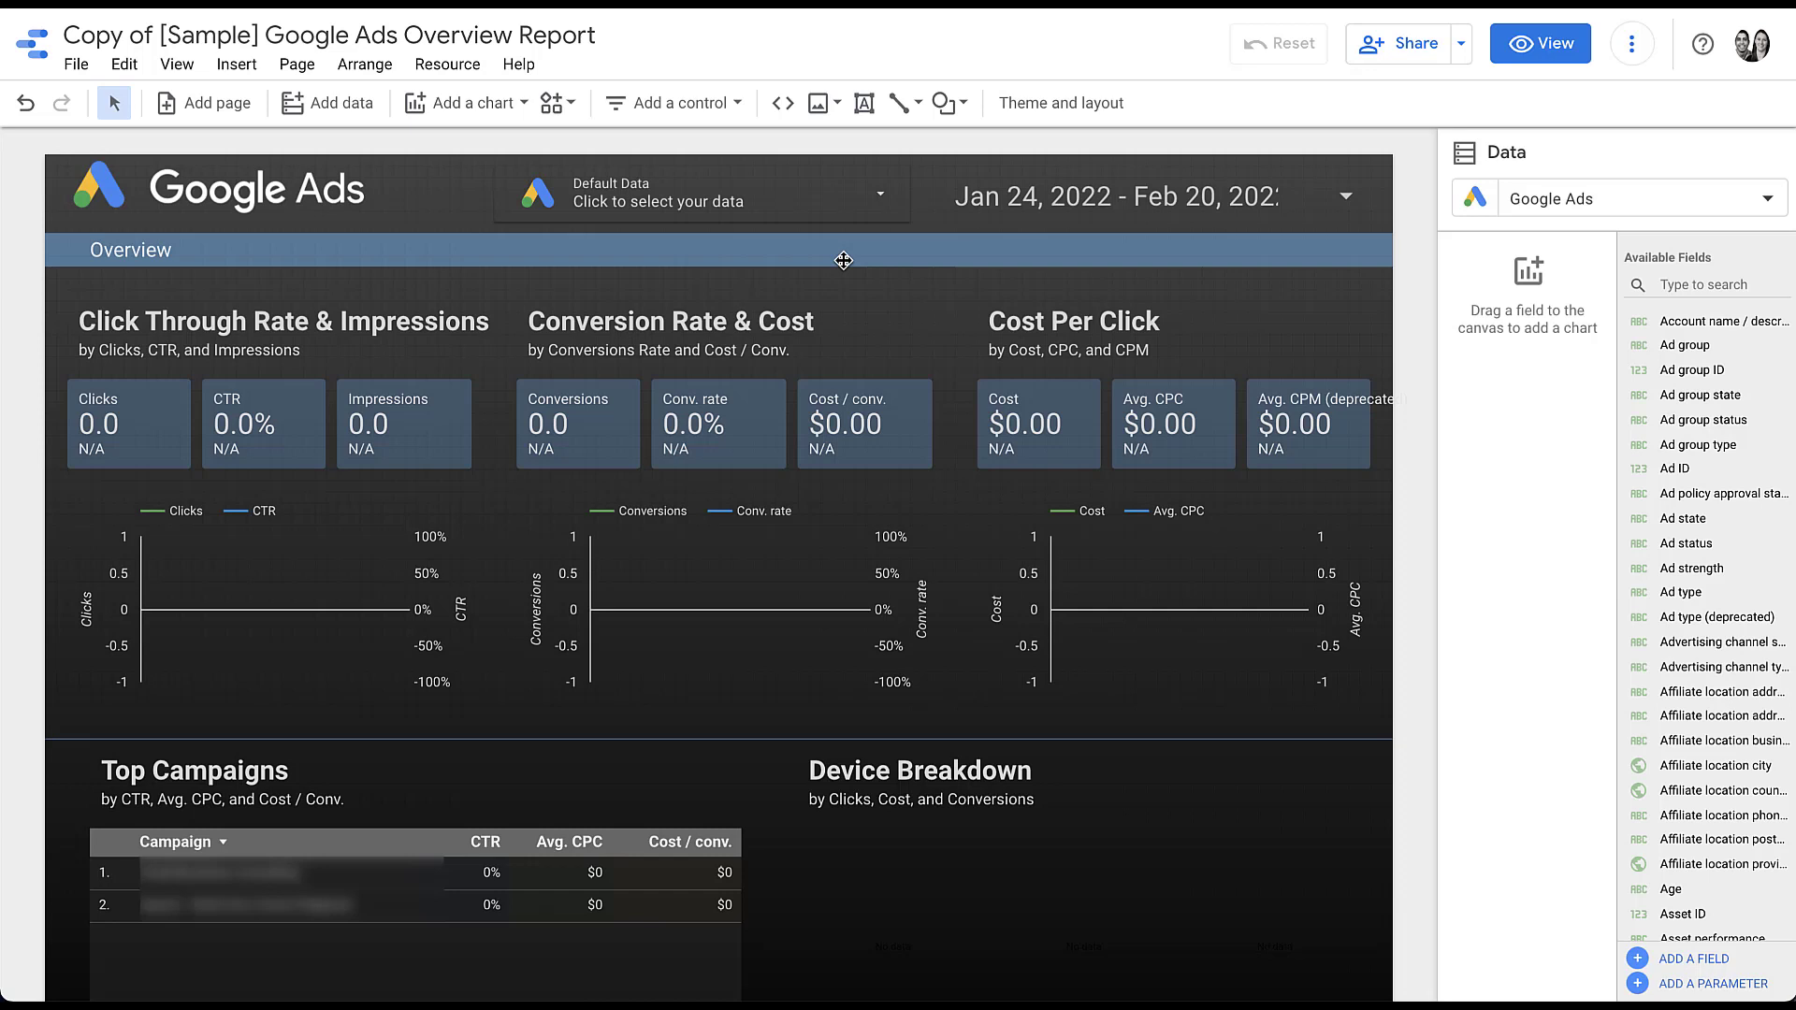
{"action": "left_click", "coordinate": [884, 197]}
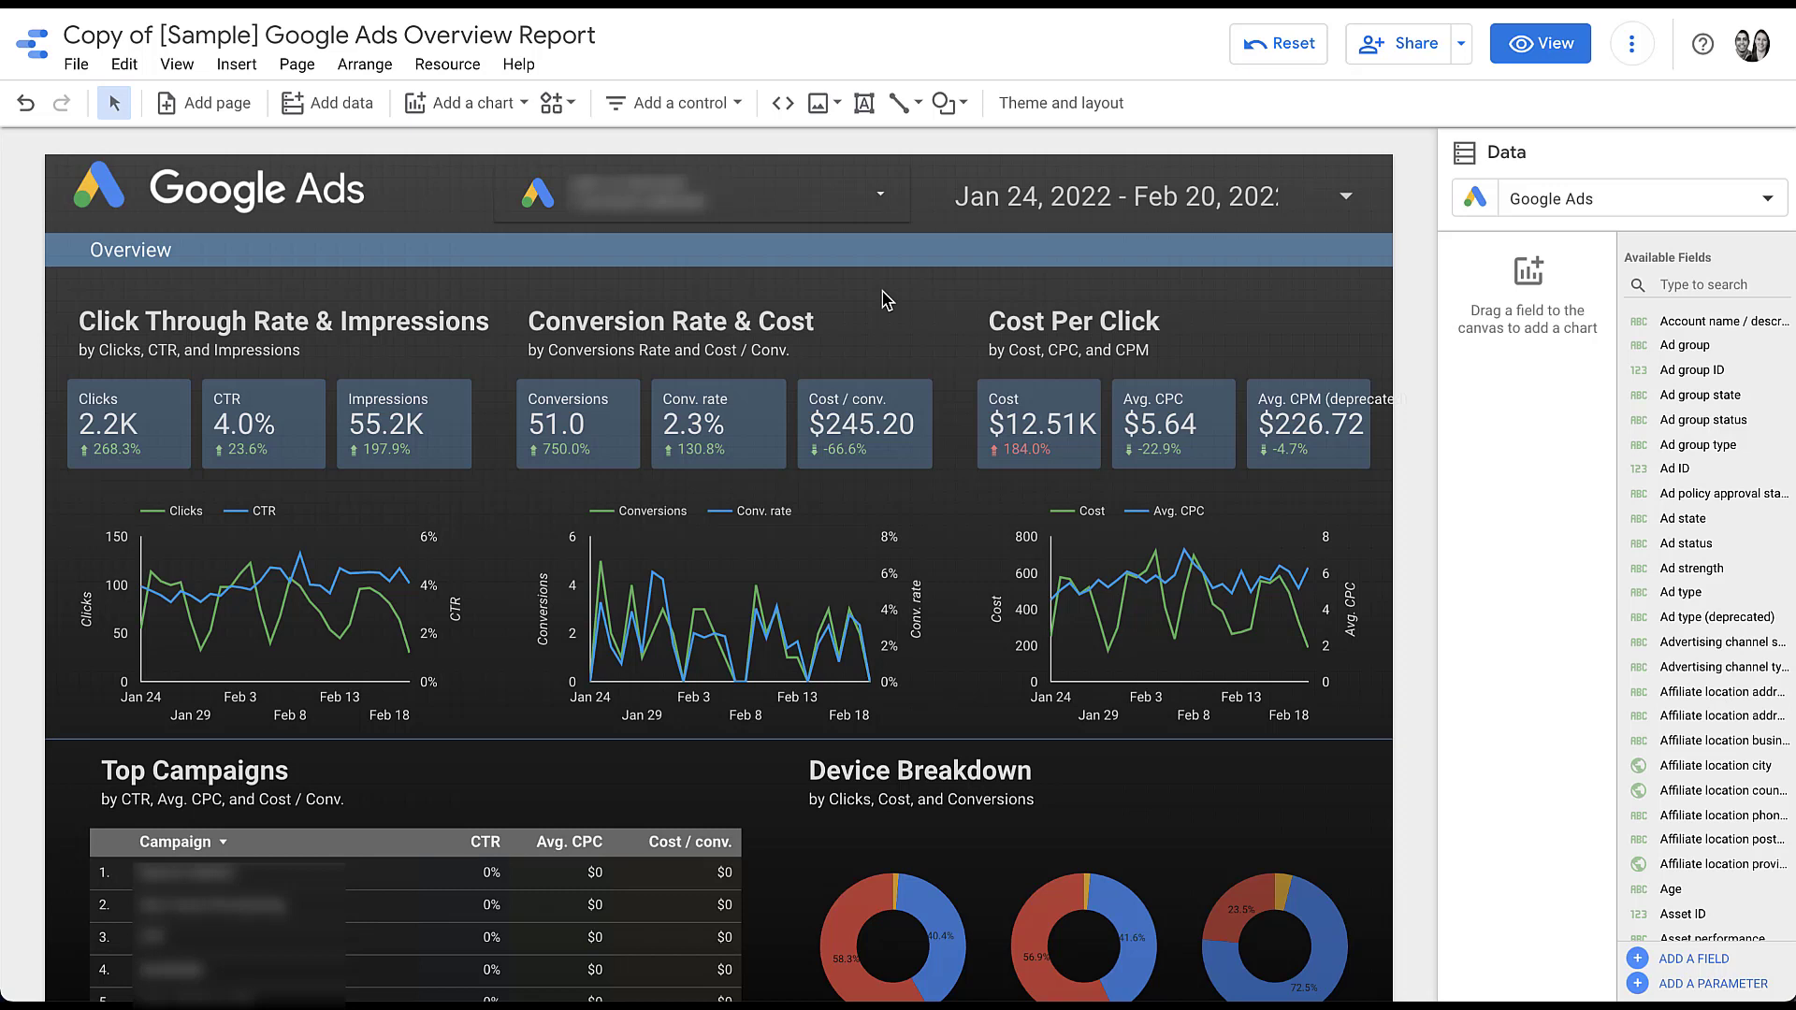
Set the default date range of the report's date range control to Last 30 days, excluding today
{"action": "left_click", "coordinate": [1349, 202]}
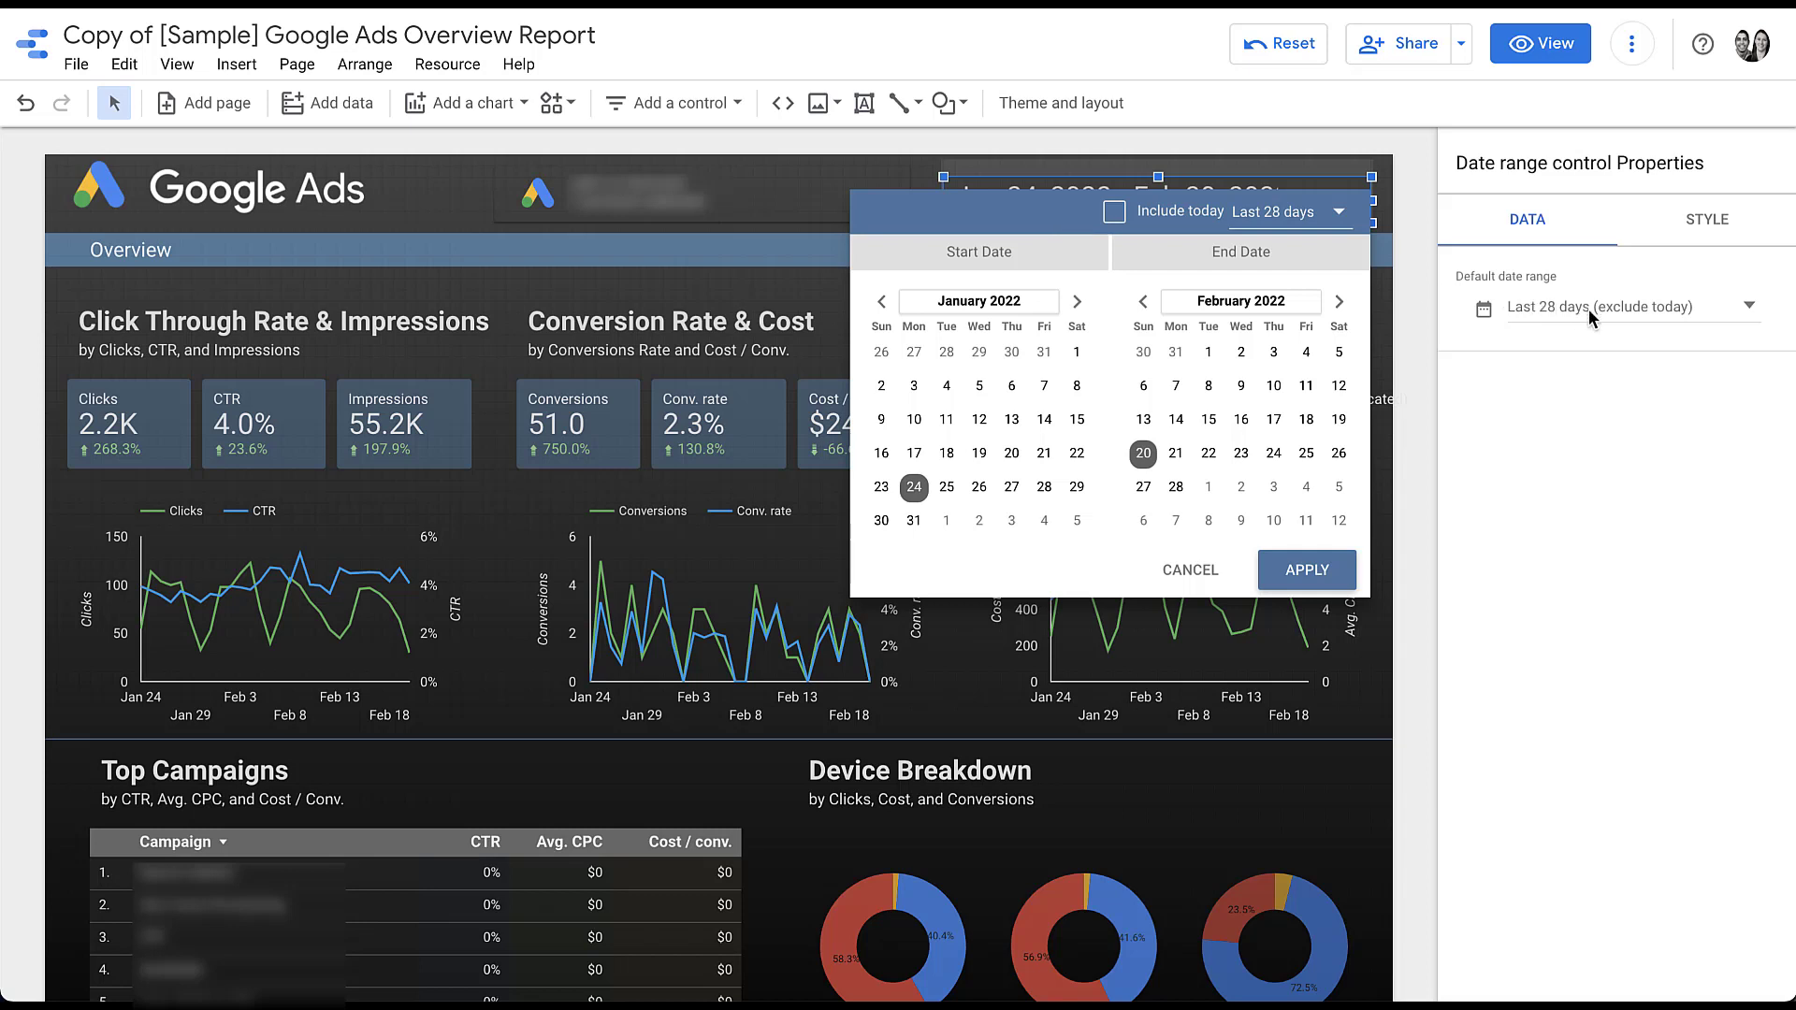
{"action": "left_click", "coordinate": [1749, 312]}
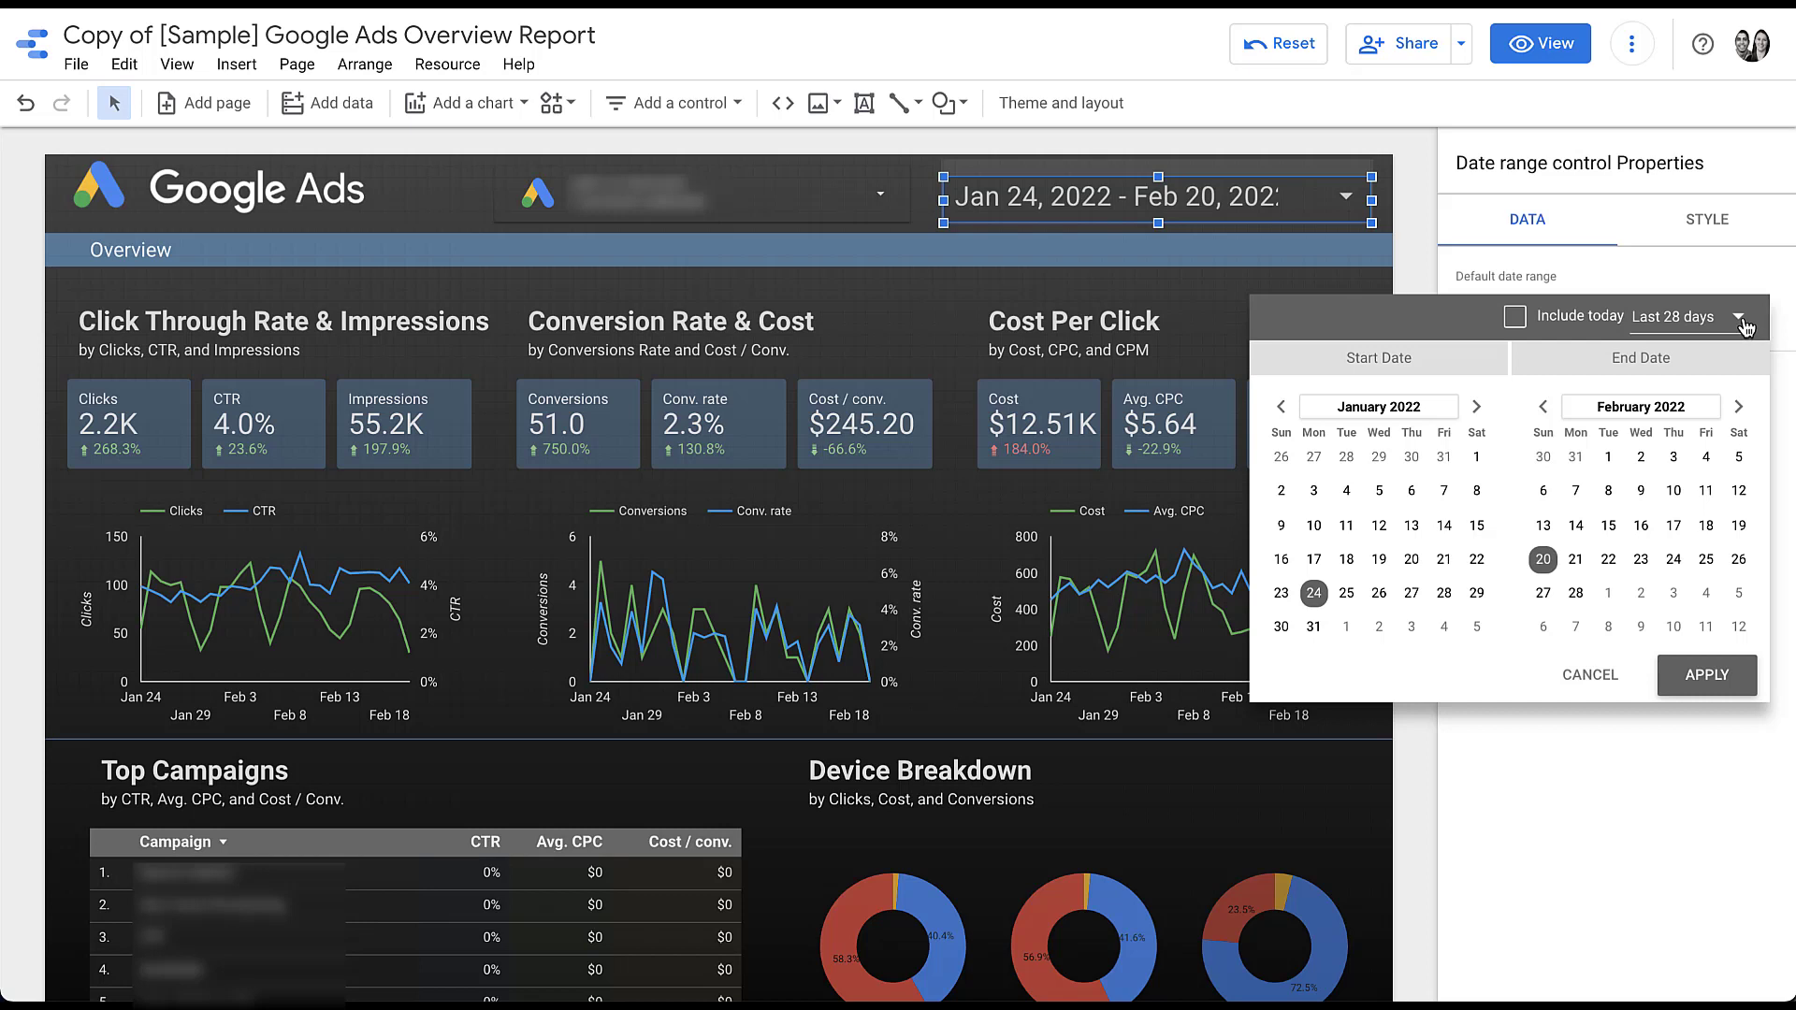
{"action": "left_click", "coordinate": [1742, 320]}
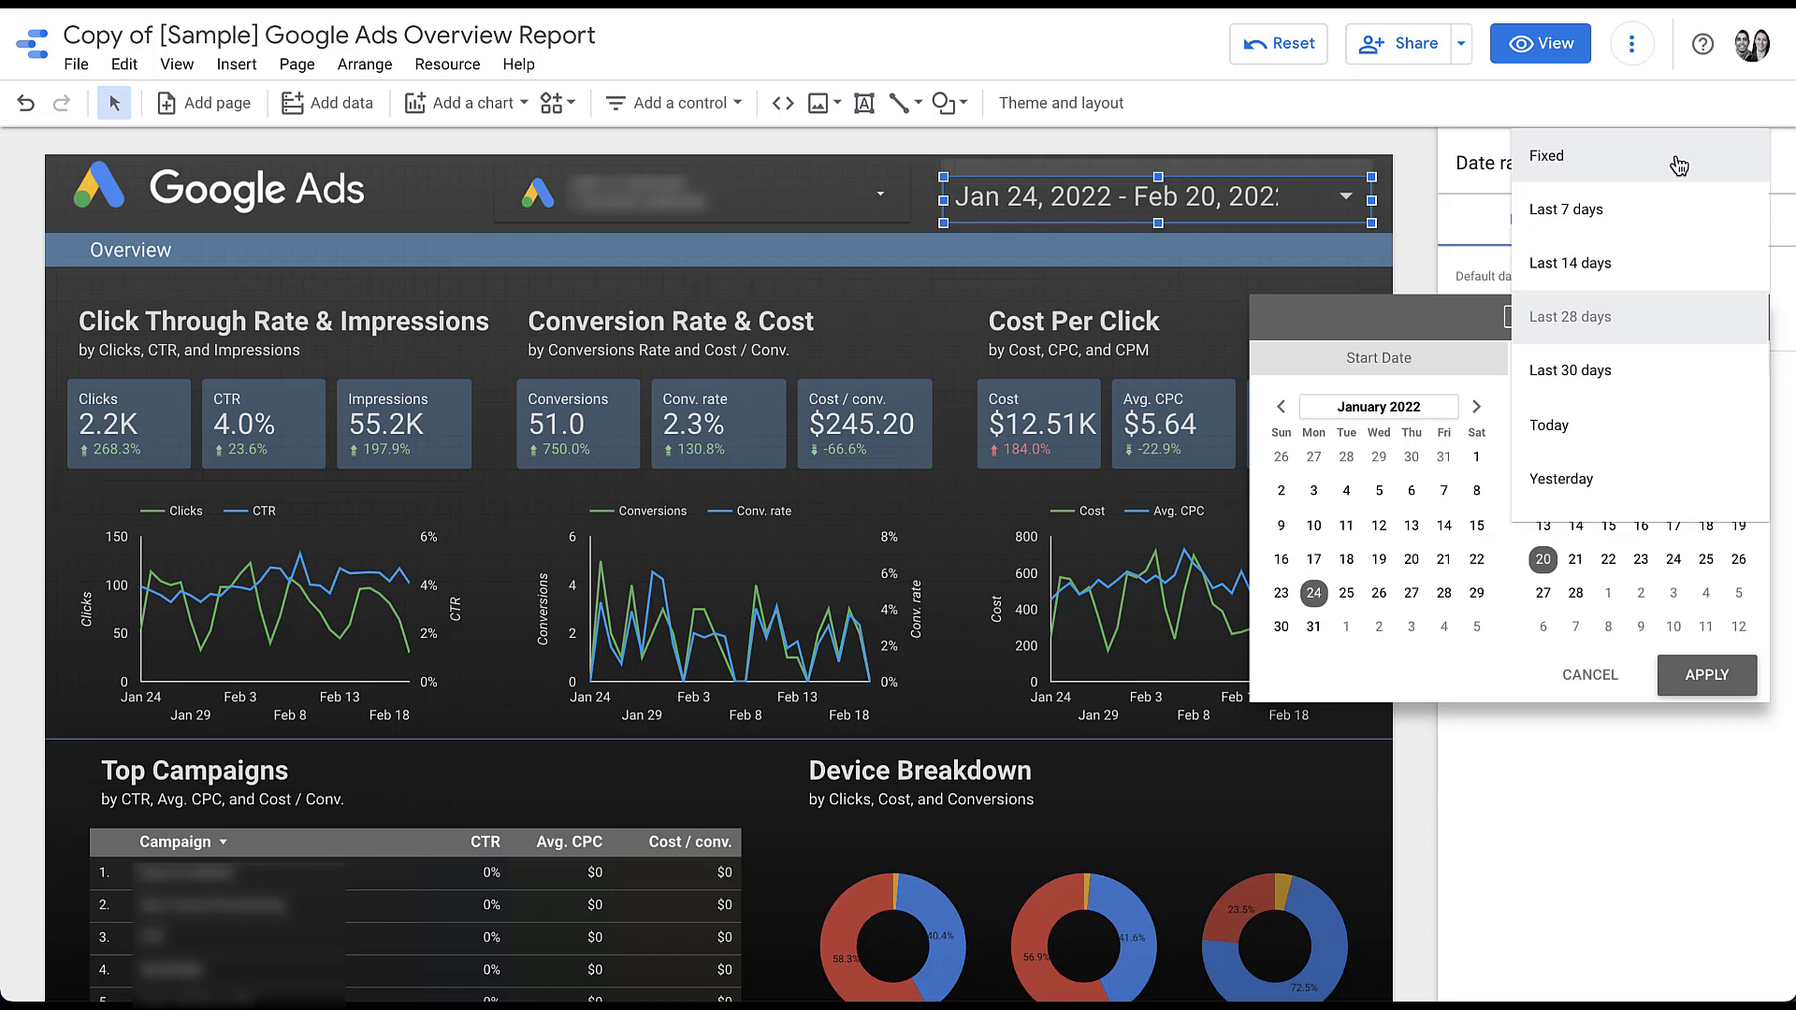
{"action": "left_click", "coordinate": [1678, 383]}
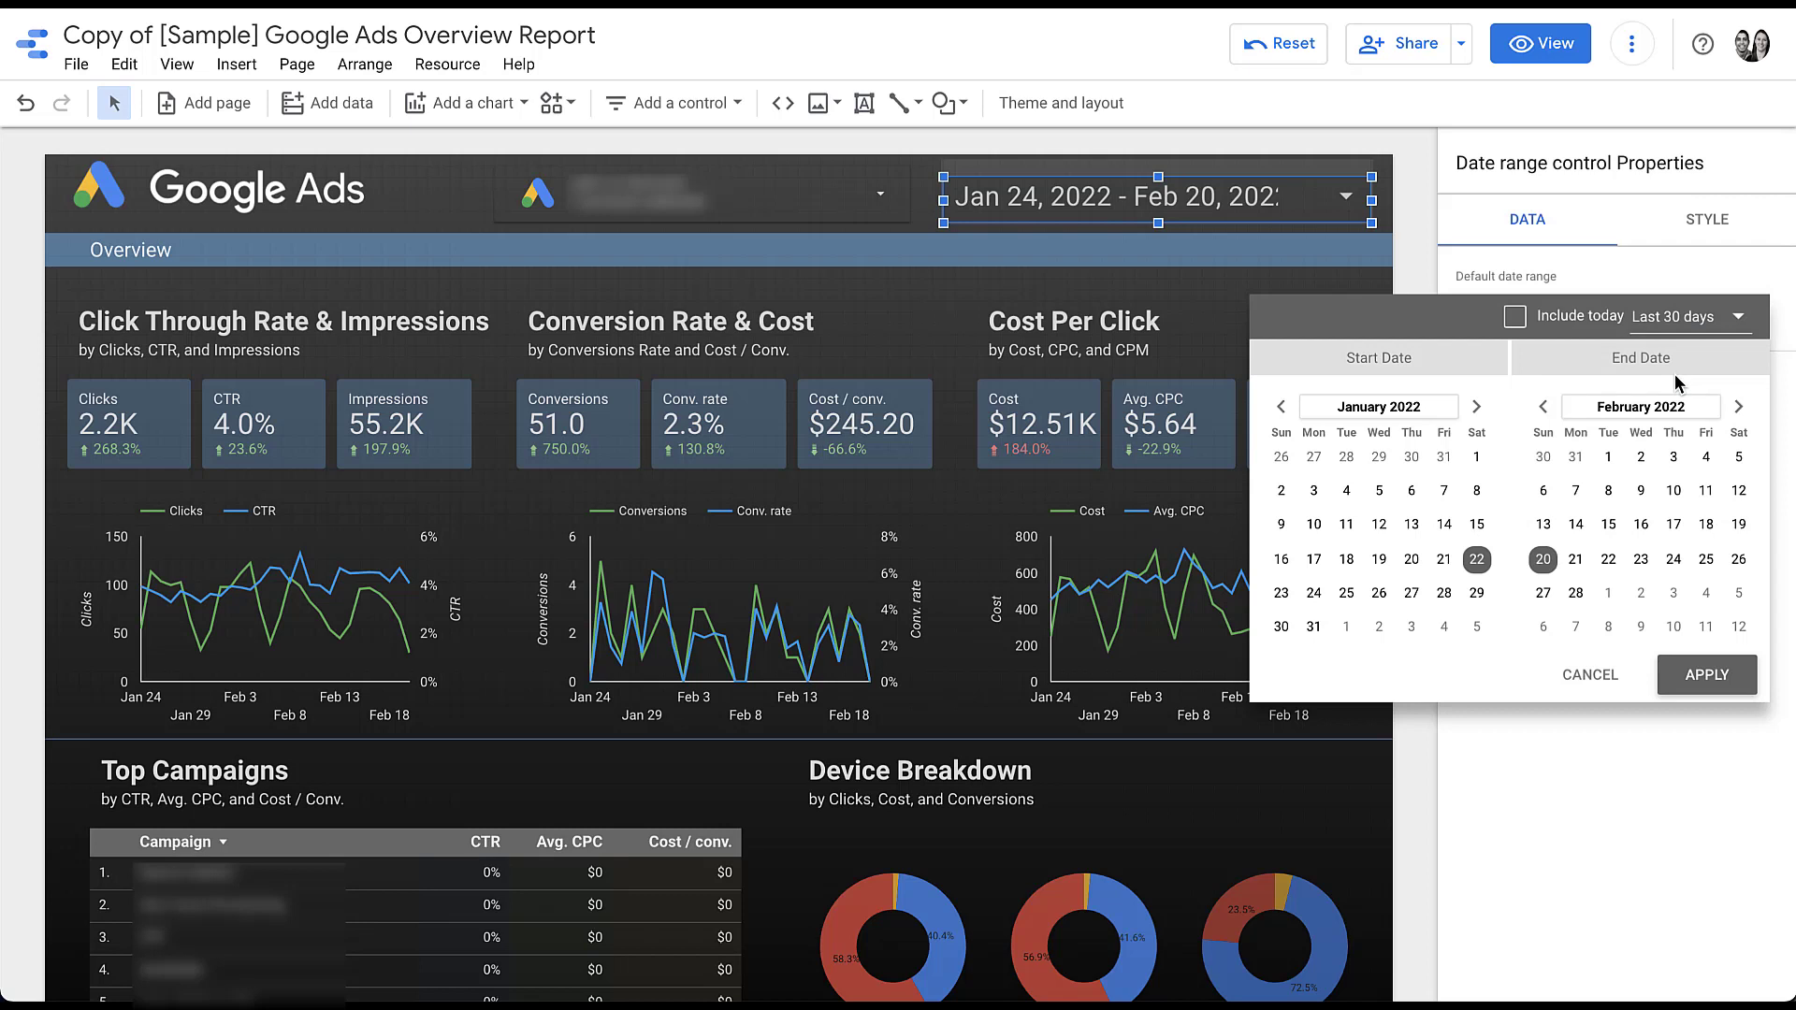
{"action": "left_click", "coordinate": [1719, 679]}
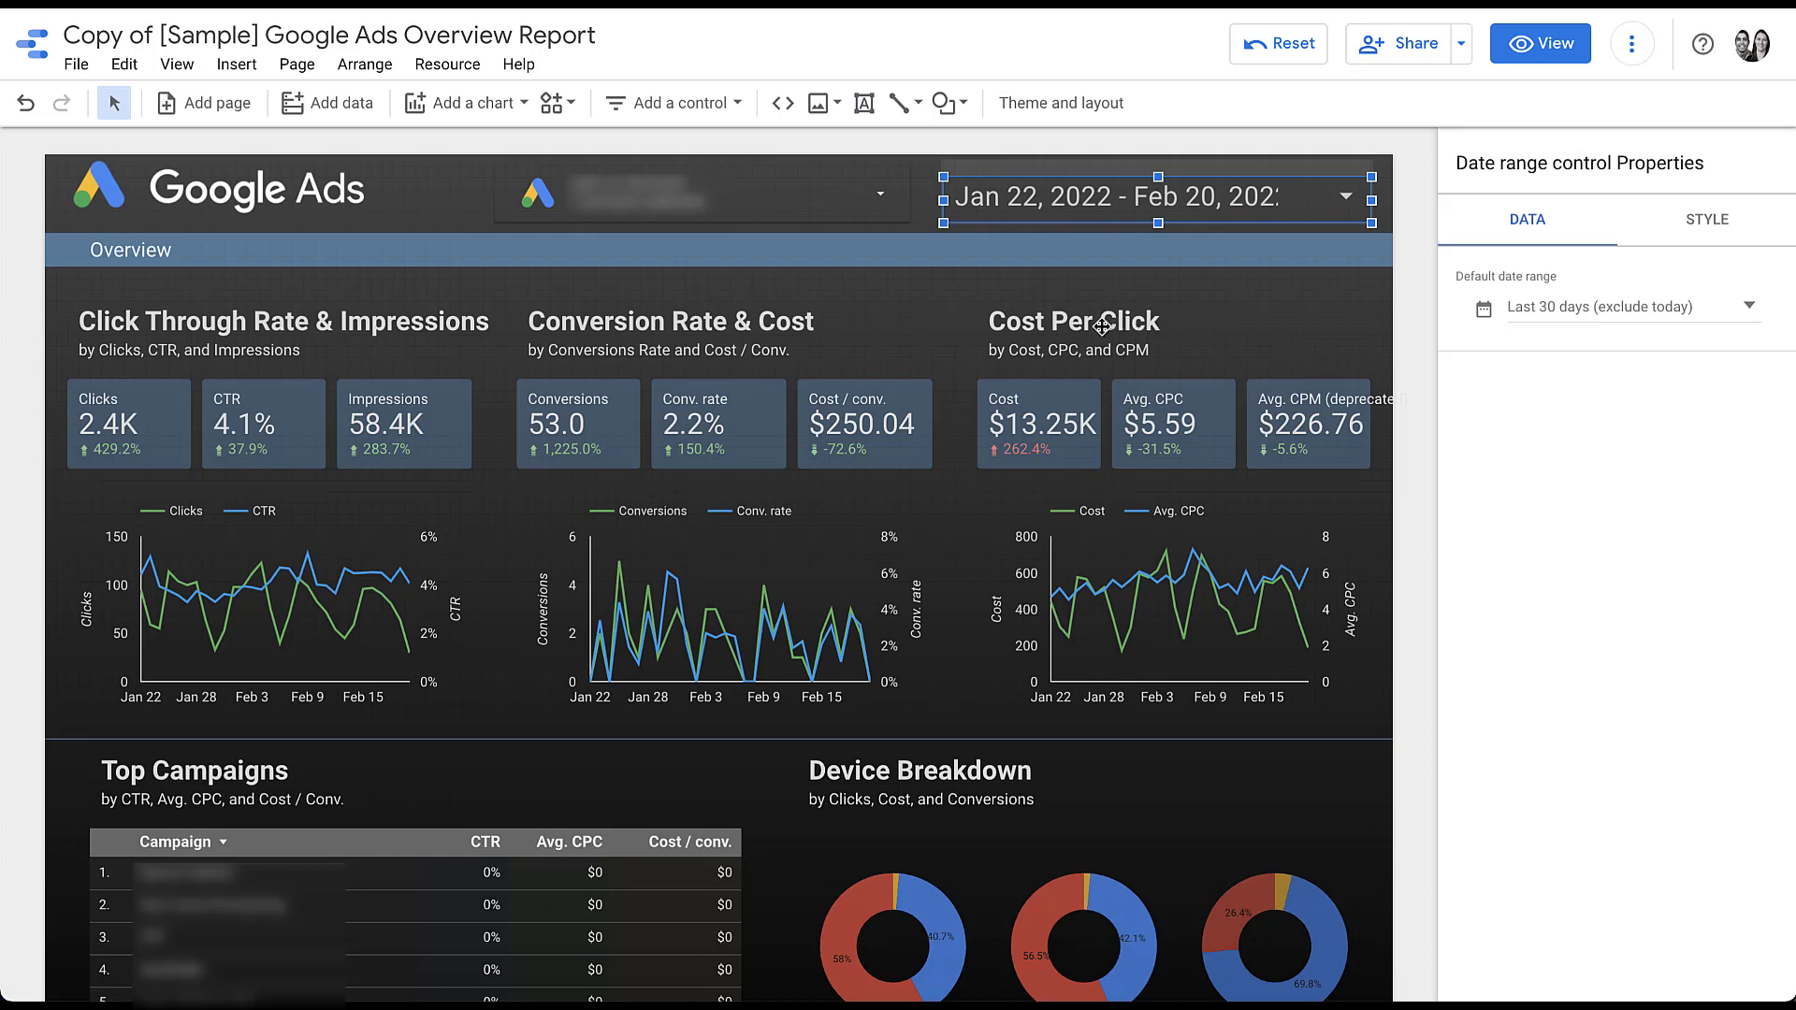
Change the "Cost Per Click" section heading to "Cost and CPC"
{"action": "left_click", "coordinate": [1012, 321]}
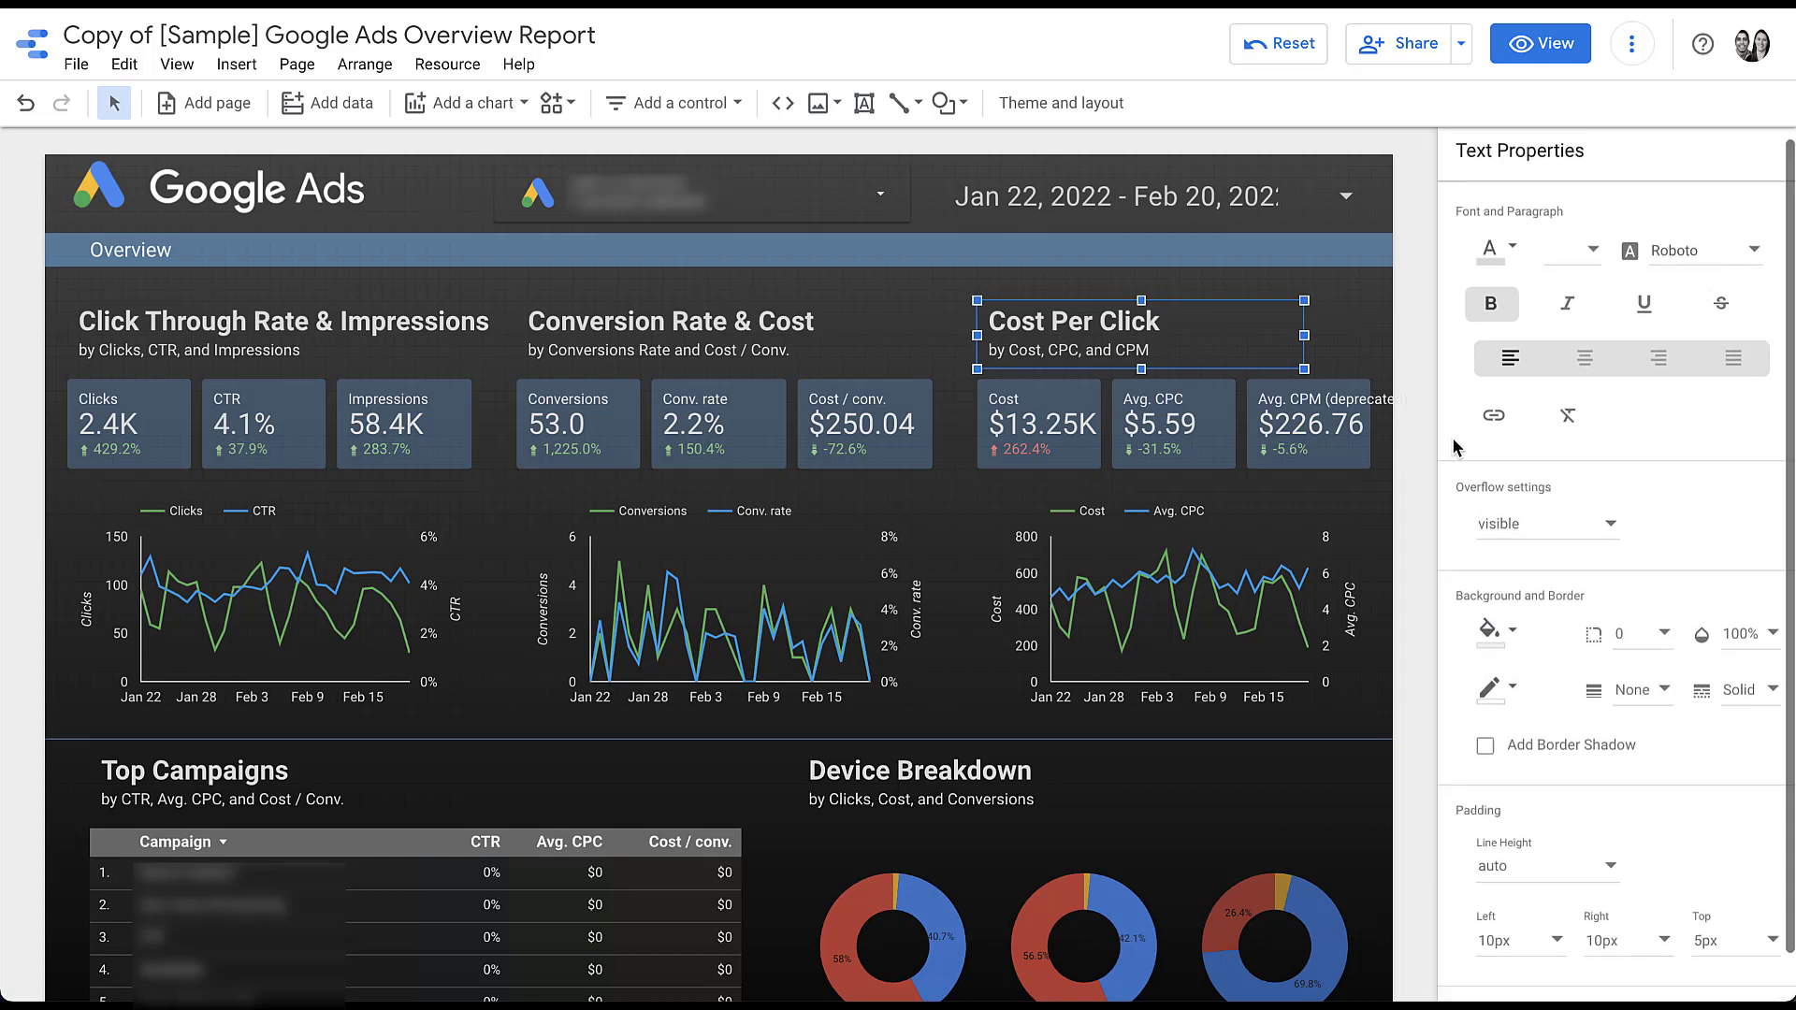
{"action": "scroll", "coordinate": [1452, 436], "scroll_direction": "down", "scroll_amount": 1}
{"action": "scroll", "coordinate": [1452, 439], "scroll_direction": "up", "scroll_amount": 1}
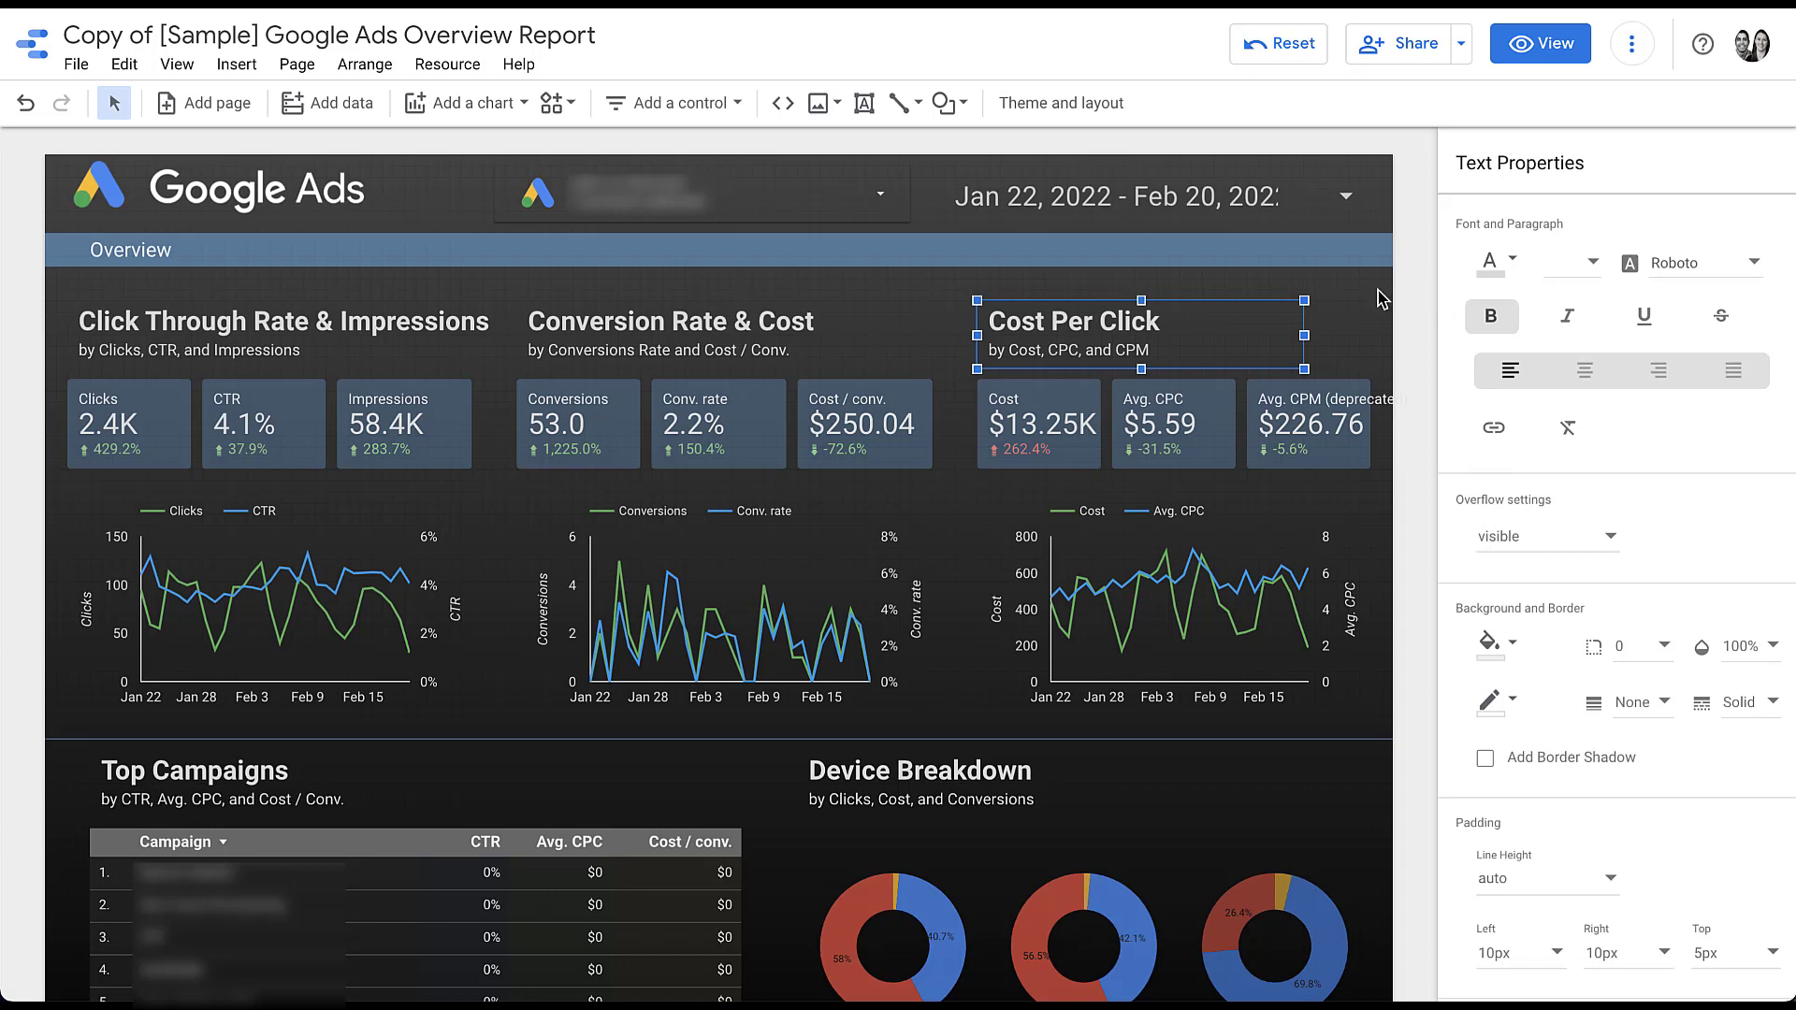
{"action": "left_click_drag", "start_coordinate": [1060, 325], "coordinate": [1128, 330]}
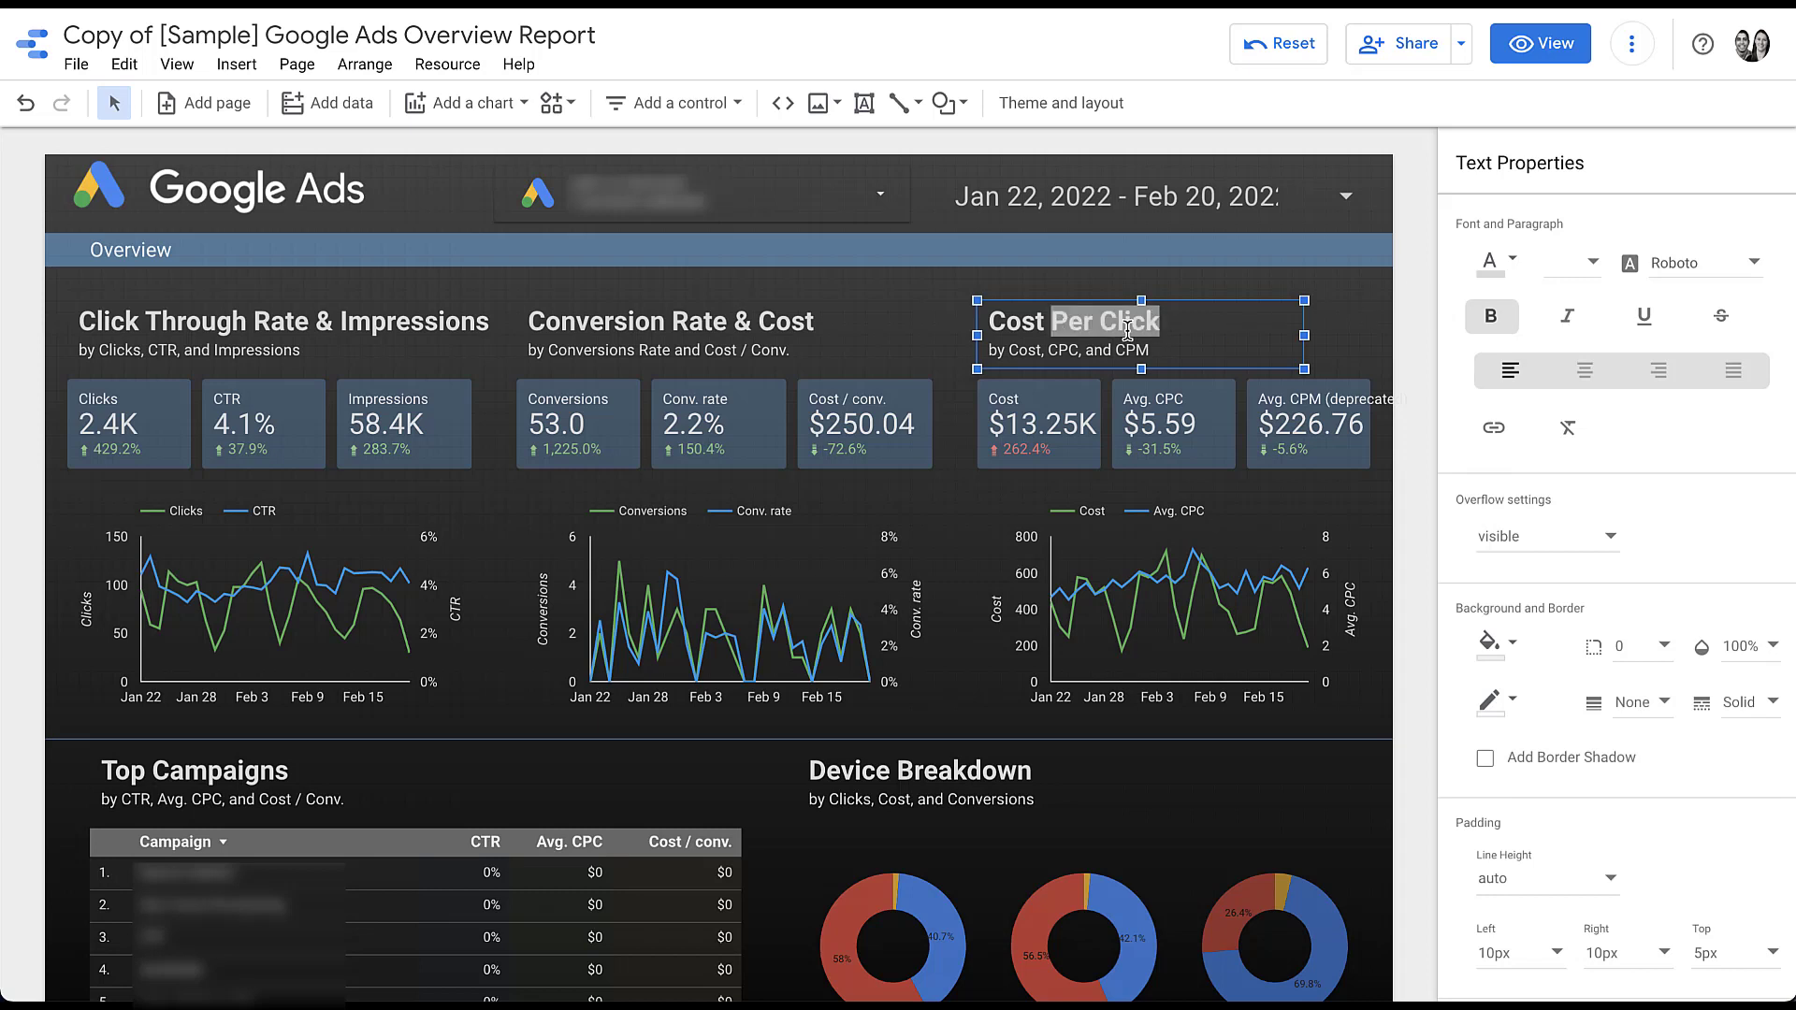
{"action": "type", "text": "and CPC"}
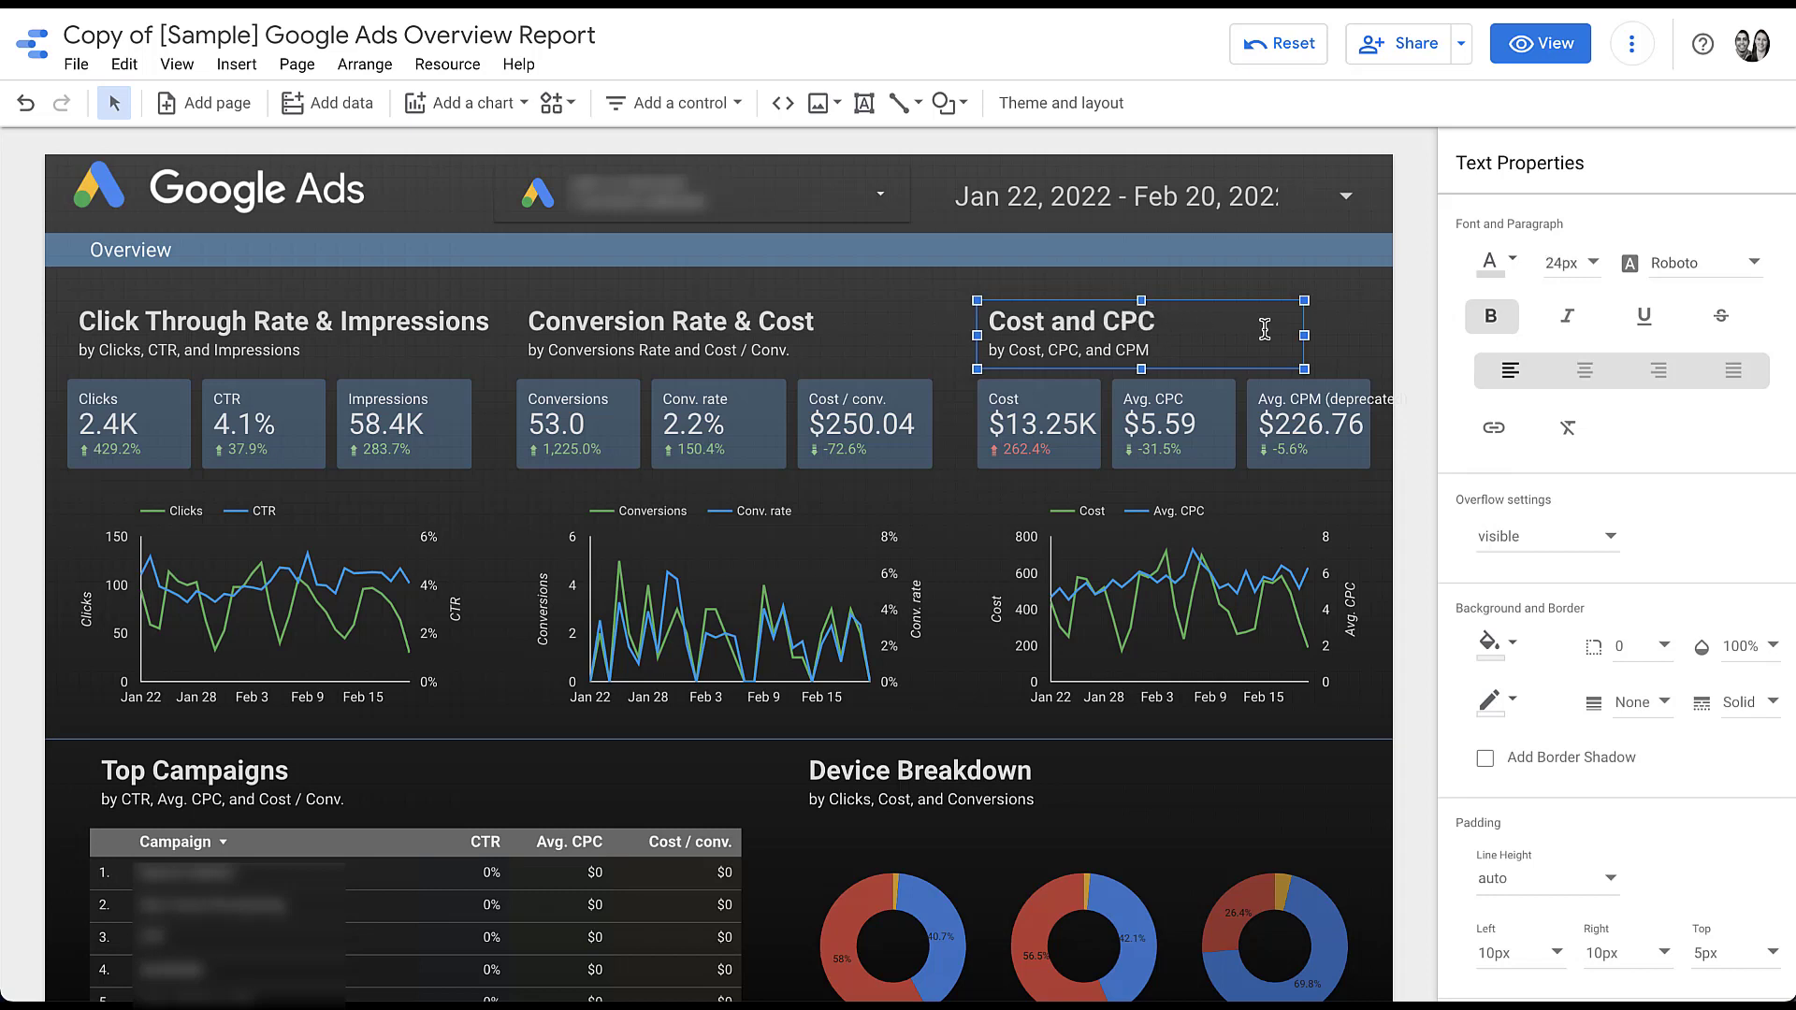
{"action": "left_click", "coordinate": [1345, 340]}
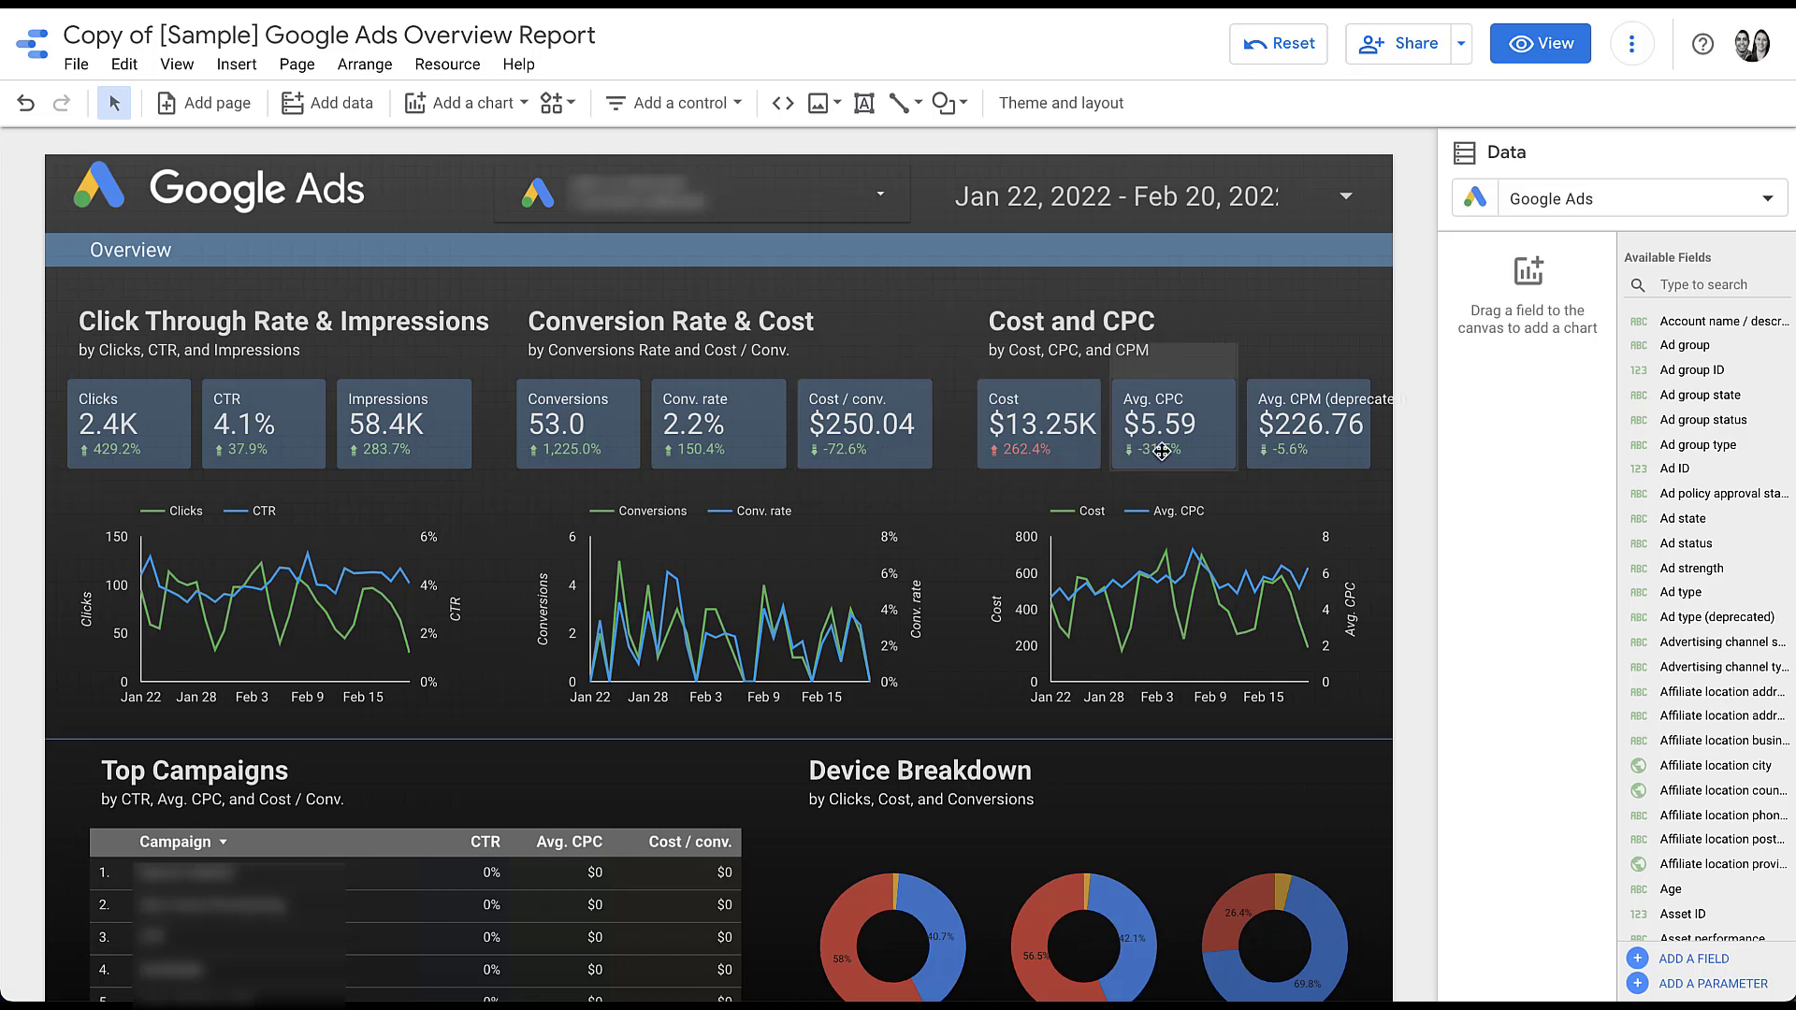
Select the Avg. CPM scorecard and view the chart types that can be added to the report
{"action": "left_click", "coordinate": [1352, 446]}
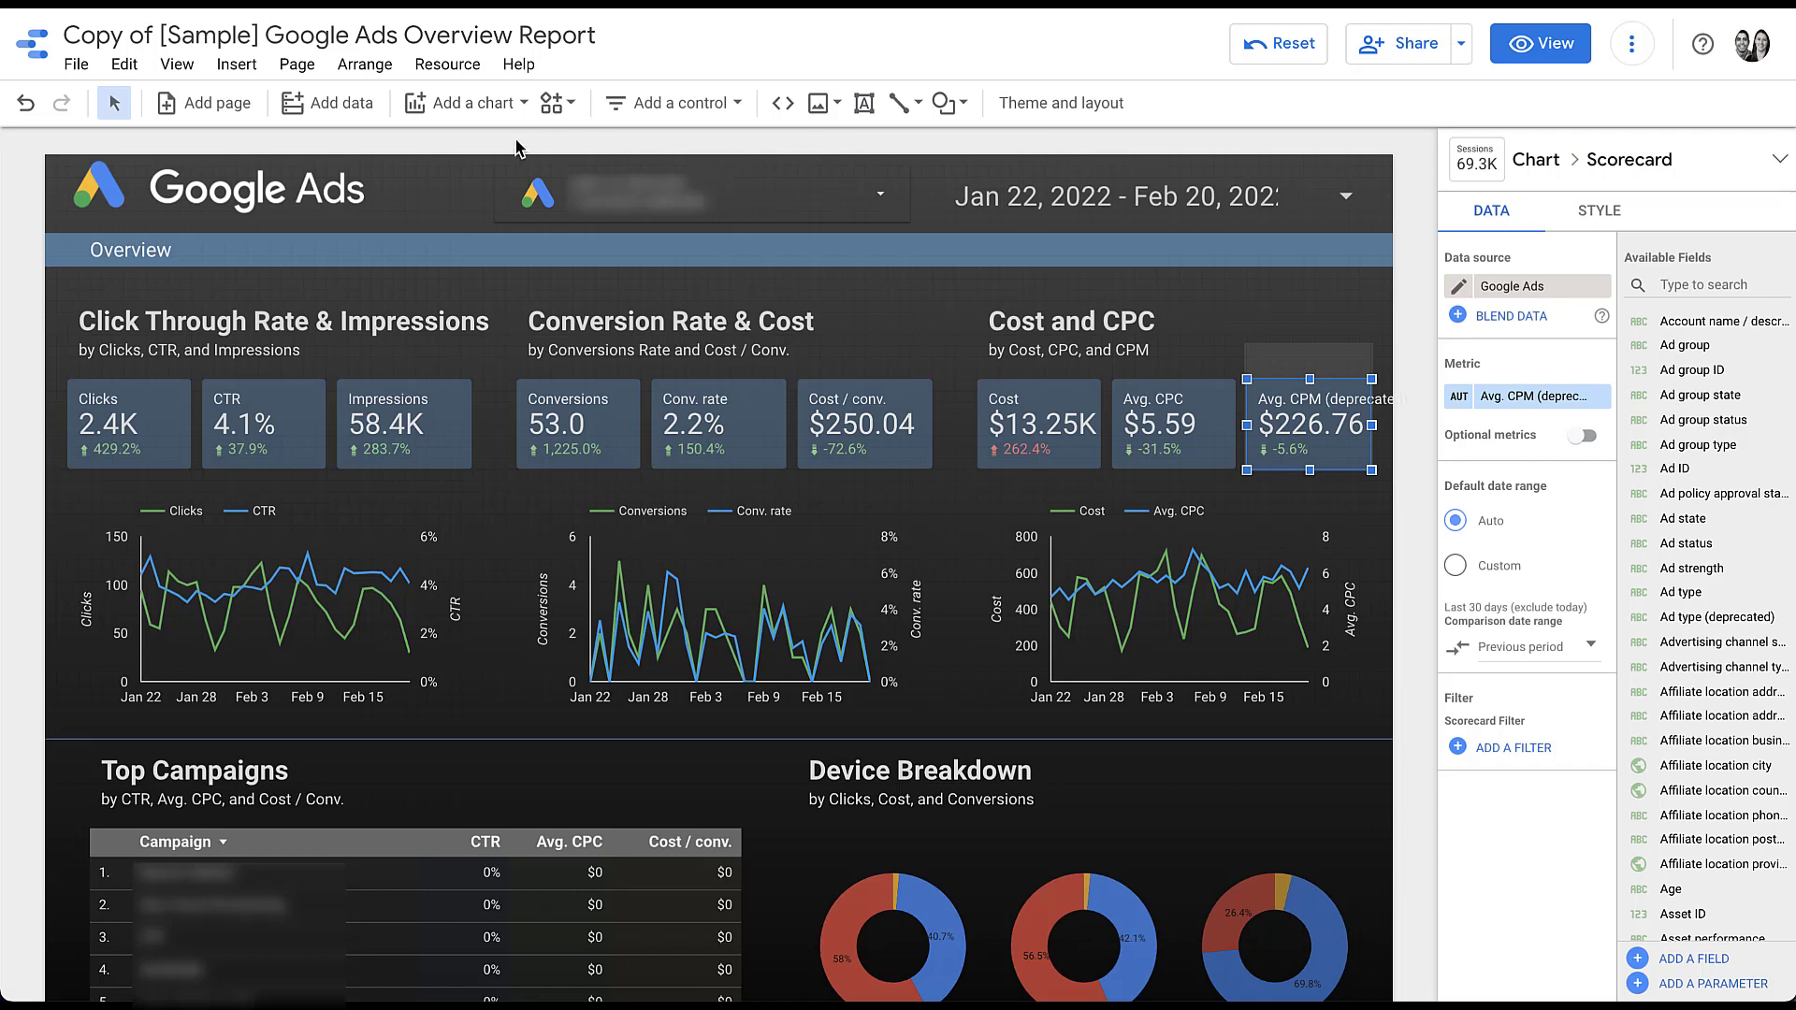
{"action": "left_click", "coordinate": [516, 105]}
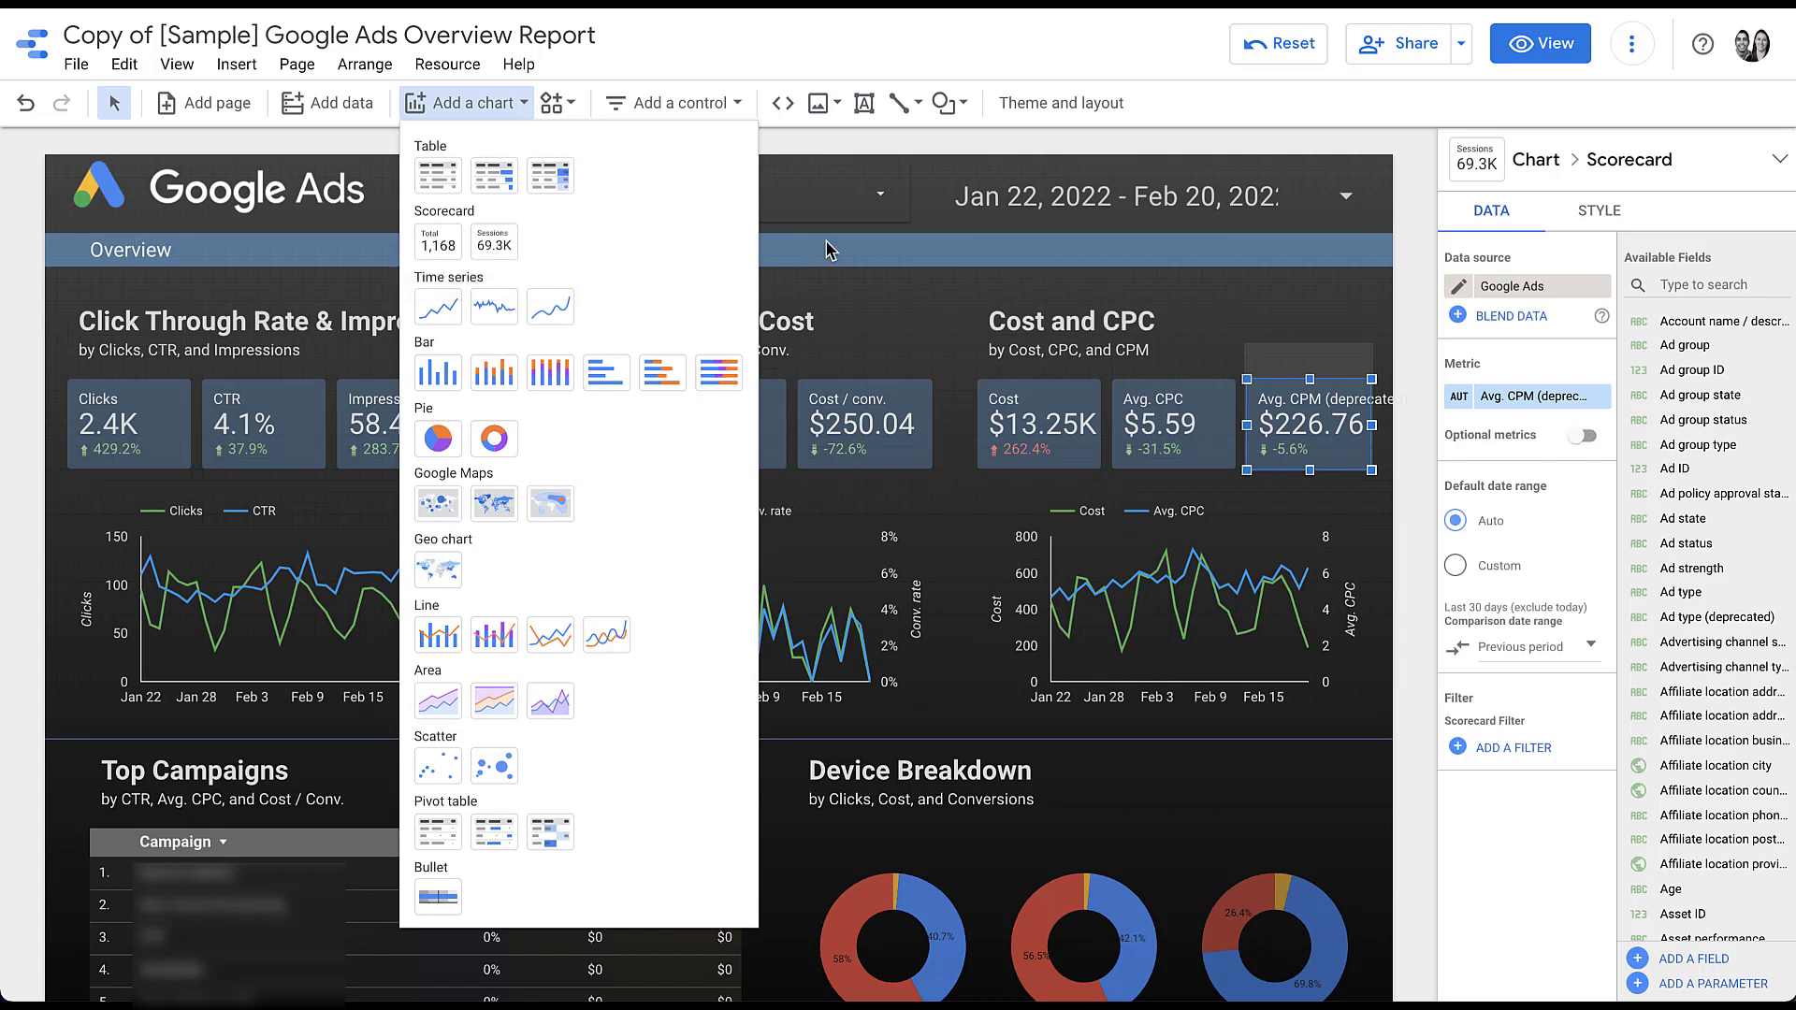
{"action": "left_click", "coordinate": [1417, 188]}
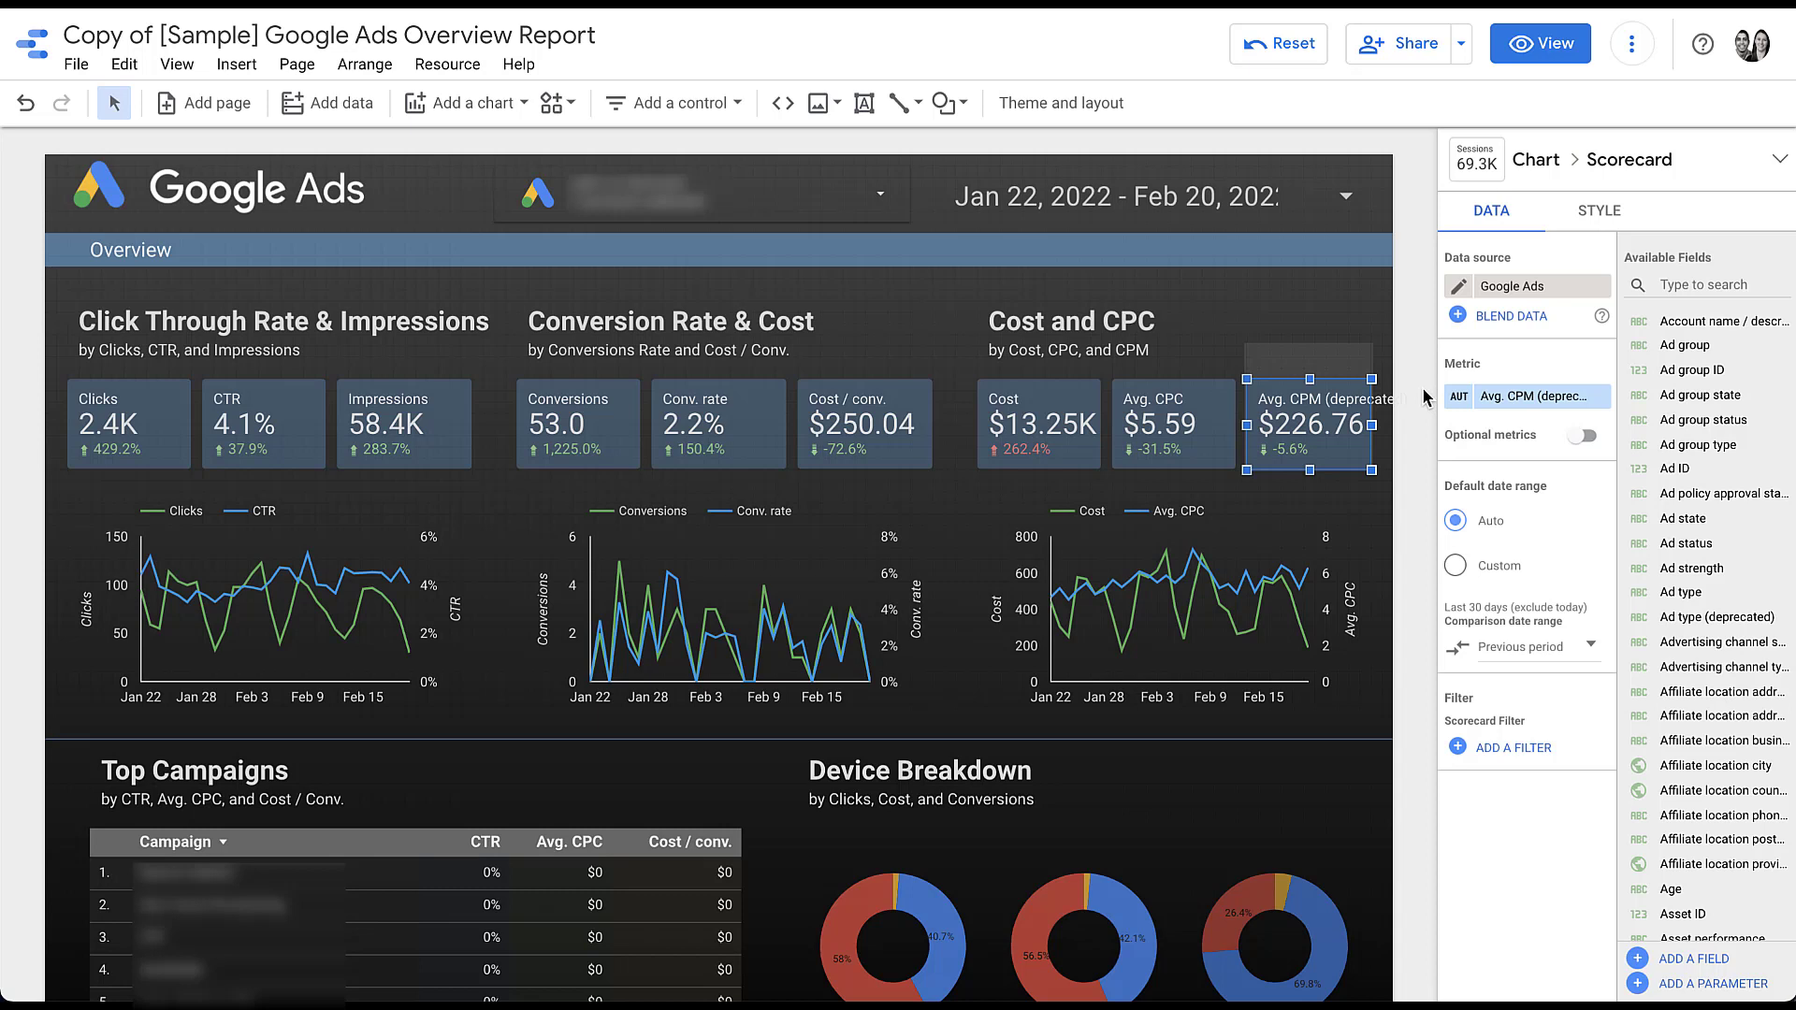
Replace the metric of the Avg. CPM (deprecated) scorecard in the Cost and CPC section with Avg. CPM
{"action": "left_click", "coordinate": [1521, 400]}
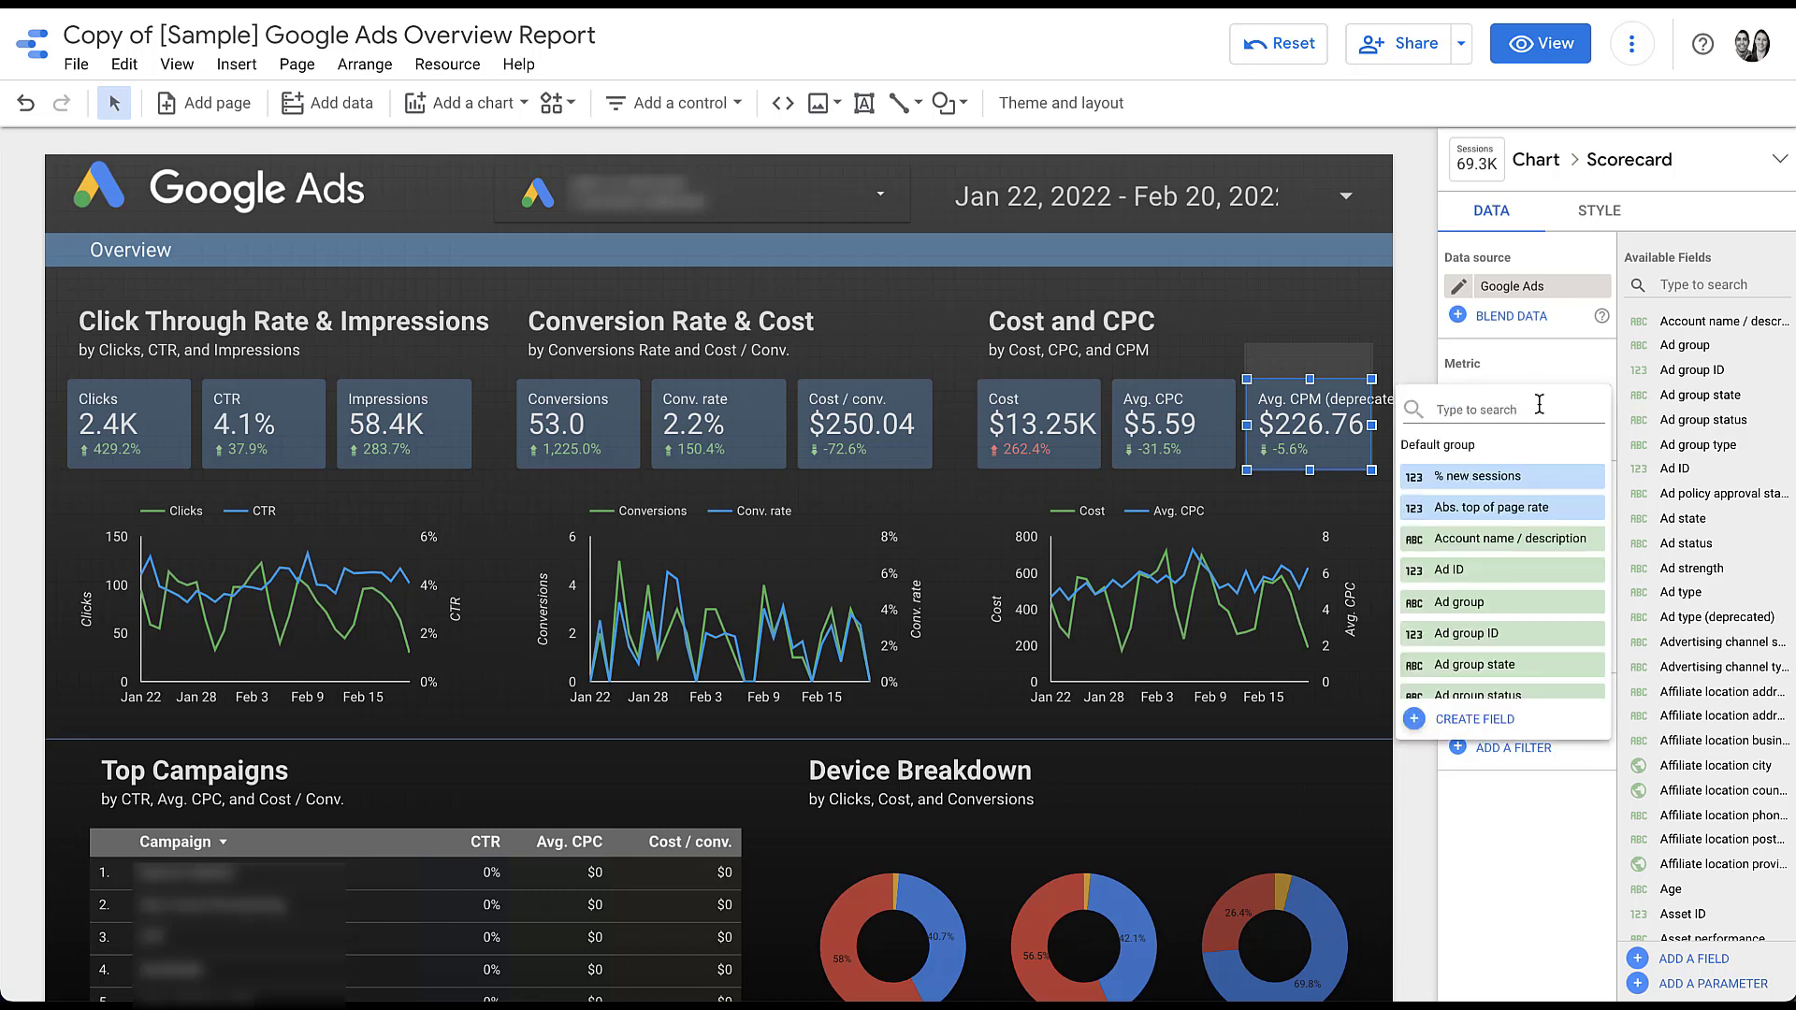
{"action": "scroll", "coordinate": [1557, 616], "scroll_direction": "down", "scroll_amount": 1}
{"action": "scroll", "coordinate": [1558, 616], "scroll_direction": "down", "scroll_amount": 5}
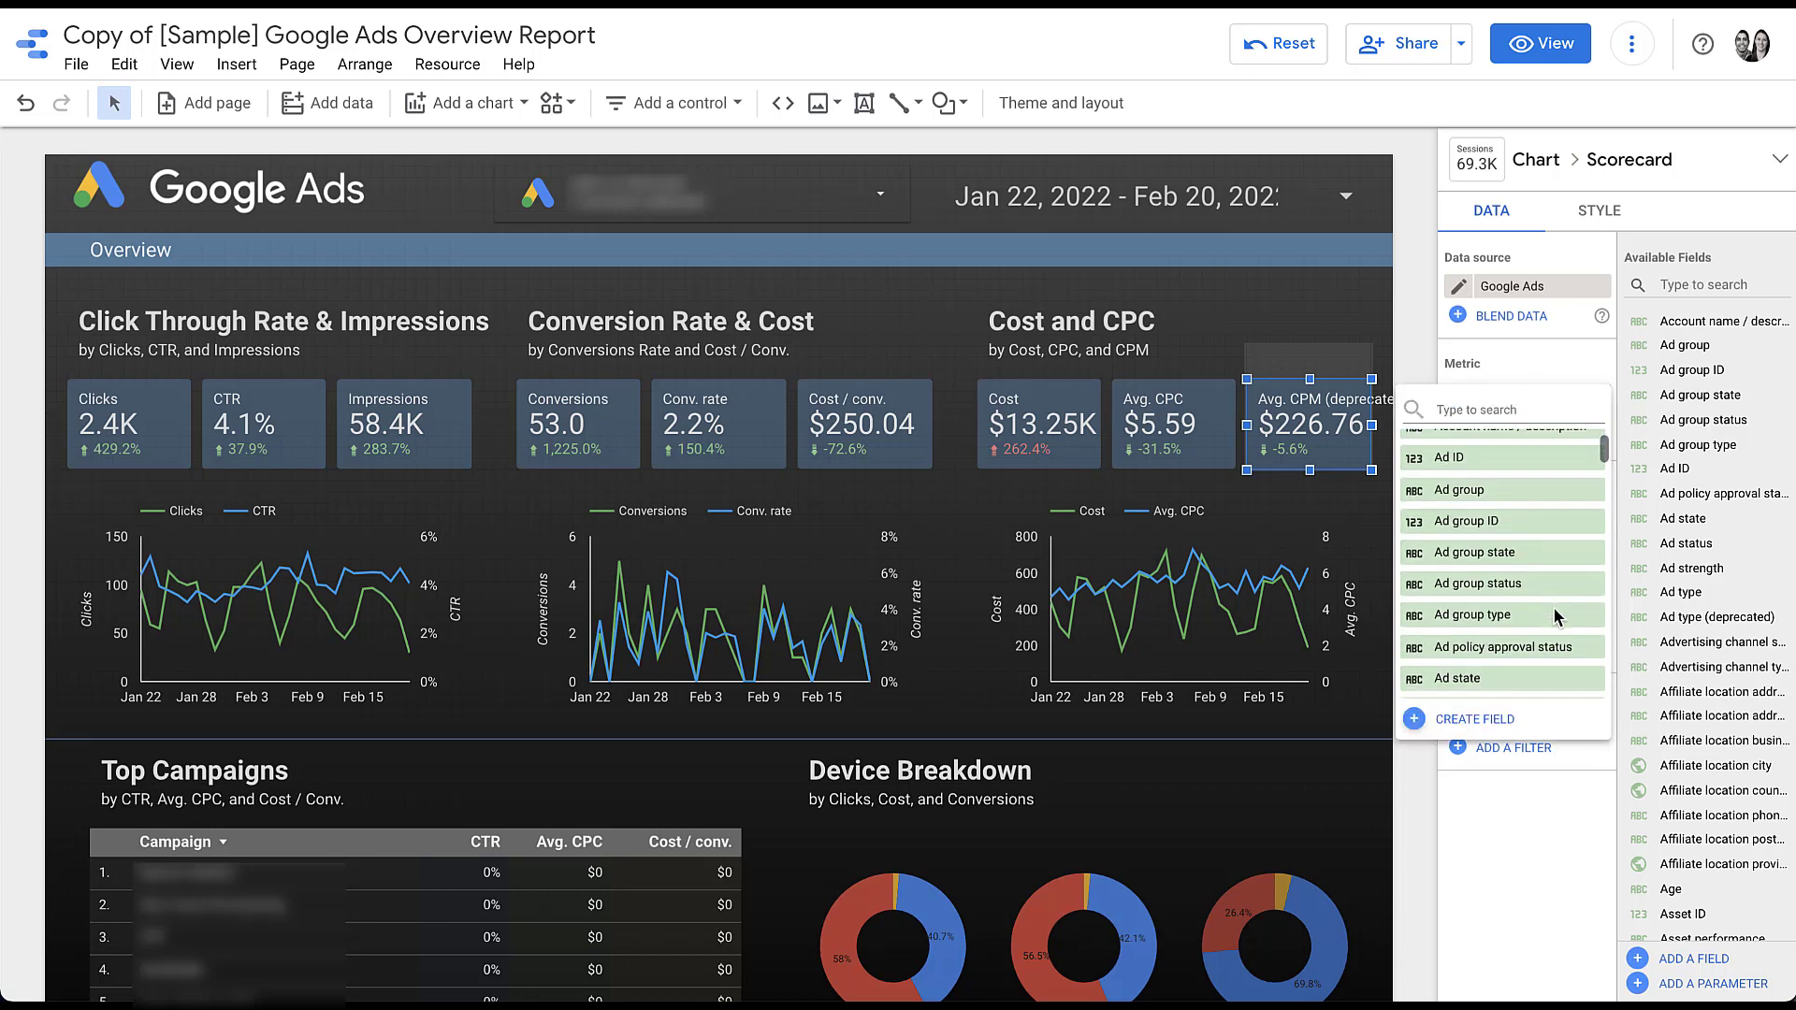
{"action": "scroll", "coordinate": [1558, 616], "scroll_direction": "down", "scroll_amount": 5}
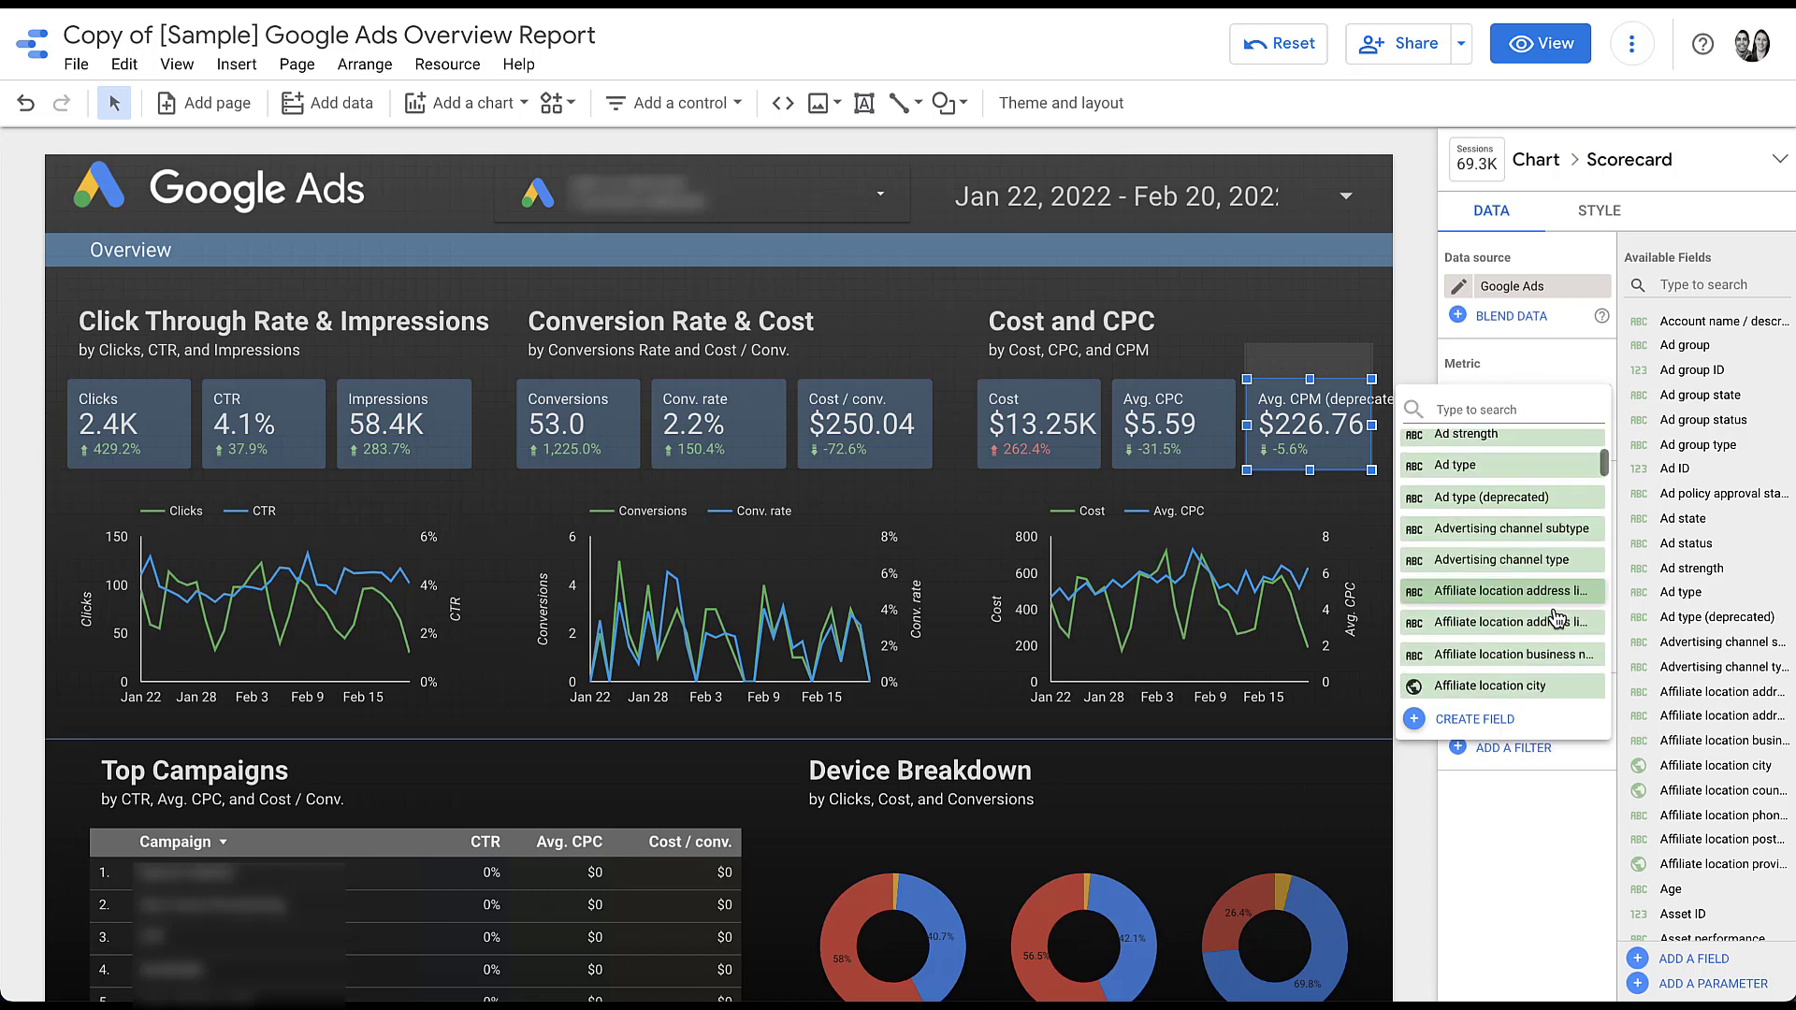
{"action": "scroll", "coordinate": [1558, 618], "scroll_direction": "down", "scroll_amount": 5}
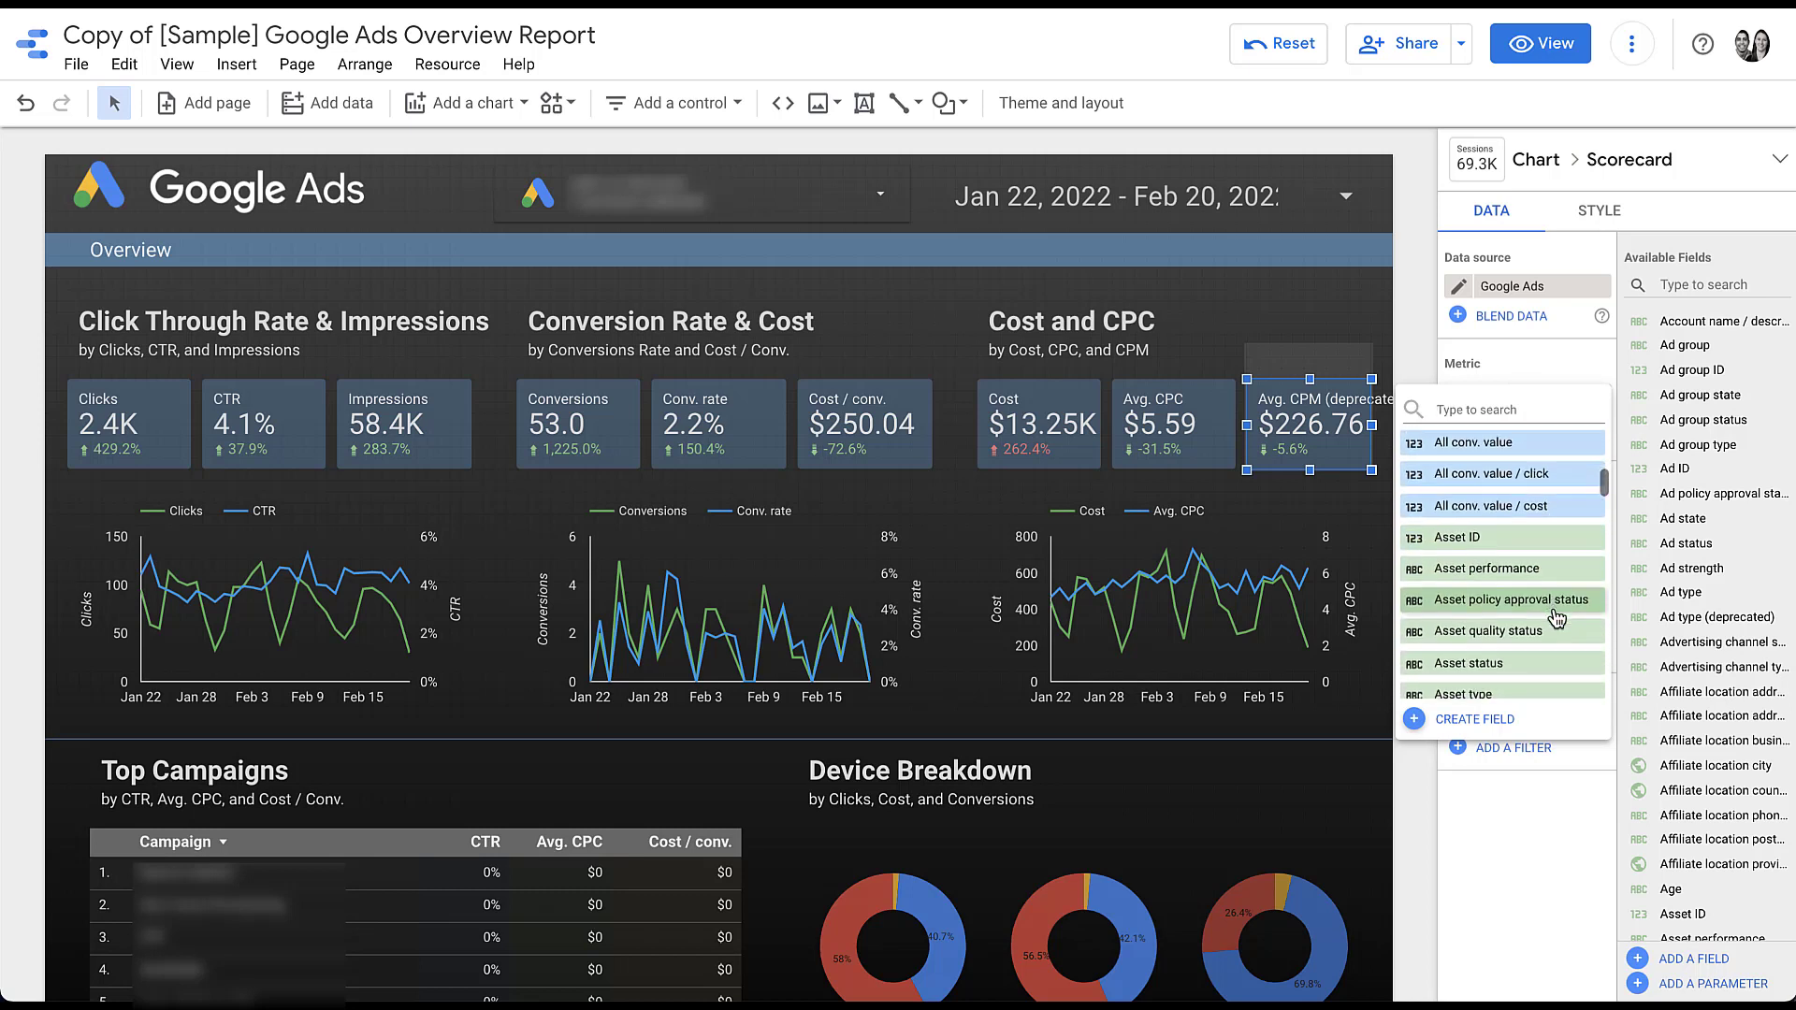
{"action": "scroll", "coordinate": [1558, 618], "scroll_direction": "down", "scroll_amount": 3}
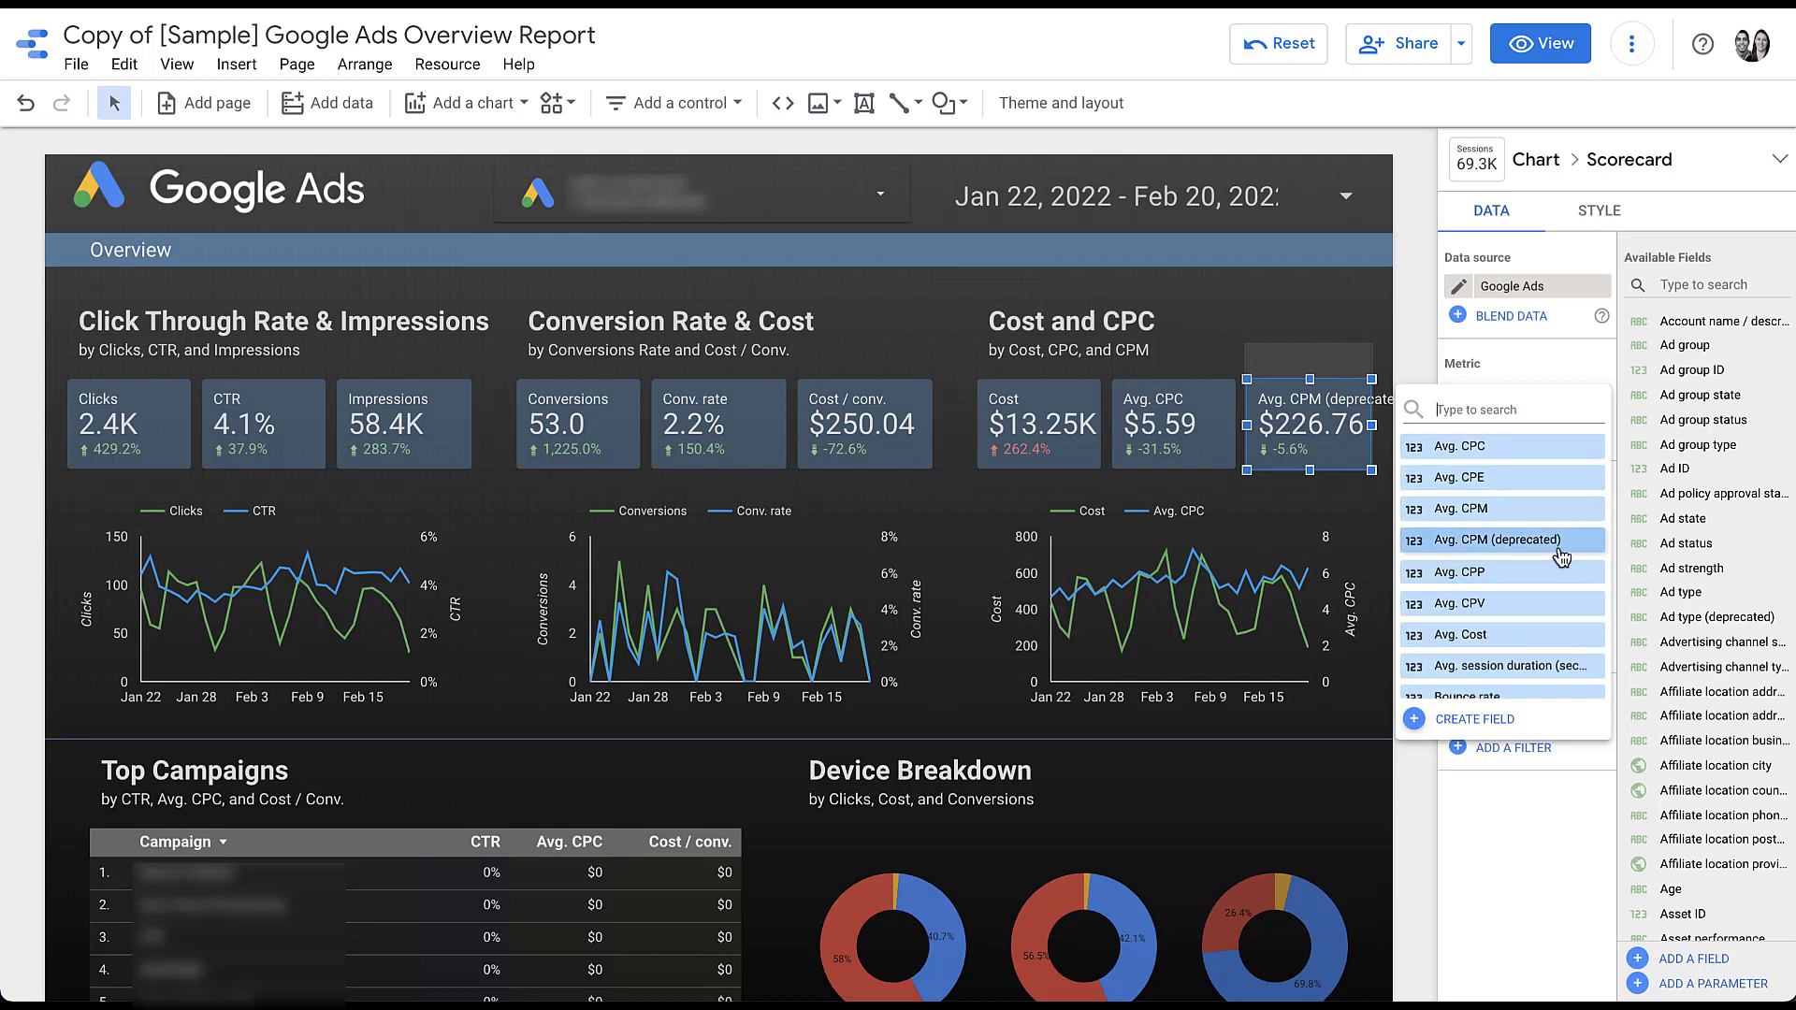
{"action": "left_click", "coordinate": [1539, 508]}
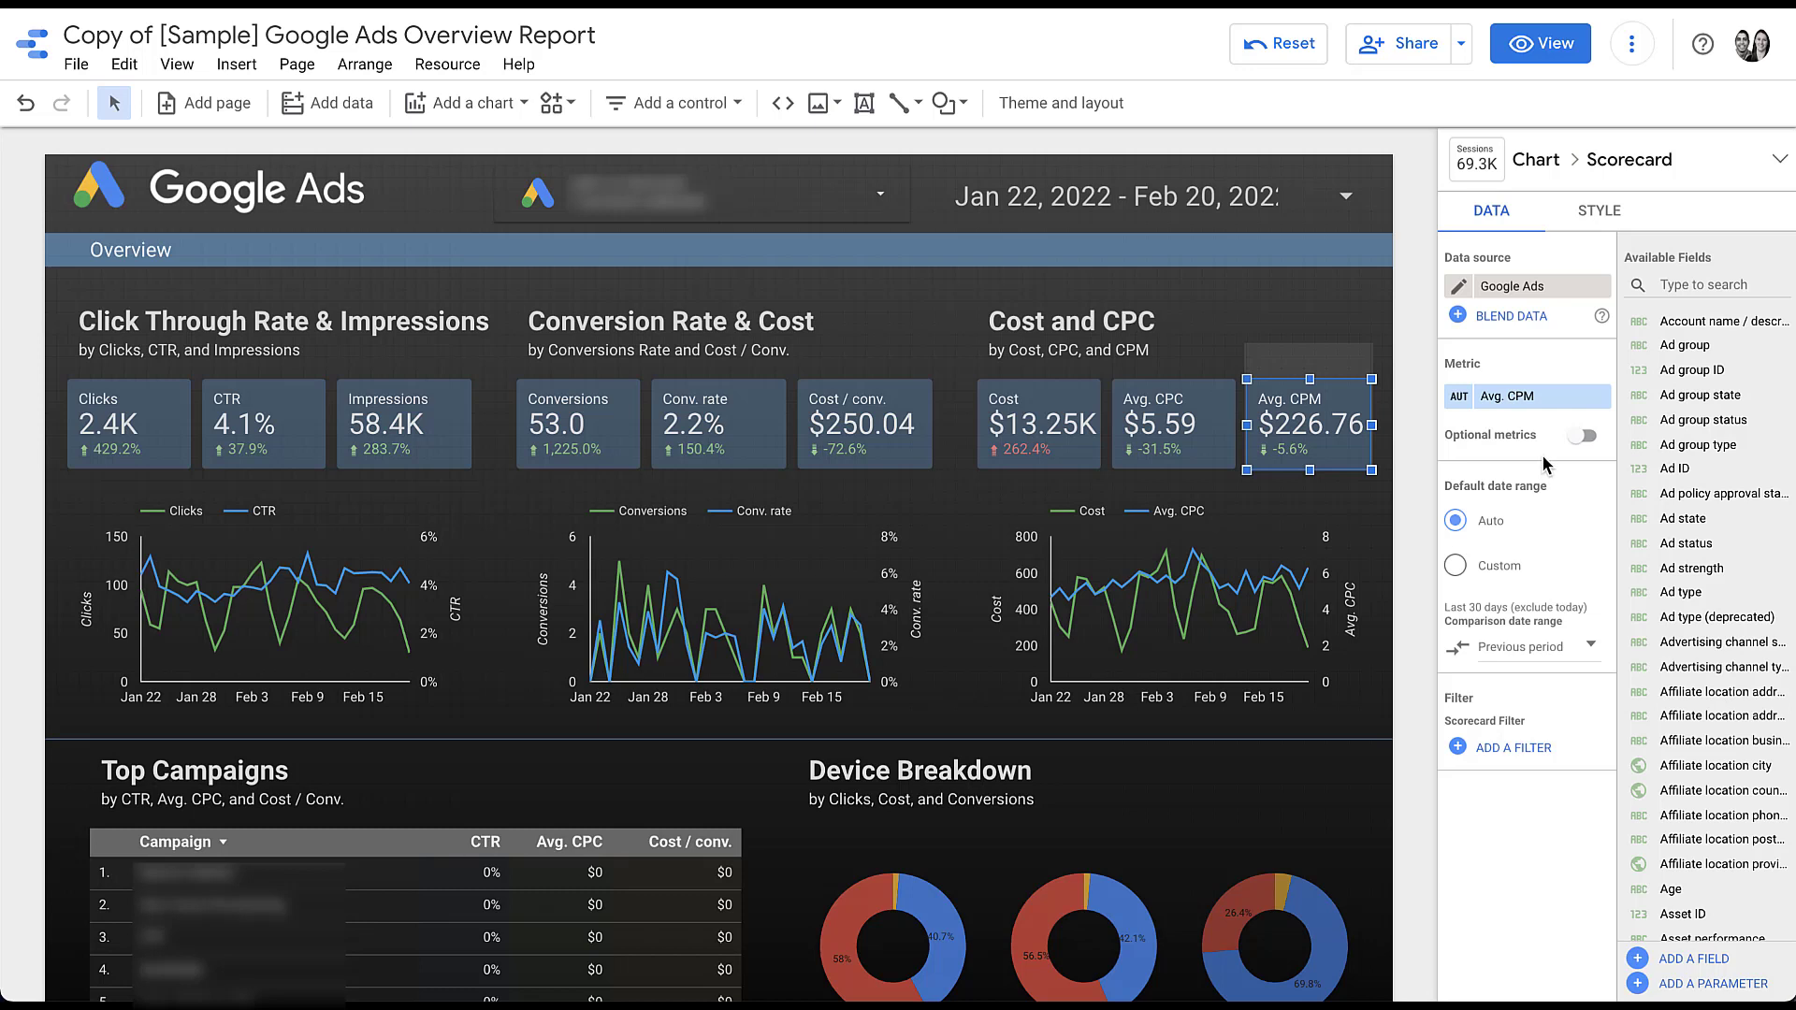
Change the metric of the Avg. CPM scorecard to Impr. share
{"action": "left_click", "coordinate": [1546, 401]}
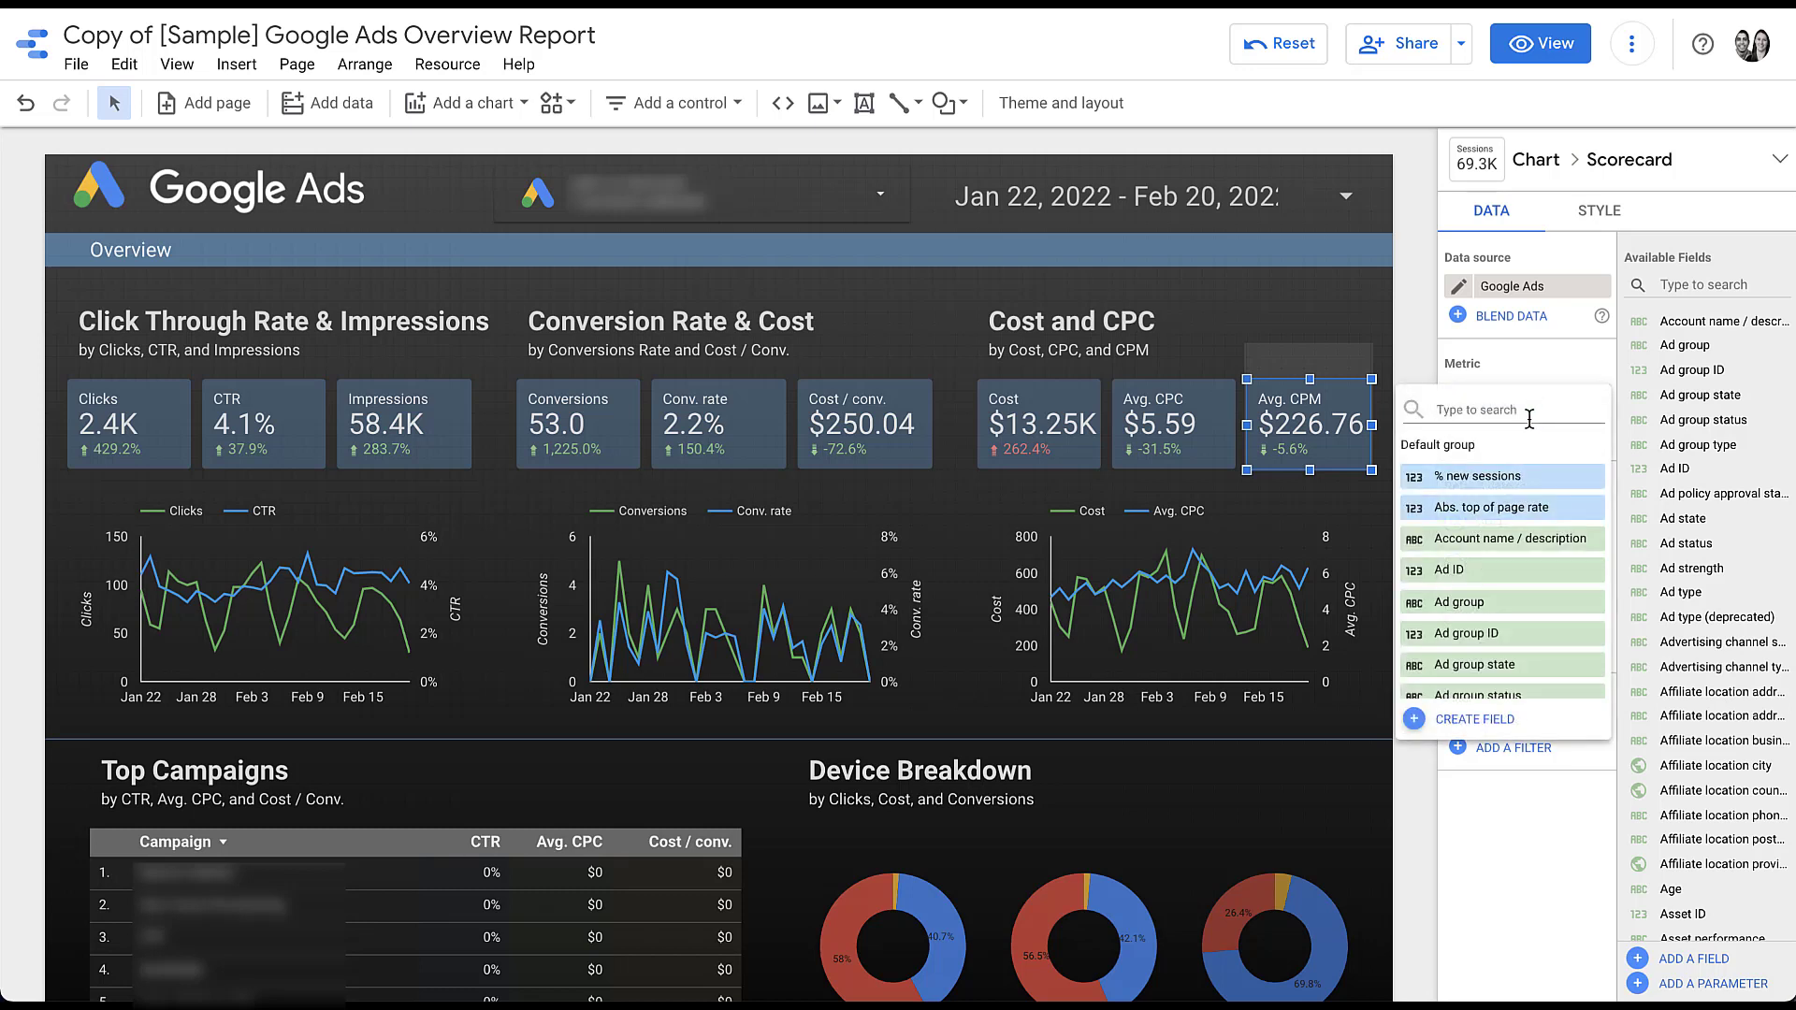
{"action": "type", "text": "impr"}
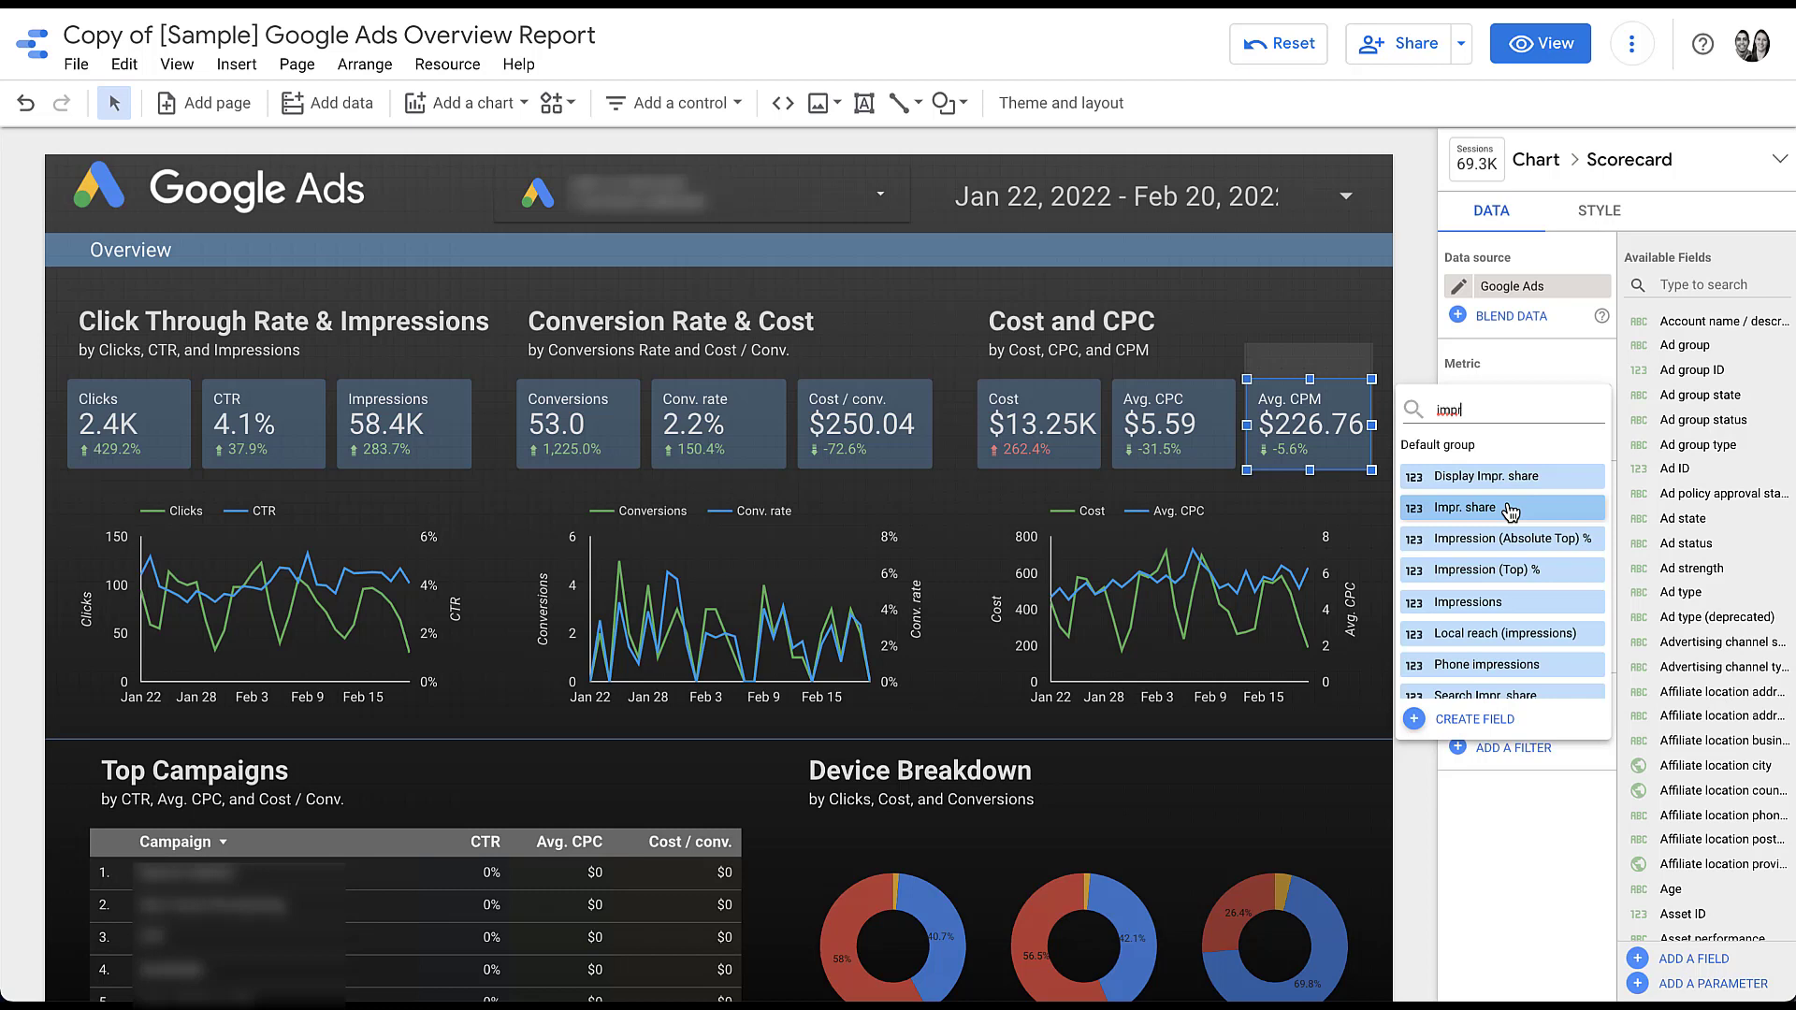
{"action": "left_click", "coordinate": [1510, 510]}
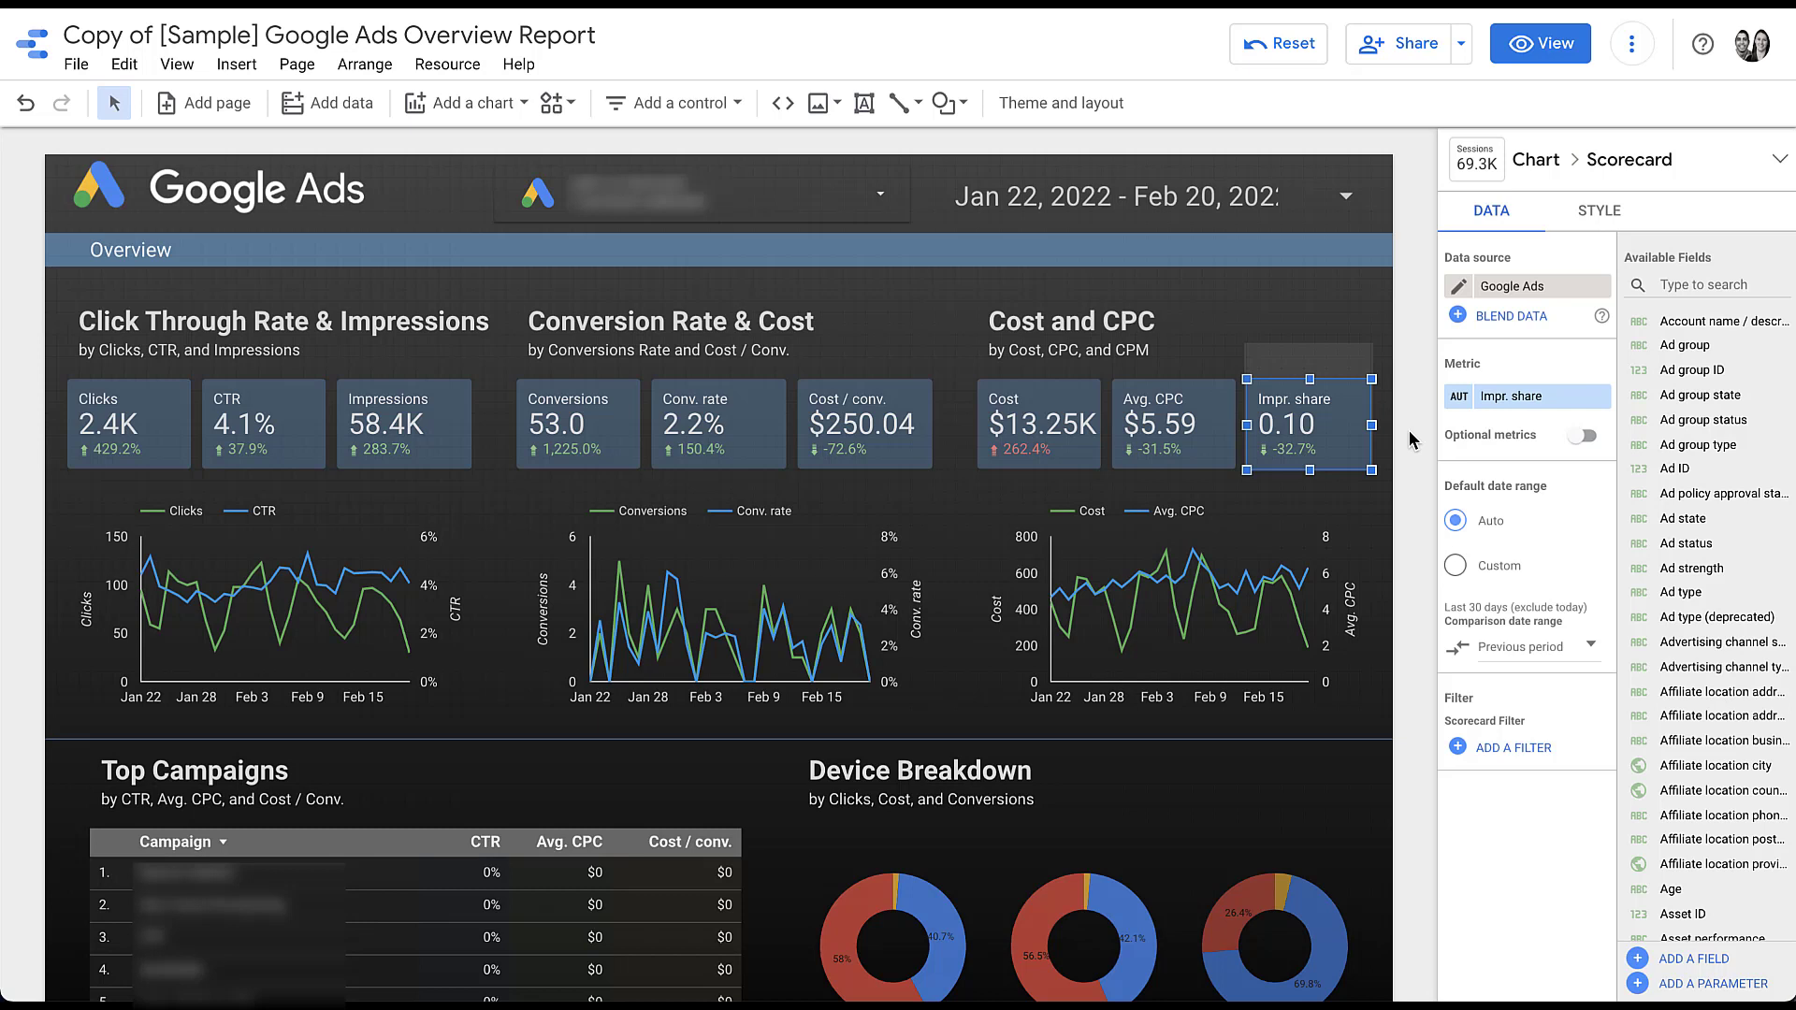
Name the scorecard's impression share metric "Impr Share" and set its type to Percent
{"action": "left_click", "coordinate": [1462, 412]}
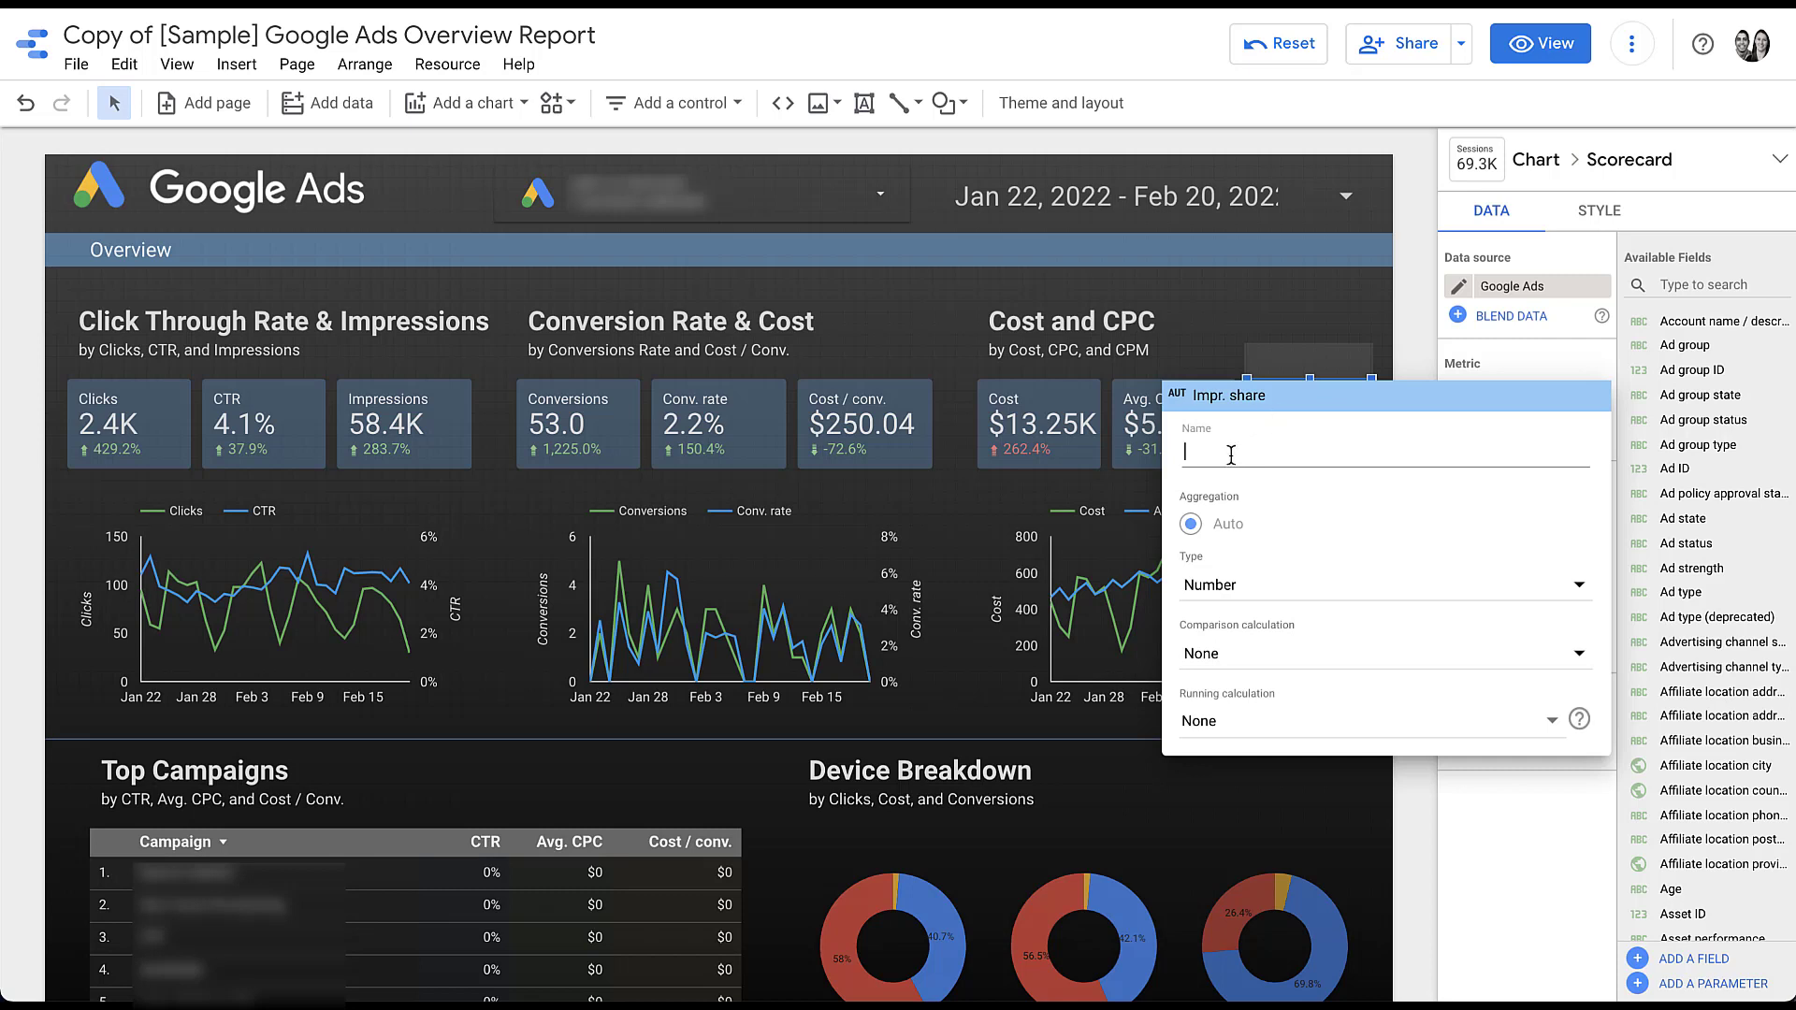
{"action": "type", "text": "Impr Share"}
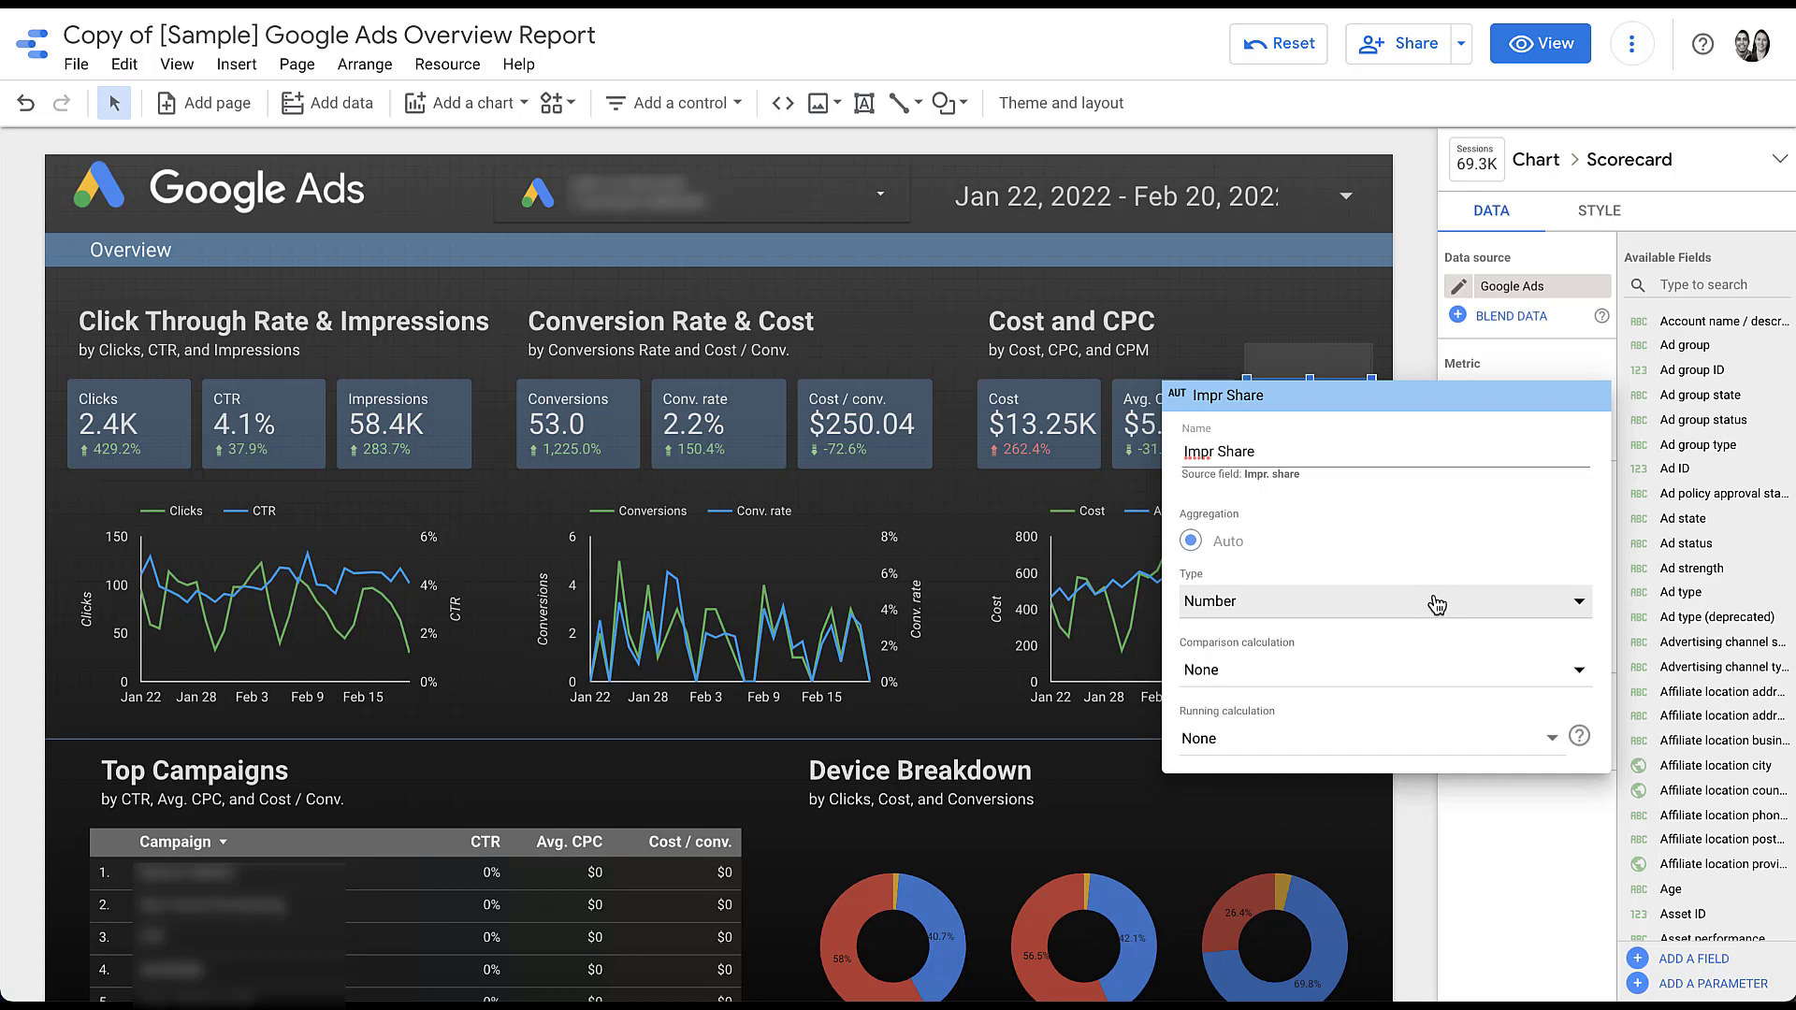
{"action": "left_click", "coordinate": [1400, 608]}
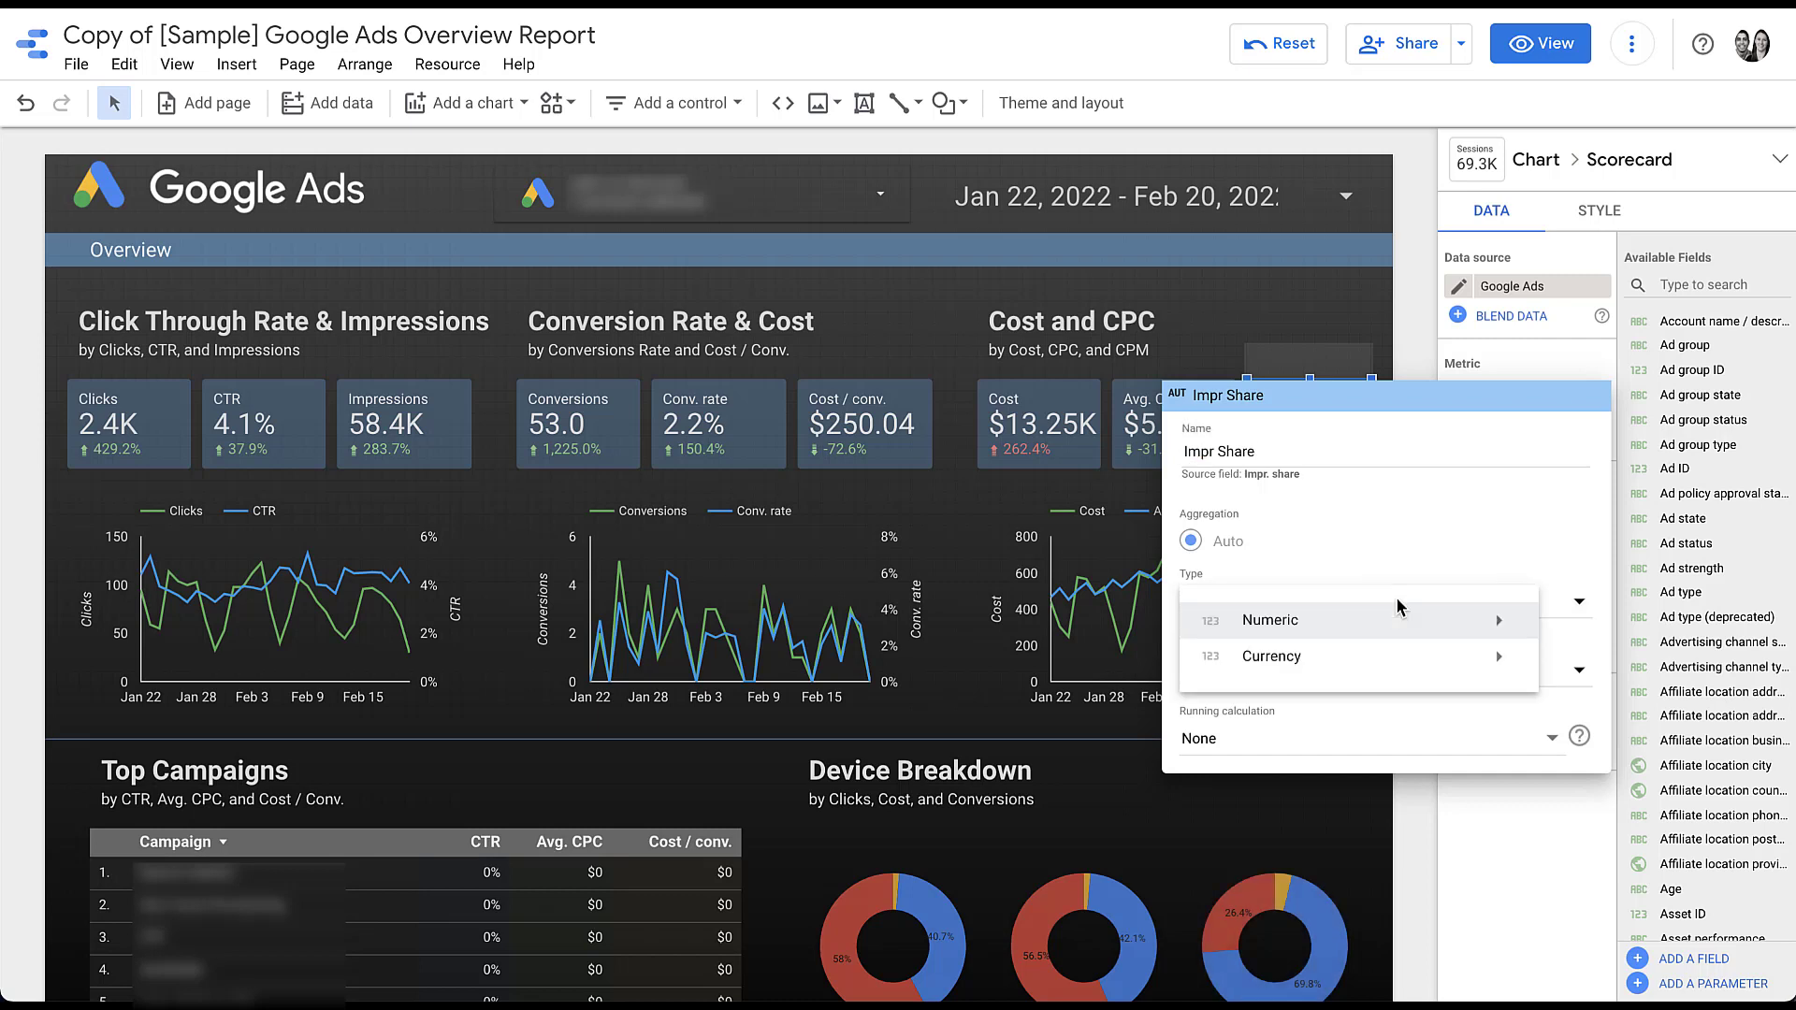
{"action": "mouse_move", "coordinate": [1403, 665]}
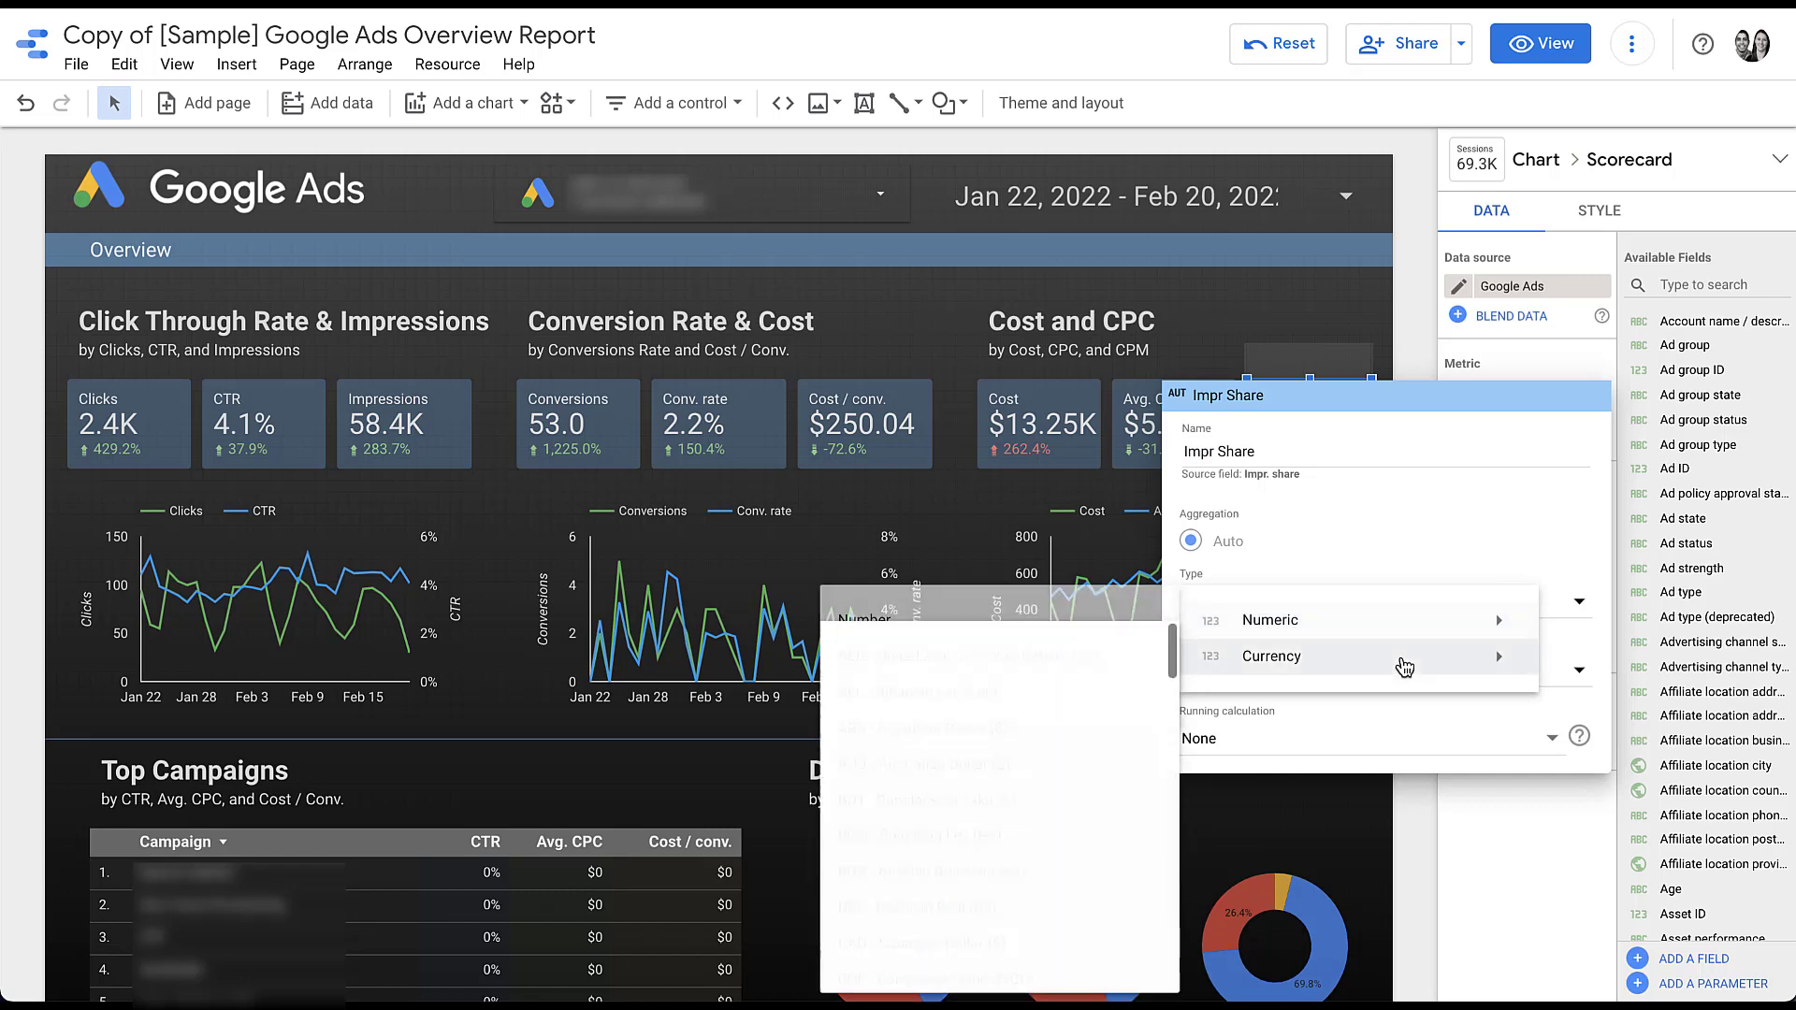
{"action": "mouse_move", "coordinate": [1400, 625]}
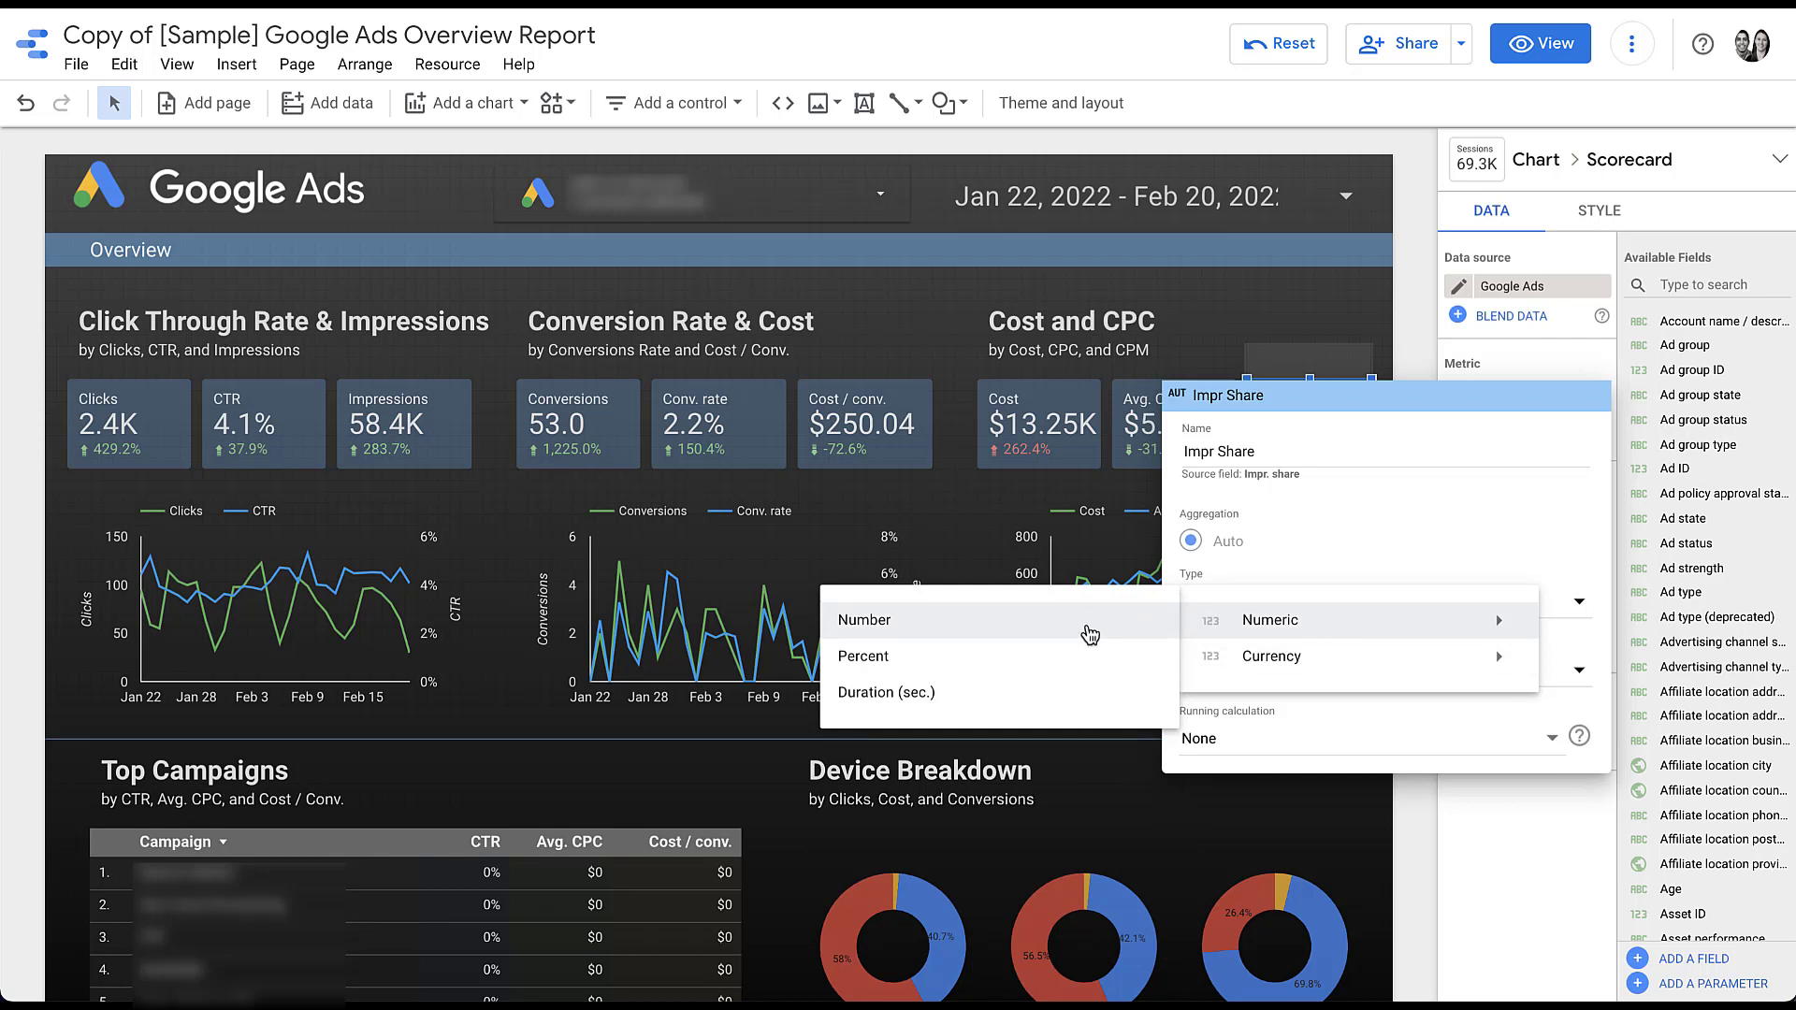
{"action": "left_click", "coordinate": [1088, 657]}
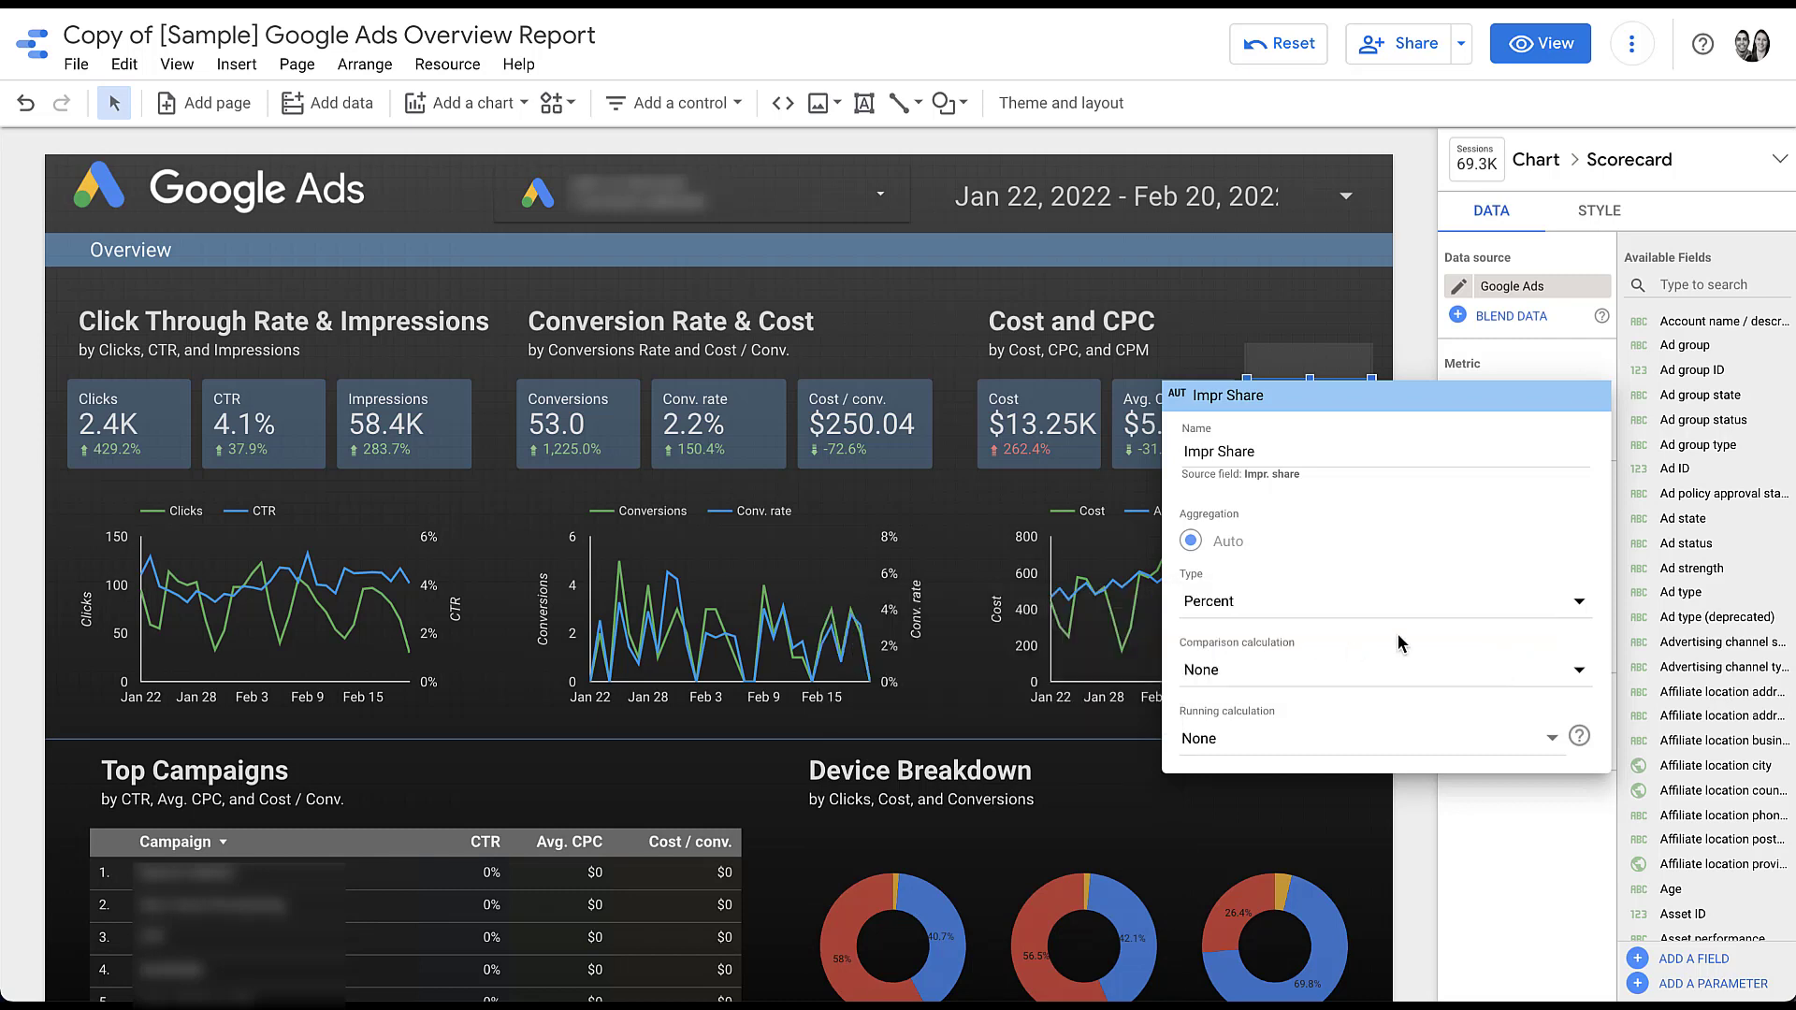
{"action": "left_click", "coordinate": [1414, 358]}
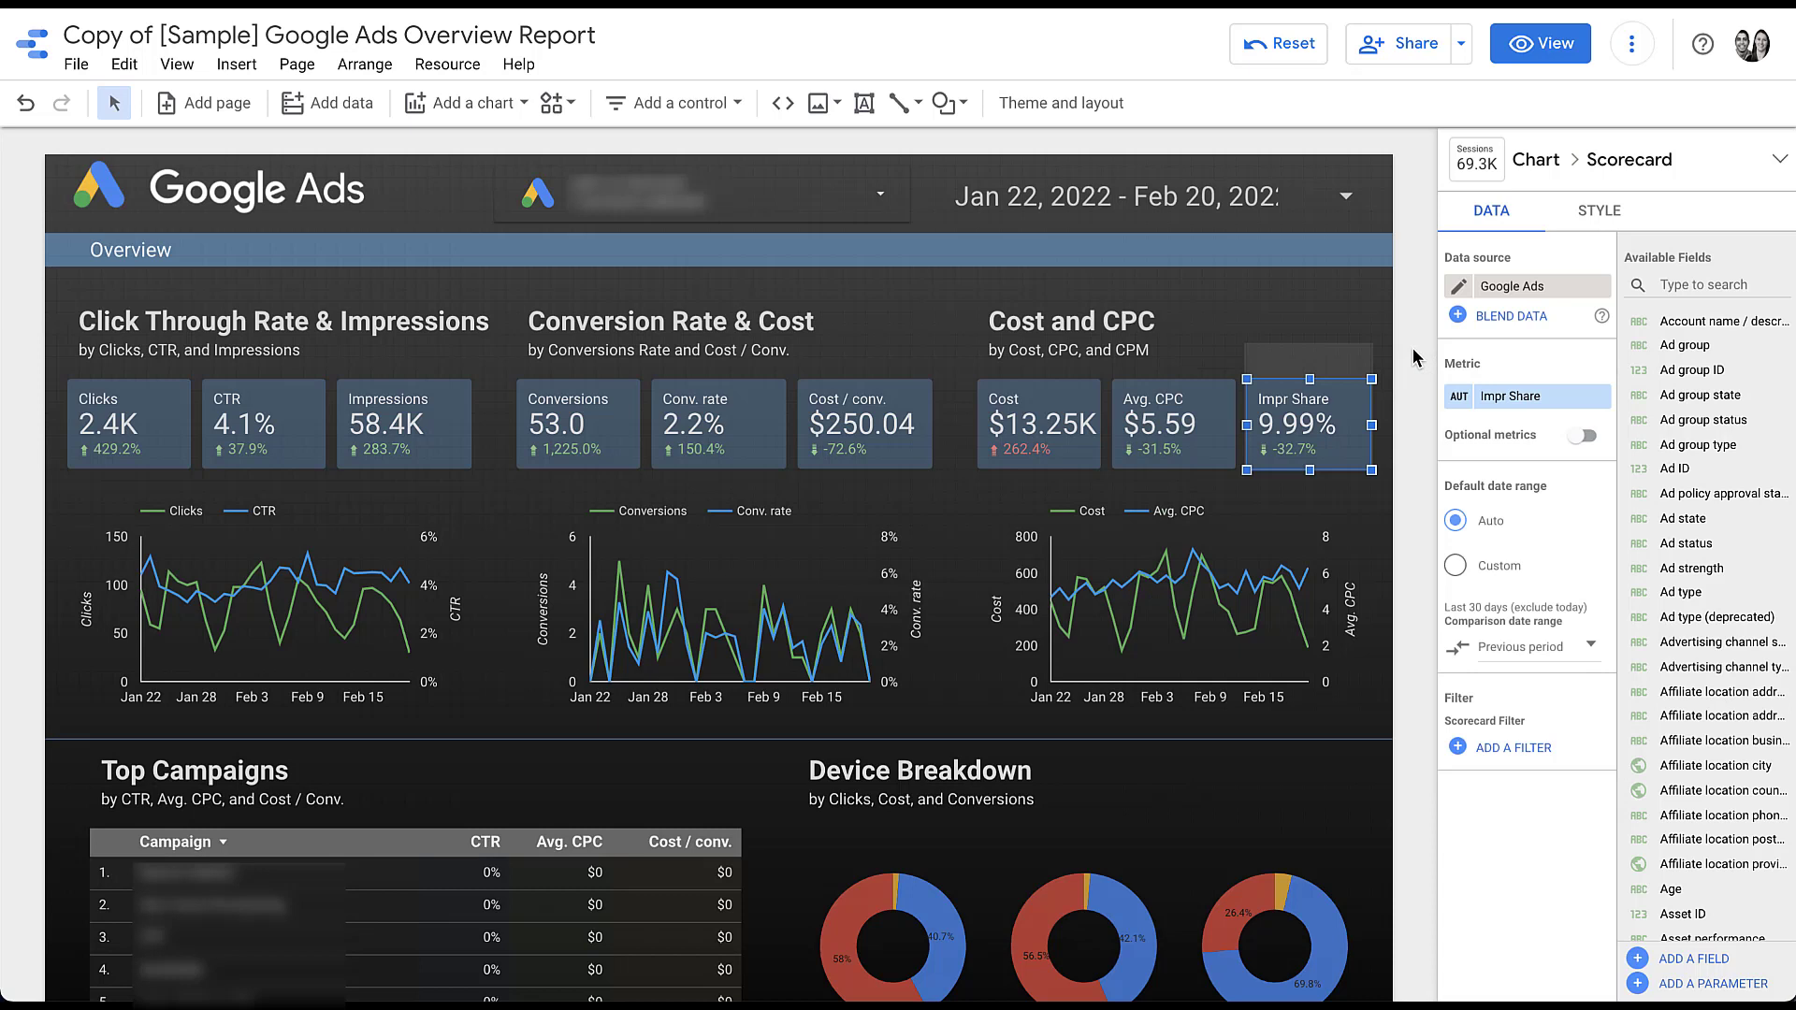
Set the decimal precision of the Impr Share scorecard's primary metric to 0
{"action": "left_click", "coordinate": [1401, 414]}
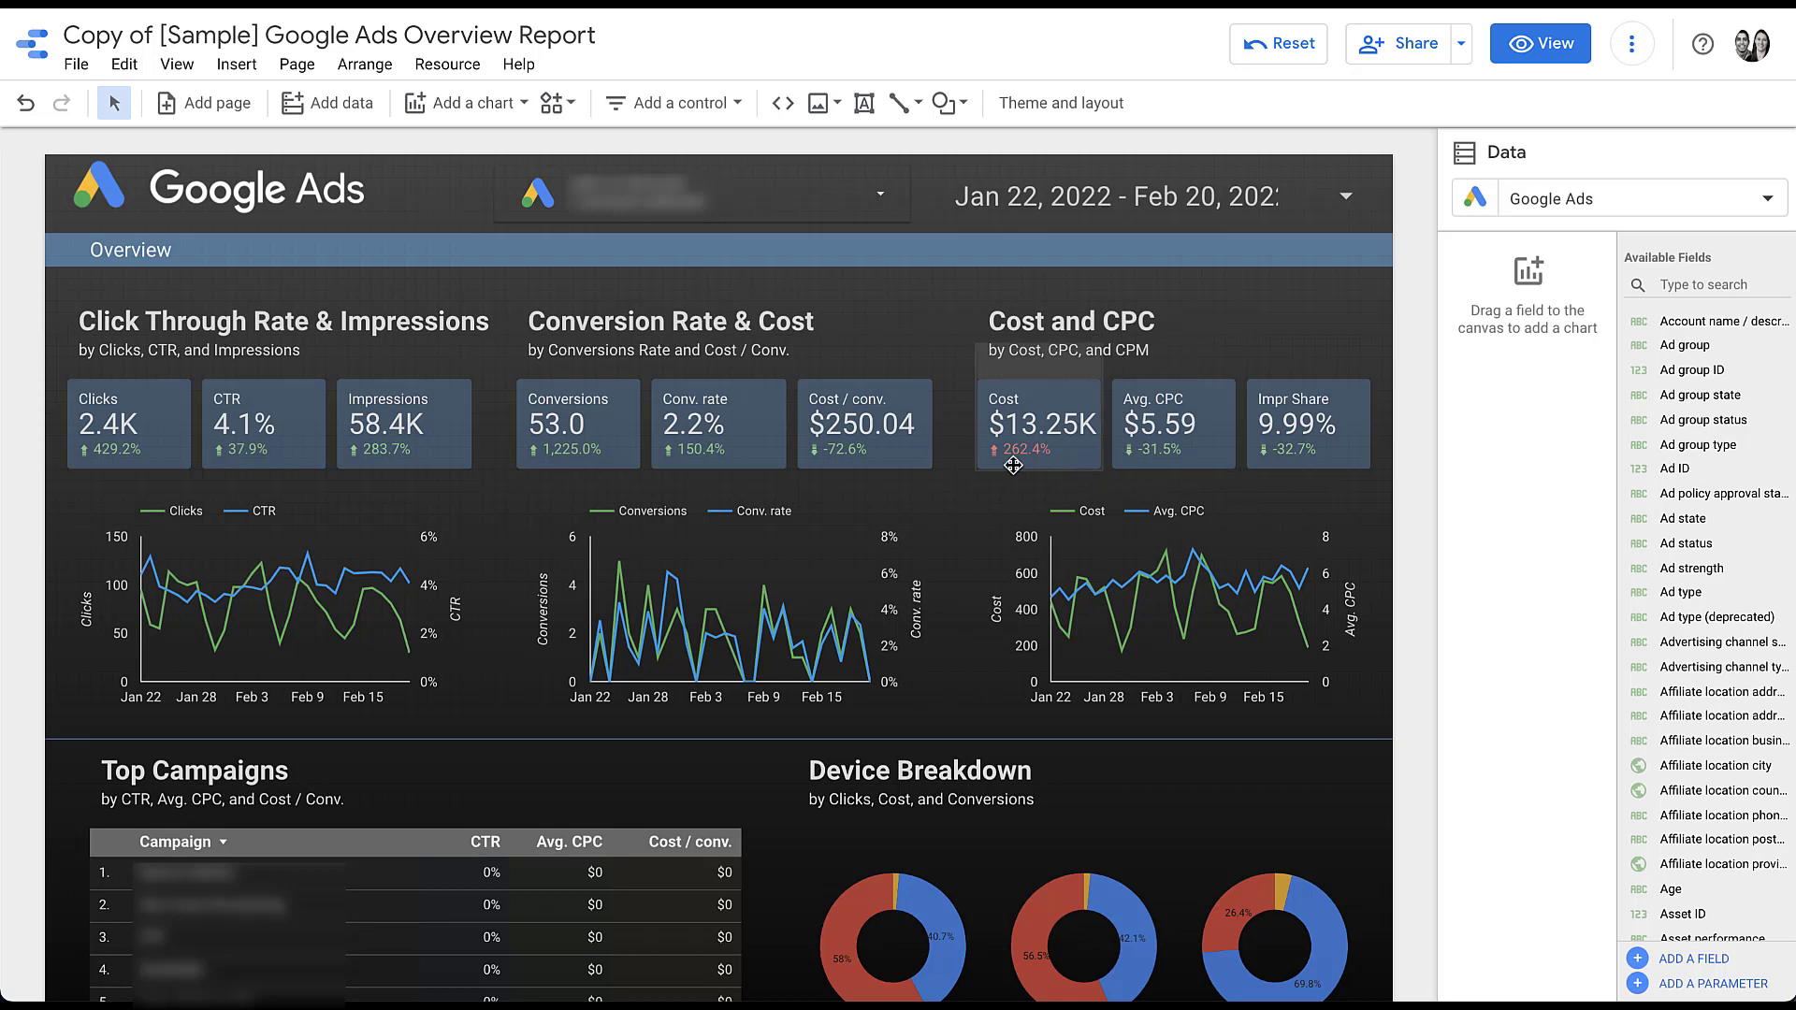
{"action": "left_click", "coordinate": [1353, 422]}
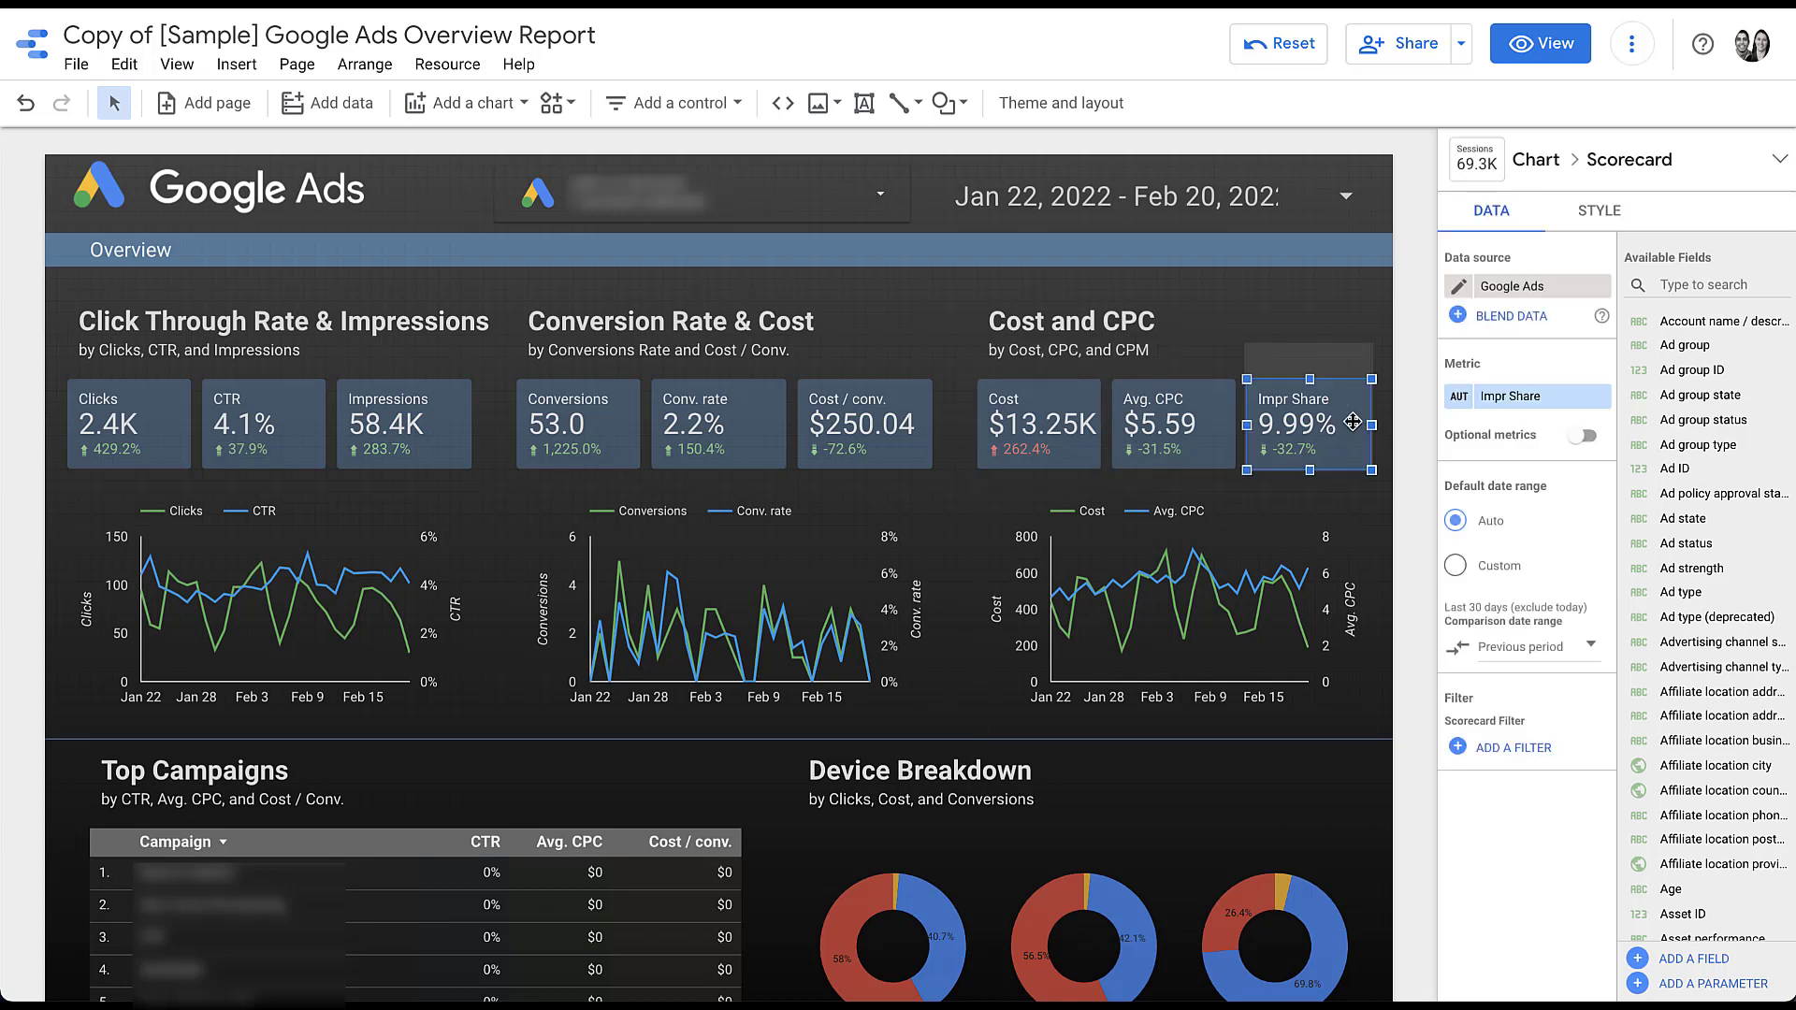
{"action": "left_click", "coordinate": [1618, 212]}
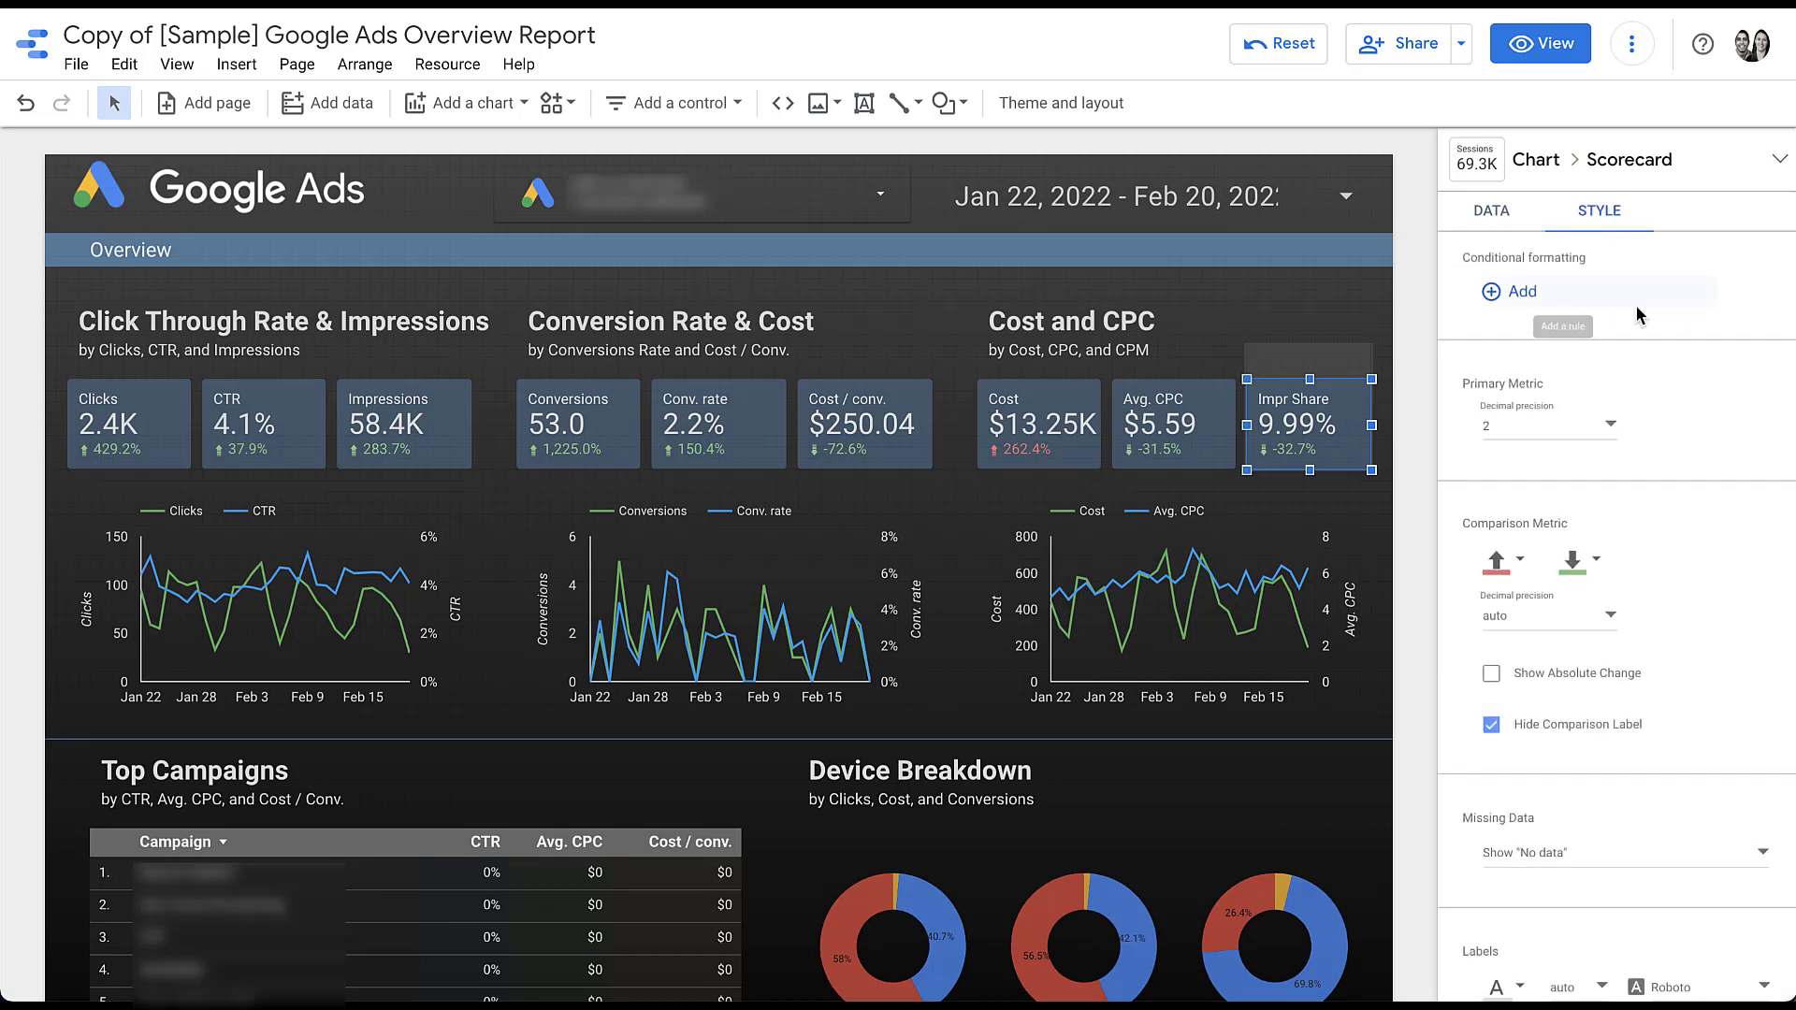
{"action": "left_click", "coordinate": [1611, 430]}
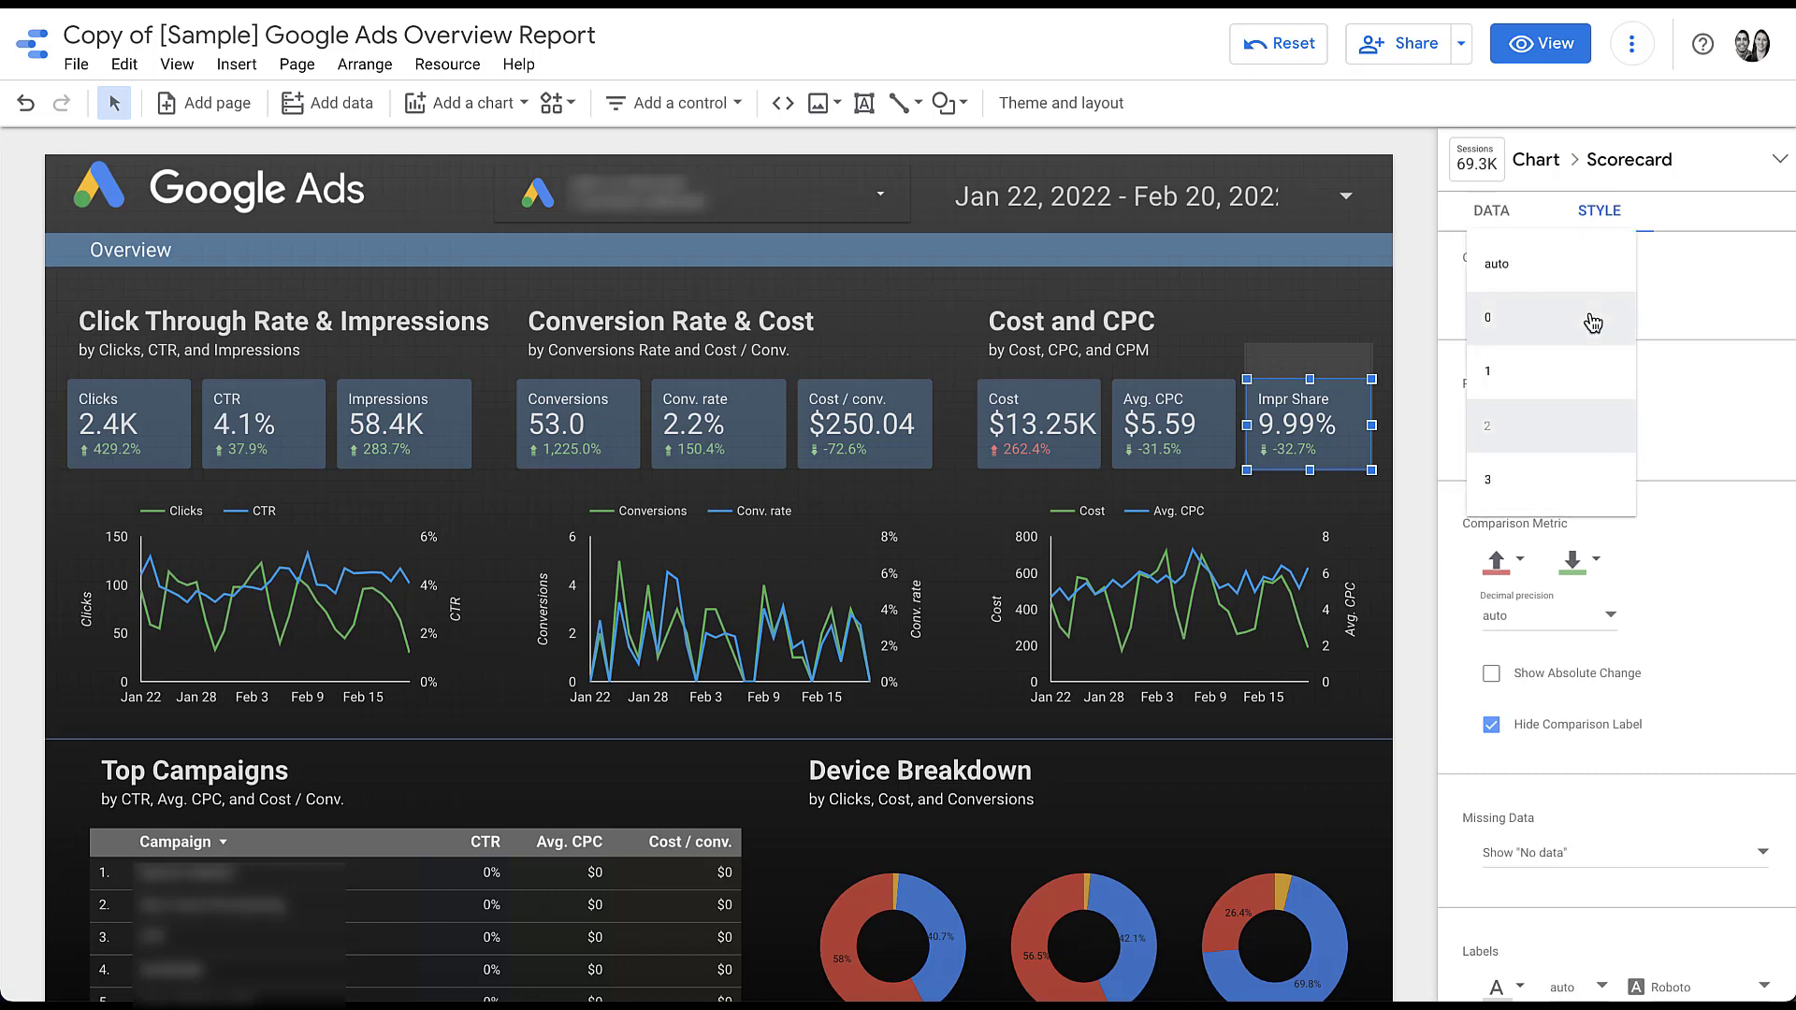
{"action": "left_click", "coordinate": [1593, 323]}
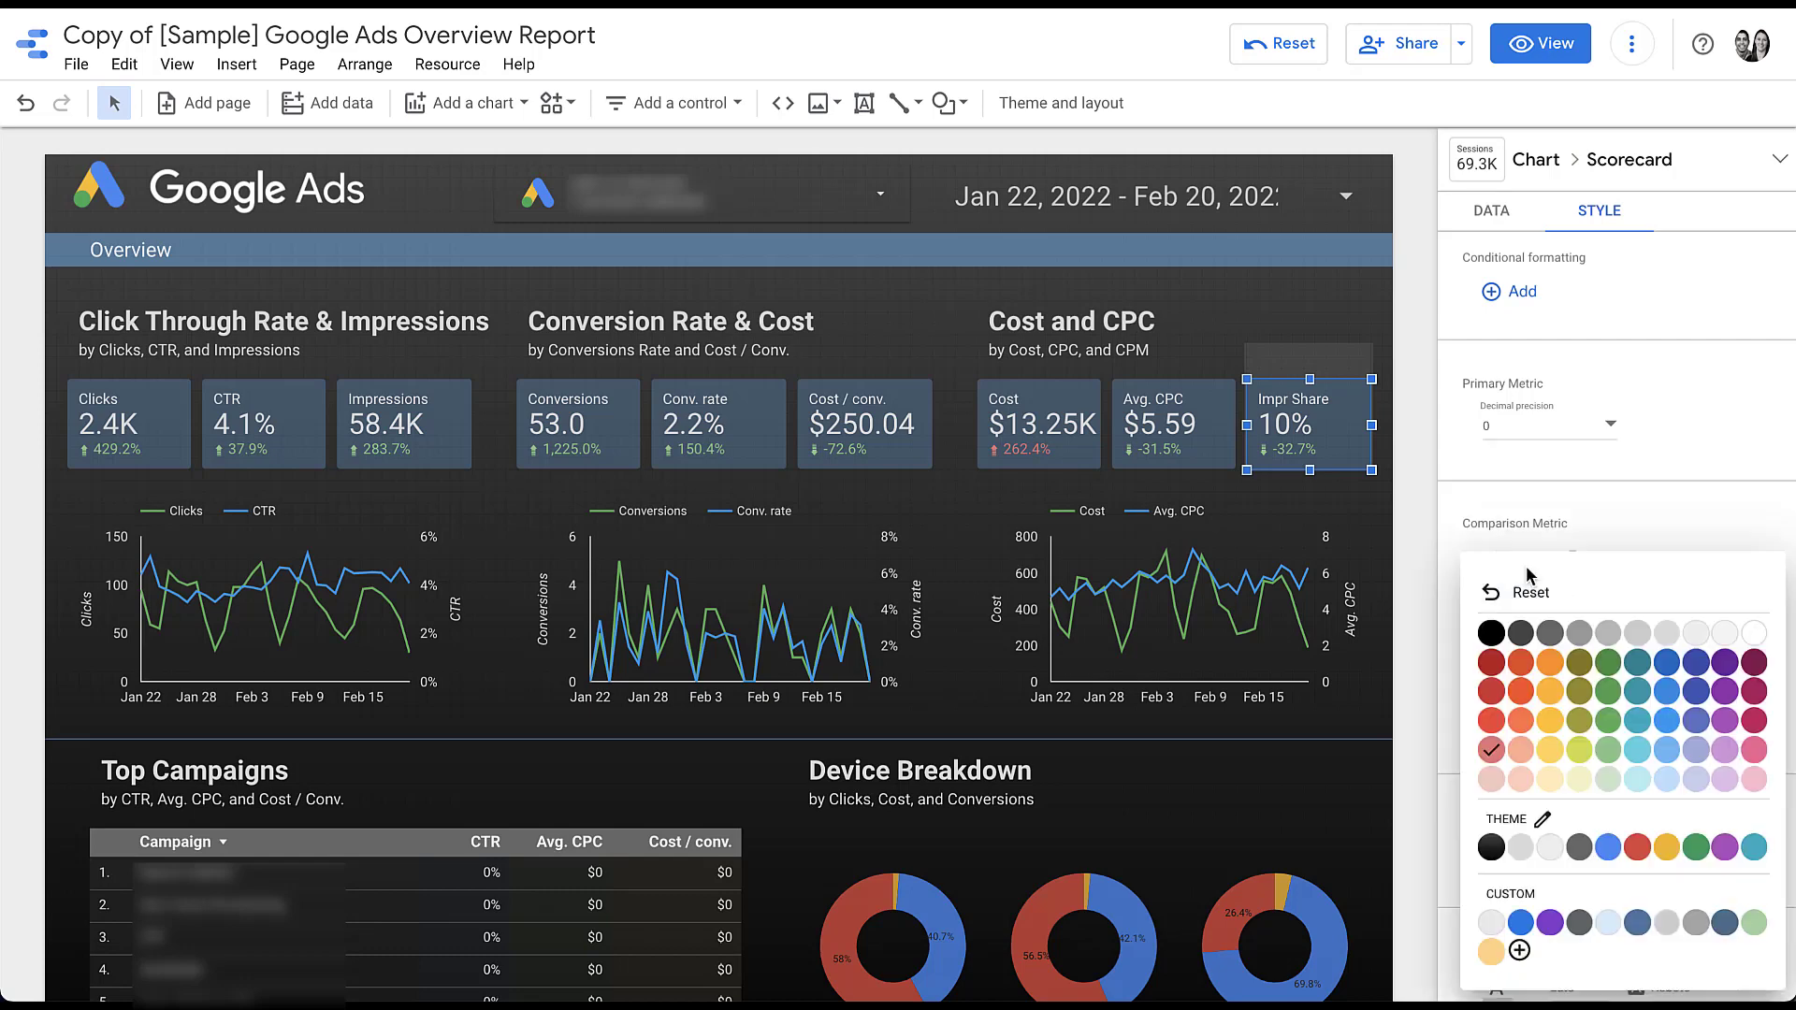
Color the Impr Share scorecard's comparison arrows light green for increases and light red for decreases, leaving absolute change off
{"action": "left_click", "coordinate": [1522, 566]}
{"action": "left_click", "coordinate": [1610, 749]}
{"action": "left_click", "coordinate": [1602, 559]}
{"action": "left_click", "coordinate": [1492, 751]}
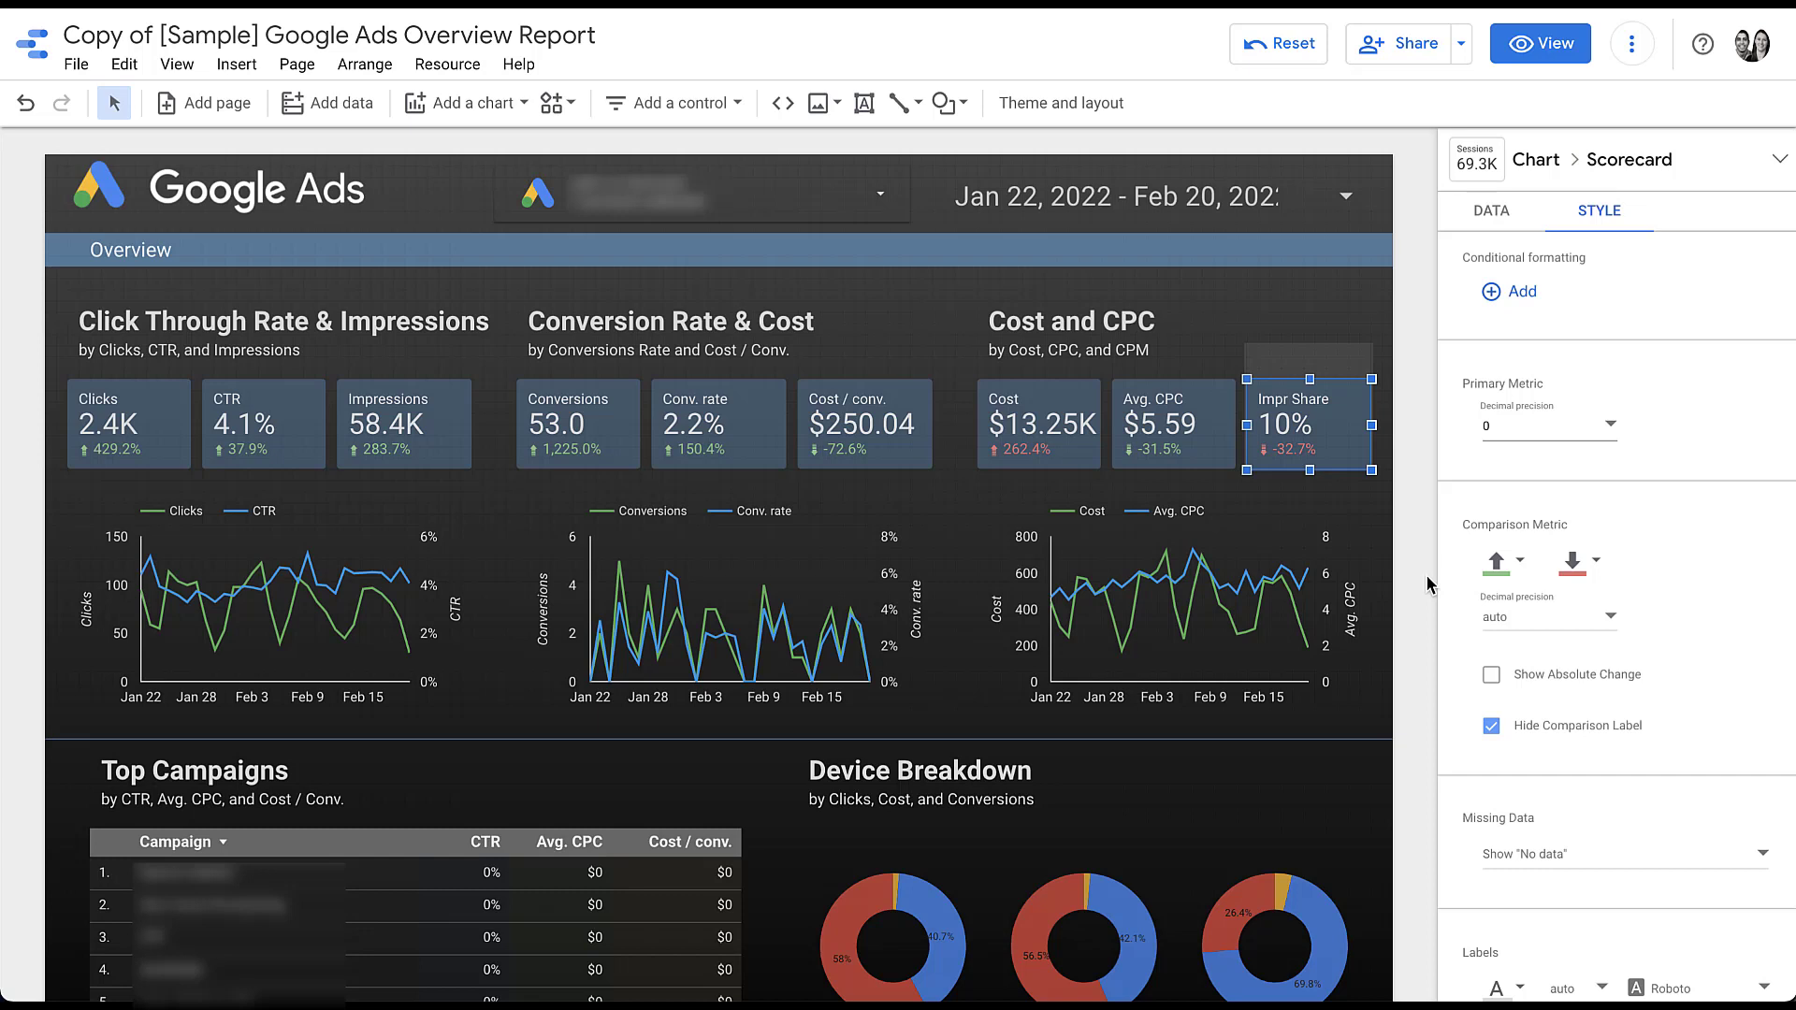
{"action": "left_click", "coordinate": [1492, 677]}
{"action": "left_click", "coordinate": [1493, 681]}
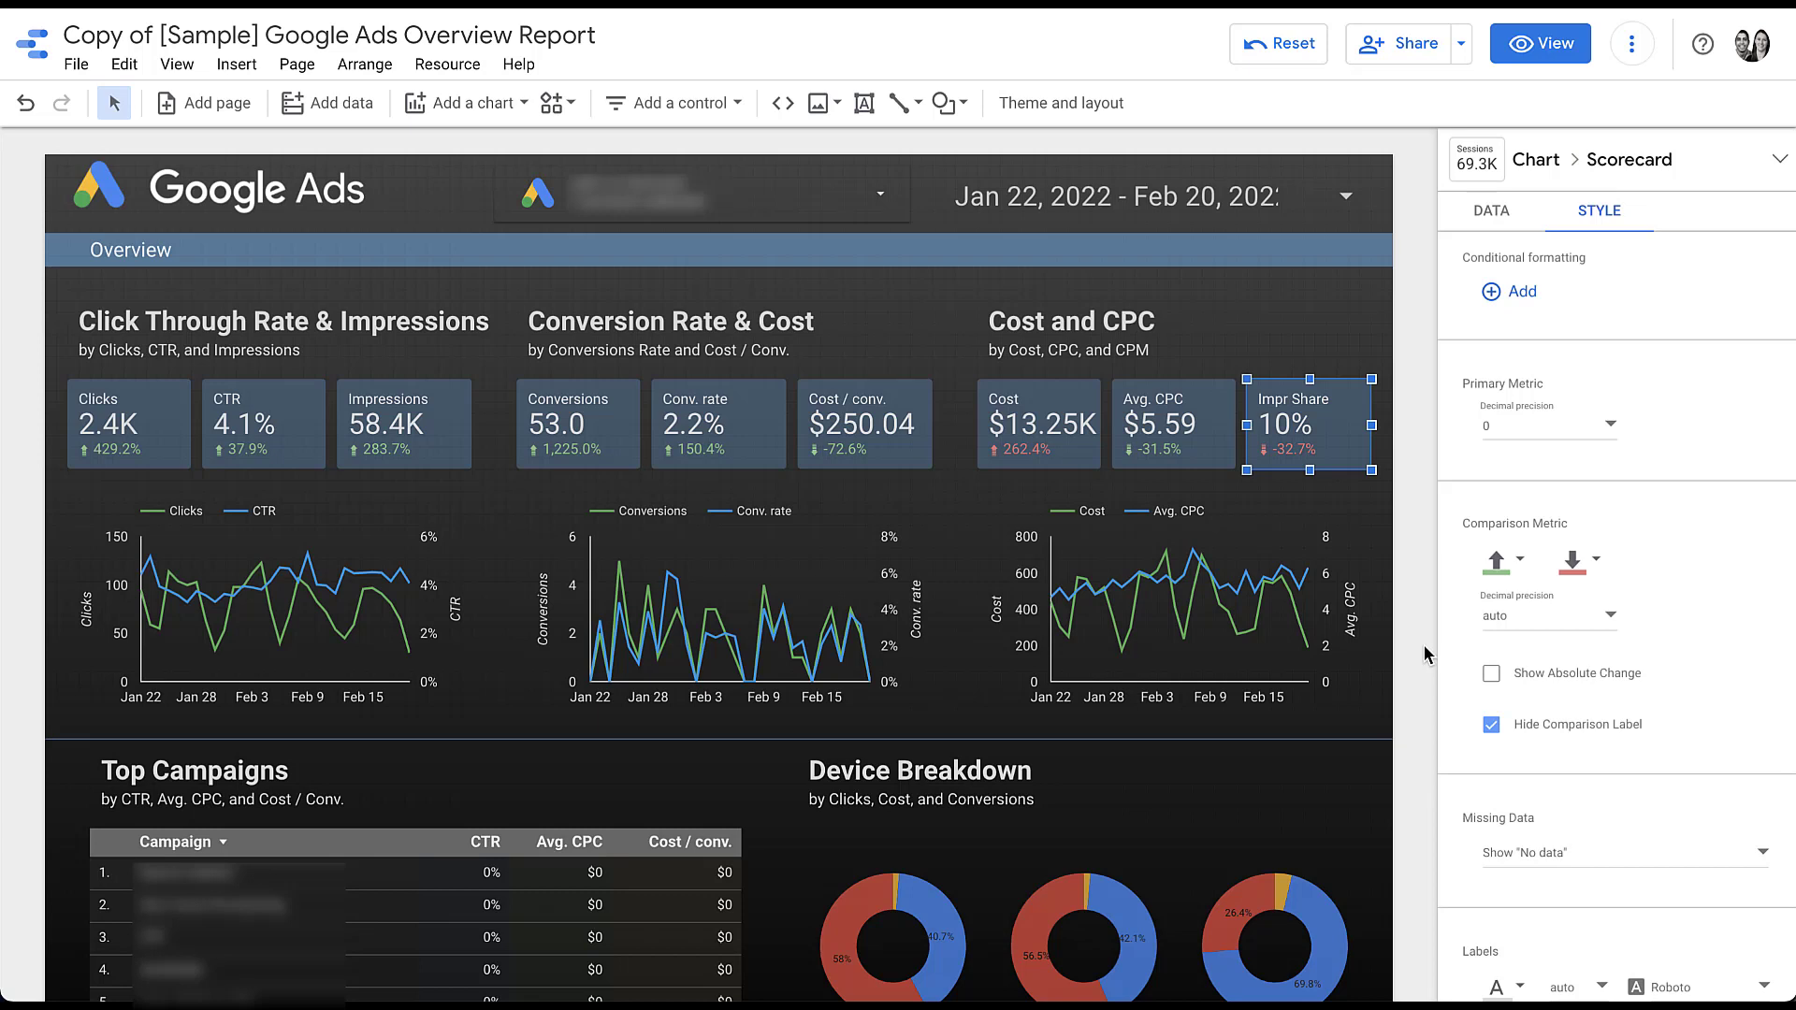
Select the time series chart under Conversion Rate & Cost and view the line colors available for Series #1
{"action": "left_click", "coordinate": [908, 722]}
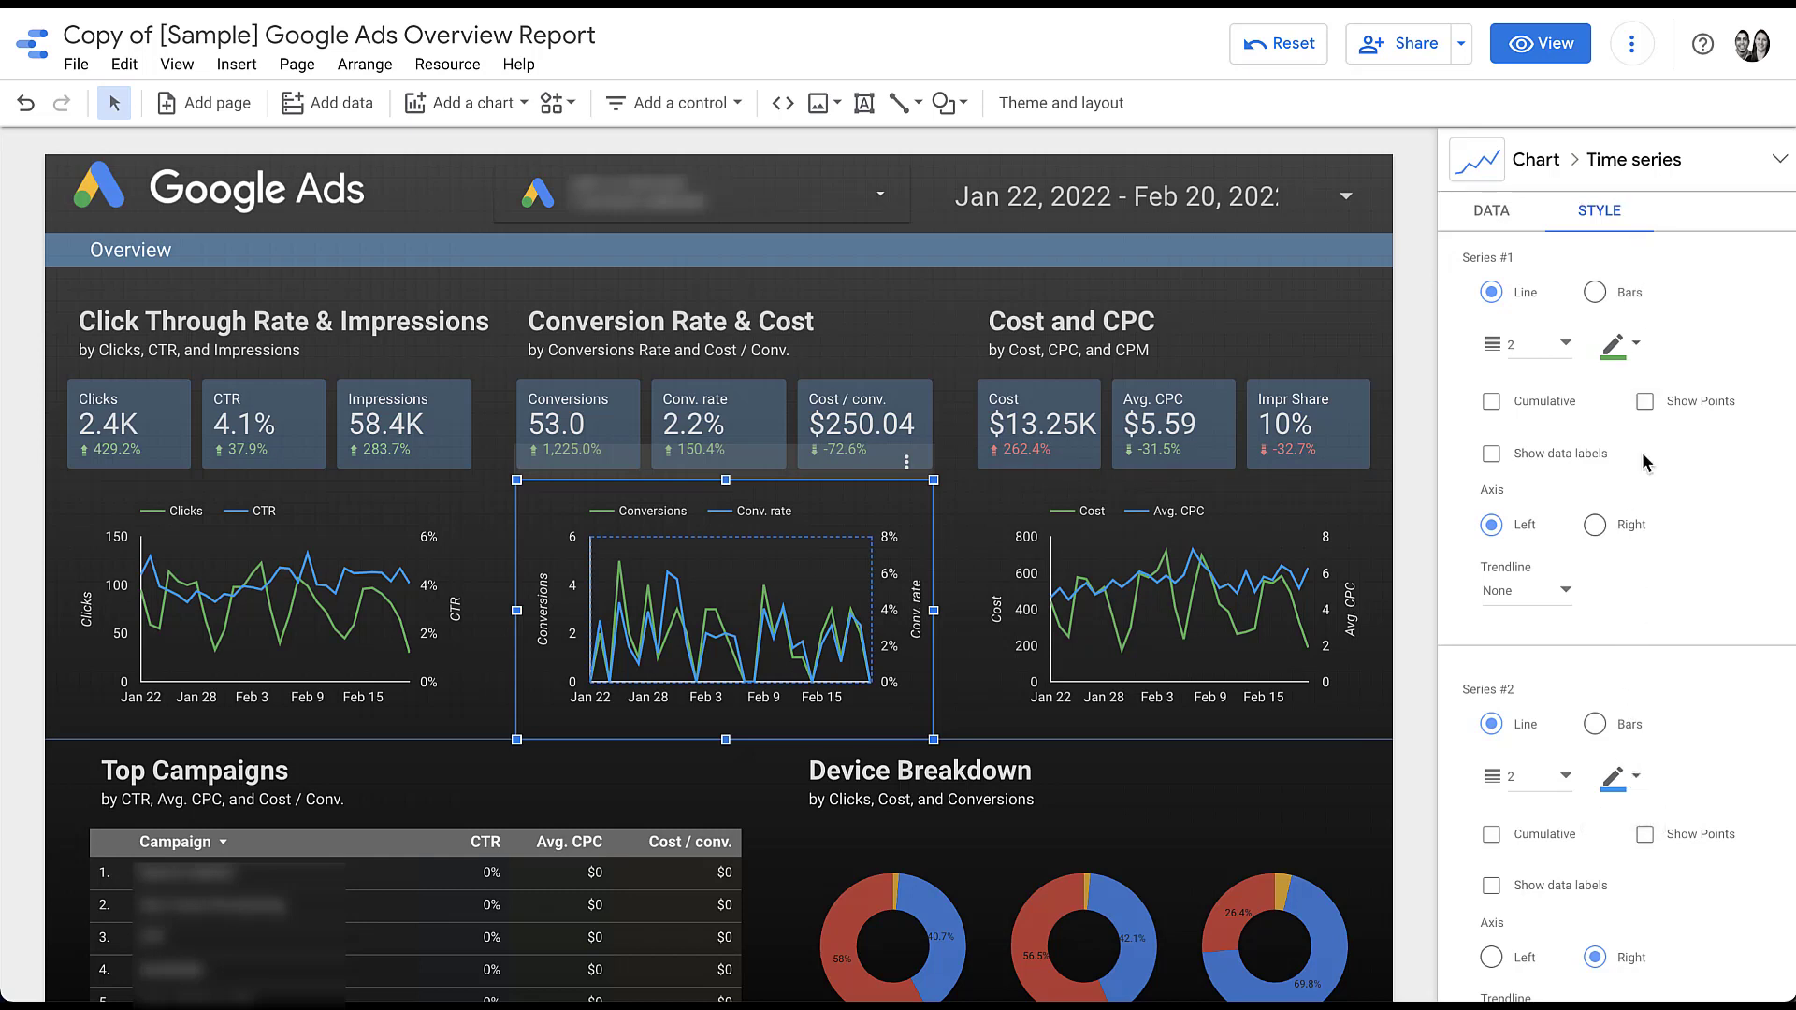
{"action": "left_click", "coordinate": [1634, 347]}
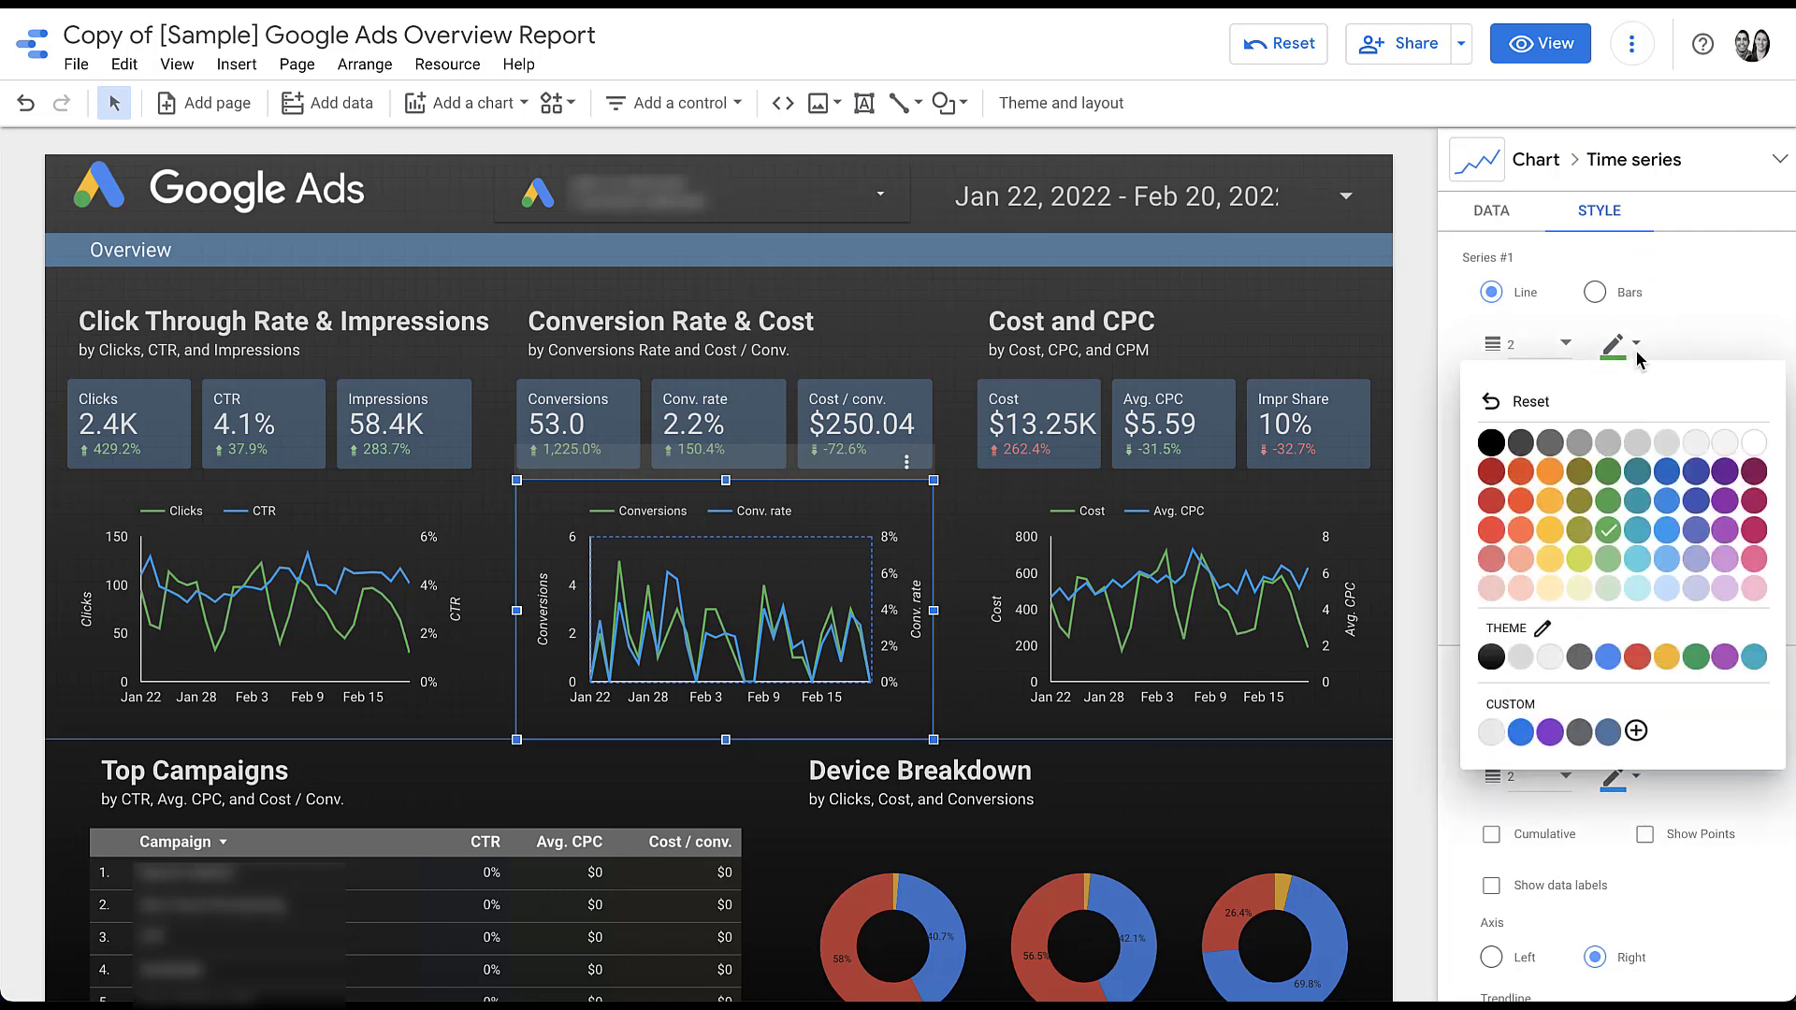
{"action": "left_click", "coordinate": [1429, 349]}
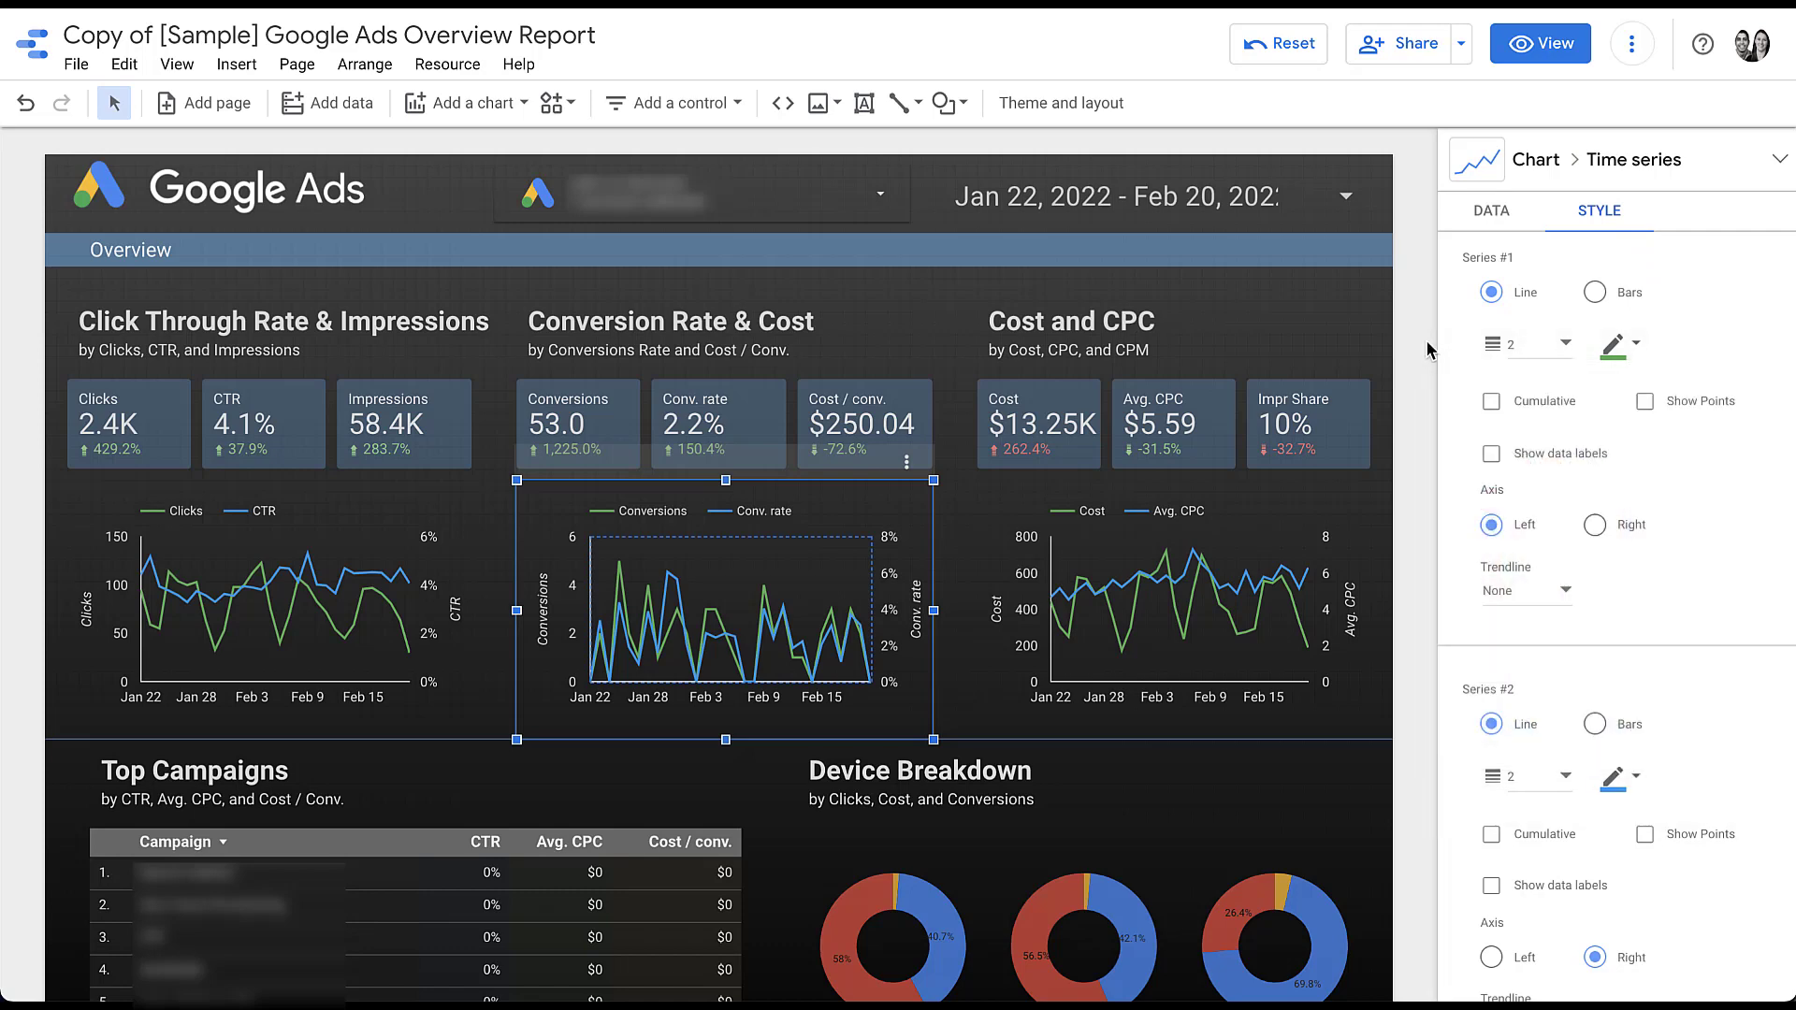
Try Week as the date dimension of the conversions time series chart and set it back to Day
{"action": "left_click", "coordinate": [1493, 217]}
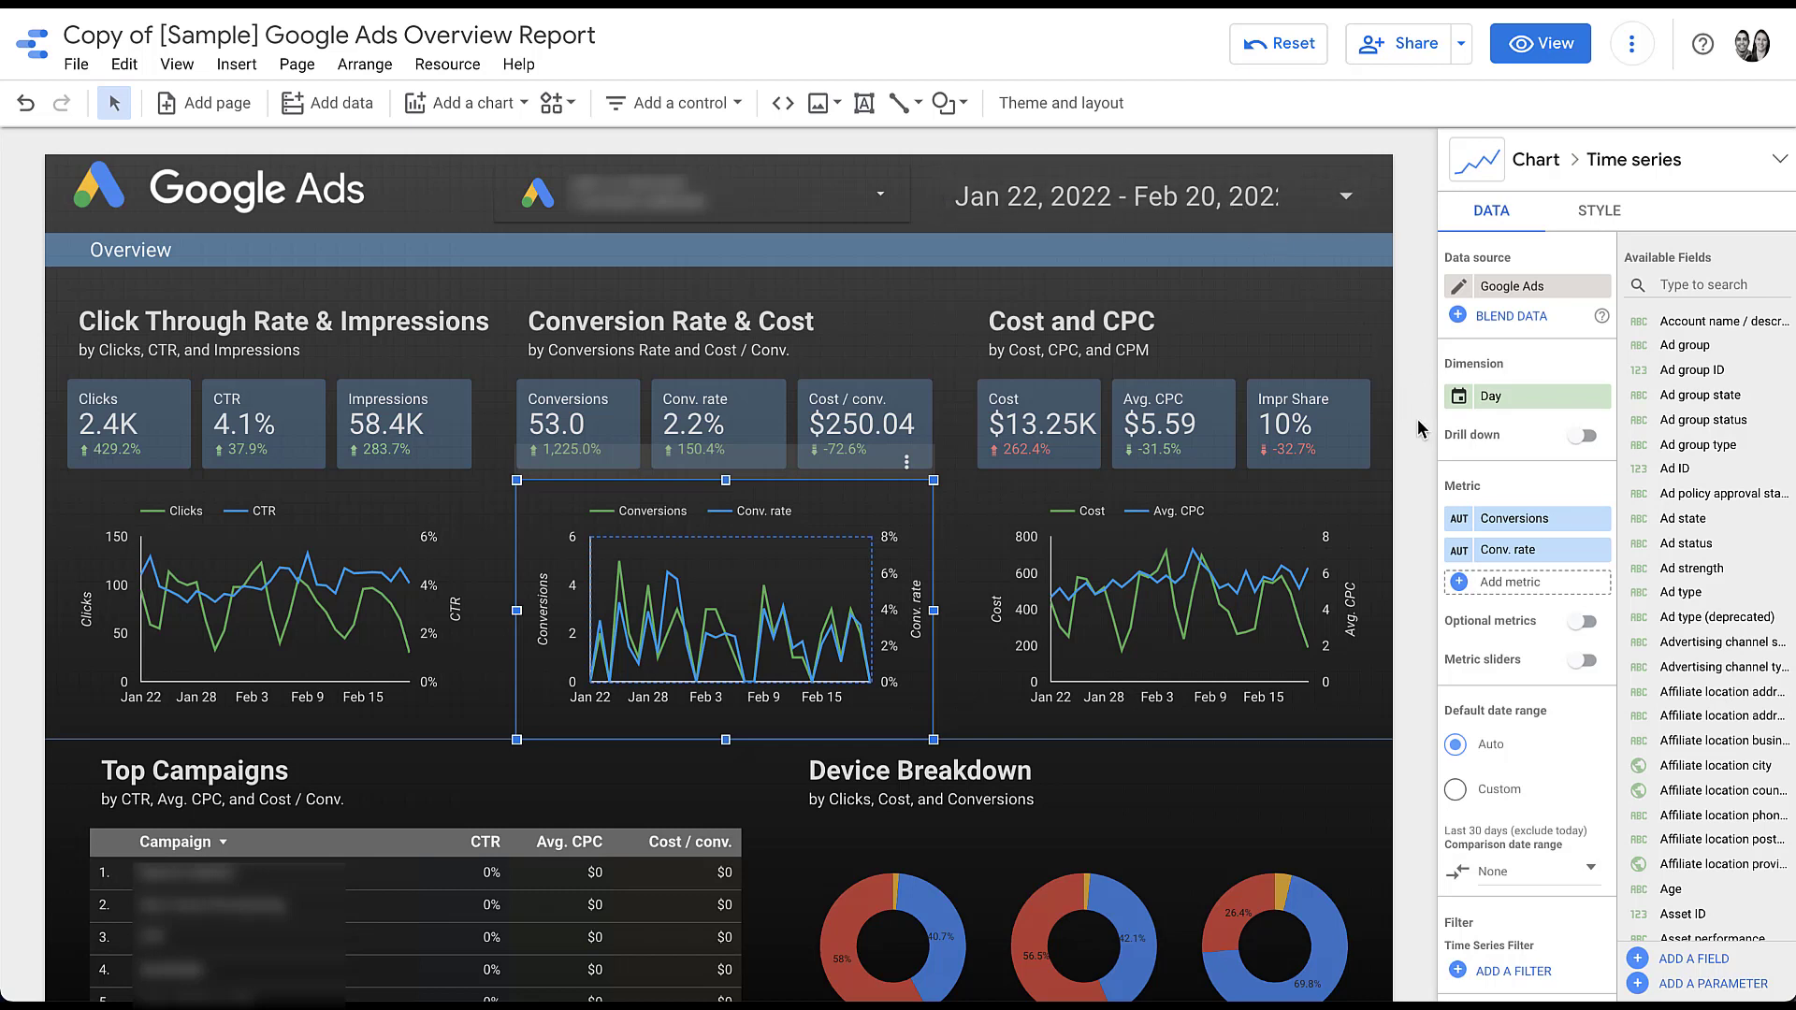
{"action": "left_click", "coordinate": [1541, 409]}
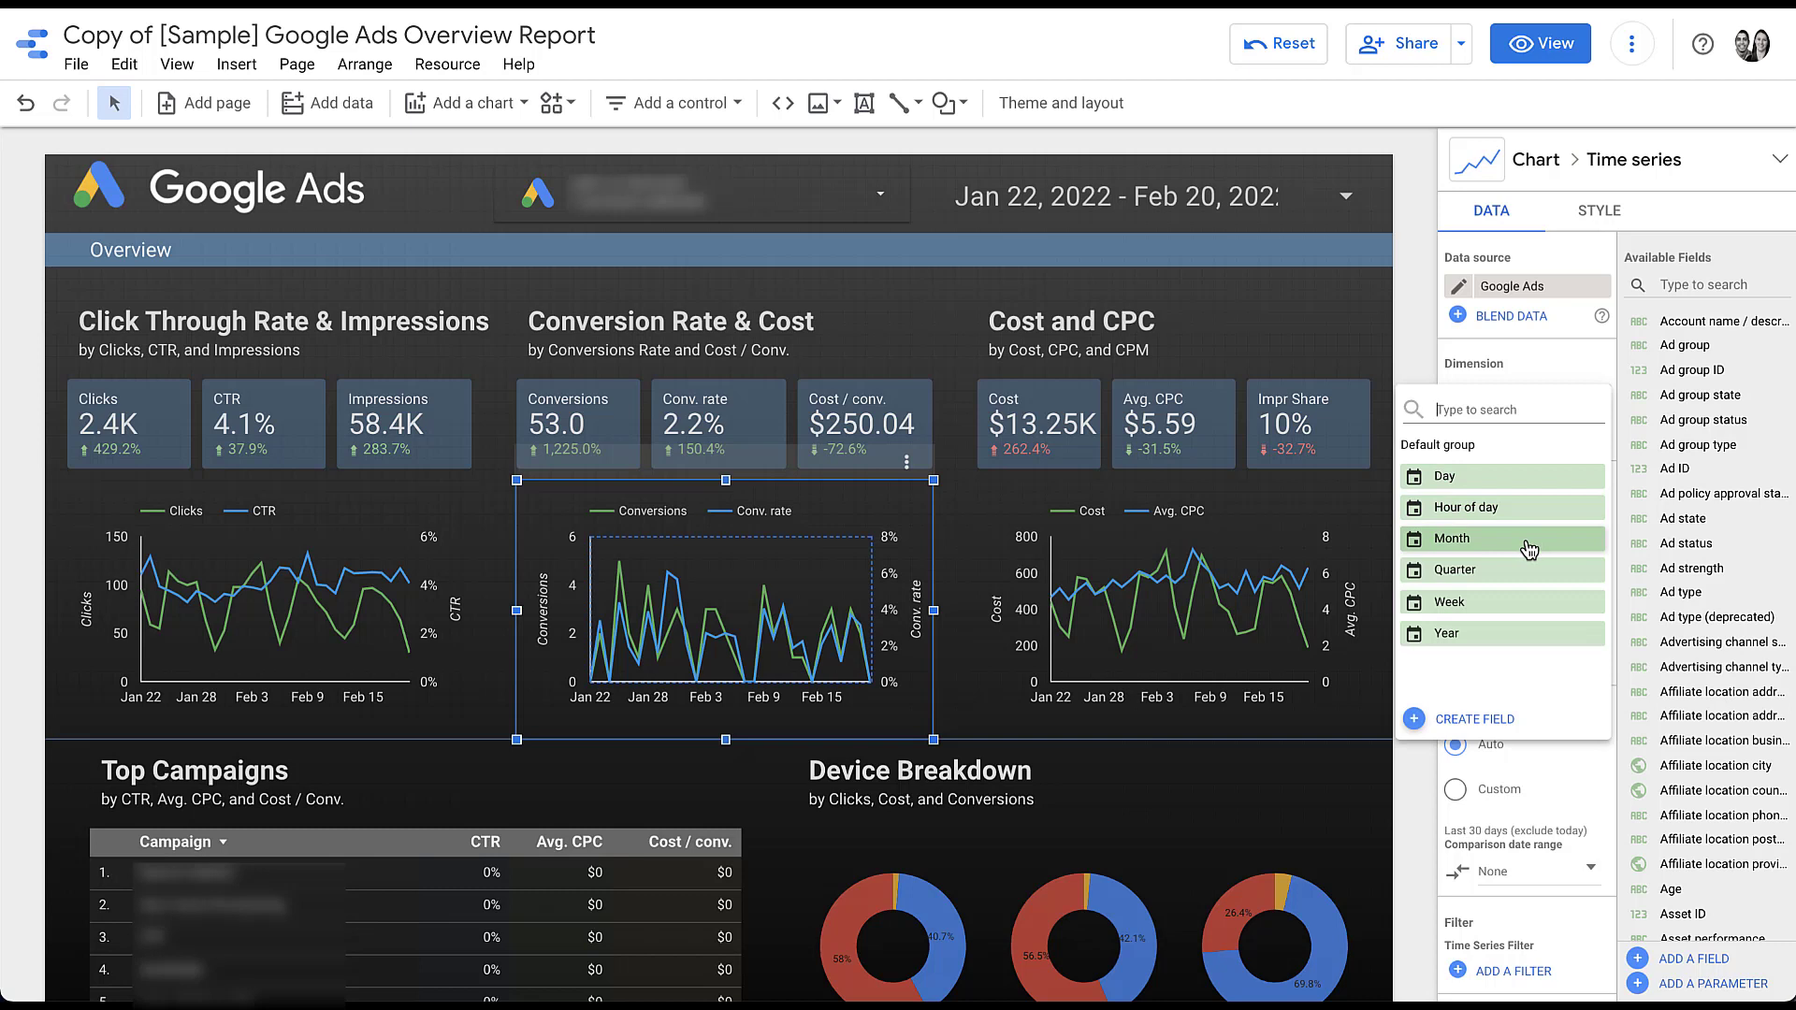
{"action": "left_click", "coordinate": [1525, 605]}
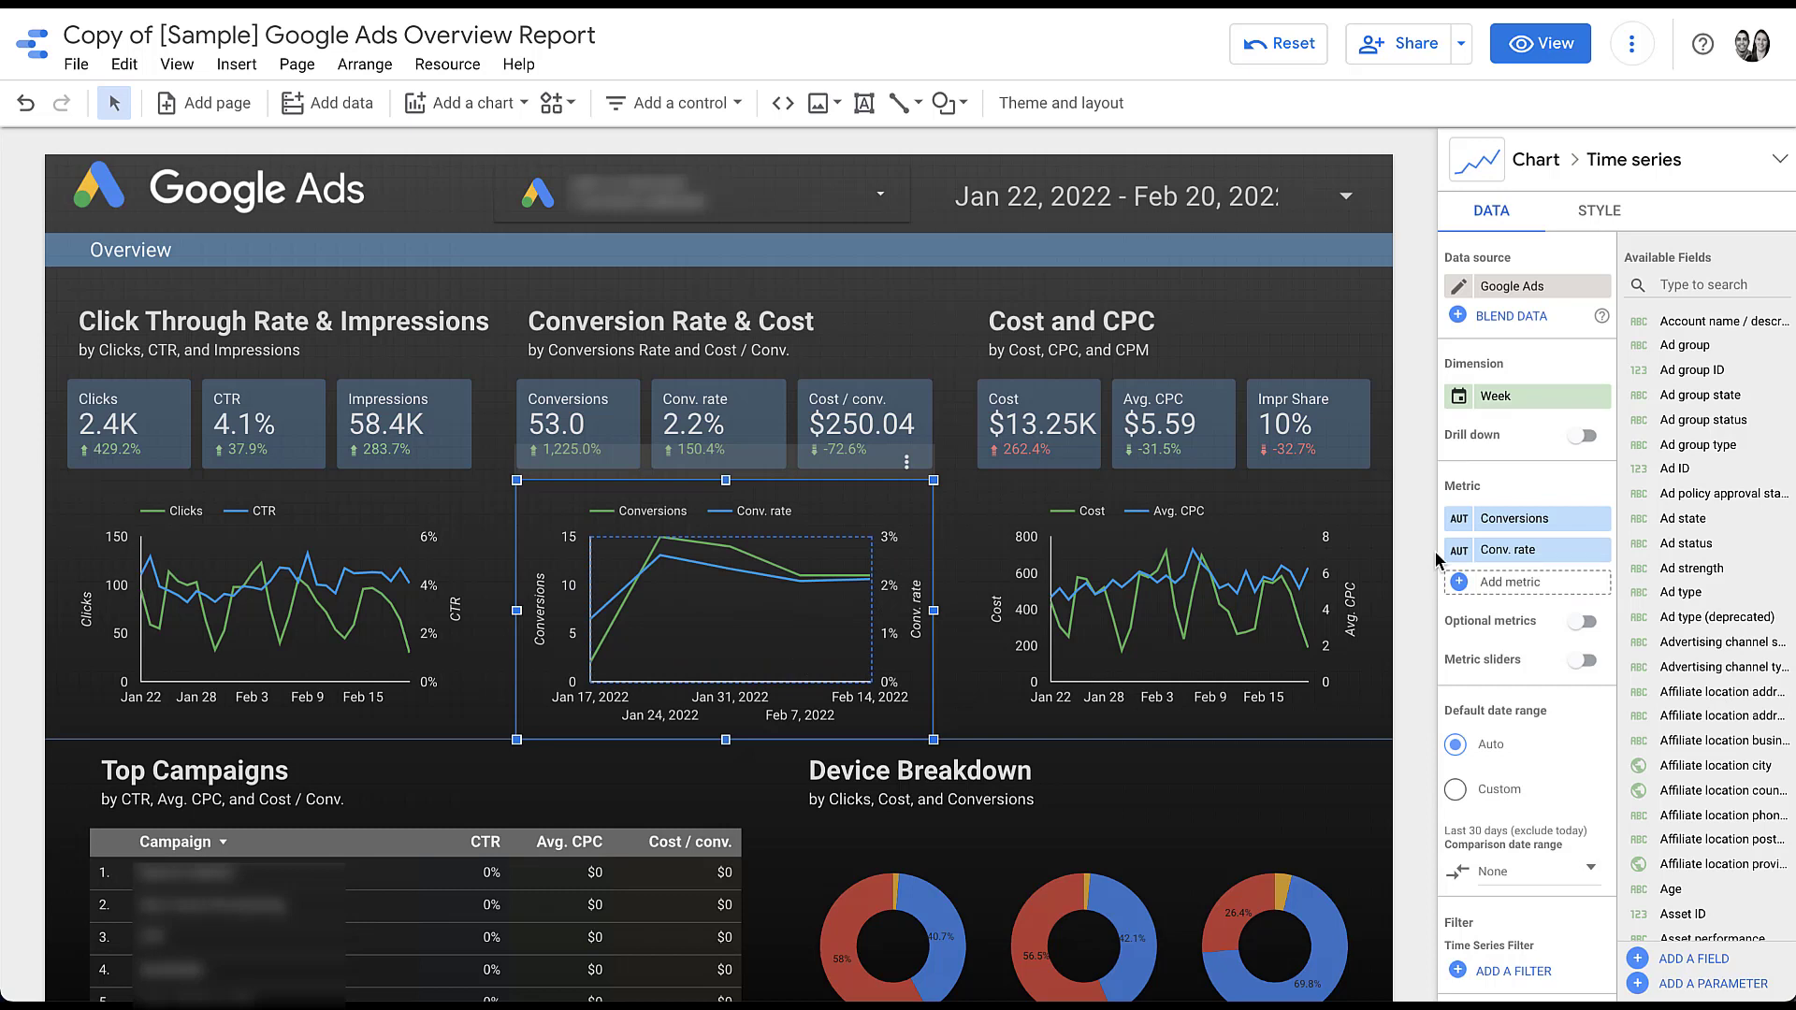
{"action": "left_click", "coordinate": [1503, 393]}
{"action": "left_click", "coordinate": [1446, 475]}
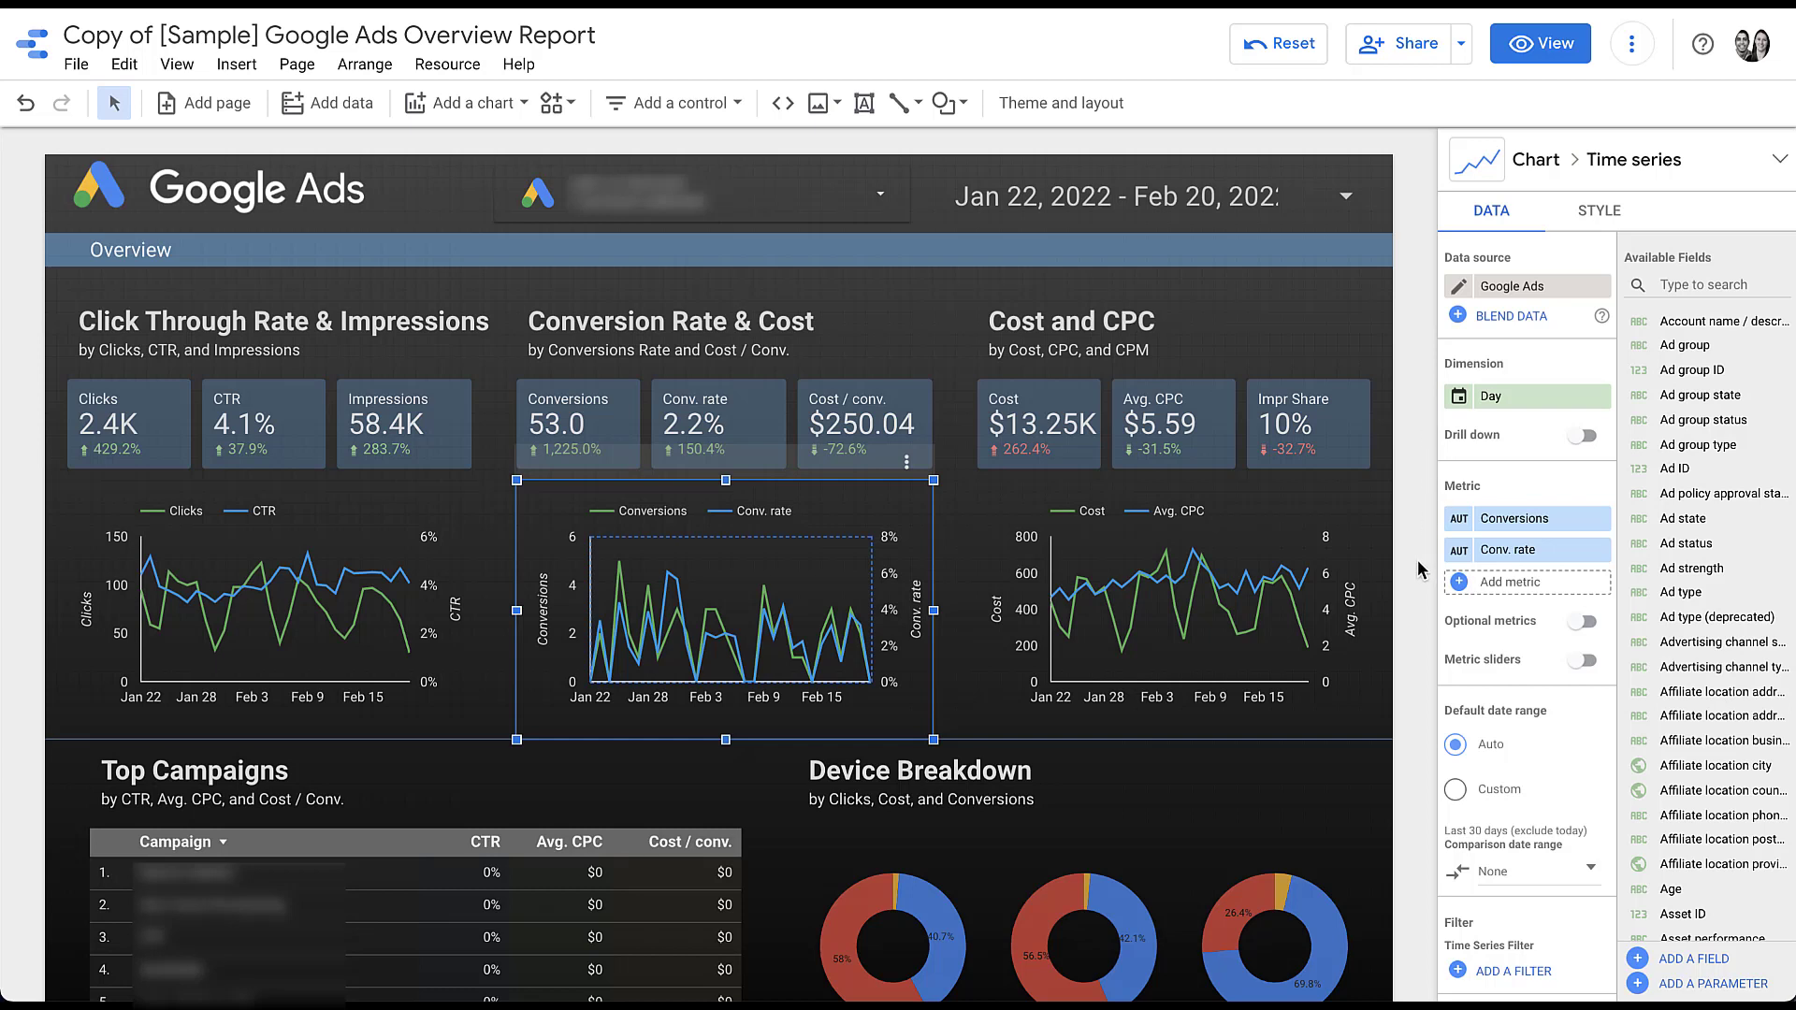
Replace the Conv. rate metric of the conversions time series chart with Cost / conv
{"action": "left_click", "coordinate": [1554, 554]}
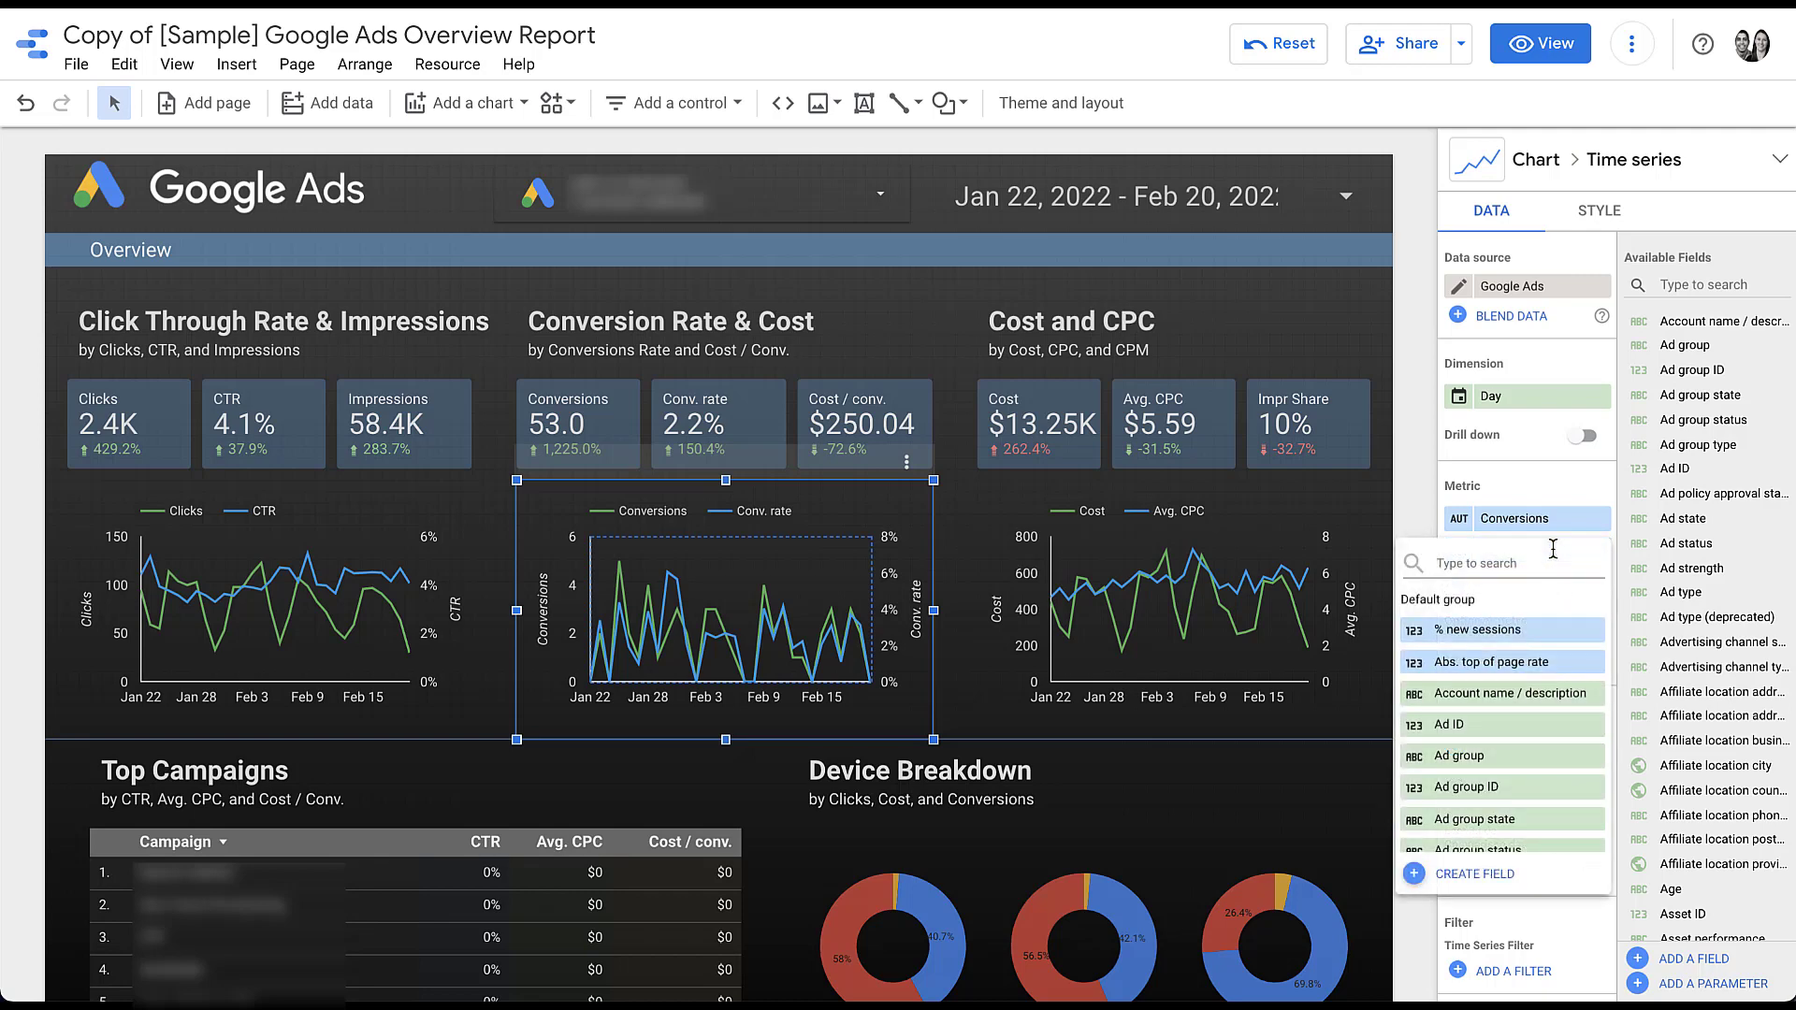
{"action": "type", "text": "cost /"}
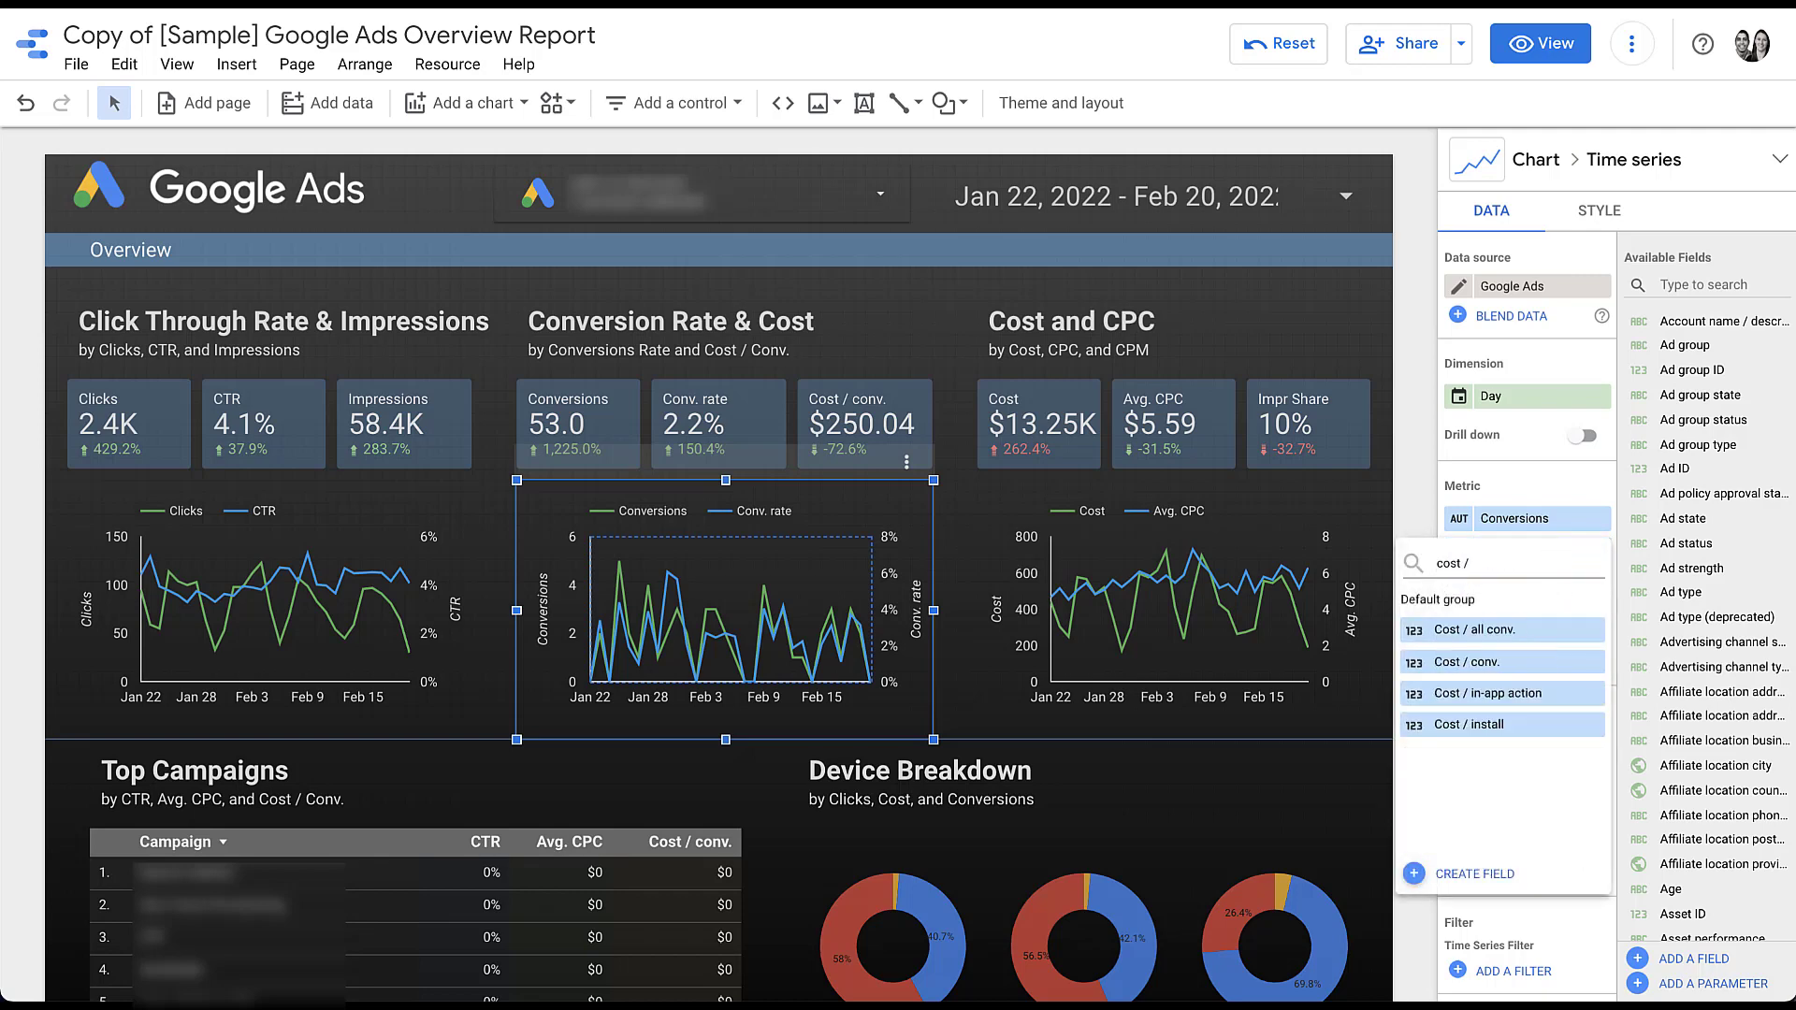
{"action": "left_click", "coordinate": [1524, 665]}
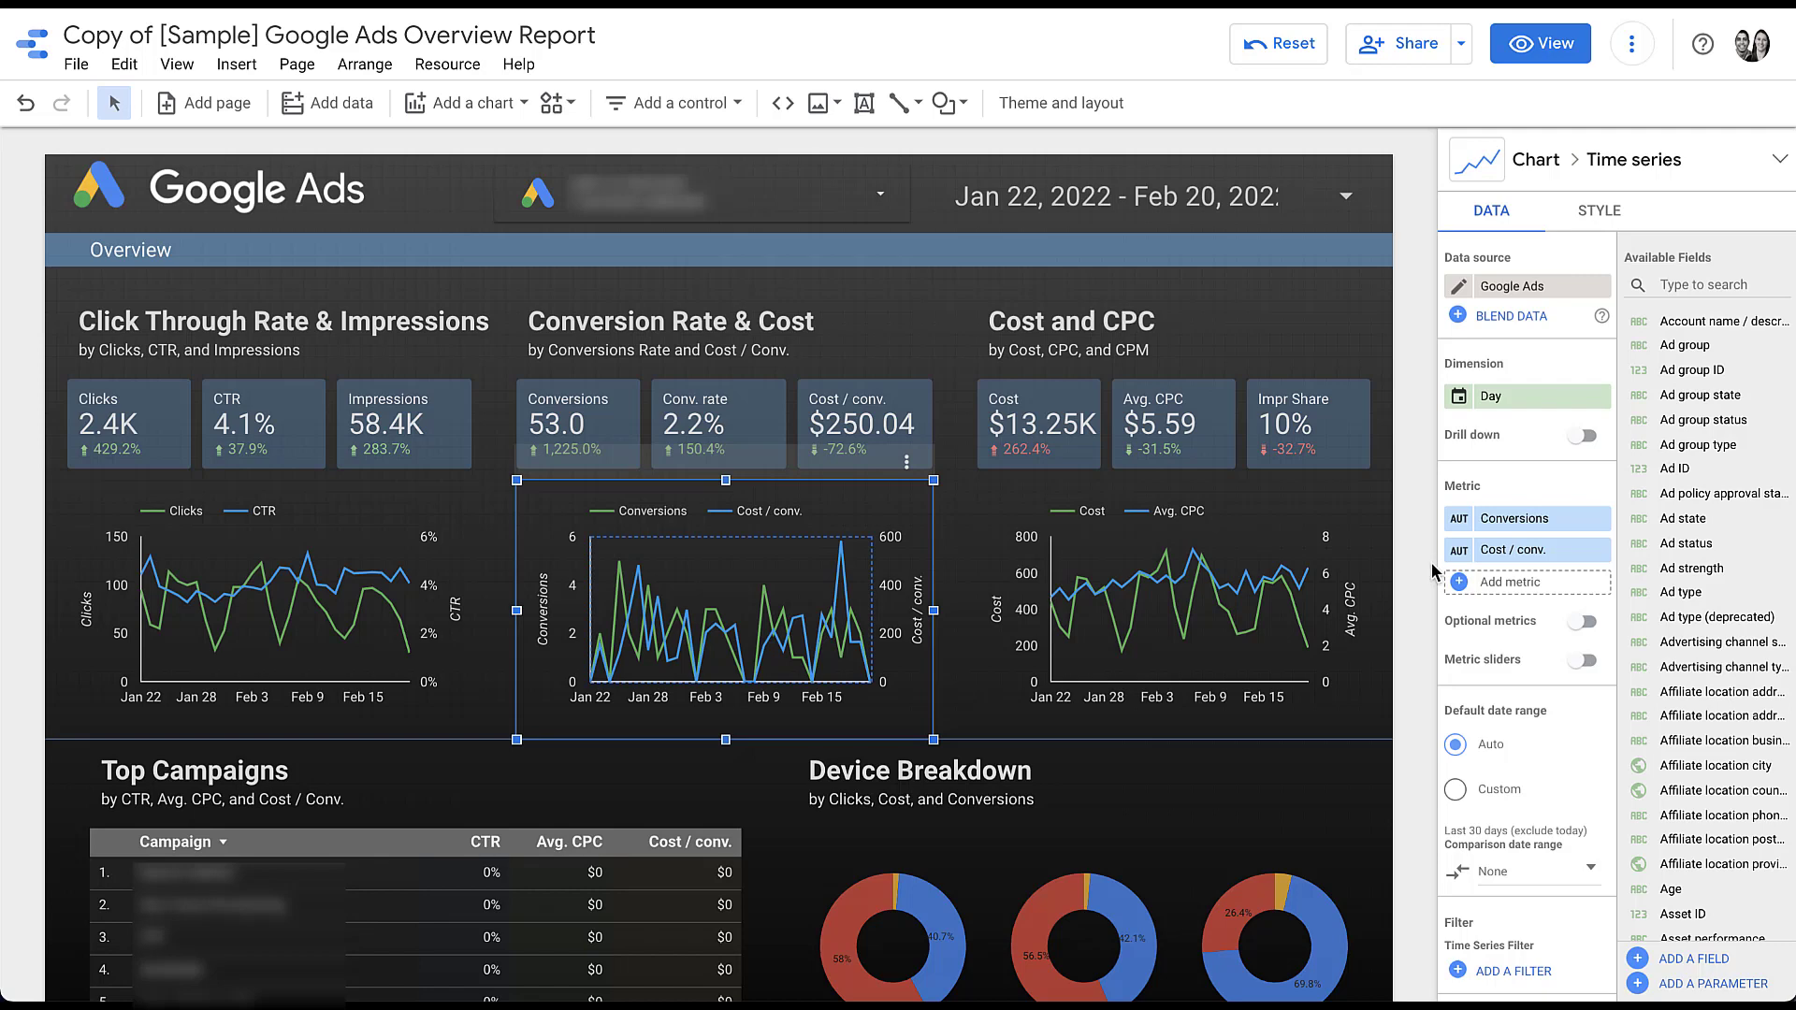
Add Conv. rate as a third metric to the conversions time series chart
{"action": "left_click", "coordinate": [1505, 594]}
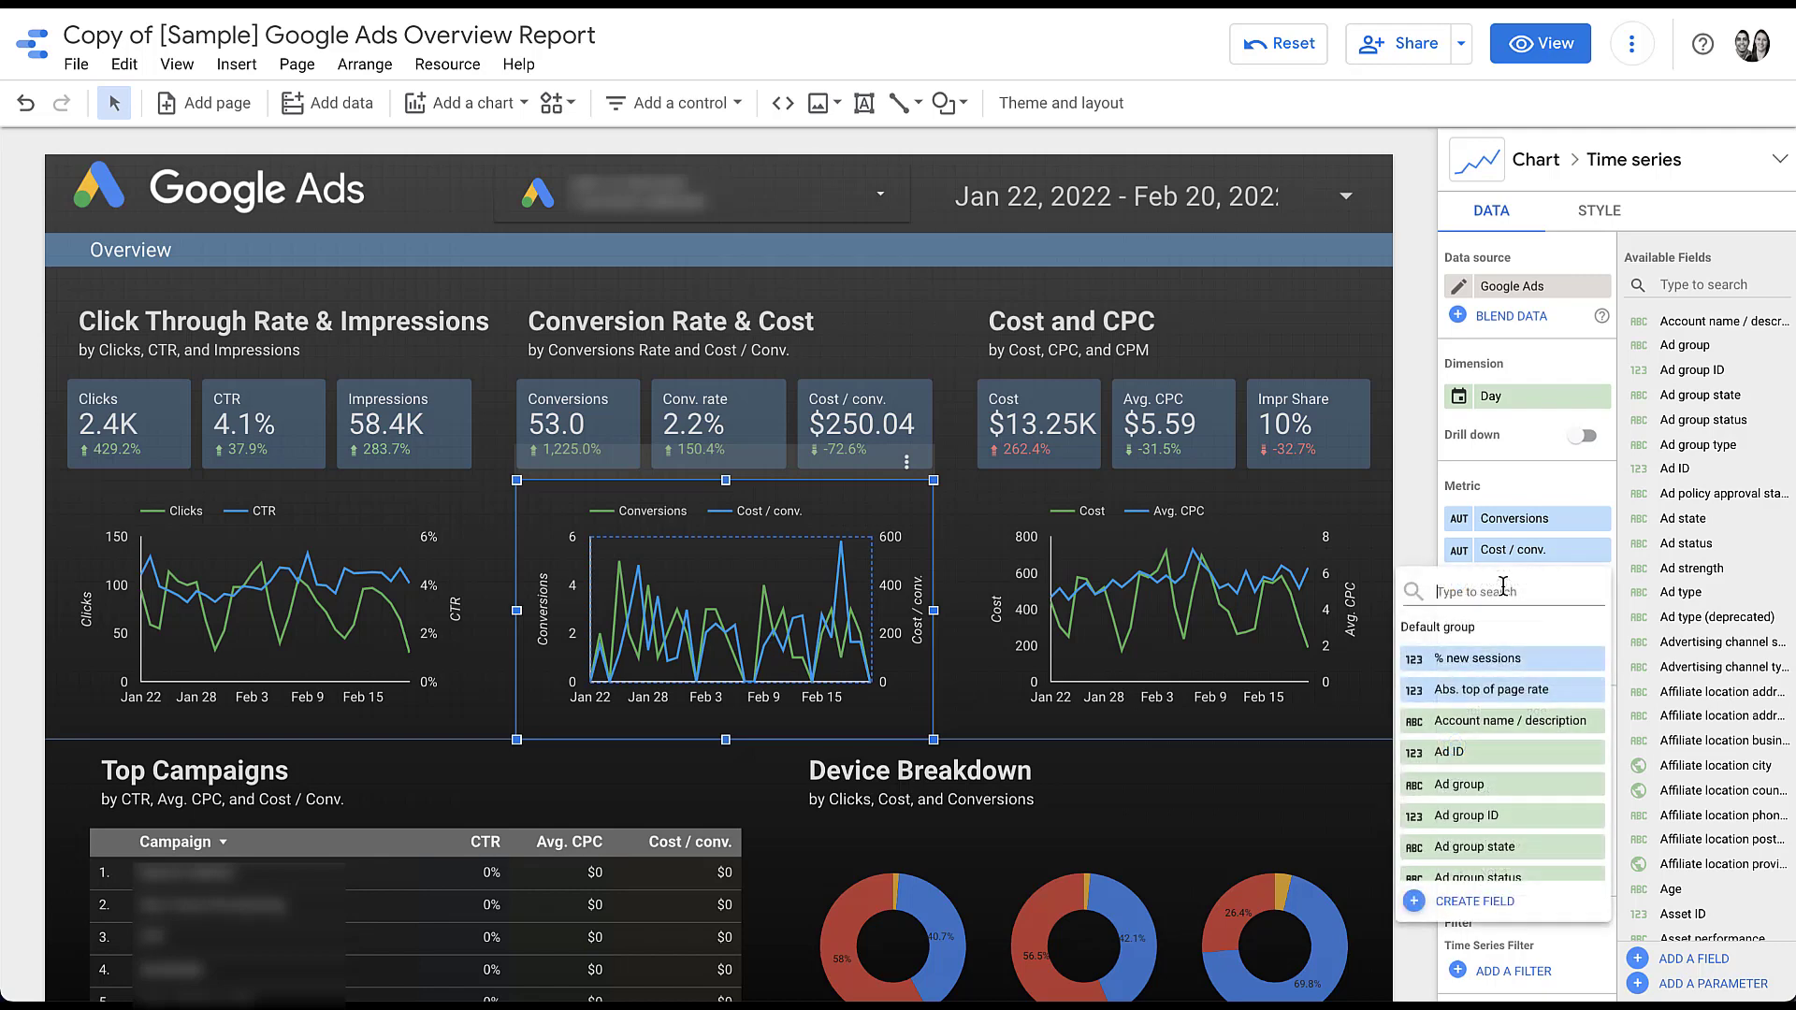
{"action": "type", "text": "conv"}
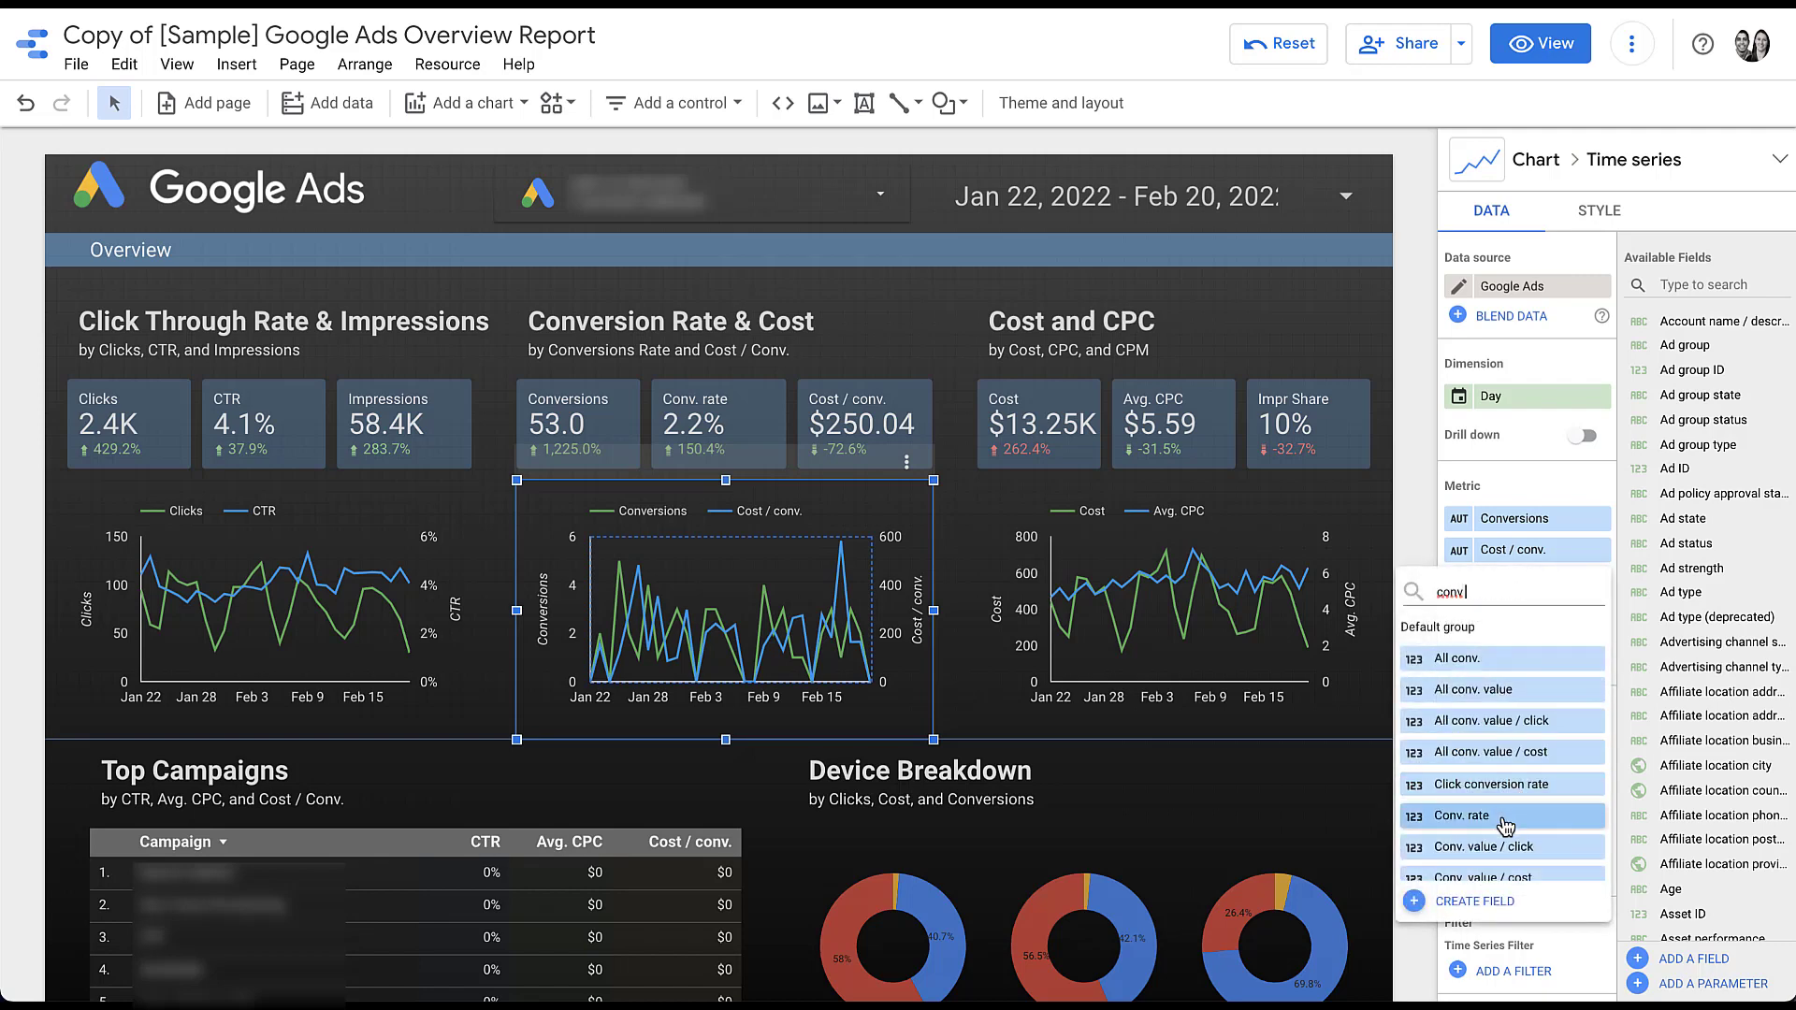
{"action": "left_click", "coordinate": [1448, 737]}
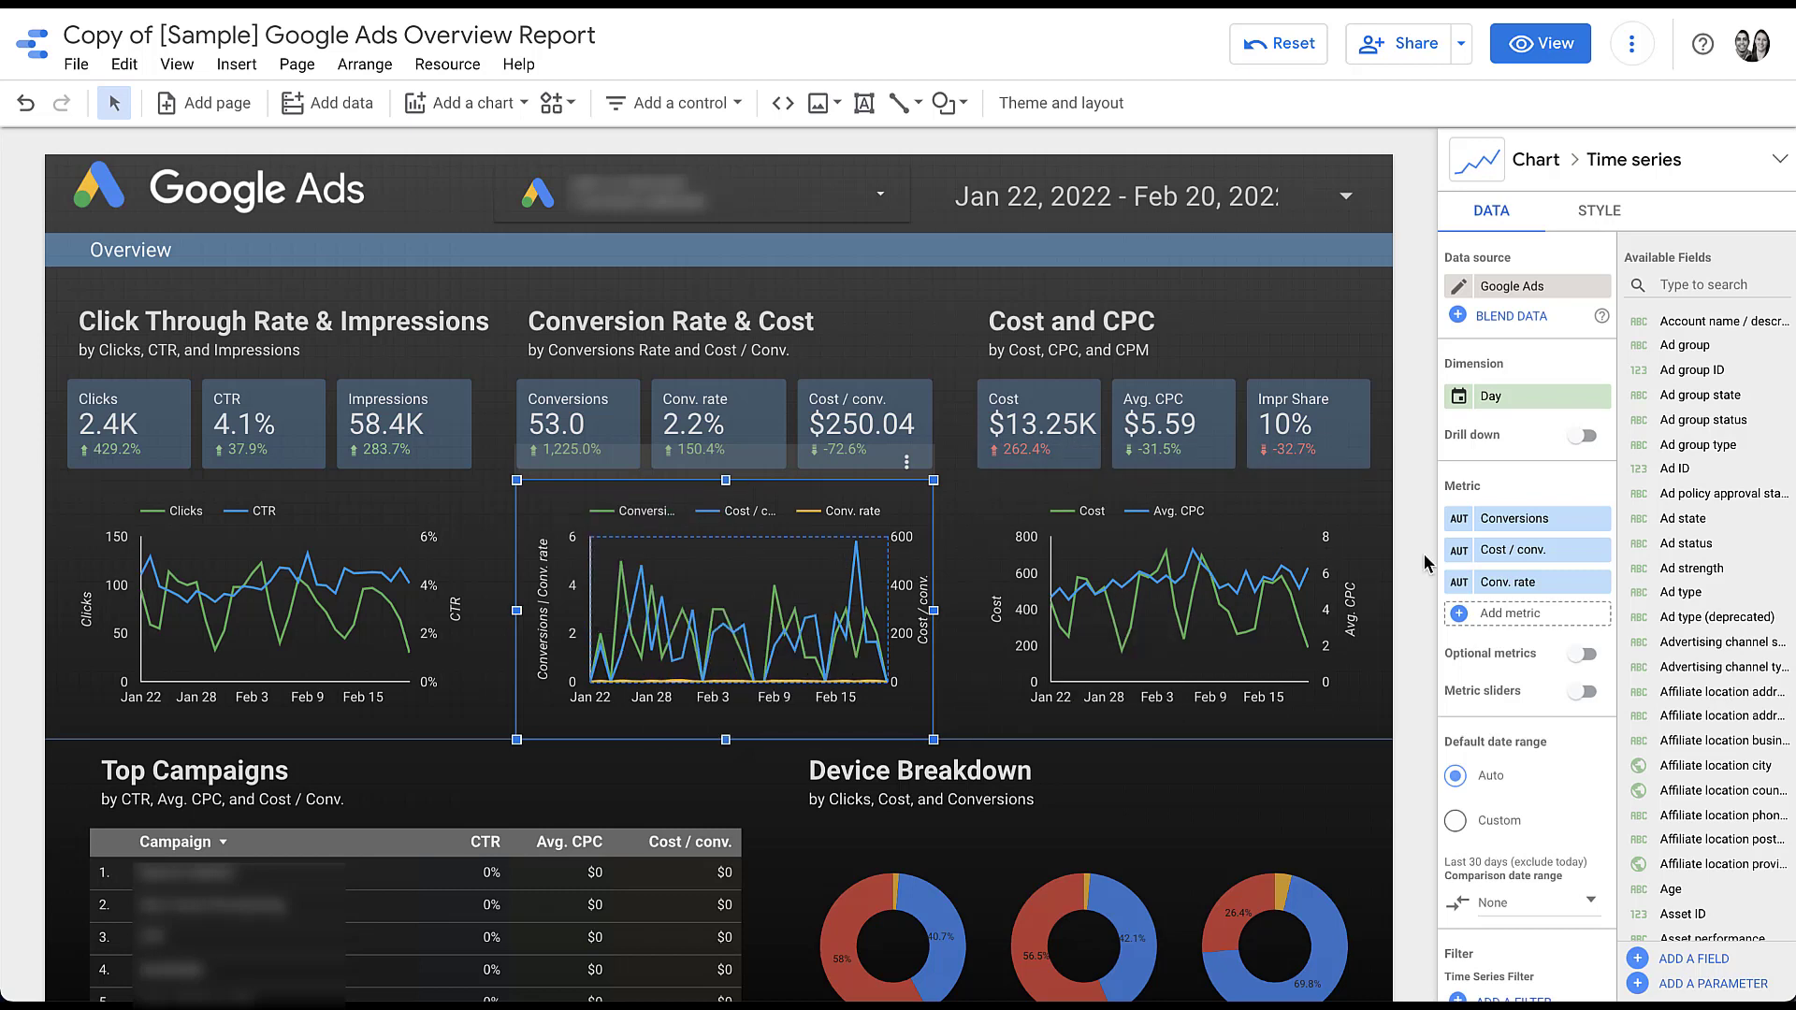
Plot Series #2 of the conversions chart on the left axis and Series #3 on the right axis
{"action": "left_click", "coordinate": [1596, 216]}
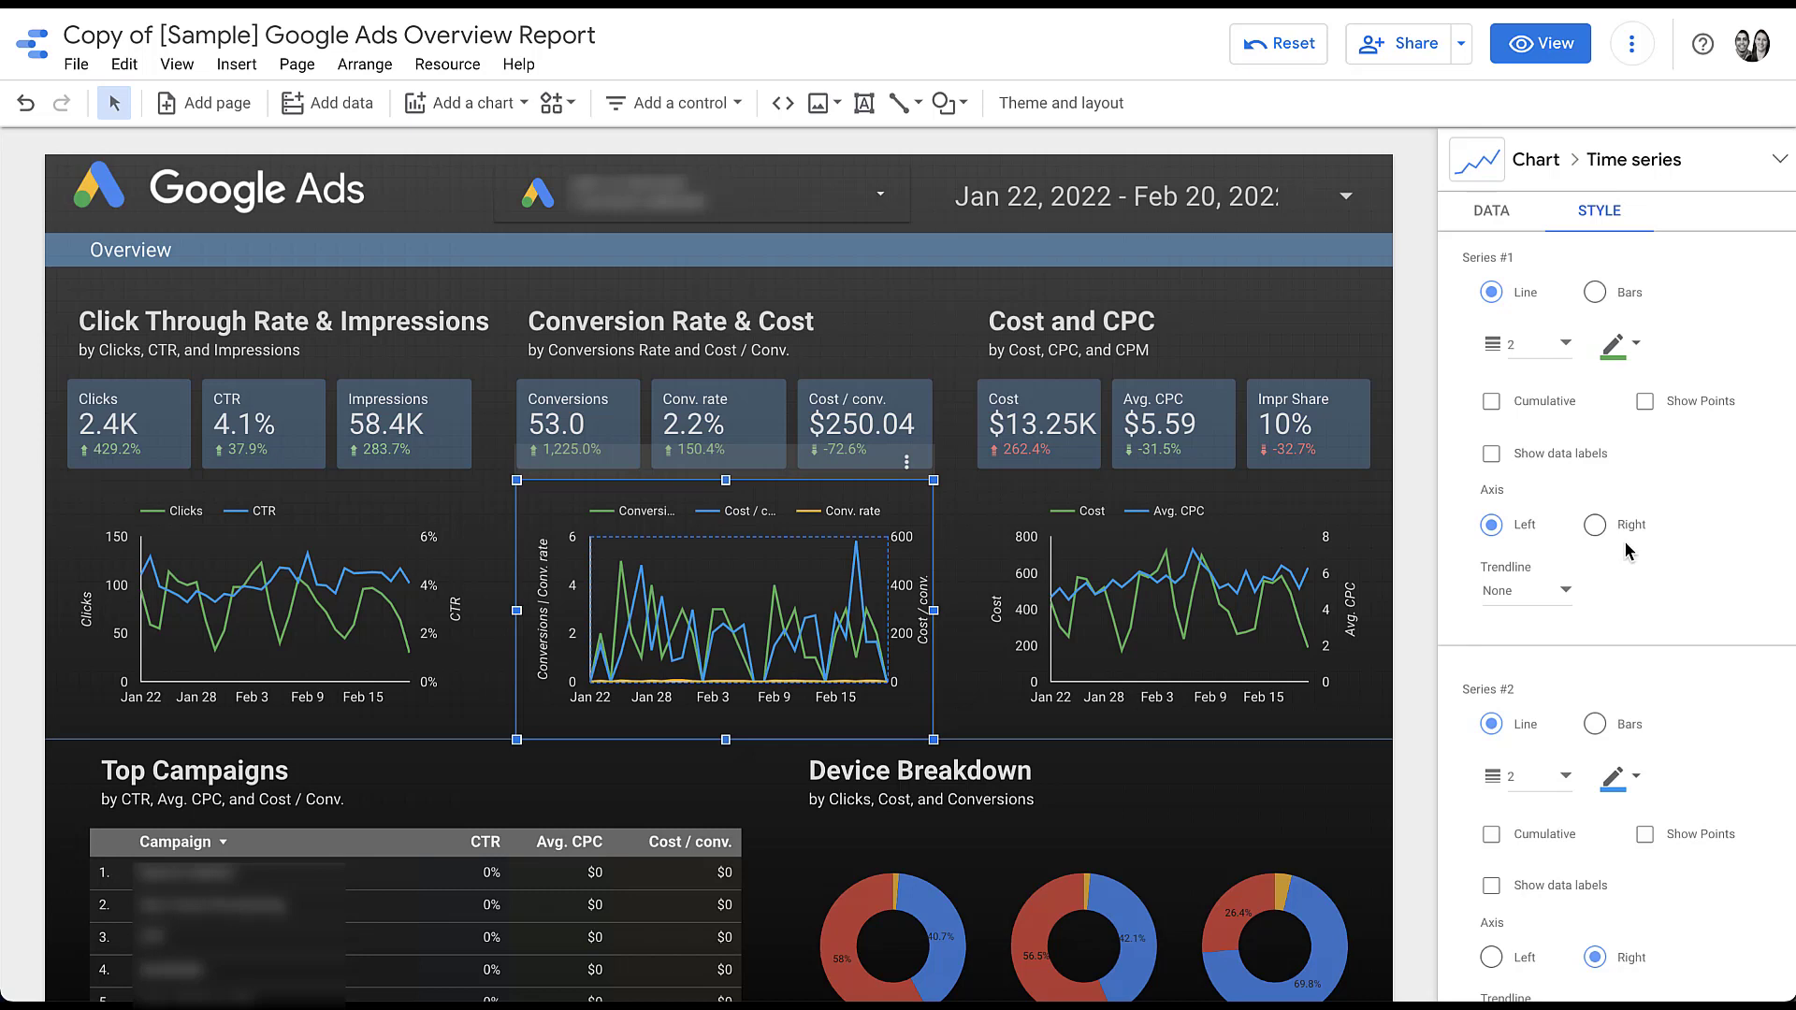
{"action": "scroll", "coordinate": [1625, 541], "scroll_direction": "down", "scroll_amount": 3}
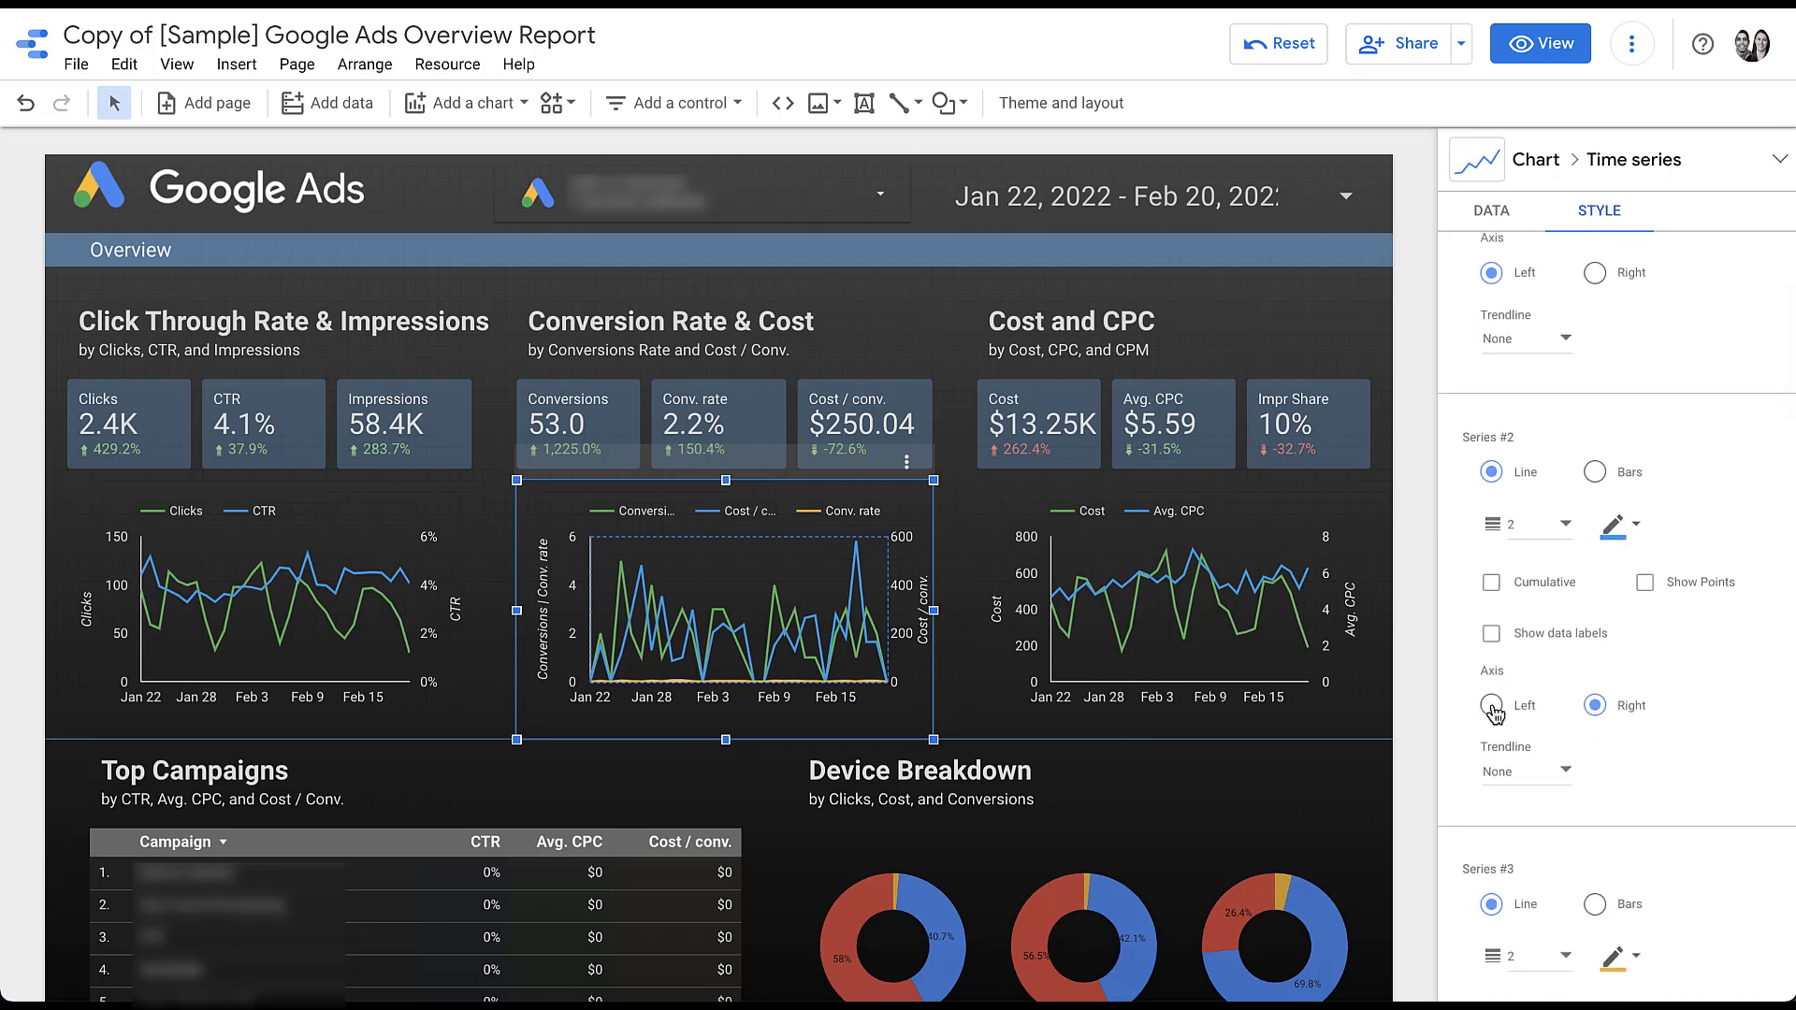
{"action": "left_click", "coordinate": [1494, 707]}
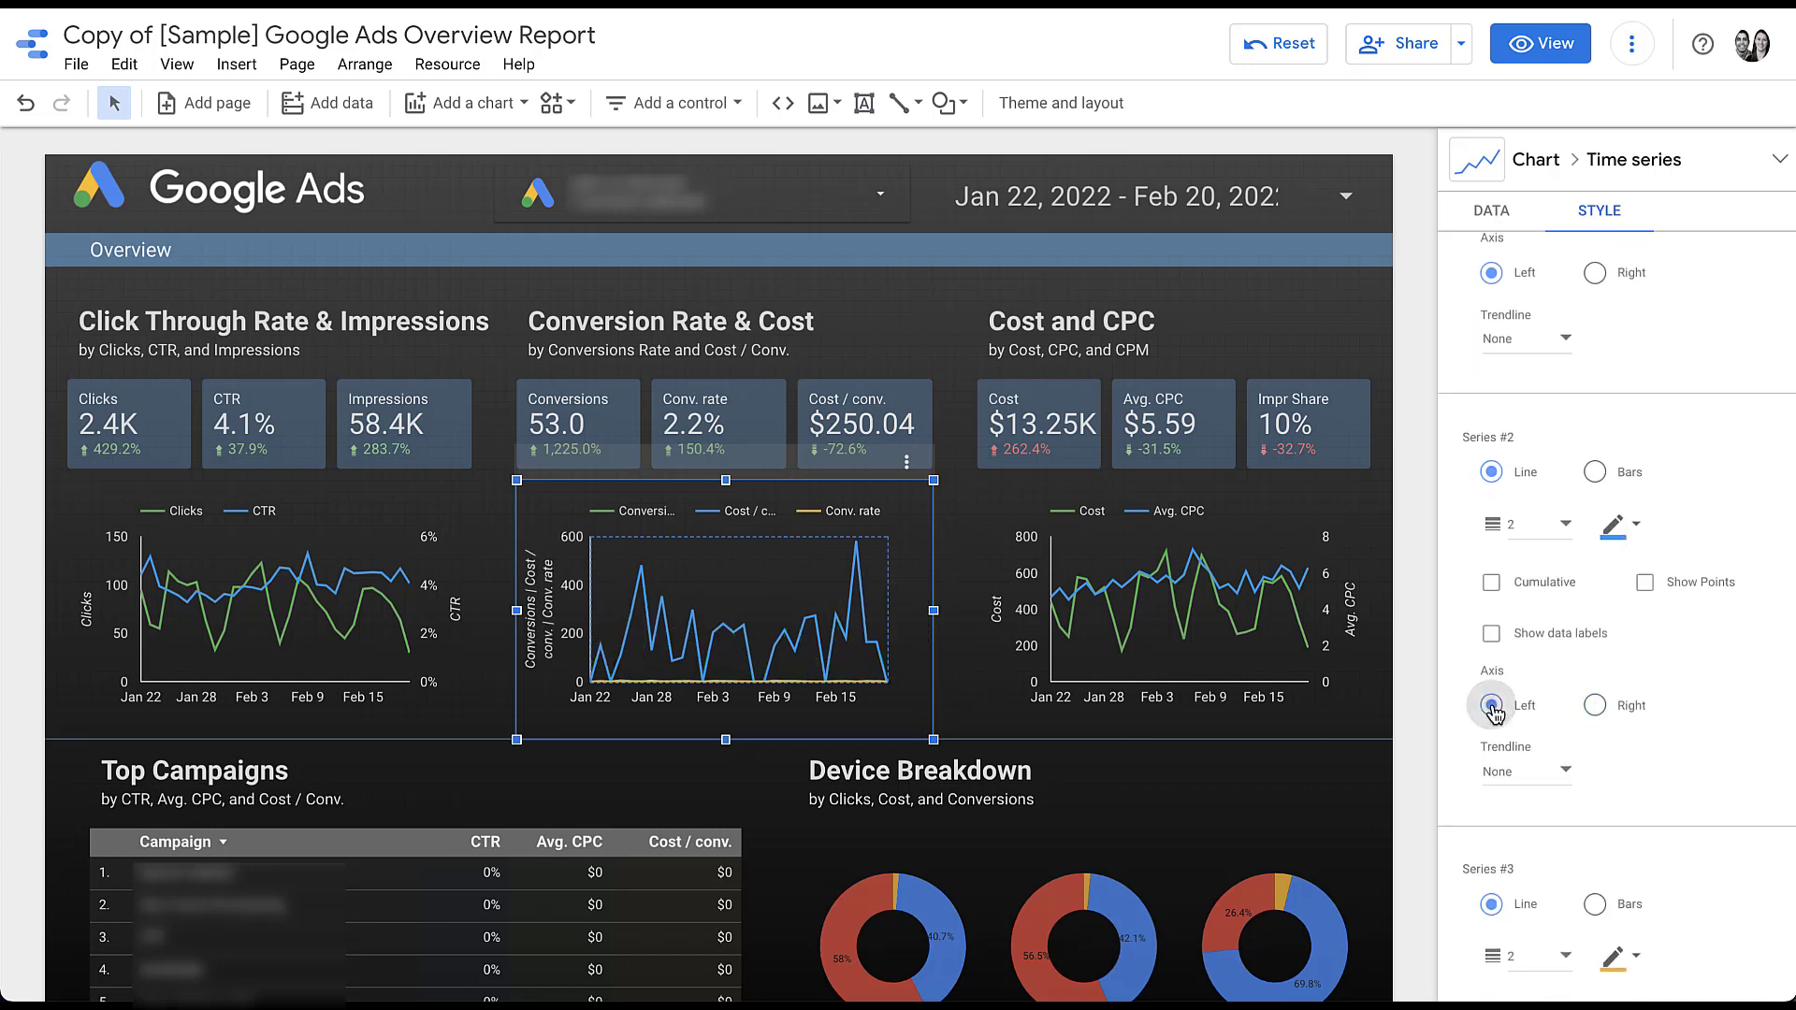
{"action": "scroll", "coordinate": [1656, 746], "scroll_direction": "down", "scroll_amount": 2}
{"action": "scroll", "coordinate": [1656, 745], "scroll_direction": "down", "scroll_amount": 3}
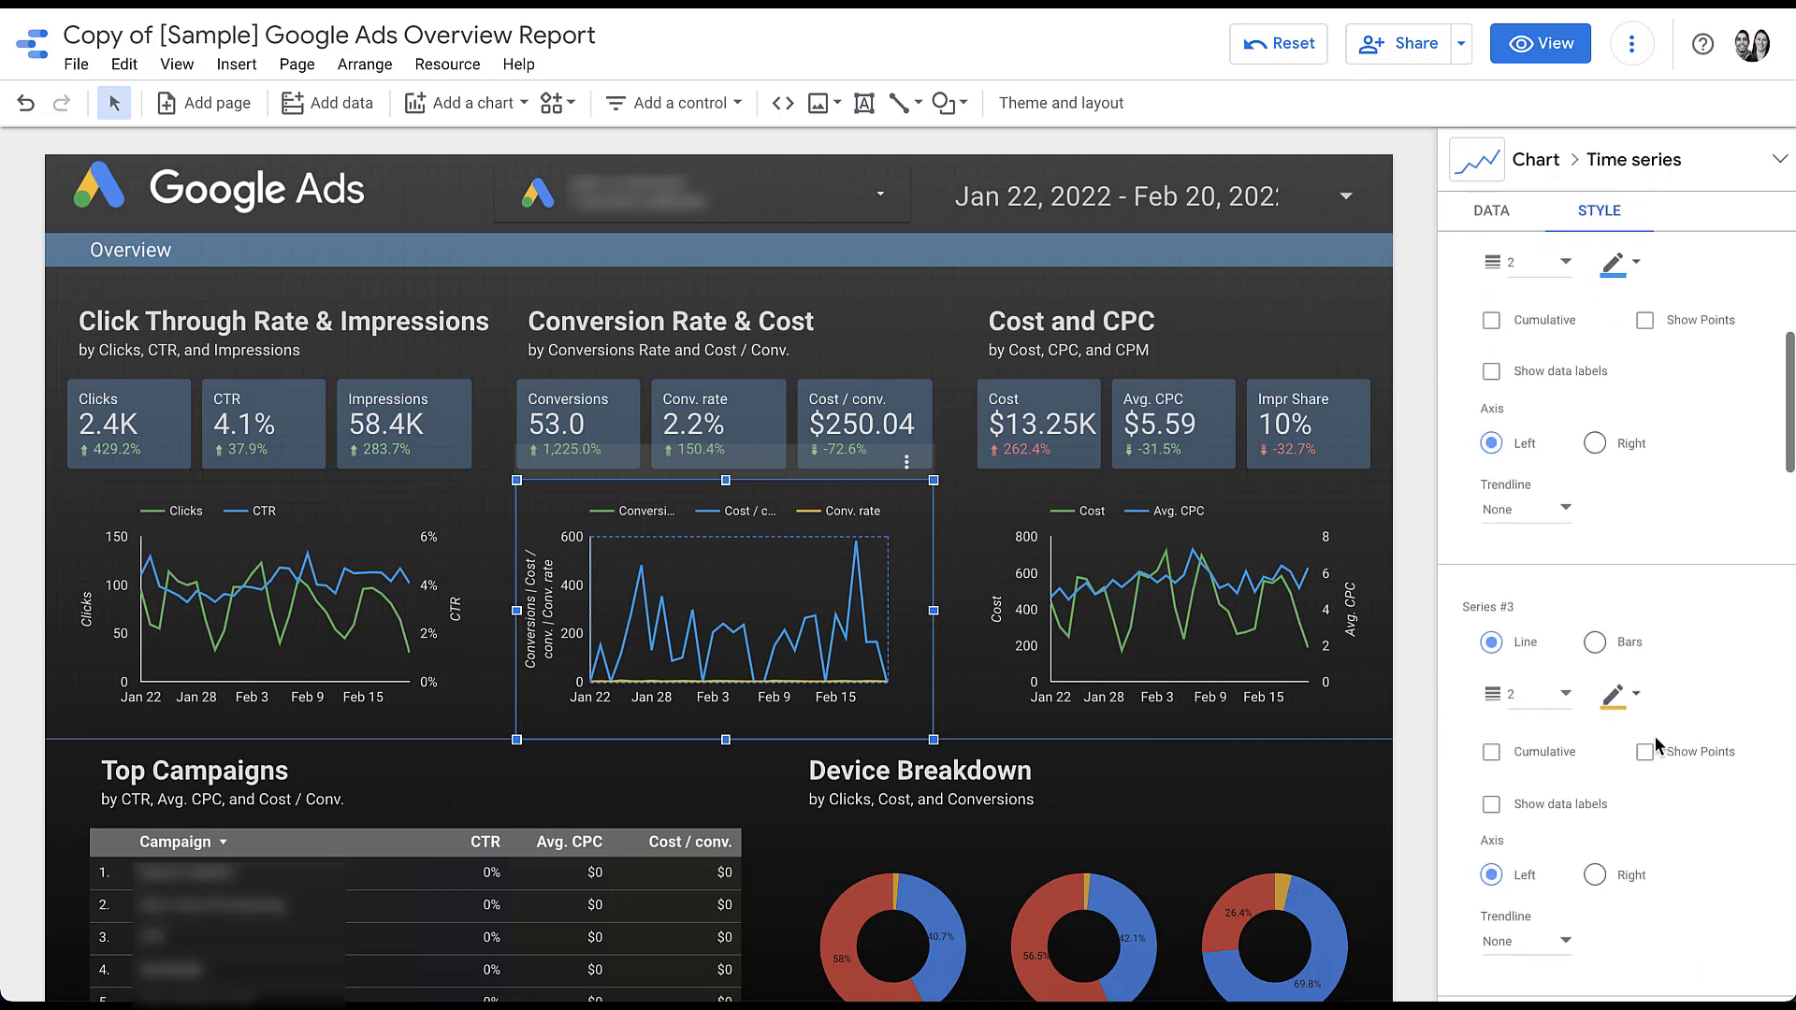
{"action": "left_click", "coordinate": [1595, 788]}
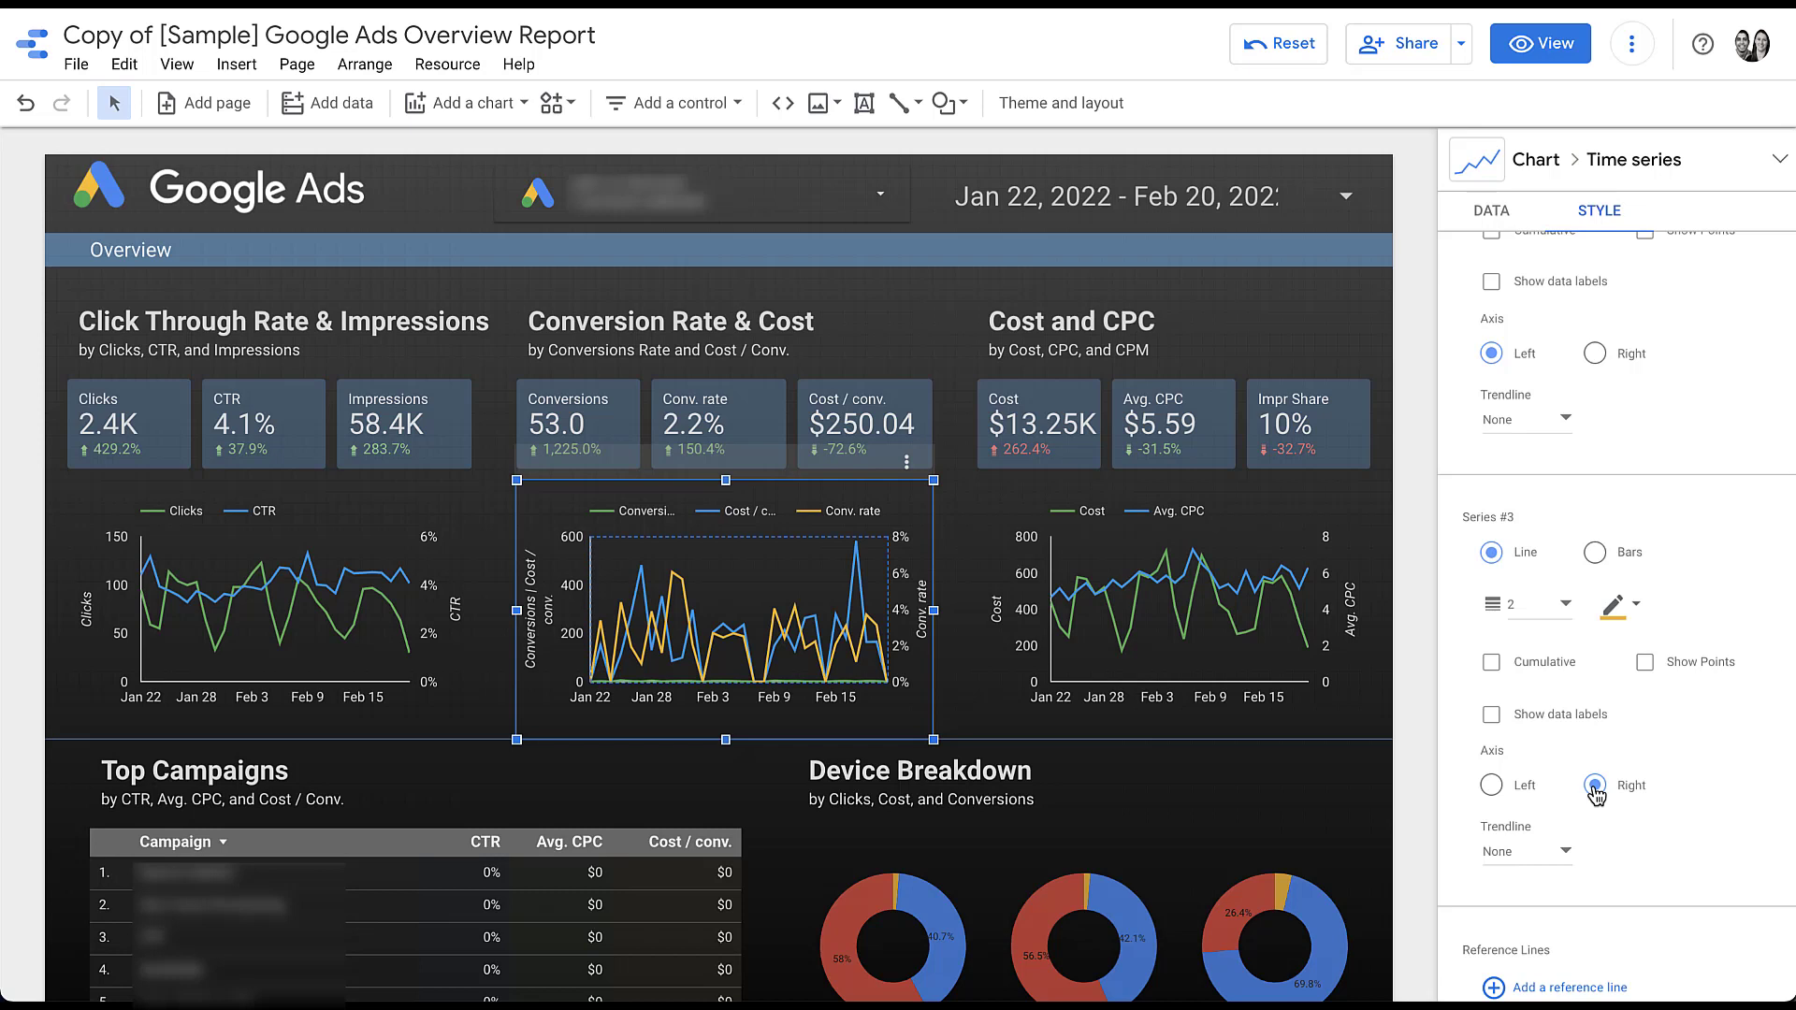
Remove the Conv. rate metric from the conversions time series chart and return Series #2 to the right axis
{"action": "scroll", "coordinate": [1623, 468], "scroll_direction": "up", "scroll_amount": 6}
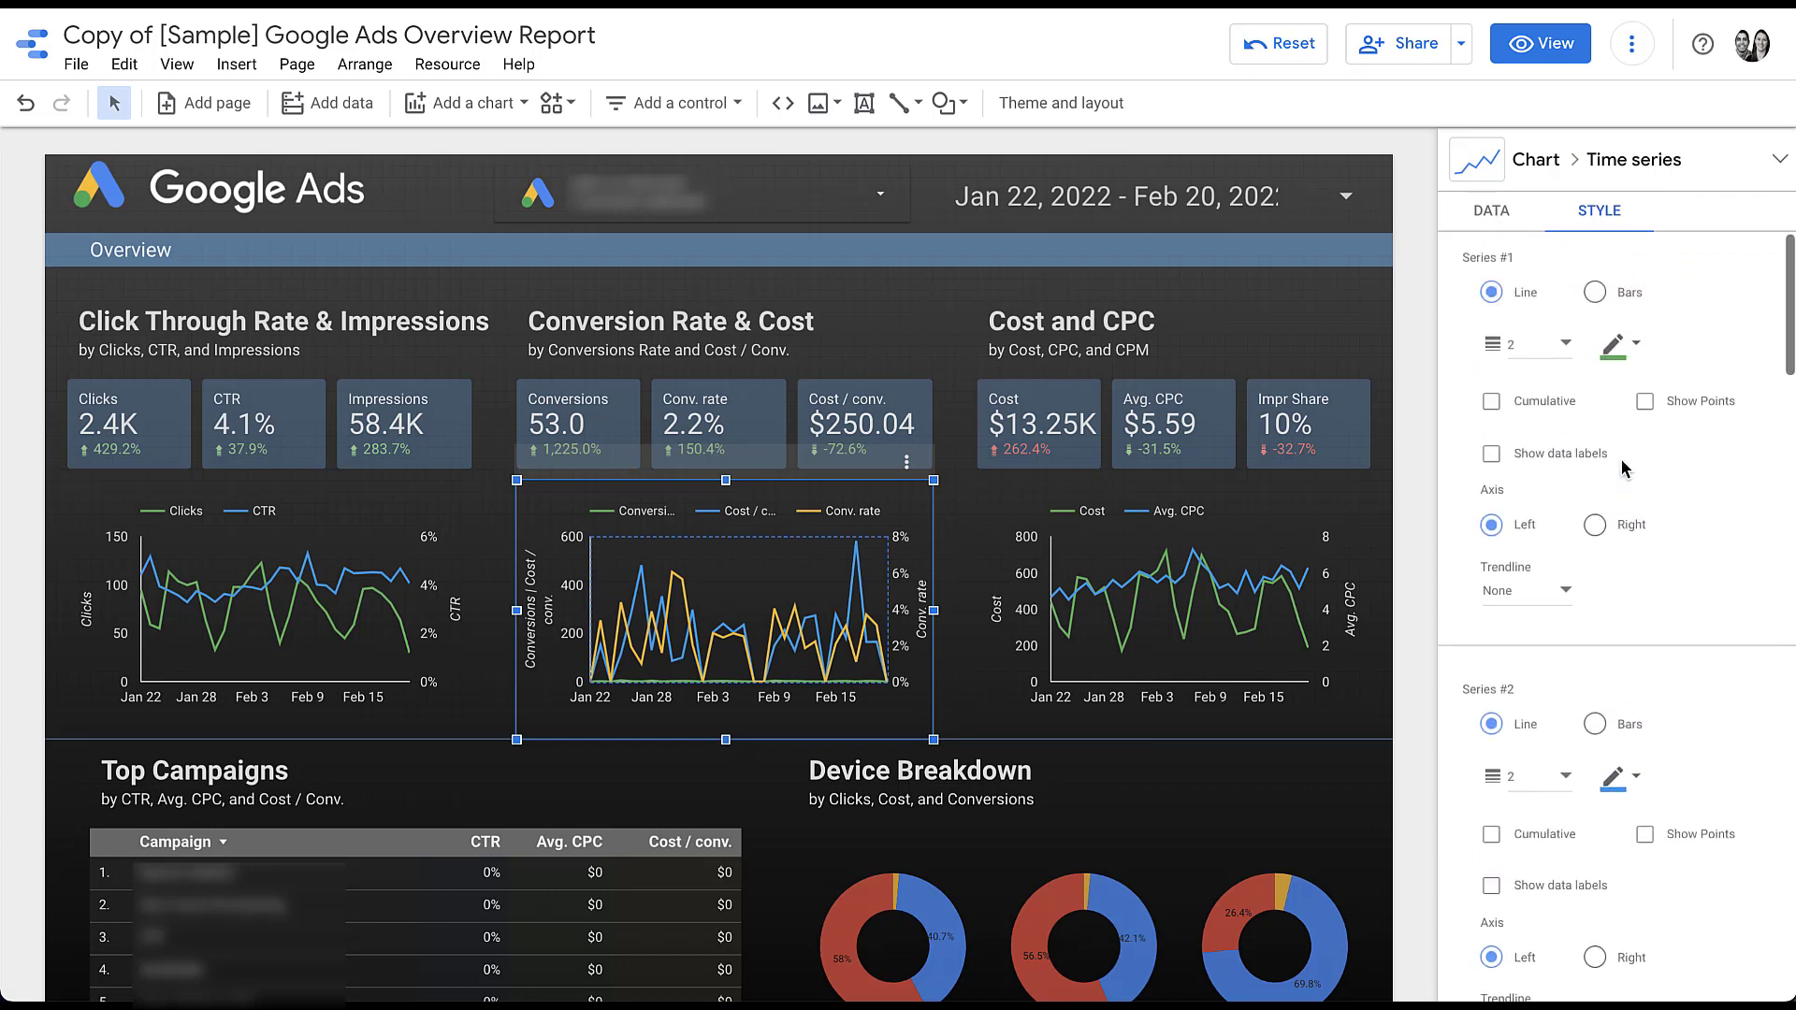
{"action": "left_click", "coordinate": [1493, 210]}
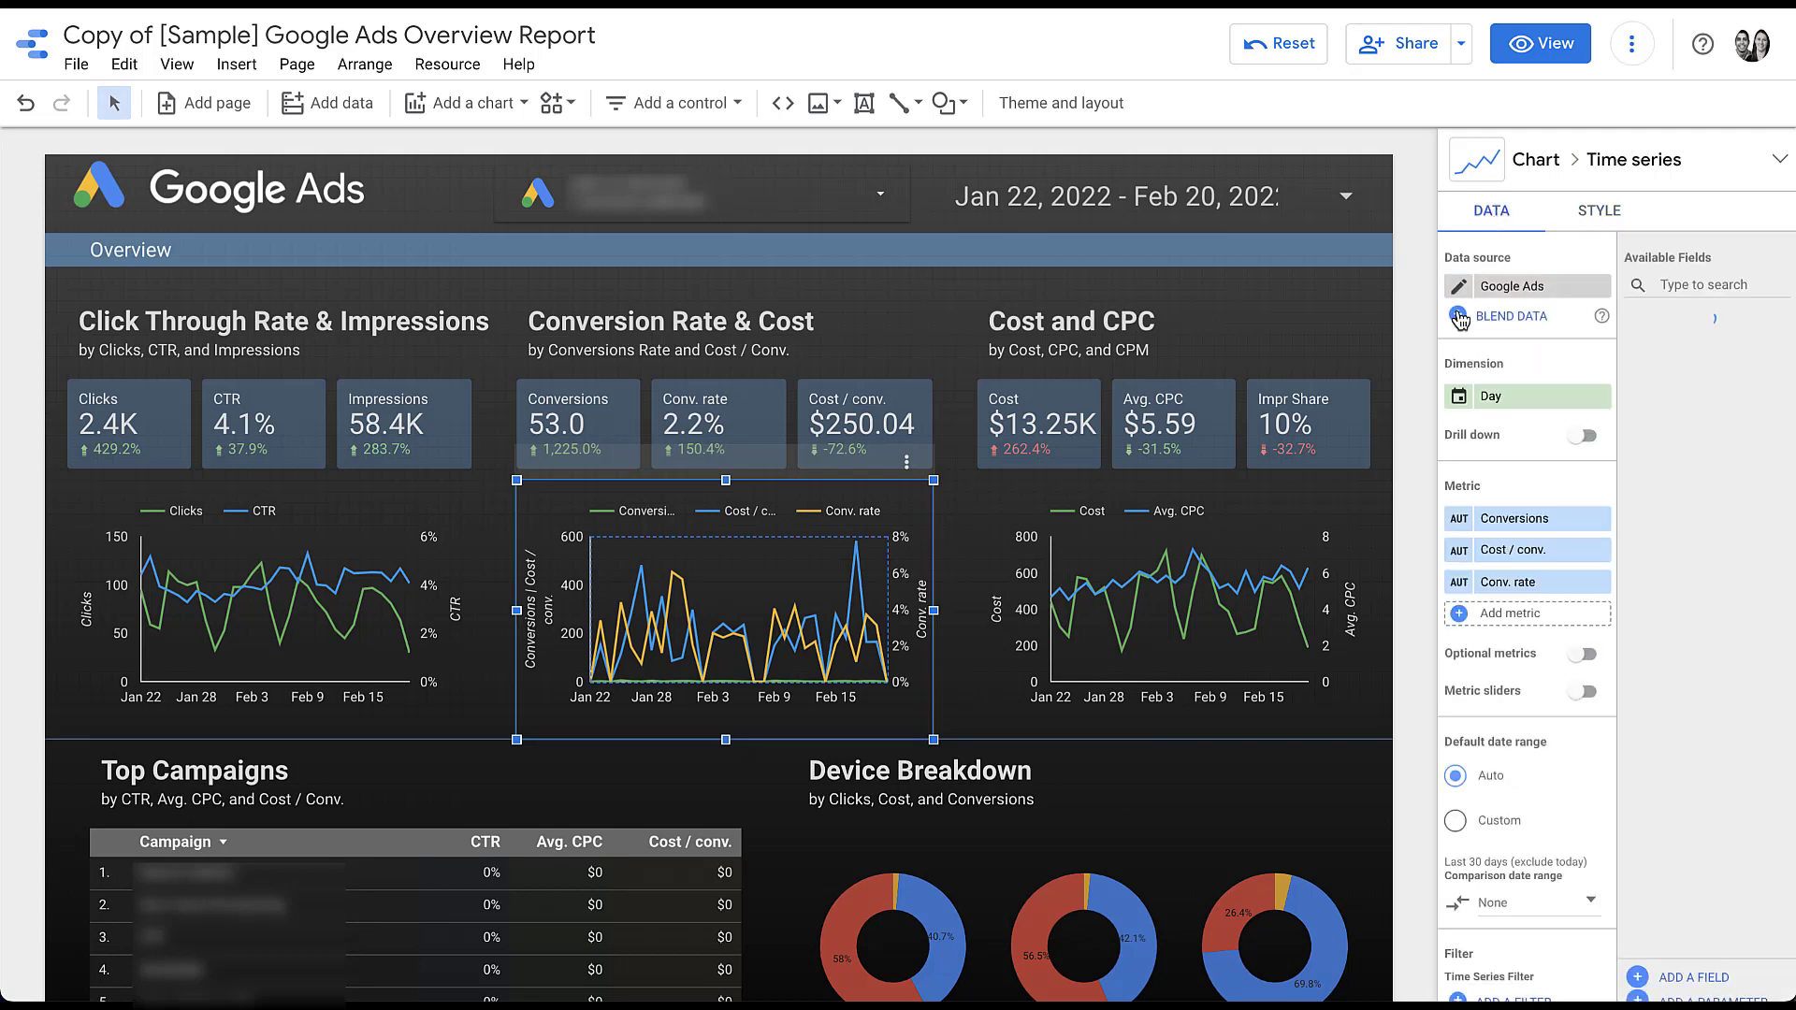
{"action": "left_click", "coordinate": [1600, 583]}
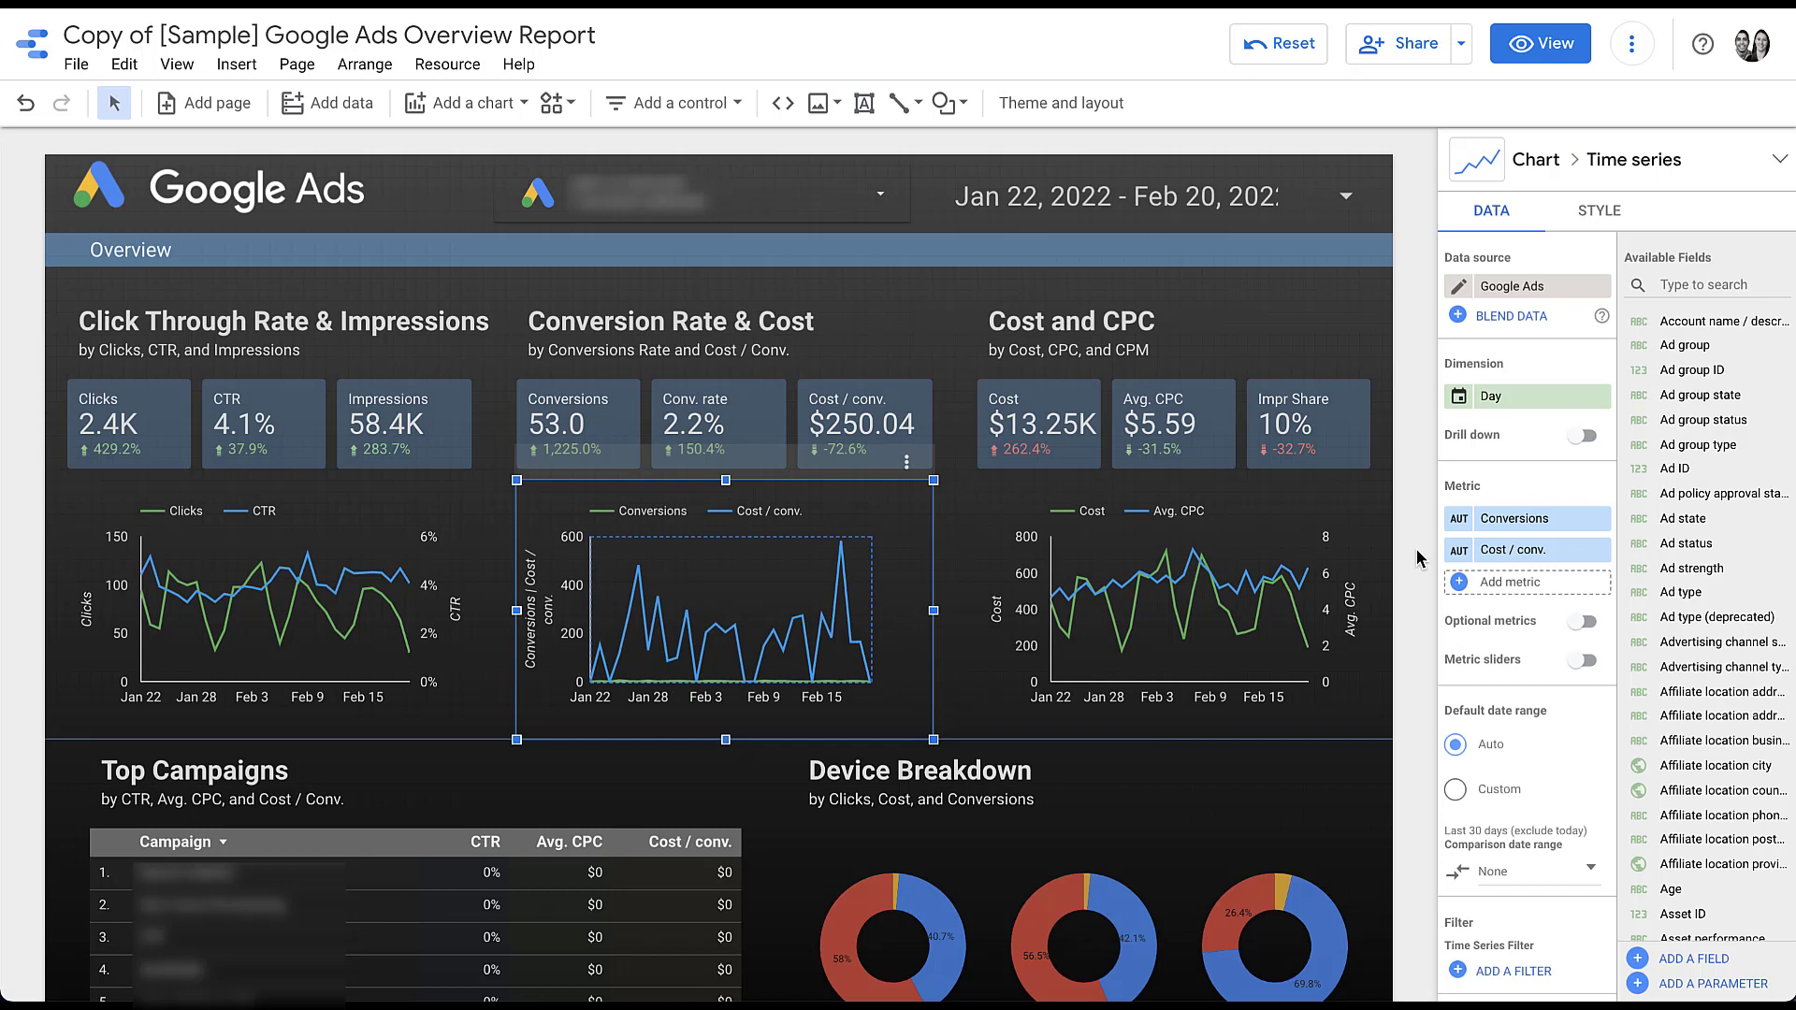
{"action": "left_click", "coordinate": [1600, 210]}
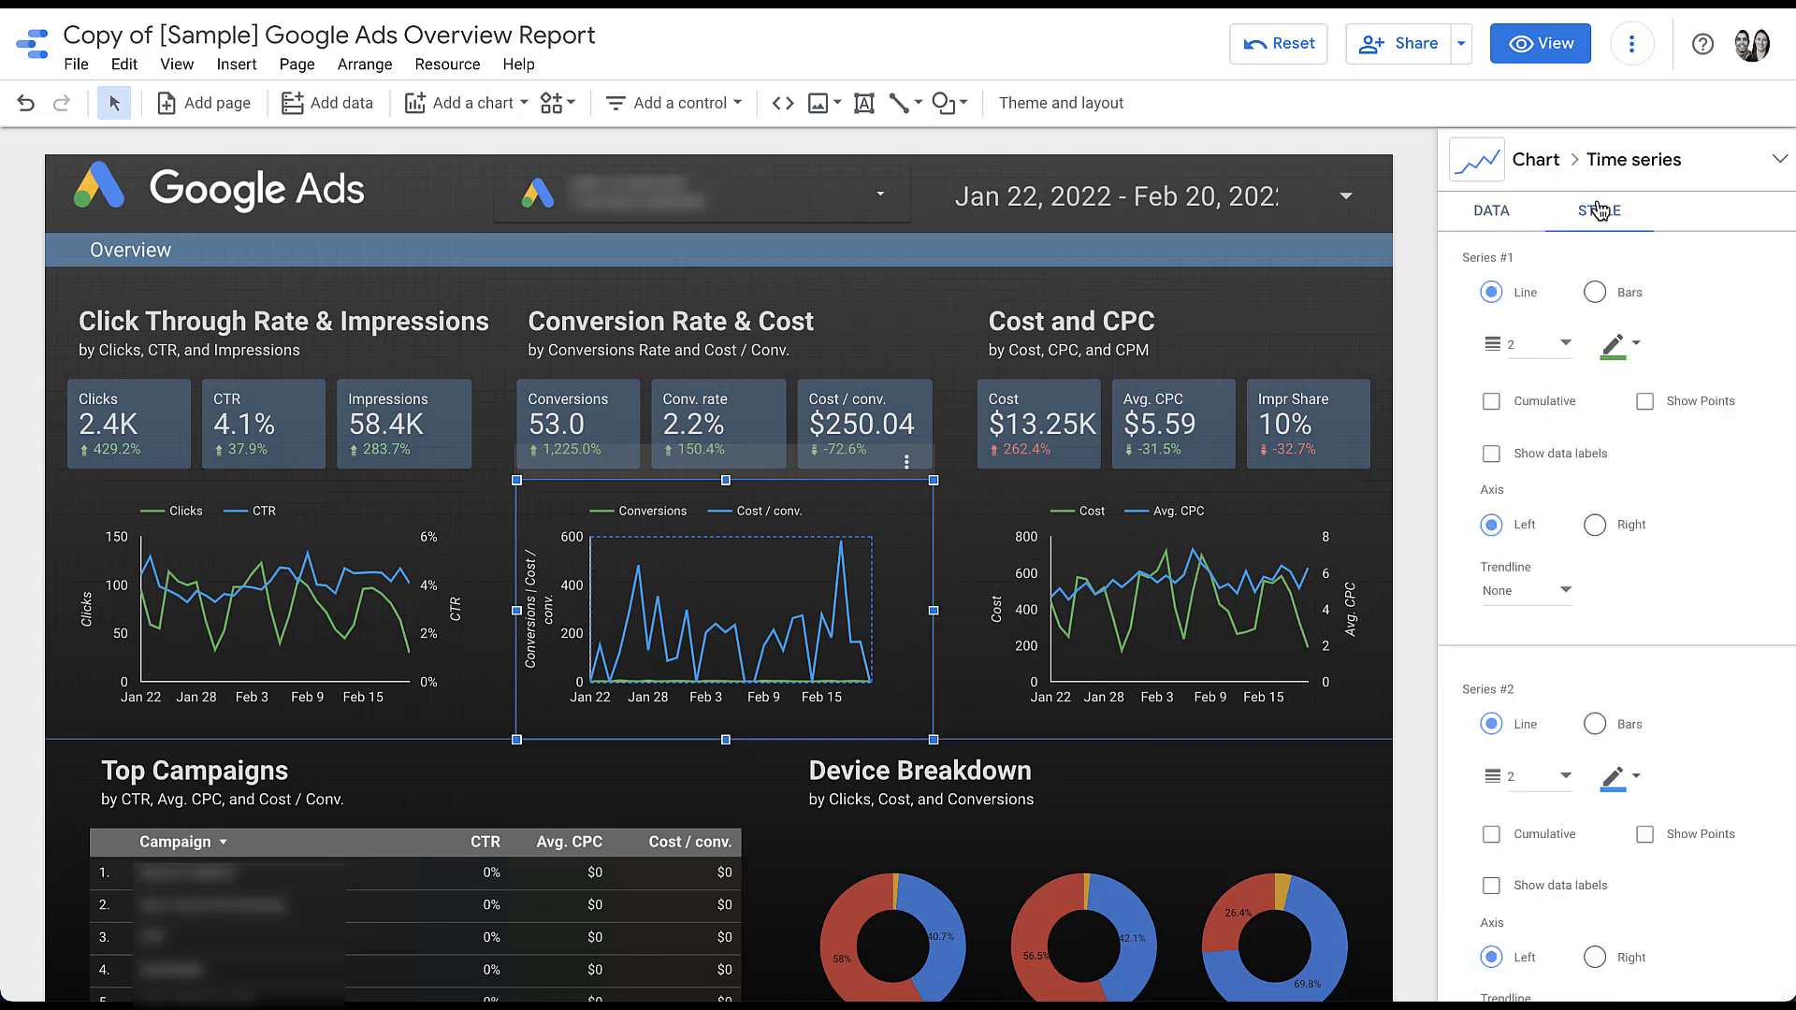
{"action": "left_click", "coordinate": [1595, 958]}
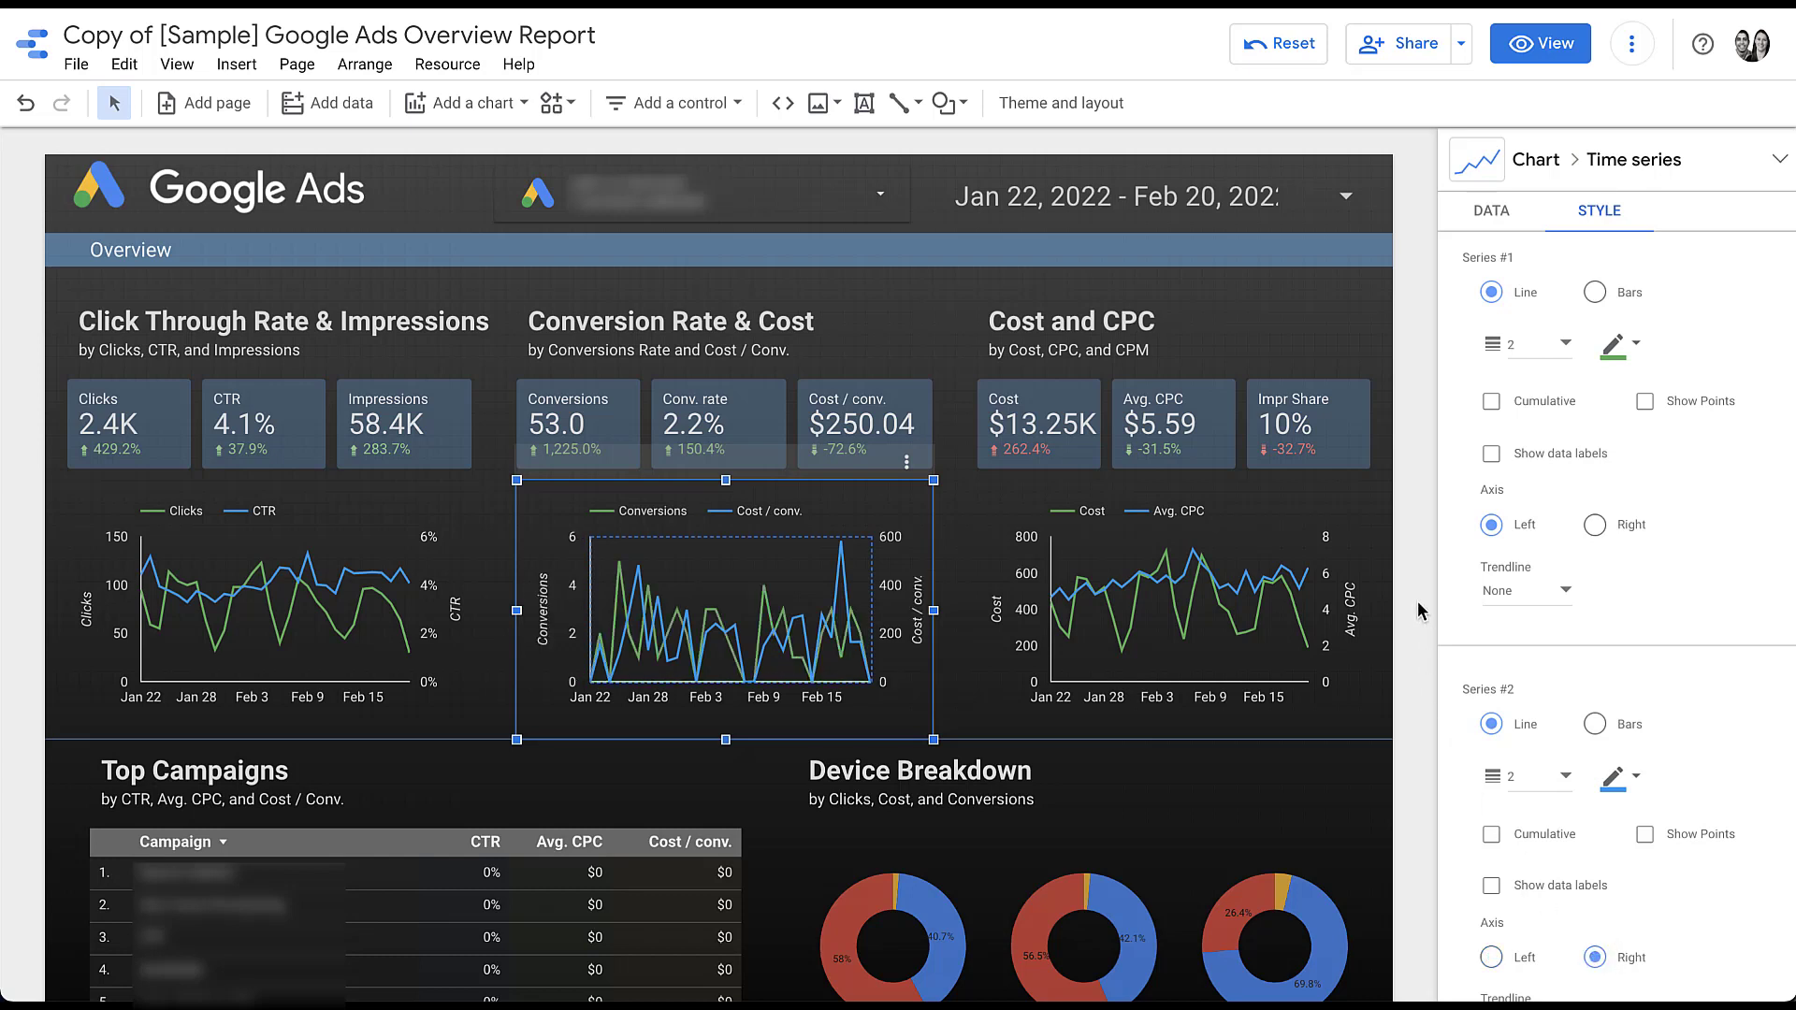
{"action": "left_click", "coordinate": [1419, 598]}
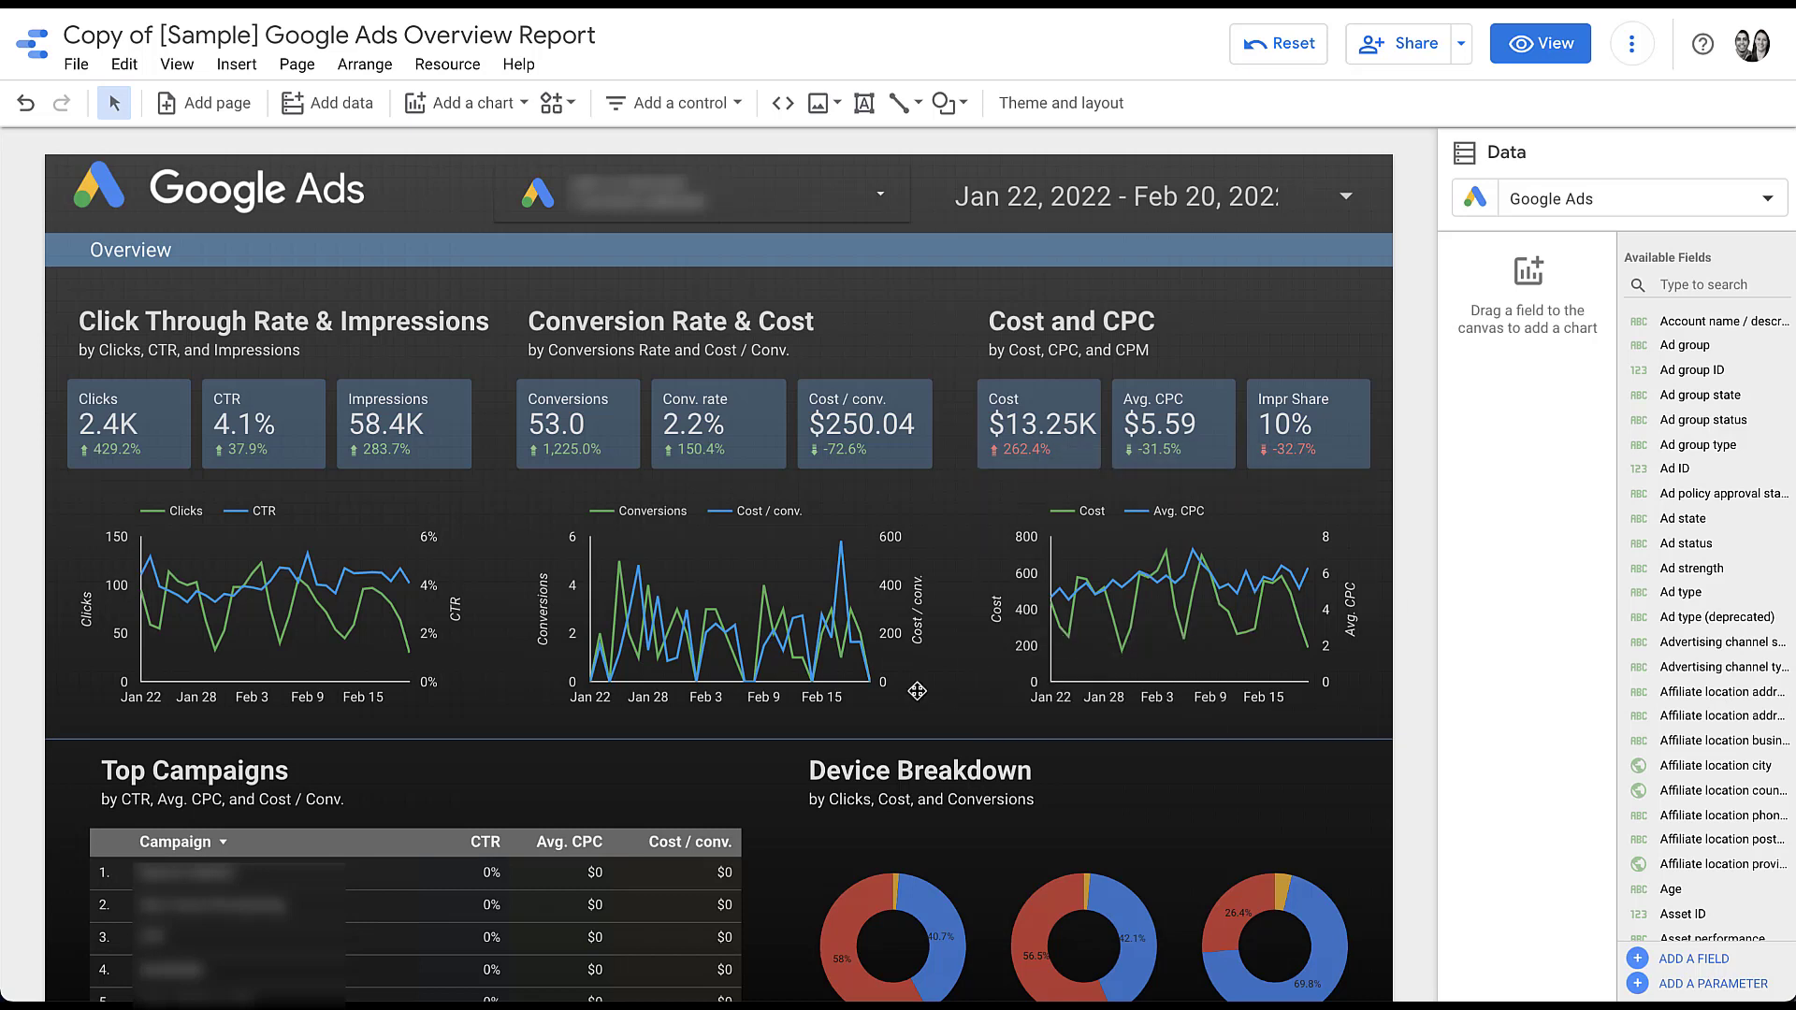
Select the Top Campaigns table and look through the fields available as its dimension, keeping Campaign
{"action": "scroll", "coordinate": [768, 823], "scroll_direction": "down", "scroll_amount": 2}
{"action": "scroll", "coordinate": [768, 824], "scroll_direction": "down", "scroll_amount": 4}
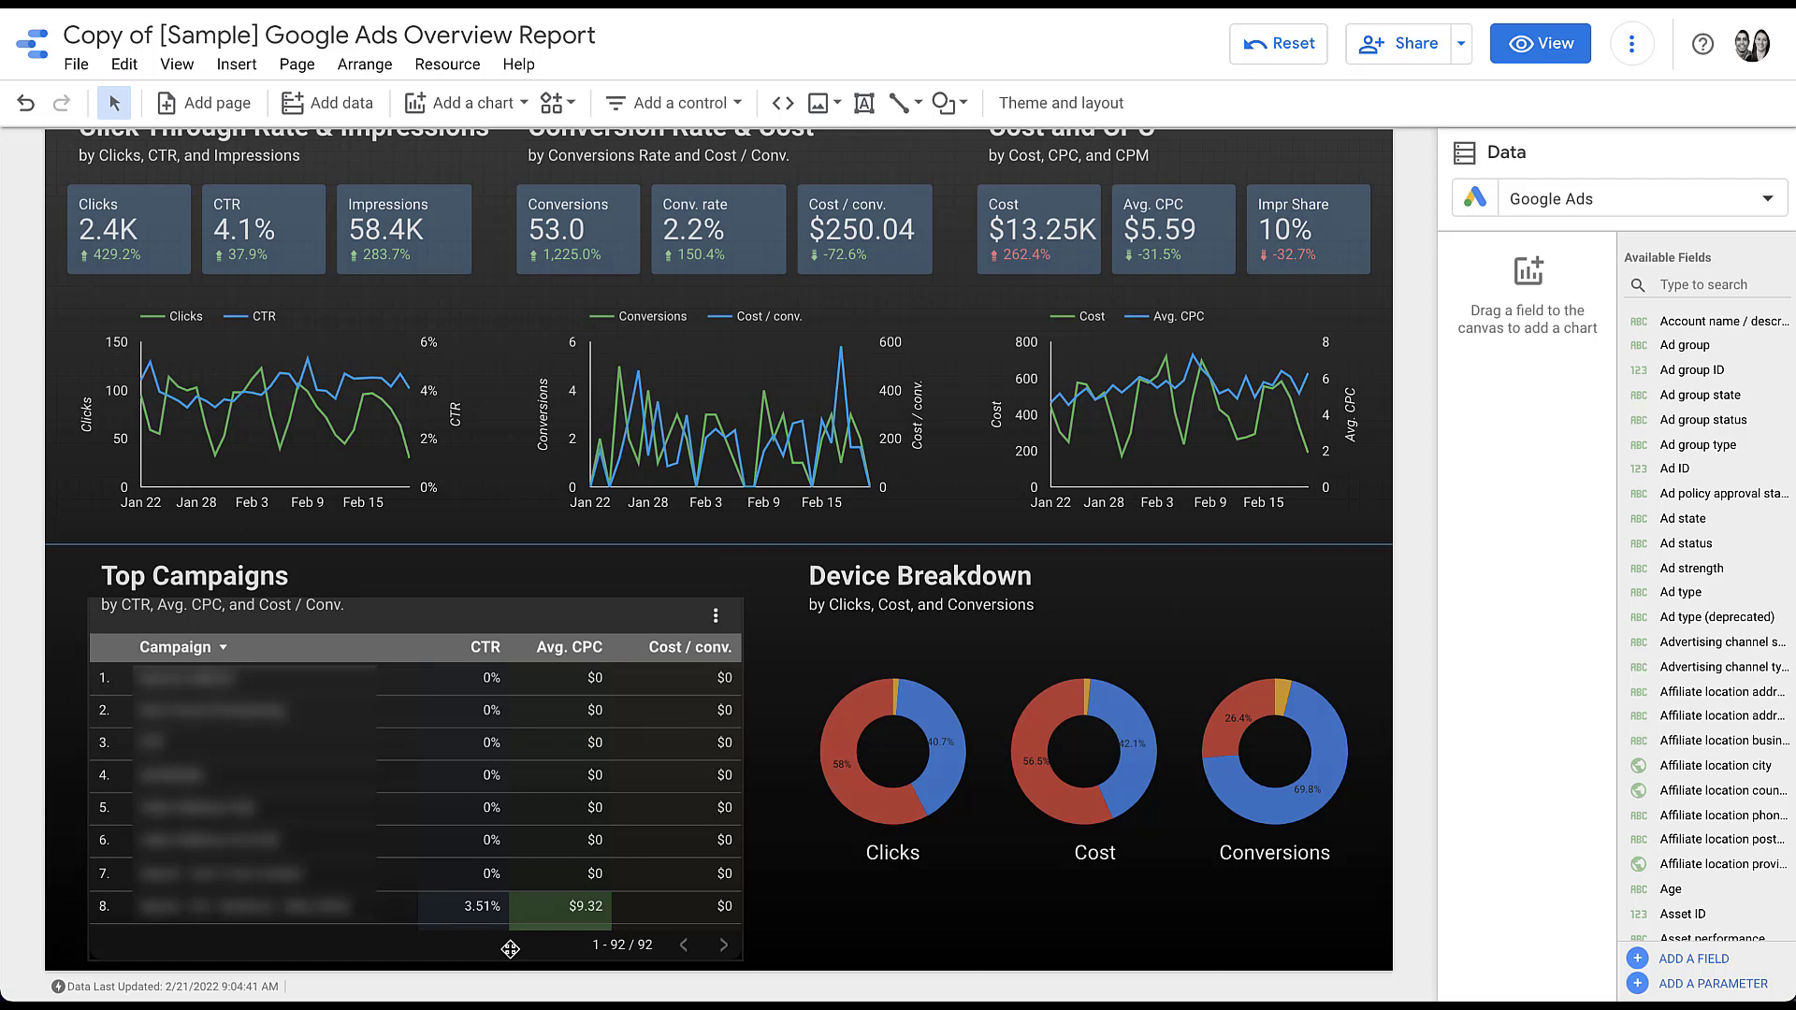
{"action": "left_click", "coordinate": [409, 770]}
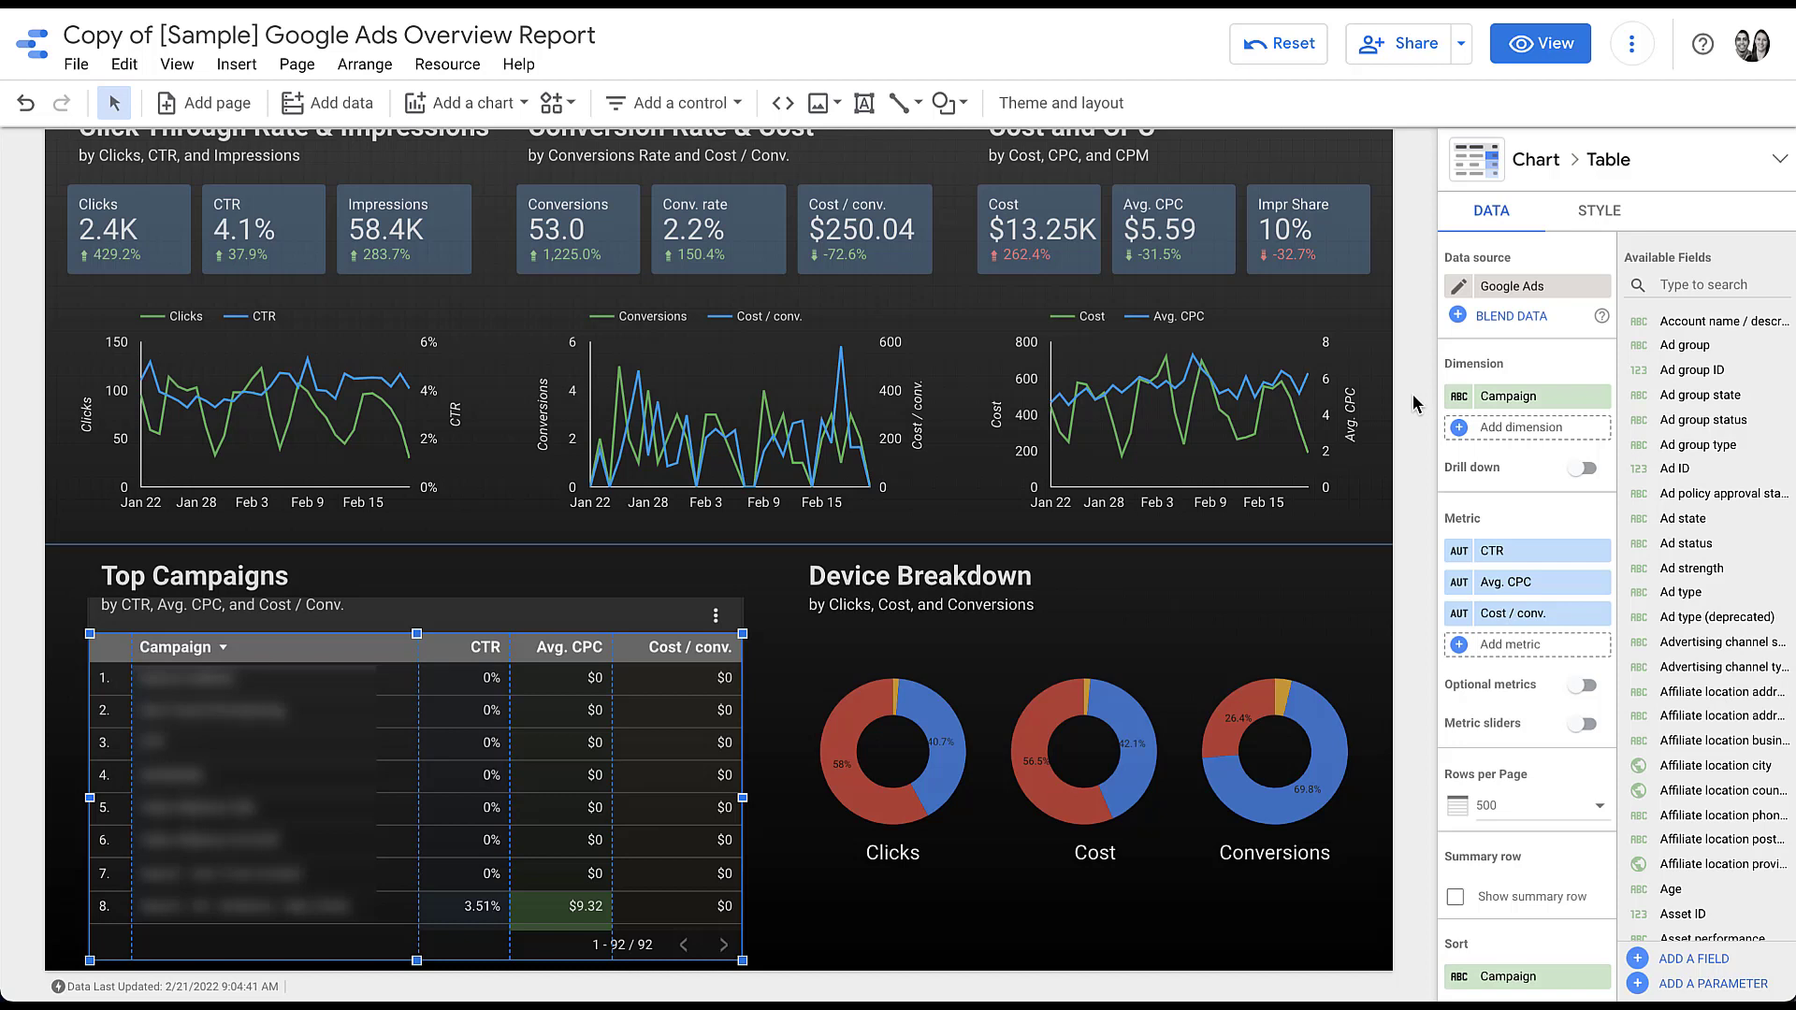
{"action": "left_click", "coordinate": [1534, 397]}
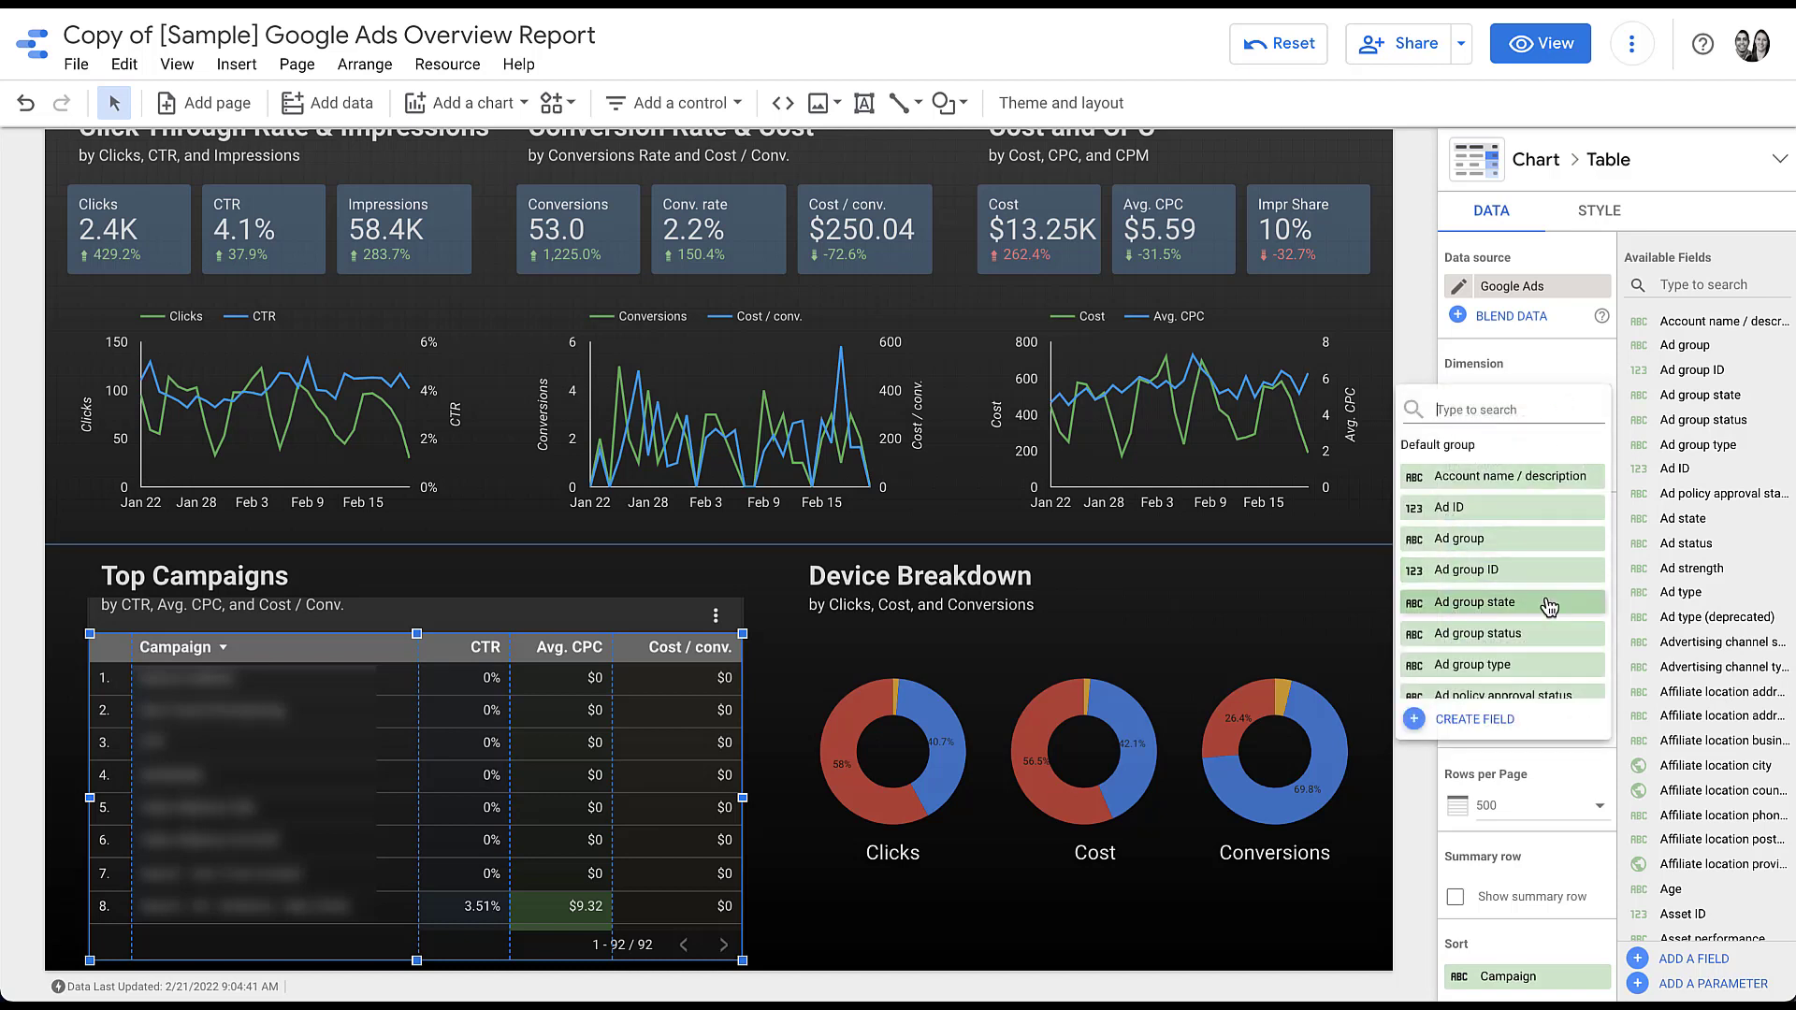
{"action": "scroll", "coordinate": [1548, 598], "scroll_direction": "down", "scroll_amount": 3}
{"action": "scroll", "coordinate": [1548, 606], "scroll_direction": "down", "scroll_amount": 4}
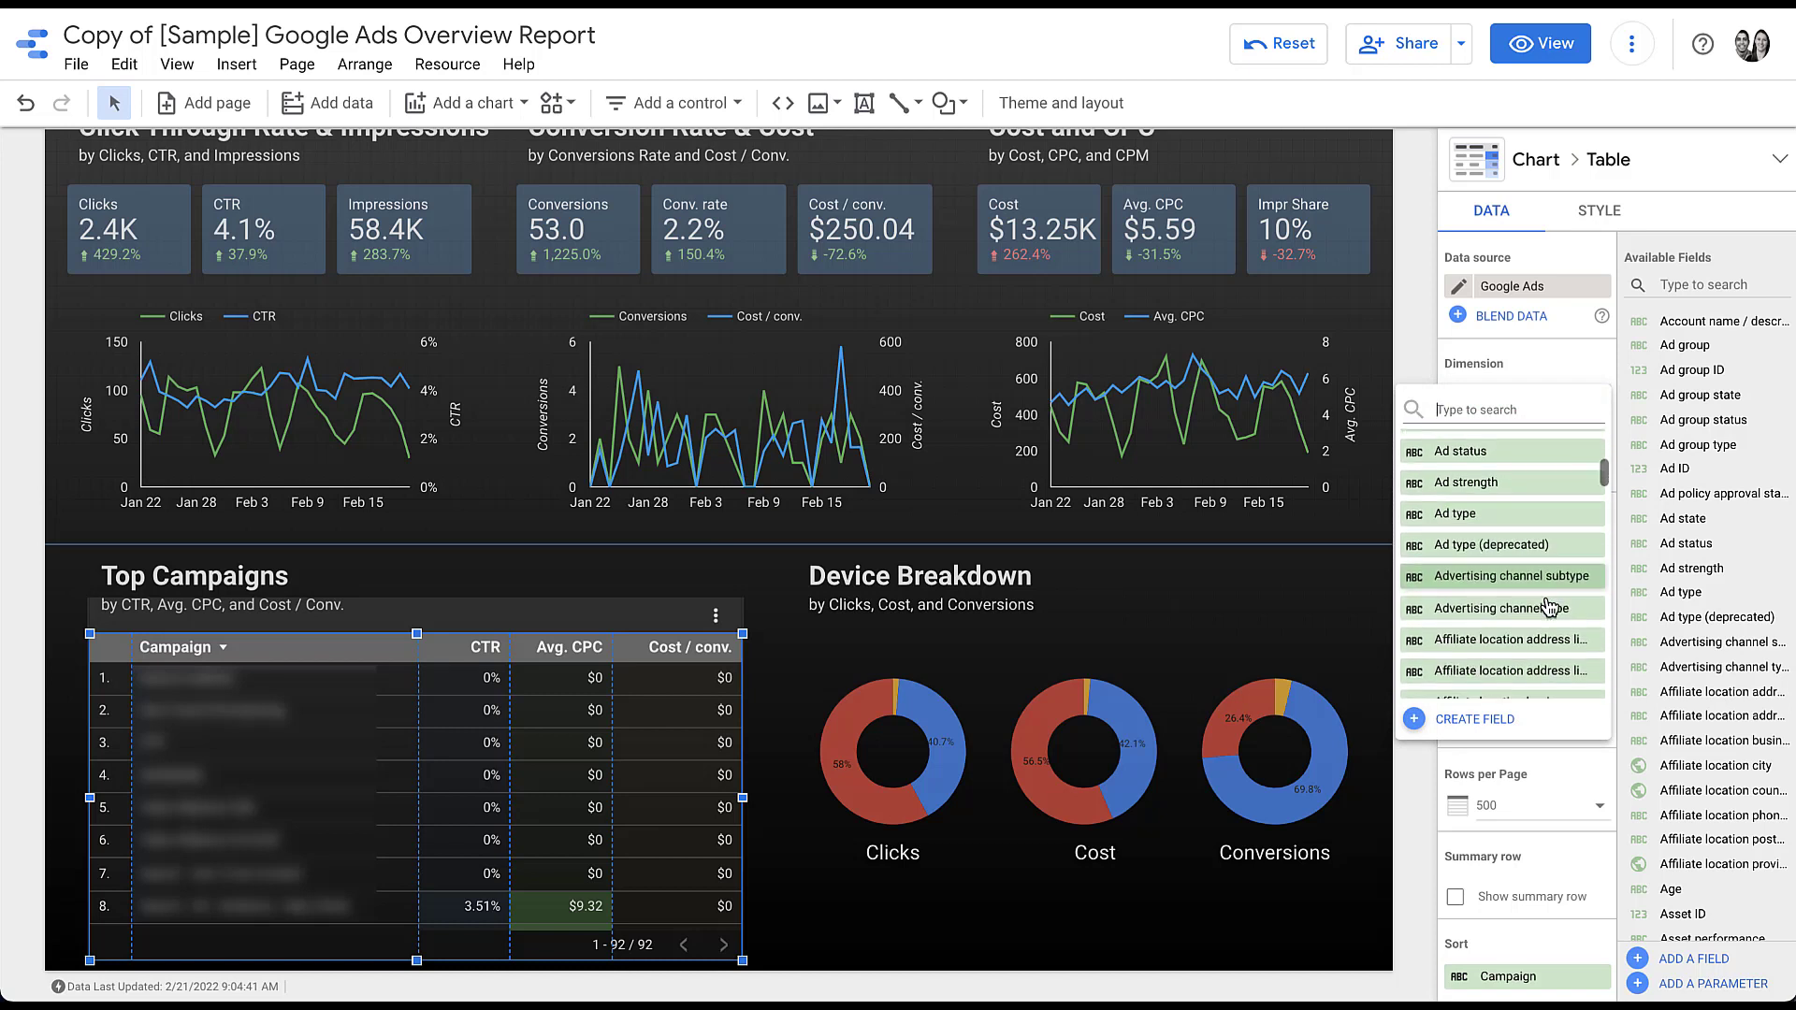
{"action": "scroll", "coordinate": [1548, 606], "scroll_direction": "down", "scroll_amount": 5}
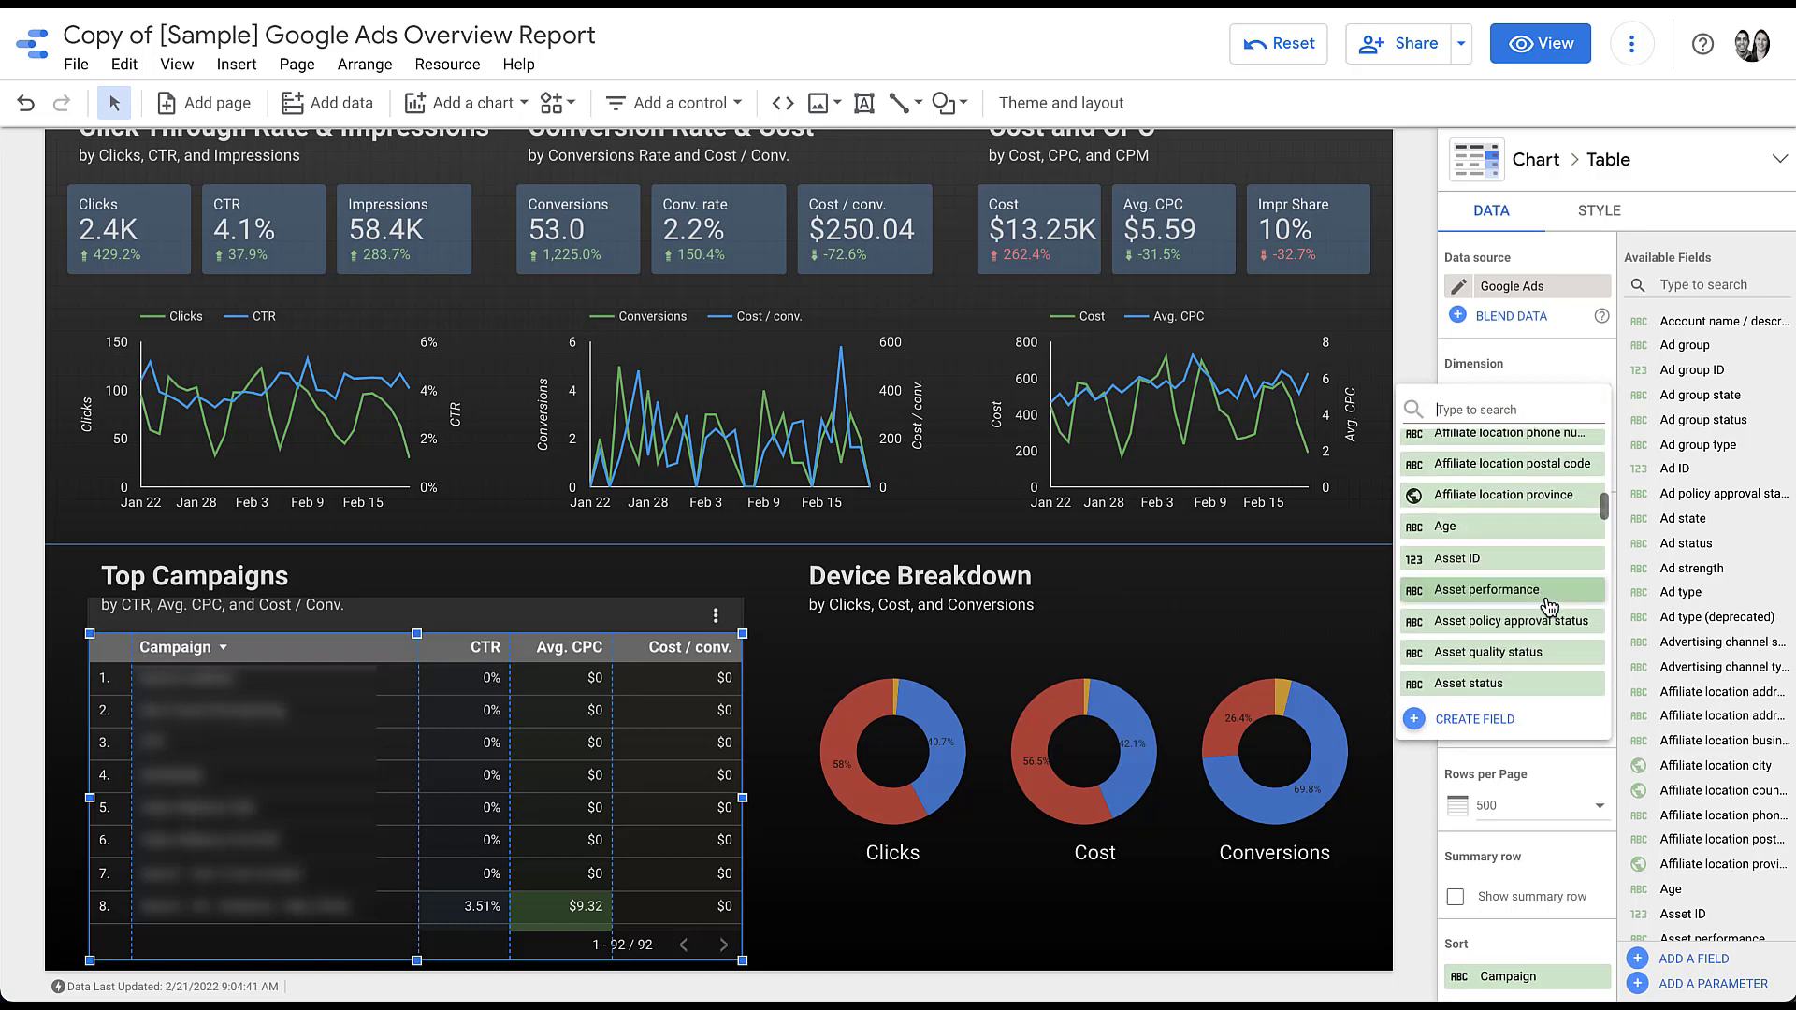
{"action": "scroll", "coordinate": [1548, 607], "scroll_direction": "down", "scroll_amount": 5}
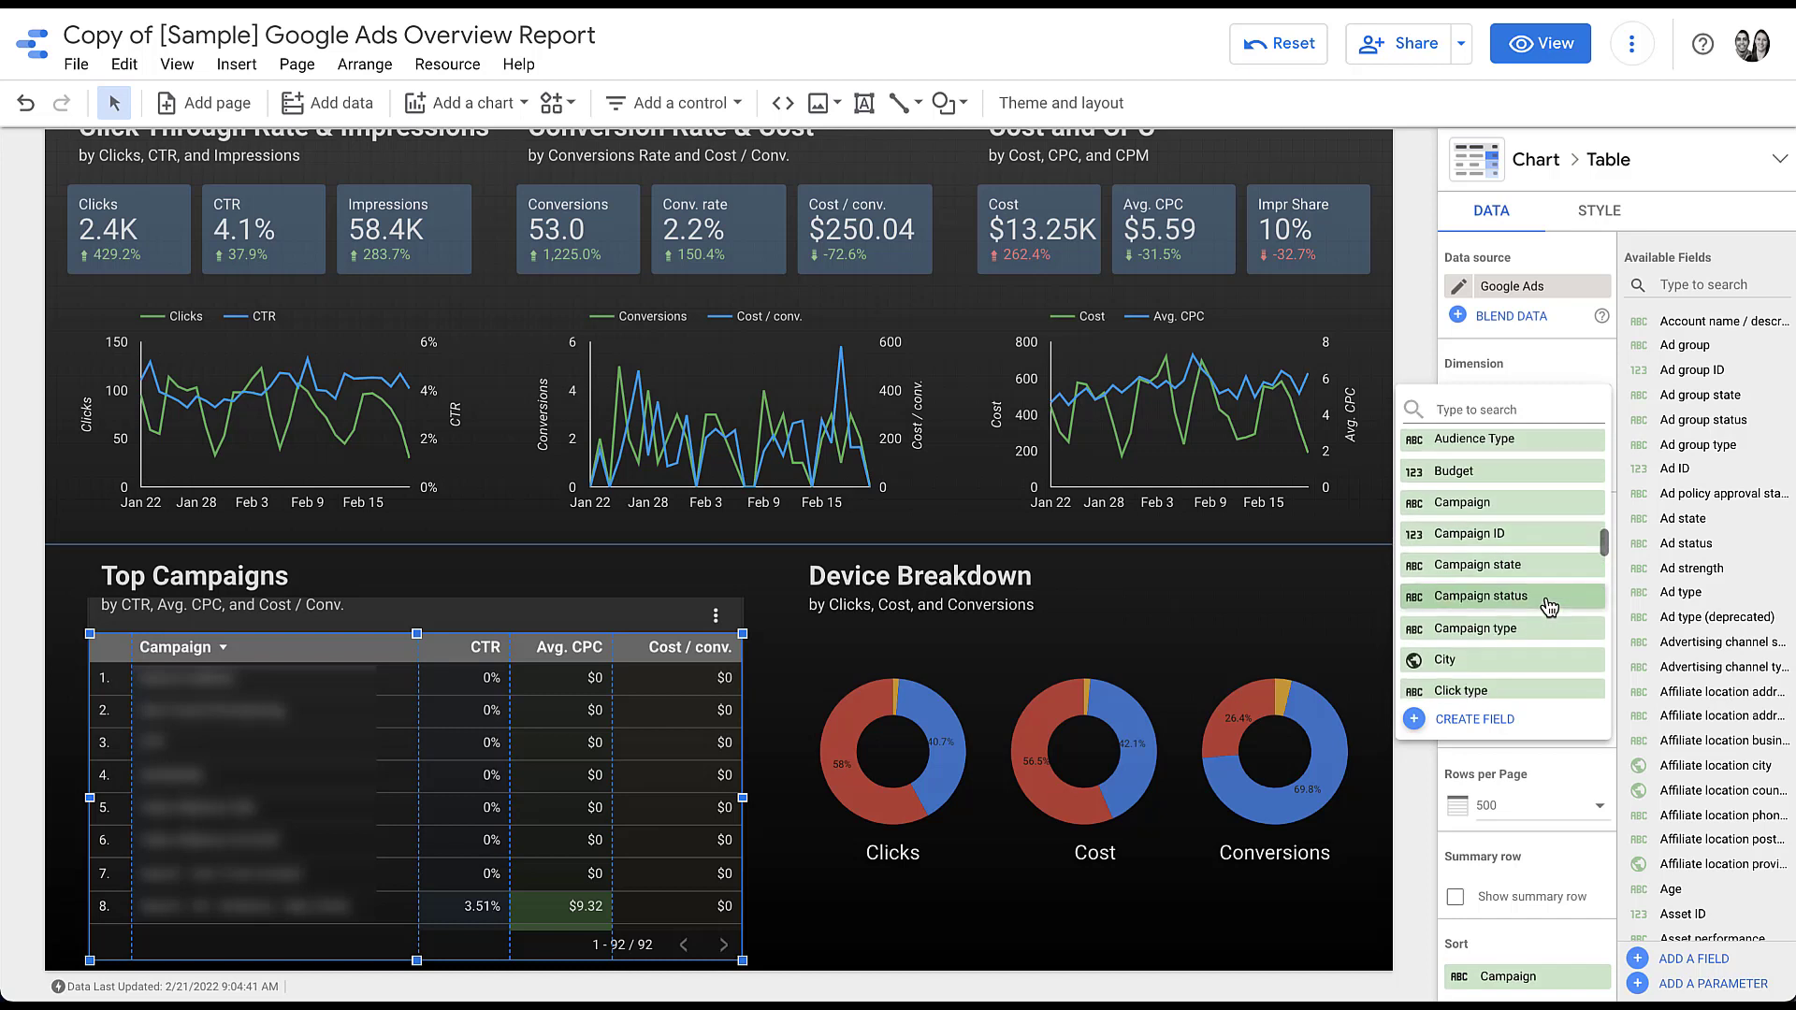
{"action": "left_click", "coordinate": [1418, 357]}
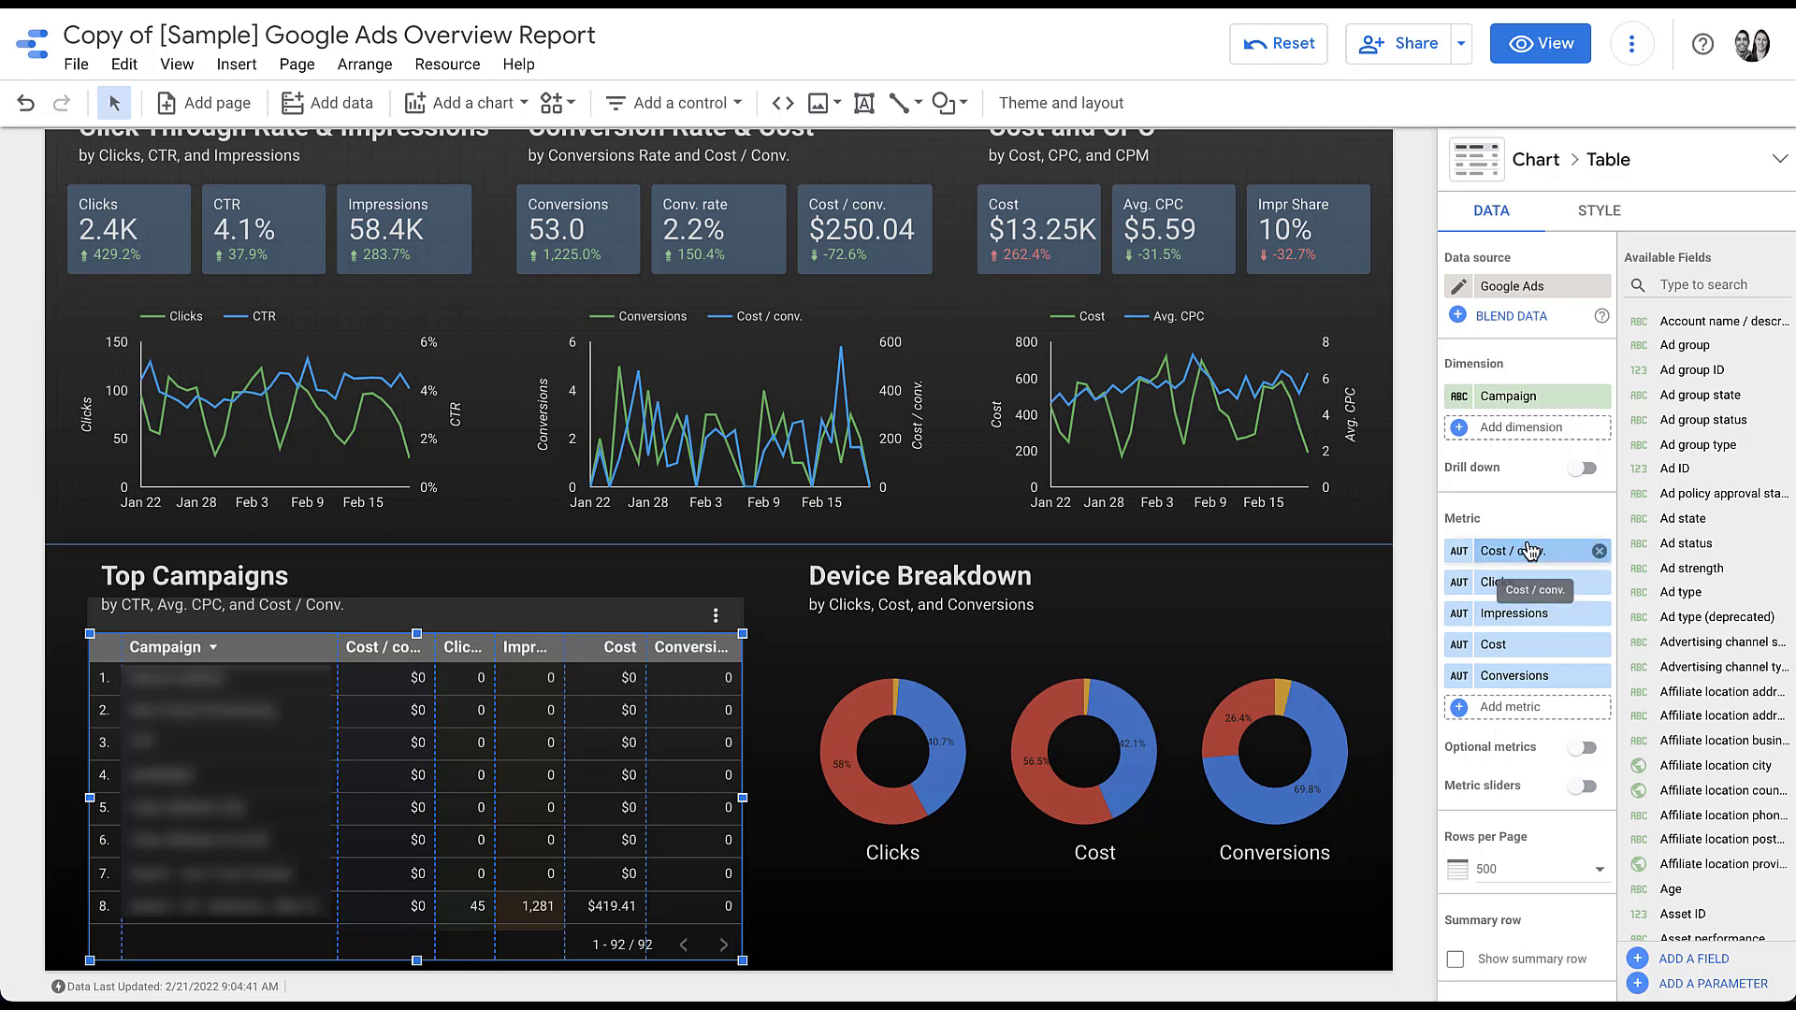
Move Cost / conv. to the end of the Top Campaigns table's metrics and rename it CPA
{"action": "left_click_drag", "start_coordinate": [1530, 552], "coordinate": [1535, 677]}
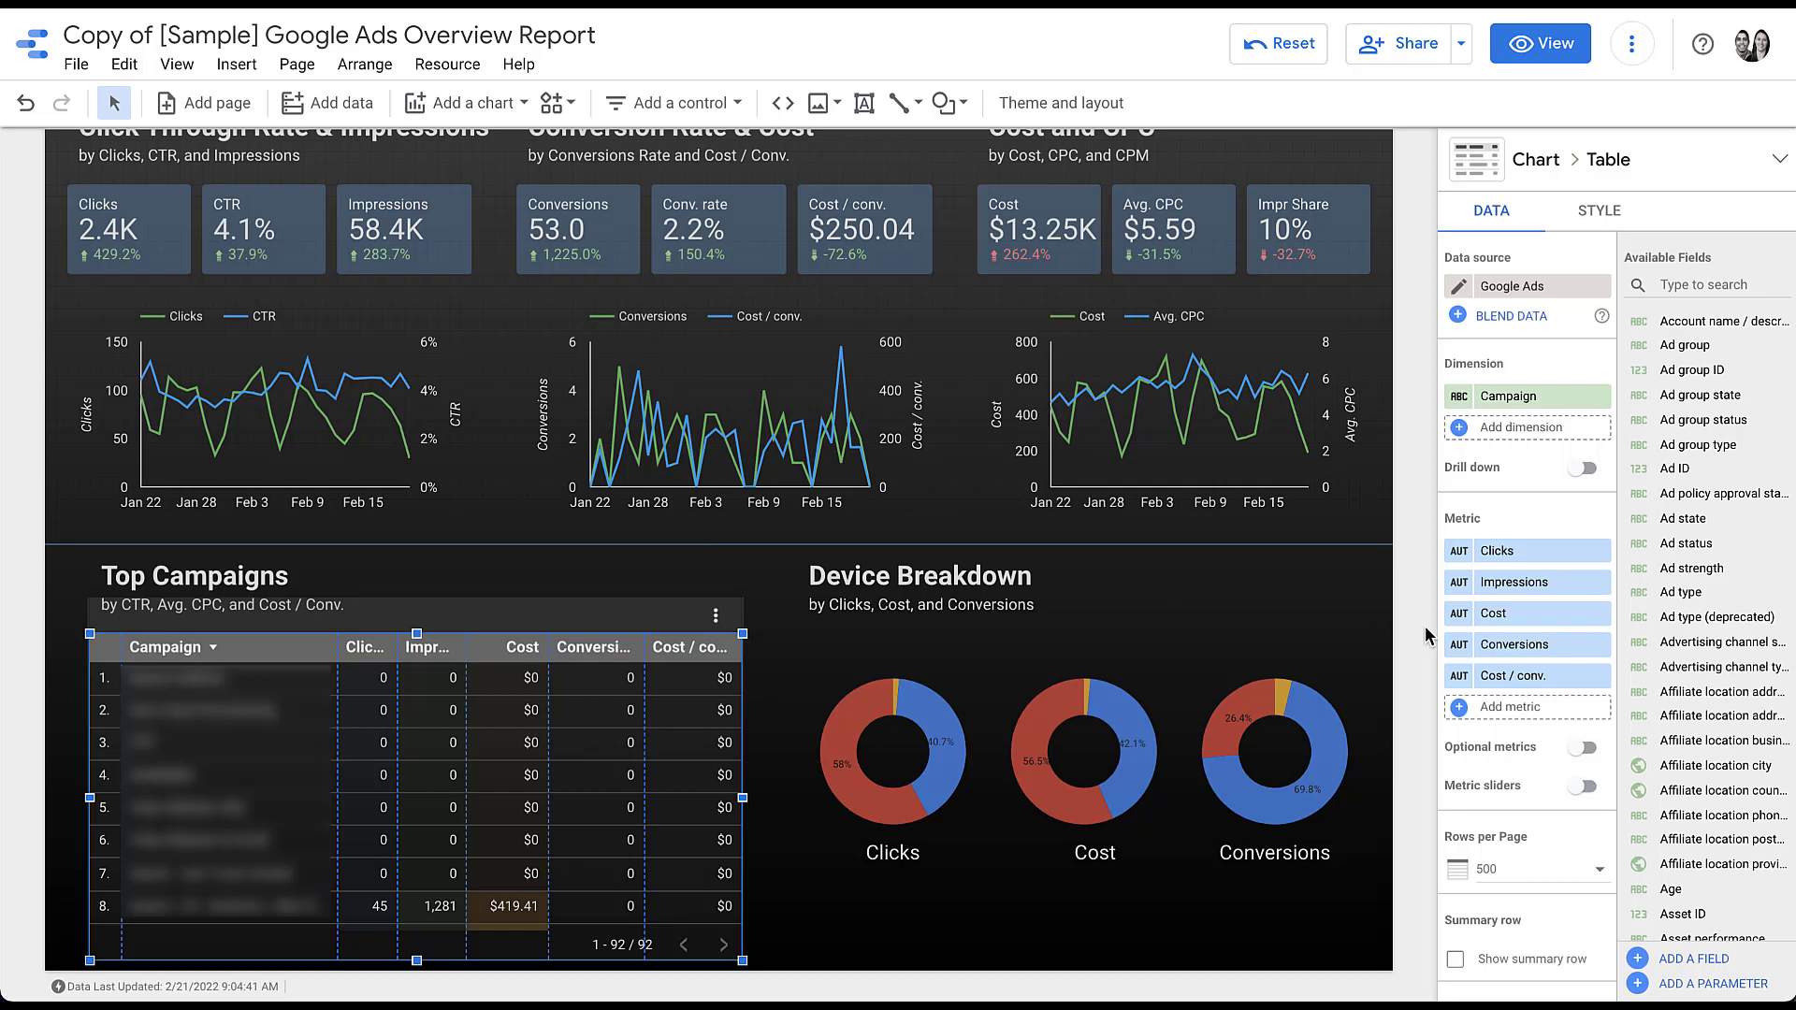
{"action": "left_click", "coordinate": [1458, 678]}
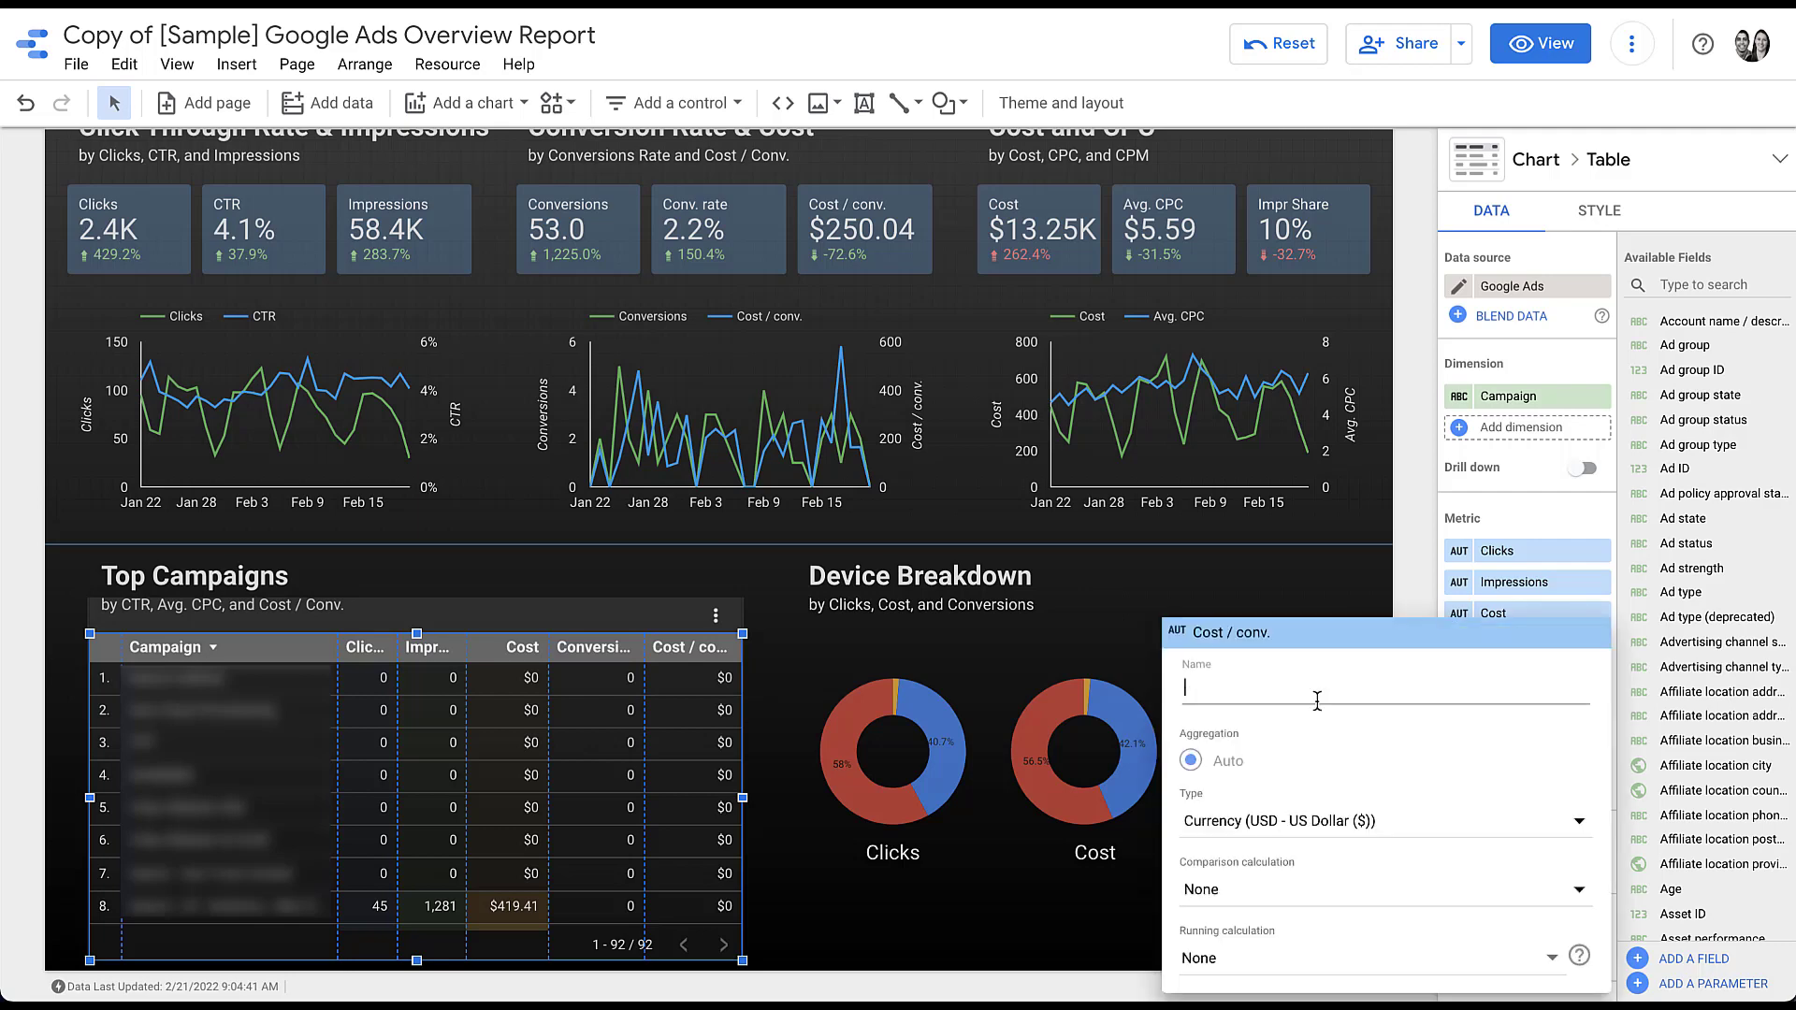
{"action": "type", "text": "CPA"}
{"action": "left_click", "coordinate": [1414, 584]}
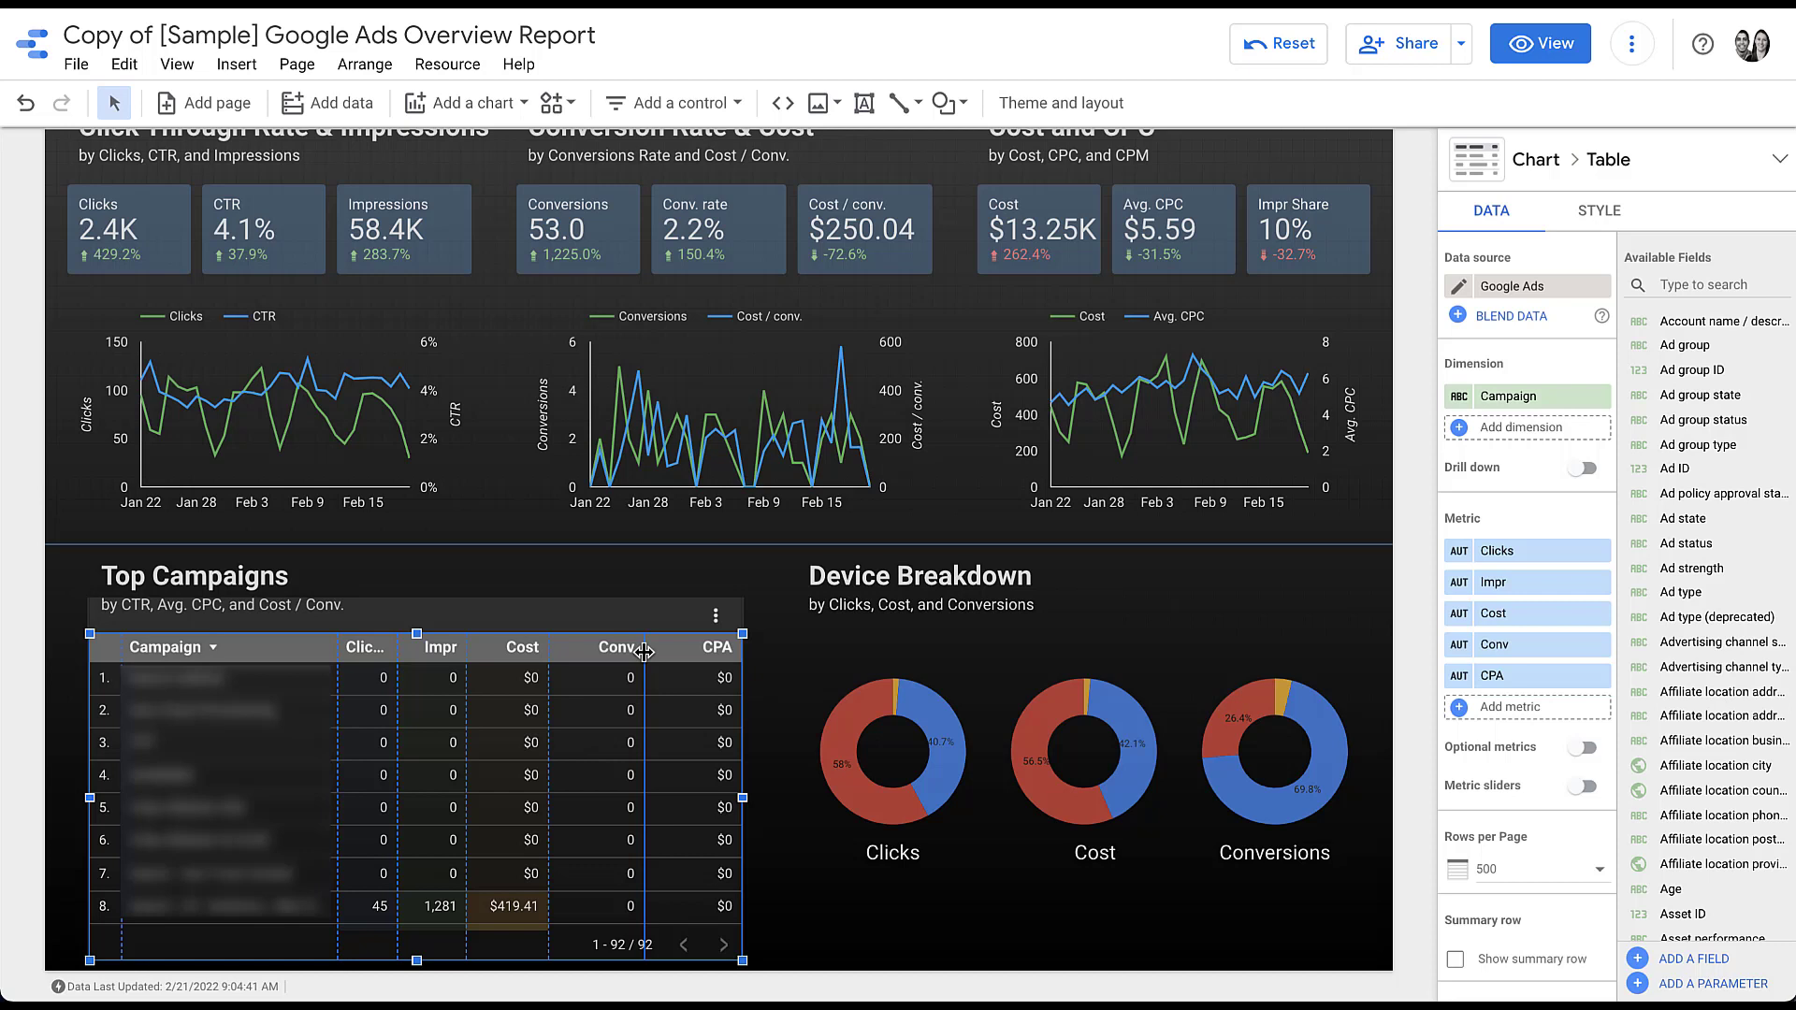
Adjust the metric column widths in the Top Campaigns table so that every header fits
{"action": "left_click_drag", "start_coordinate": [644, 652], "coordinate": [659, 652]}
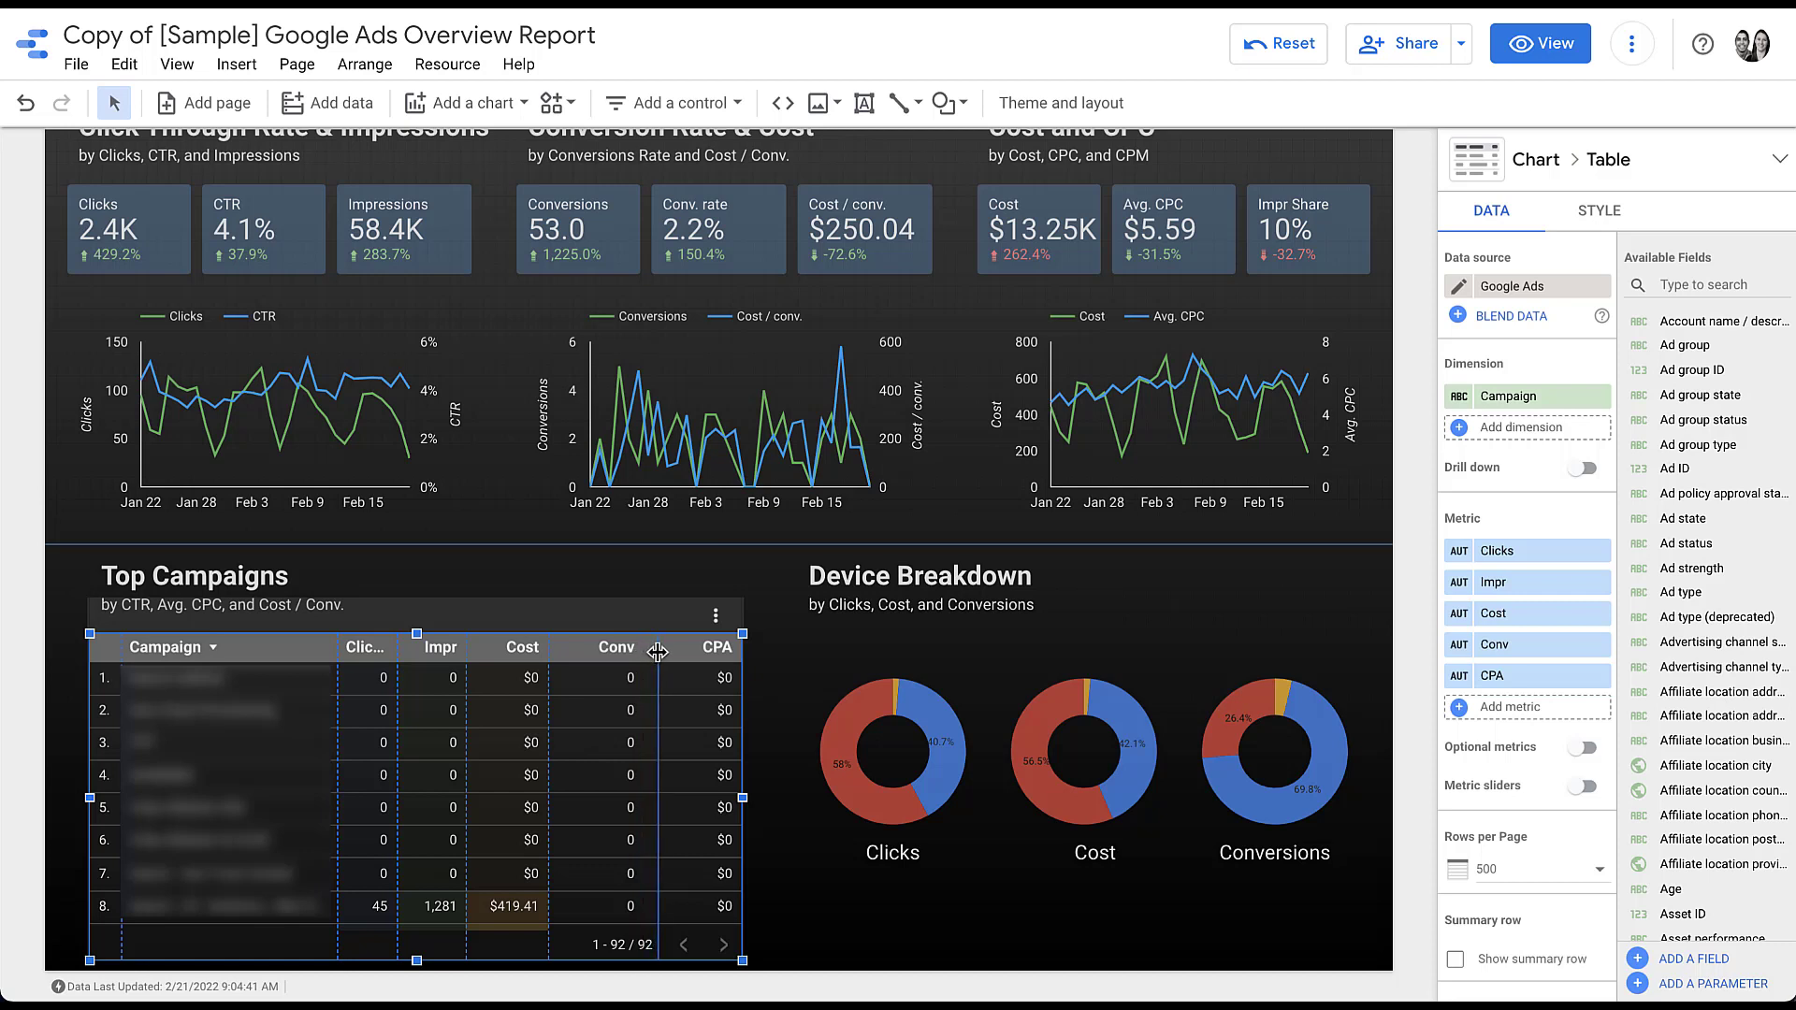
{"action": "left_click_drag", "start_coordinate": [550, 648], "coordinate": [572, 646]}
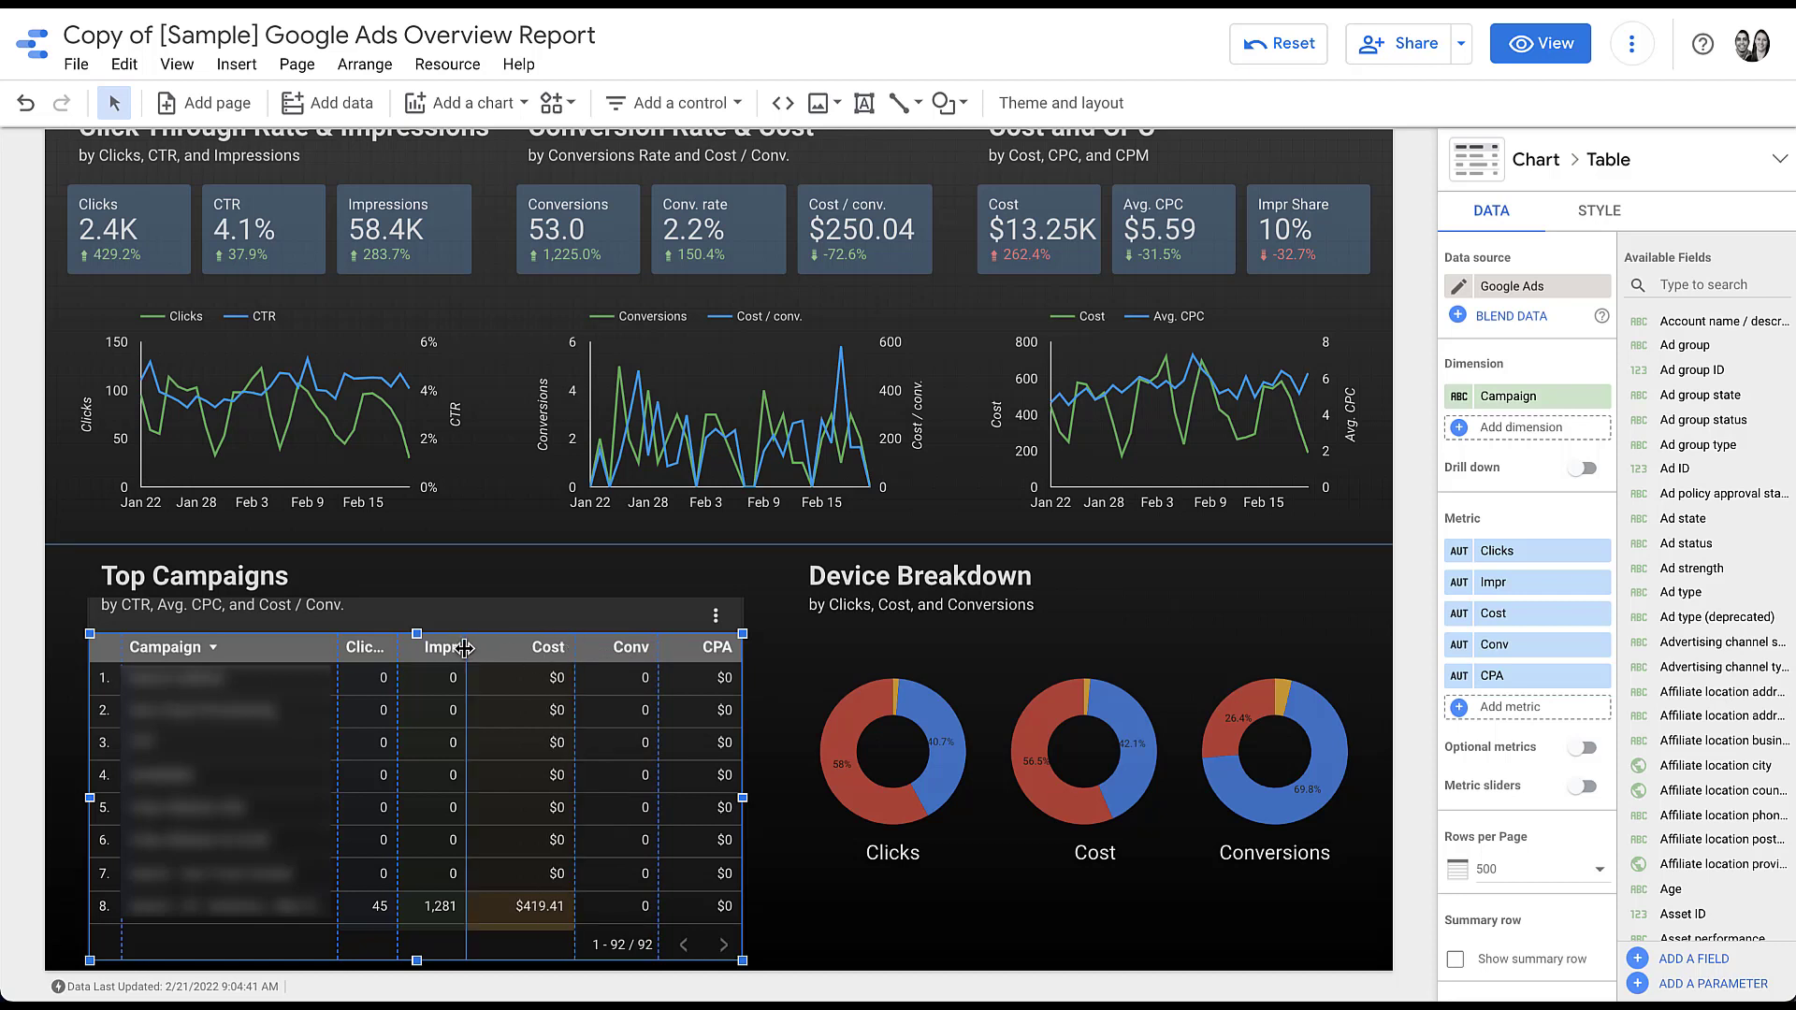
{"action": "left_click_drag", "start_coordinate": [466, 649], "coordinate": [418, 648]}
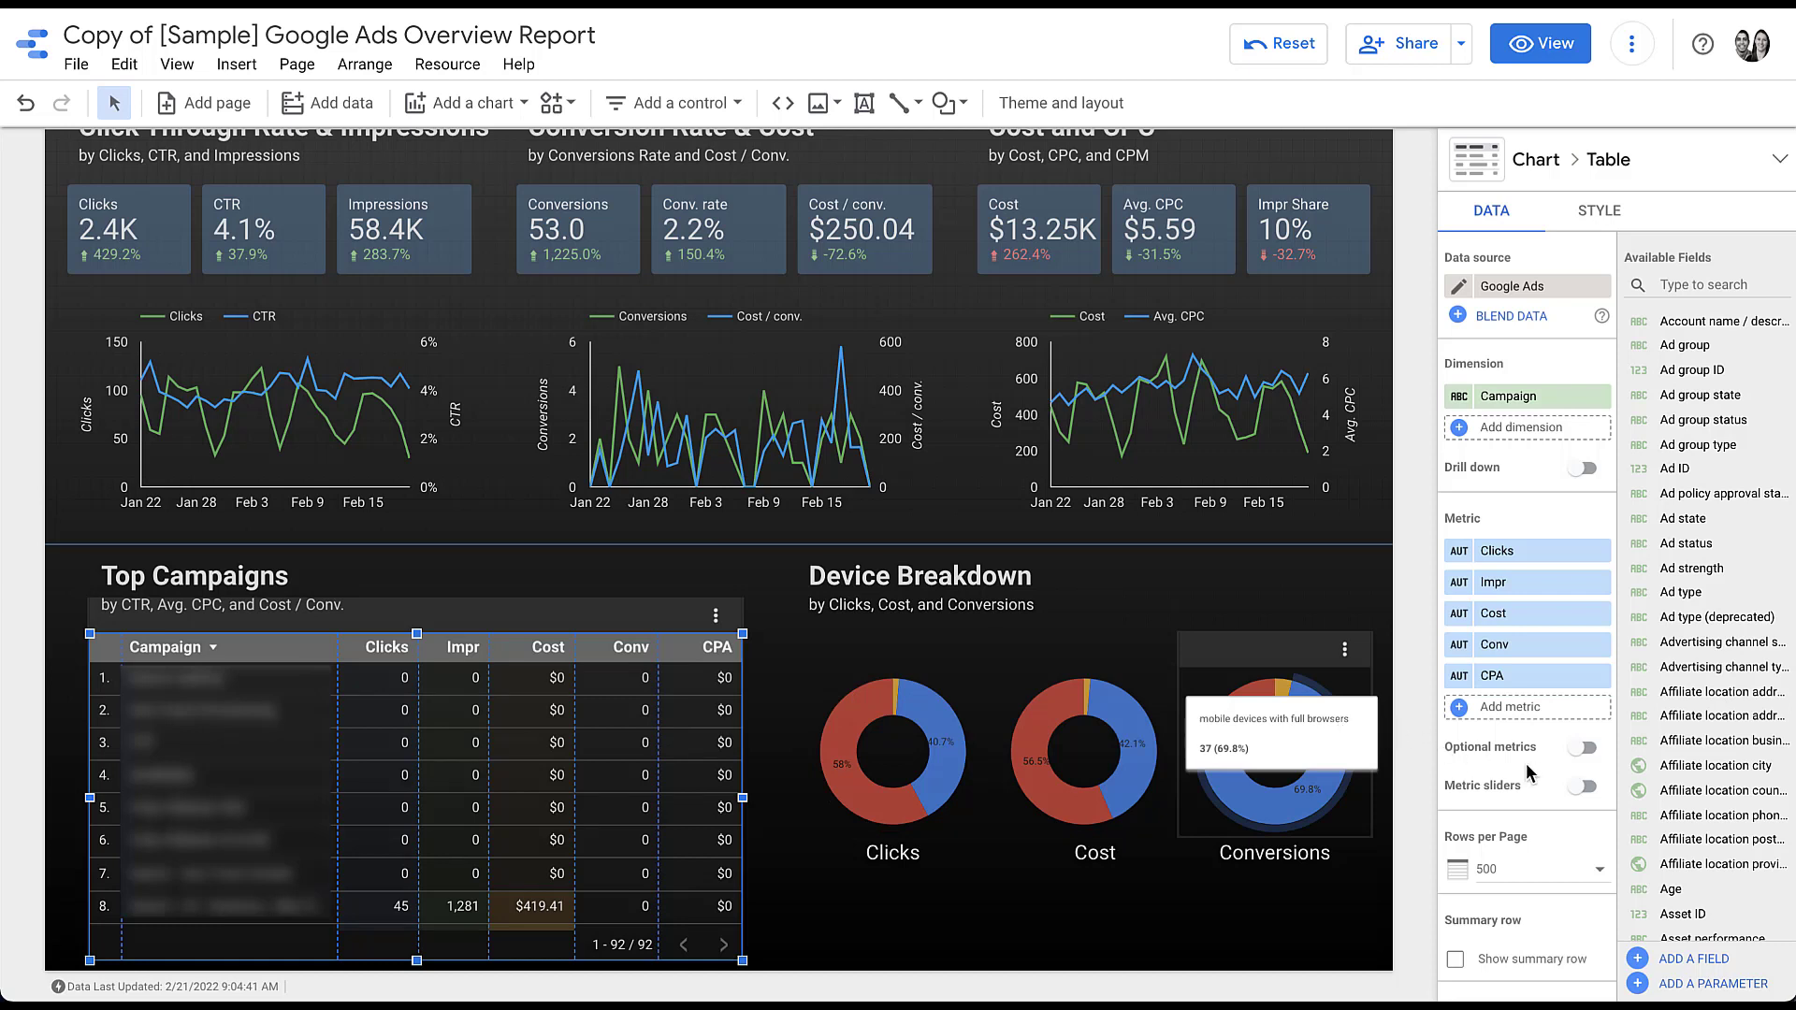
Start a new filter for the Top Campaigns table and name it 1+ Impression
{"action": "scroll", "coordinate": [1525, 761], "scroll_direction": "down", "scroll_amount": 8}
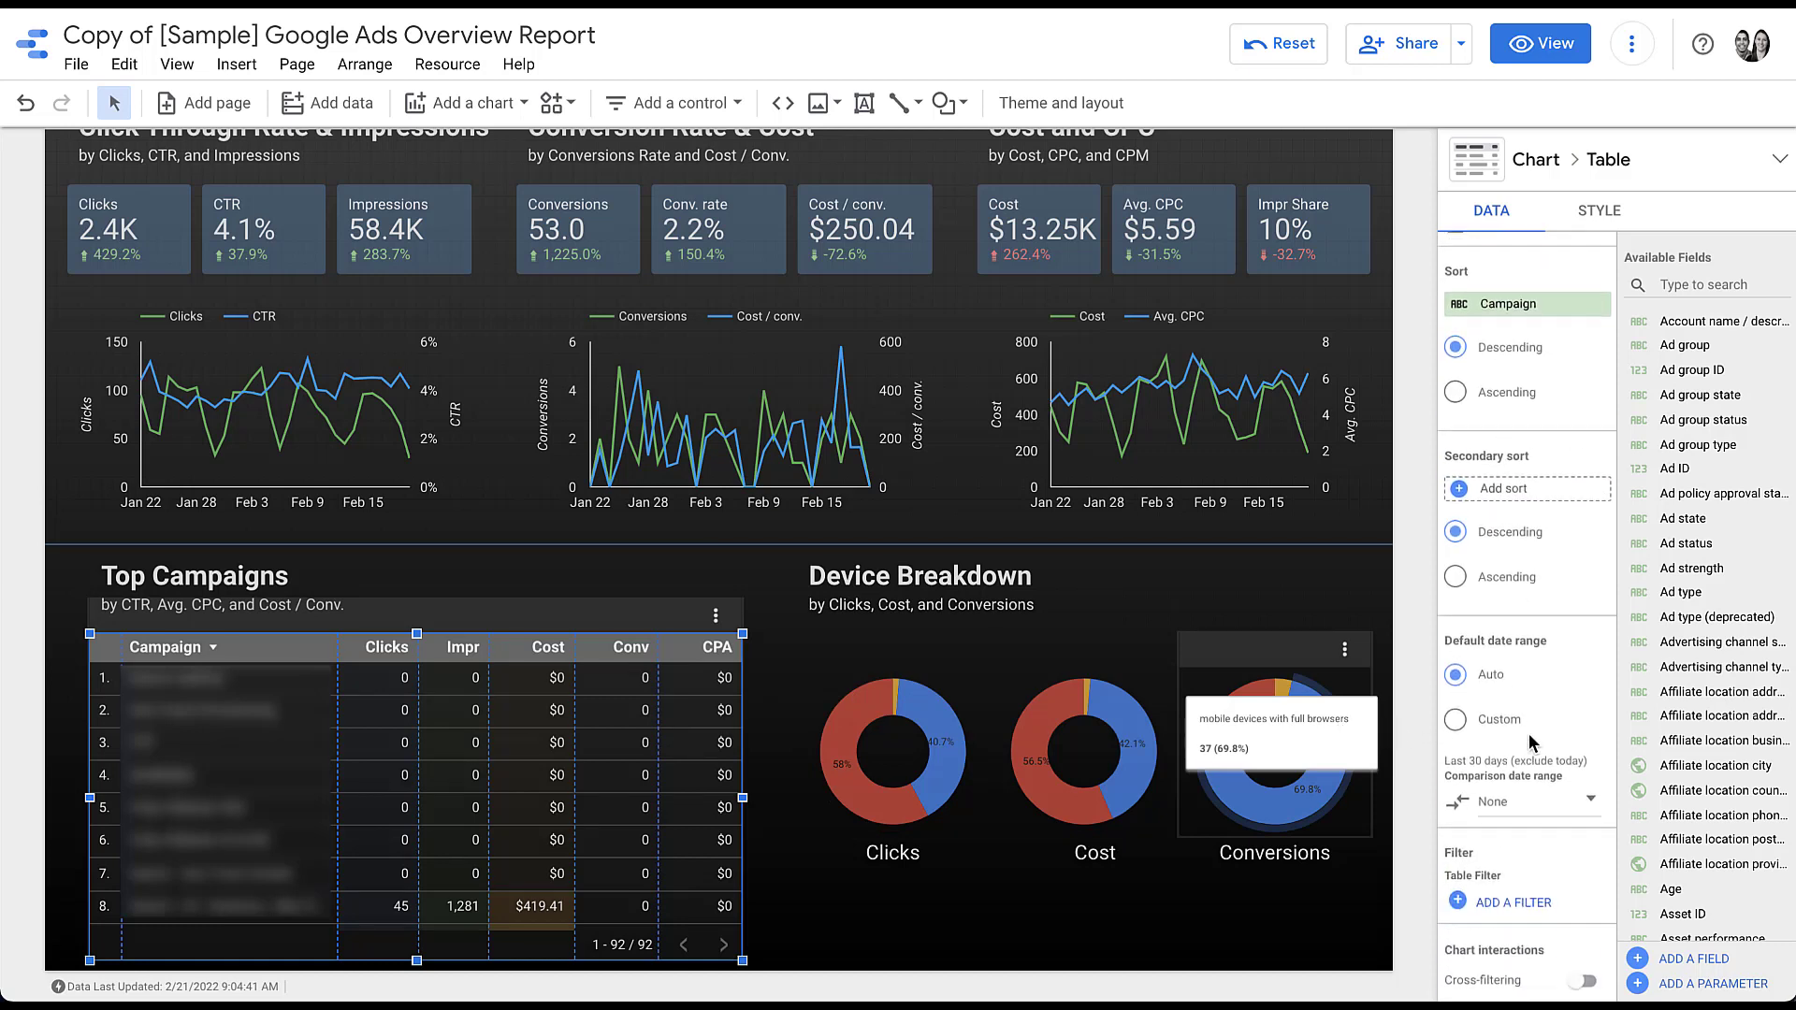
{"action": "scroll", "coordinate": [1529, 734], "scroll_direction": "down", "scroll_amount": 5}
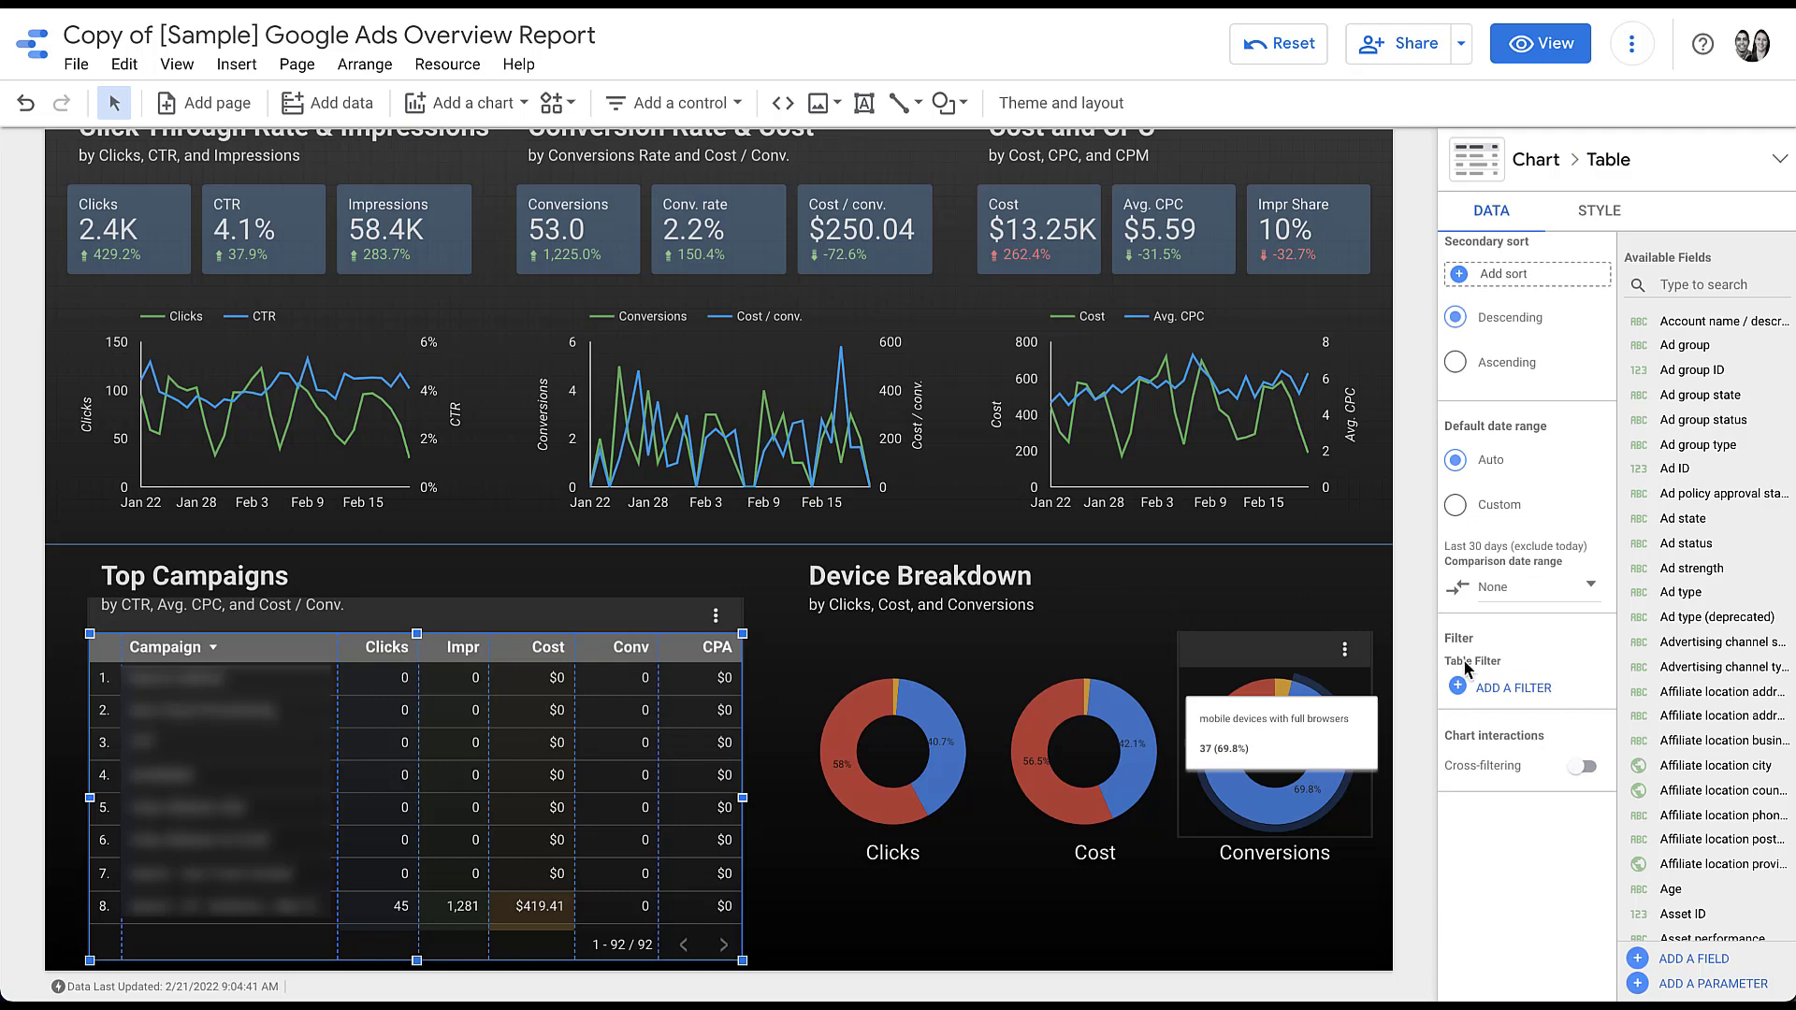
{"action": "left_click", "coordinate": [1511, 697]}
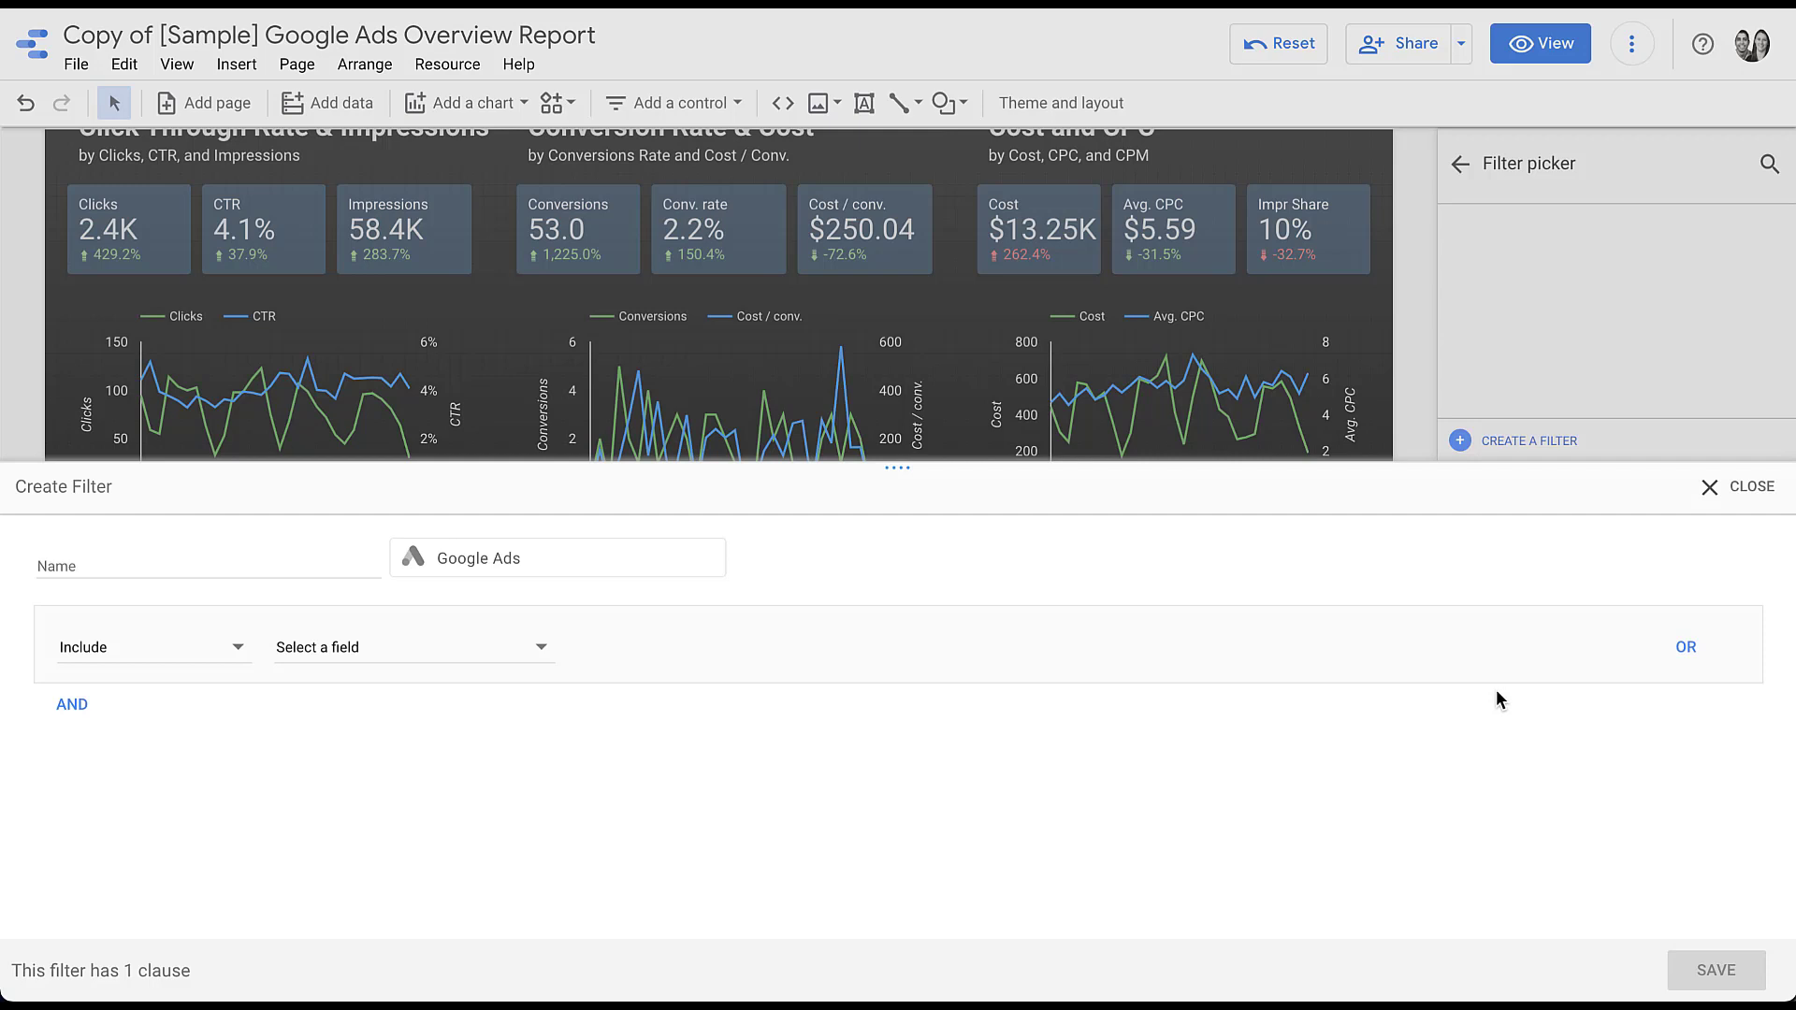
{"action": "left_click", "coordinate": [128, 566]}
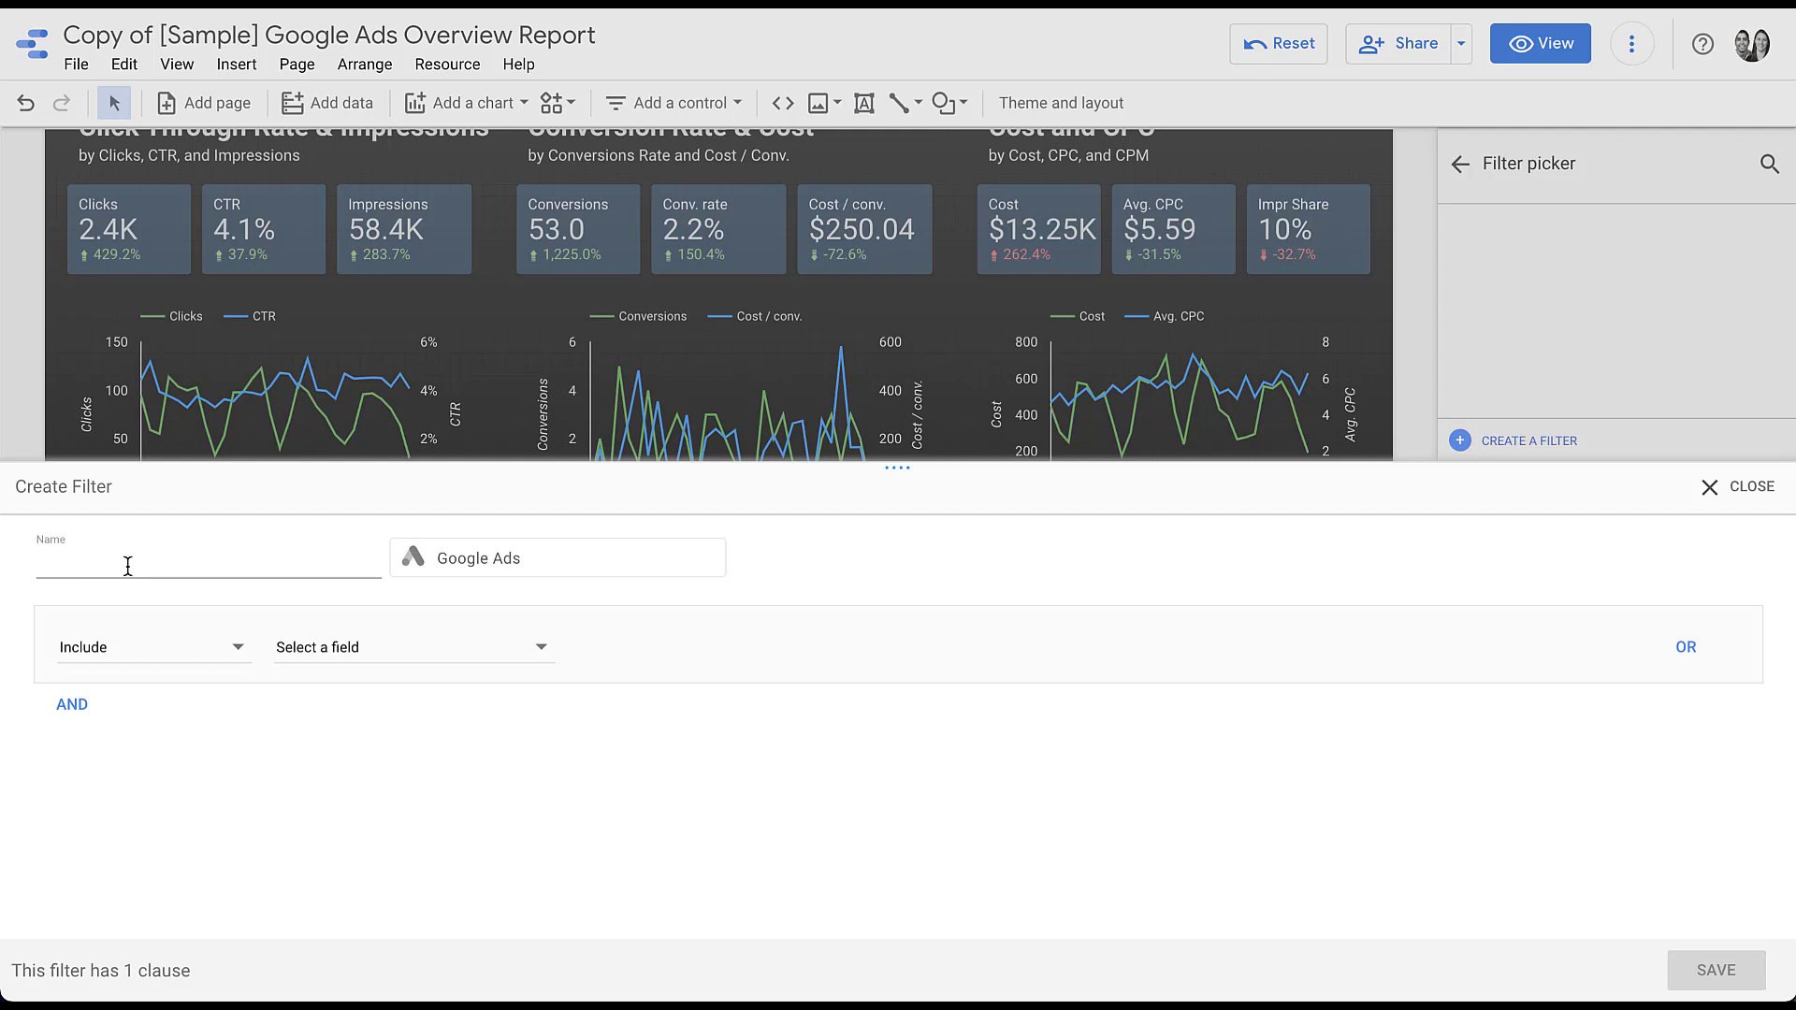
{"action": "type", "text": "1+ Impression"}
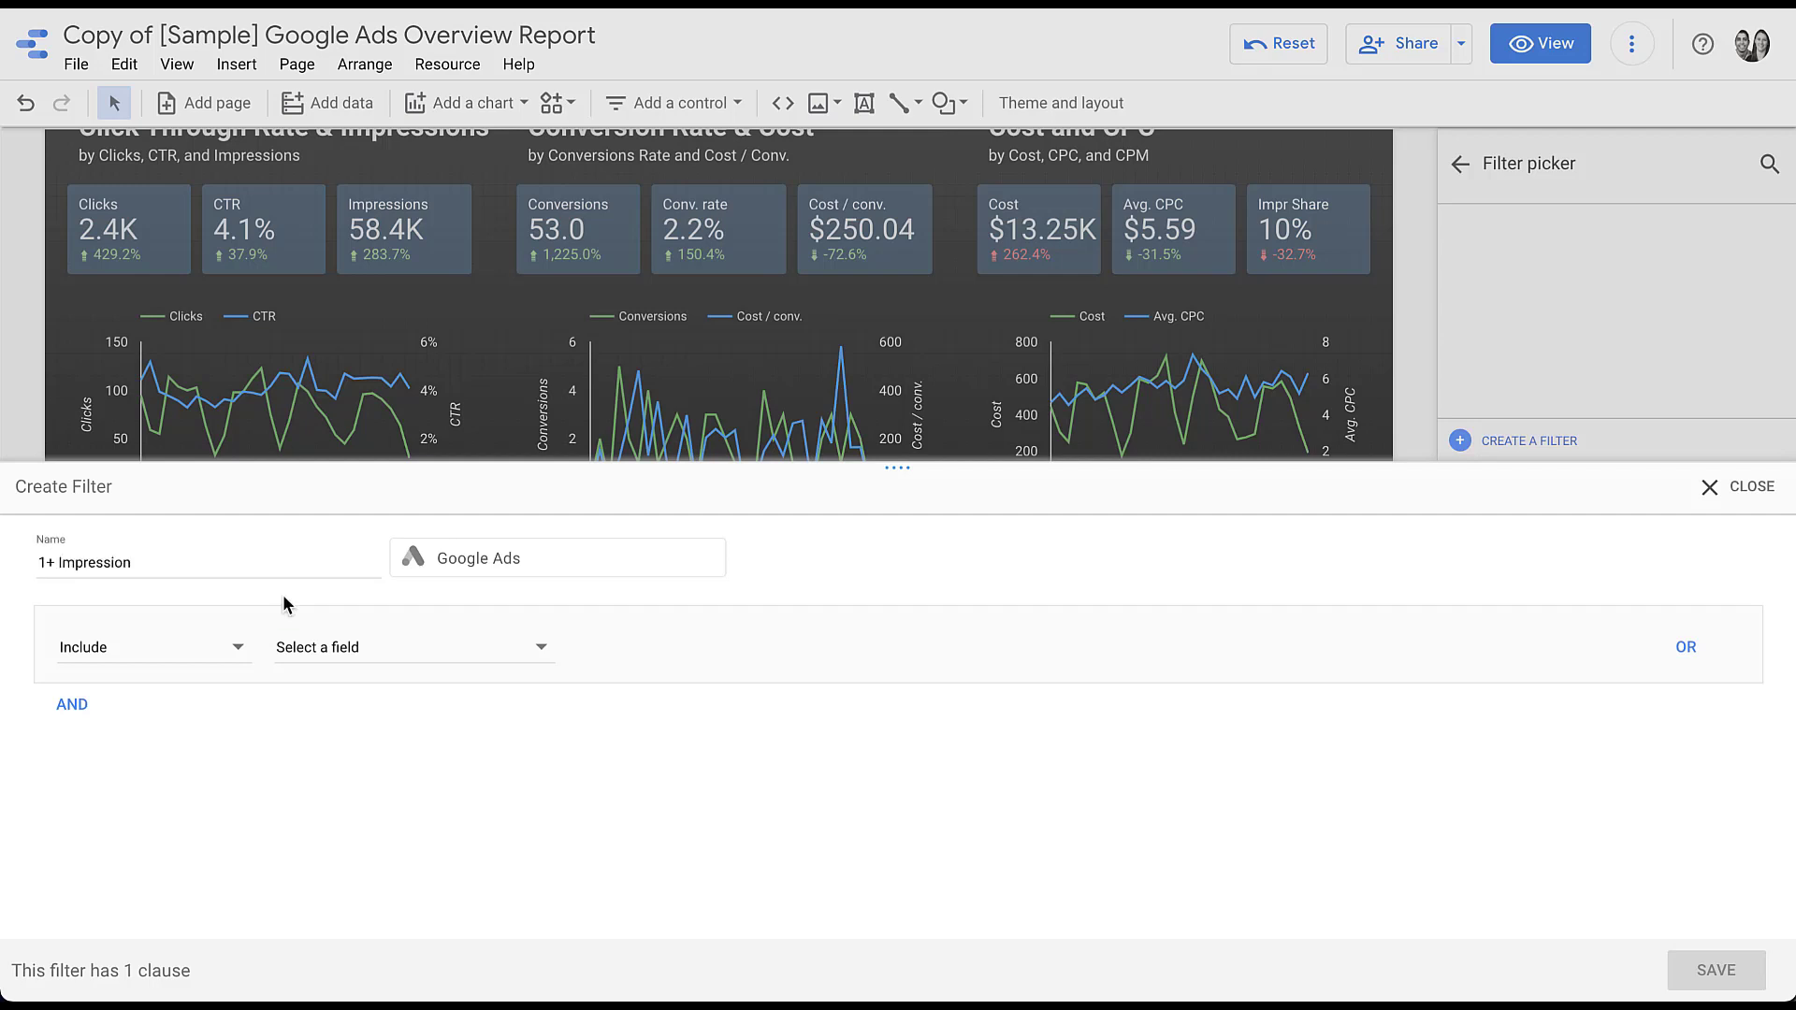
Make the 1+ Impression filter include only Impressions greater than 0, and save it to the Top Campaigns table
{"action": "left_click", "coordinate": [465, 652]}
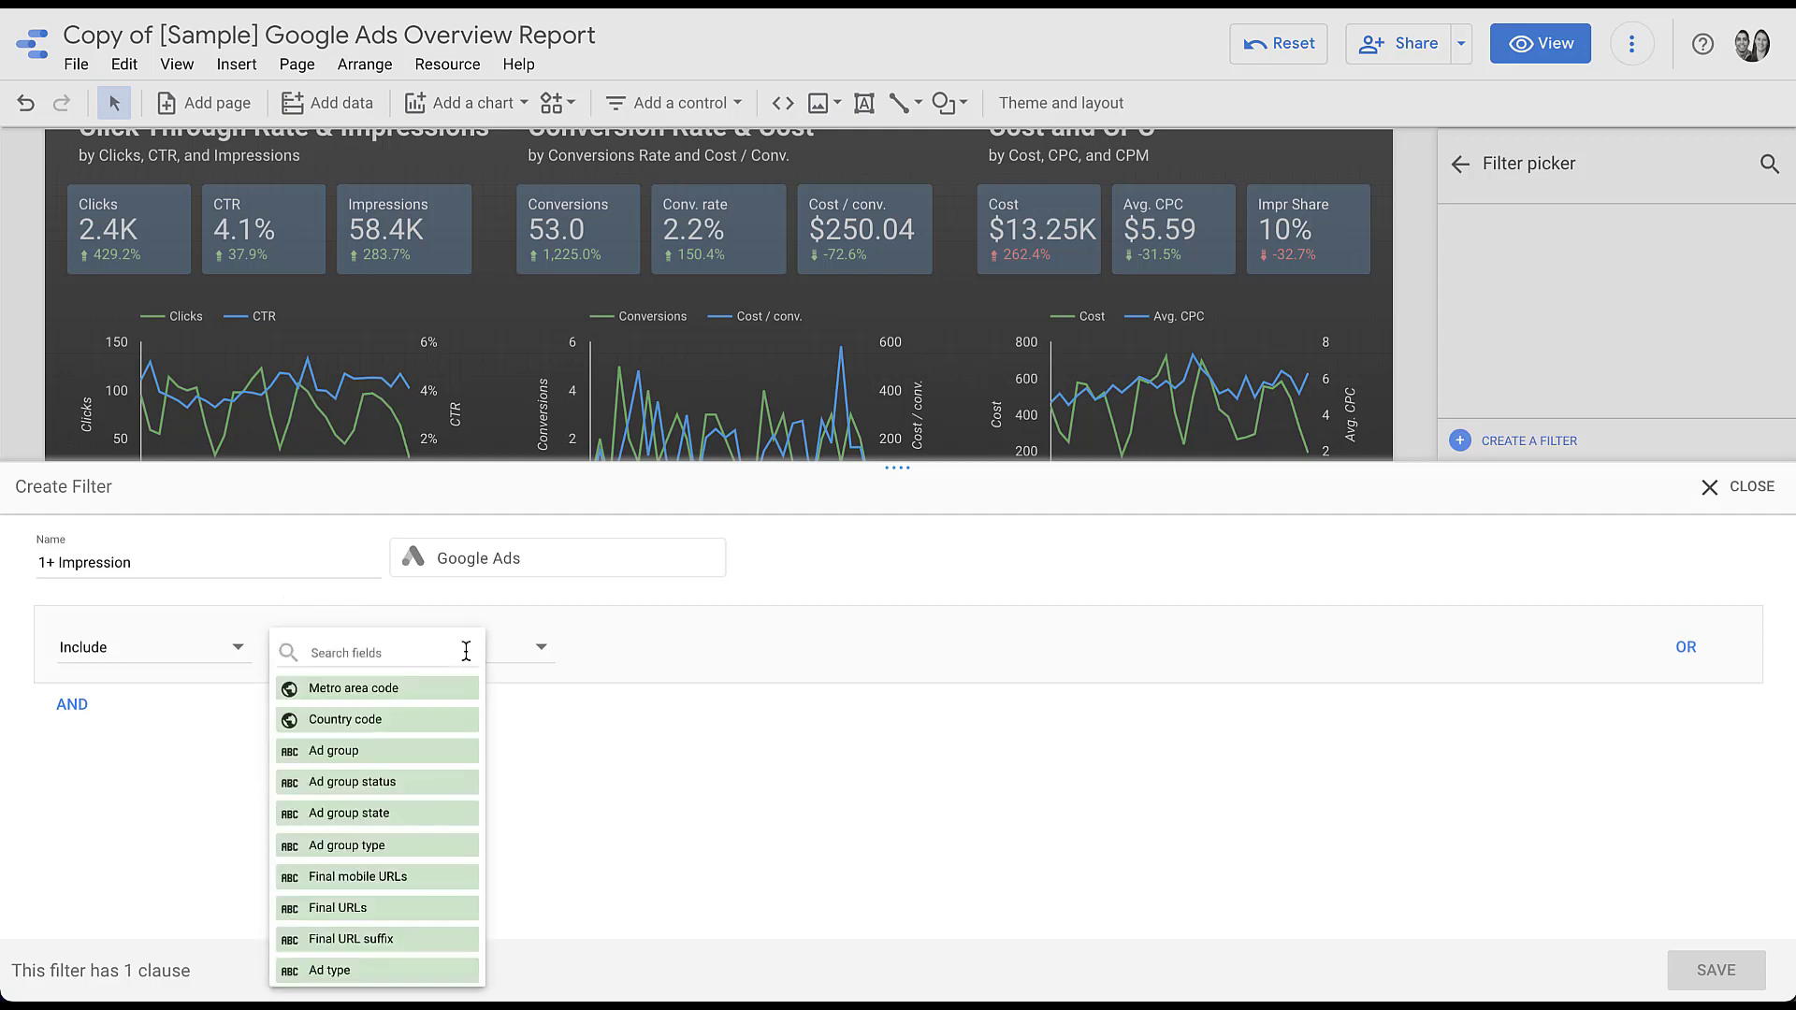
{"action": "left_click", "coordinate": [437, 653]}
{"action": "type", "text": "impre"}
{"action": "left_click", "coordinate": [409, 748]}
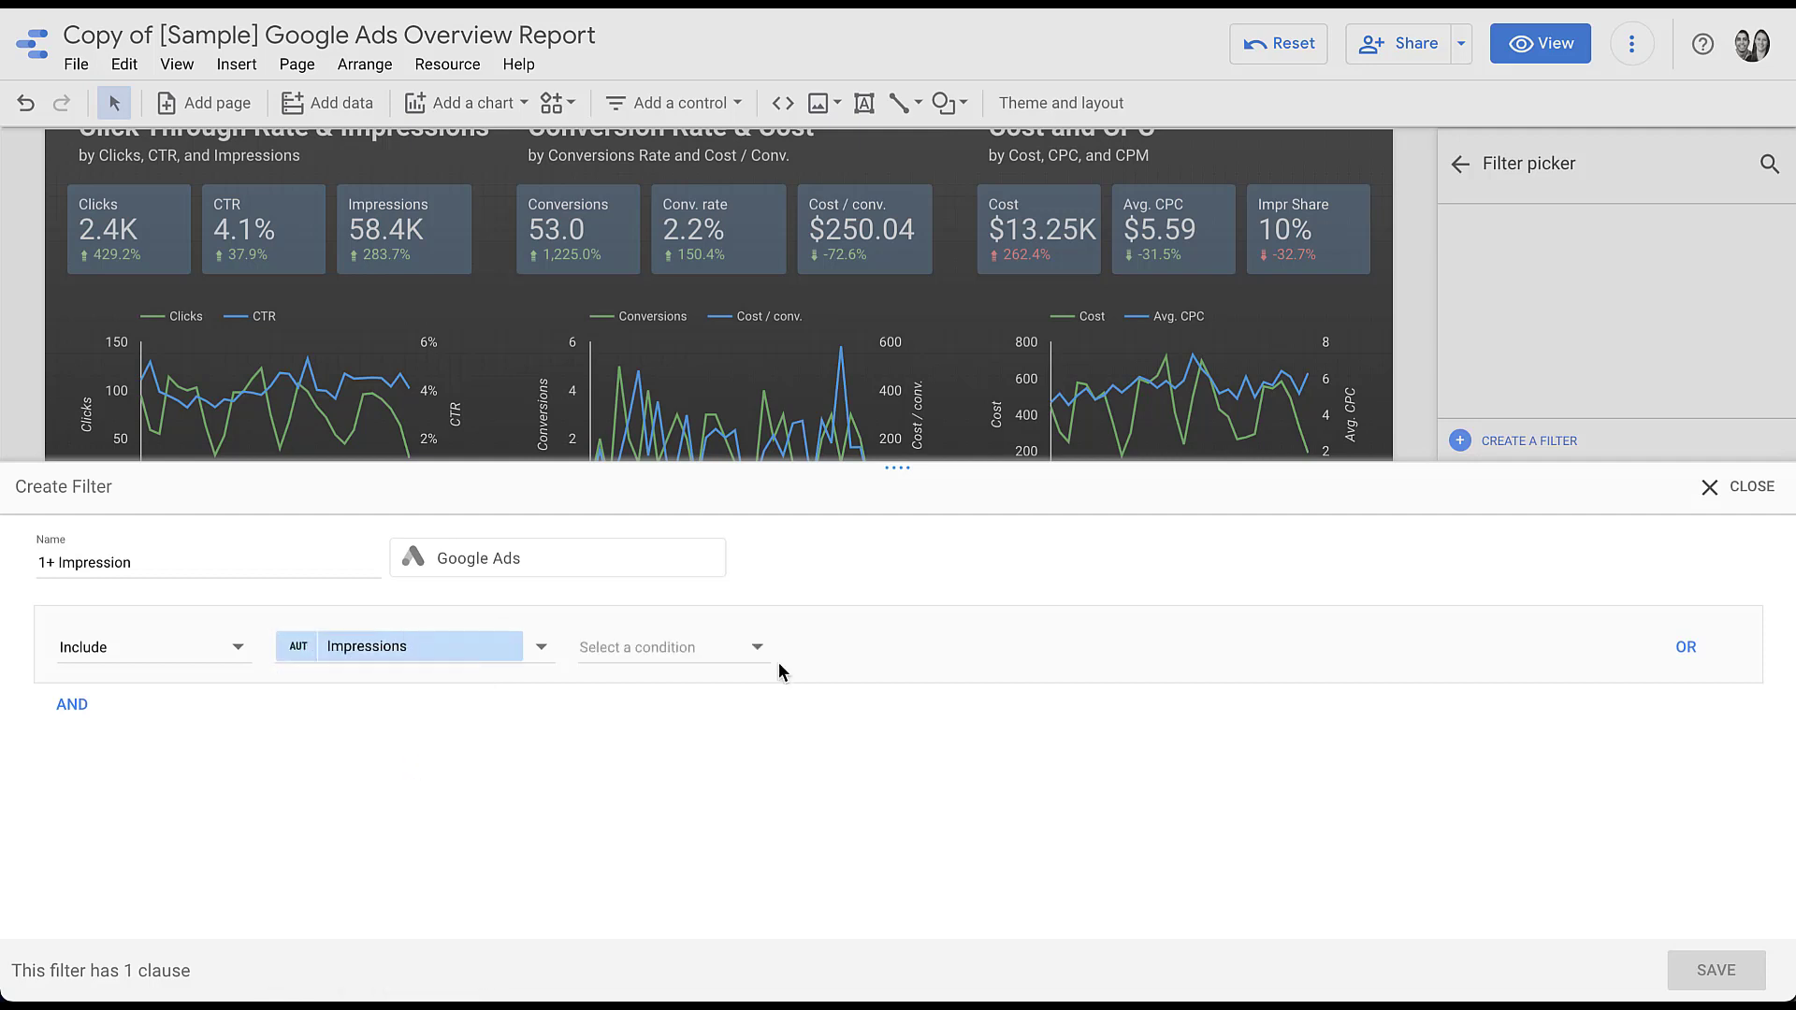
{"action": "left_click", "coordinate": [759, 648]}
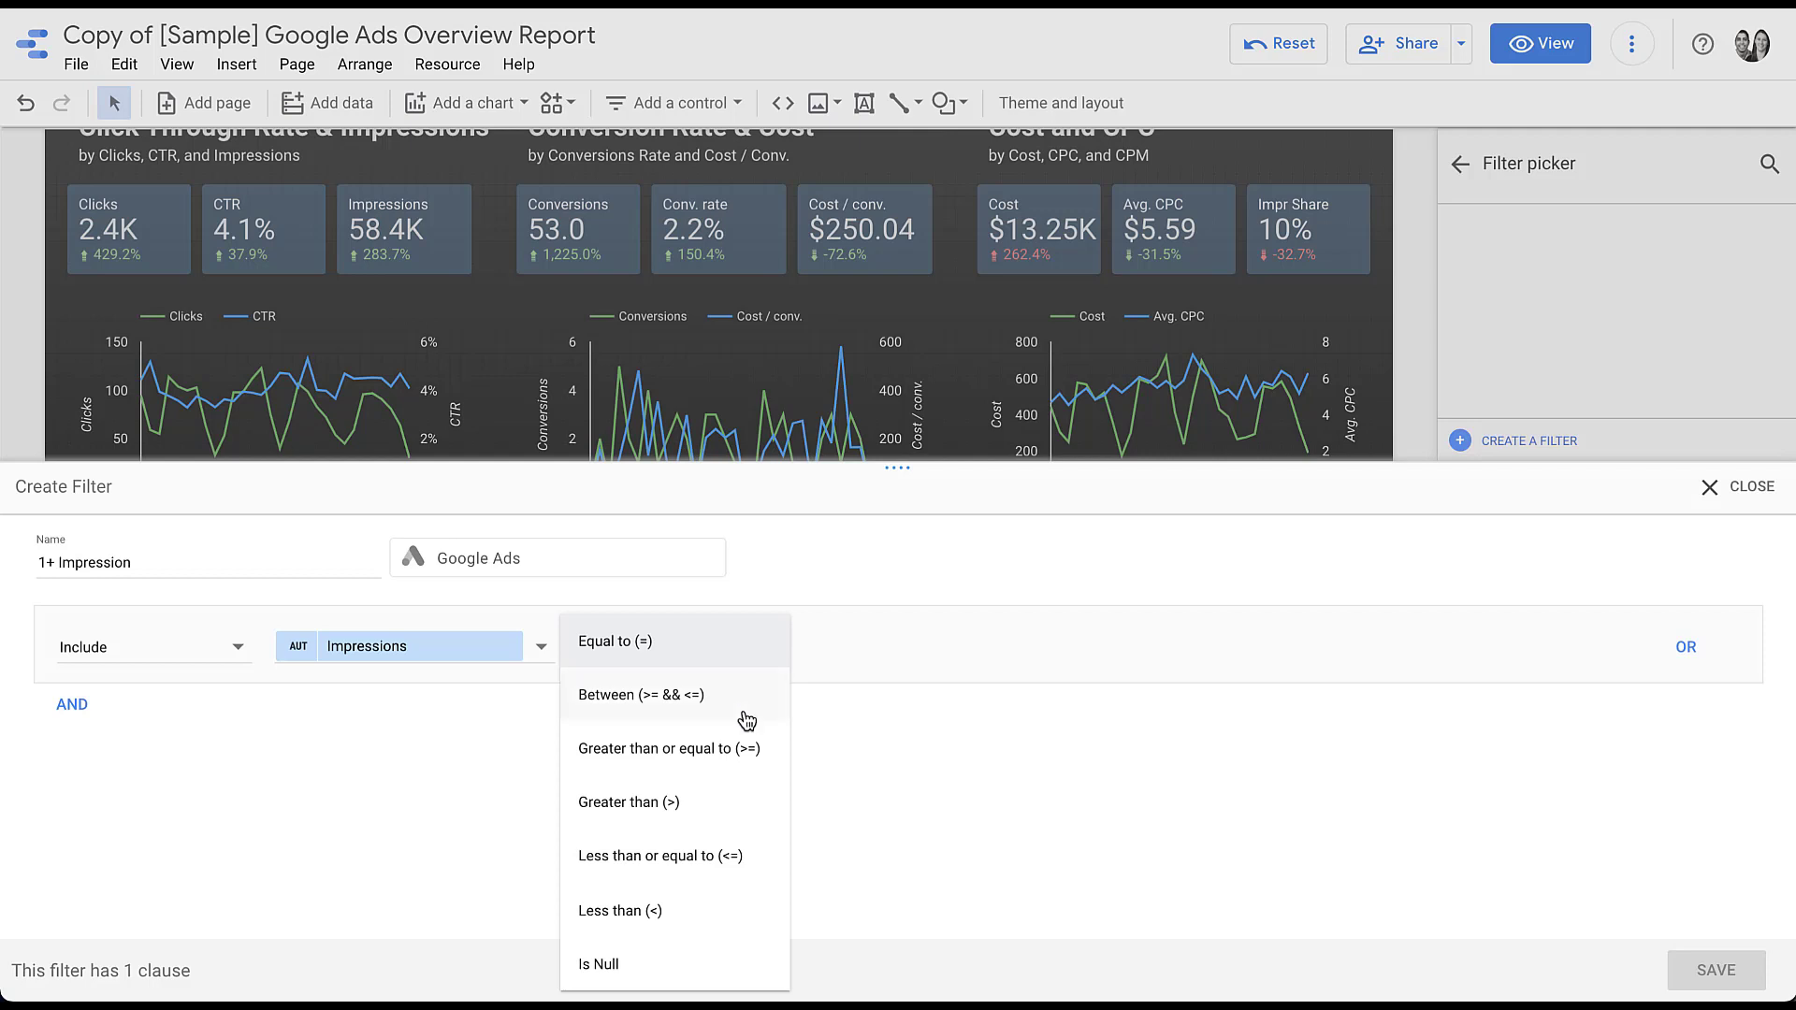
{"action": "left_click", "coordinate": [717, 803]}
{"action": "left_click", "coordinate": [896, 647]}
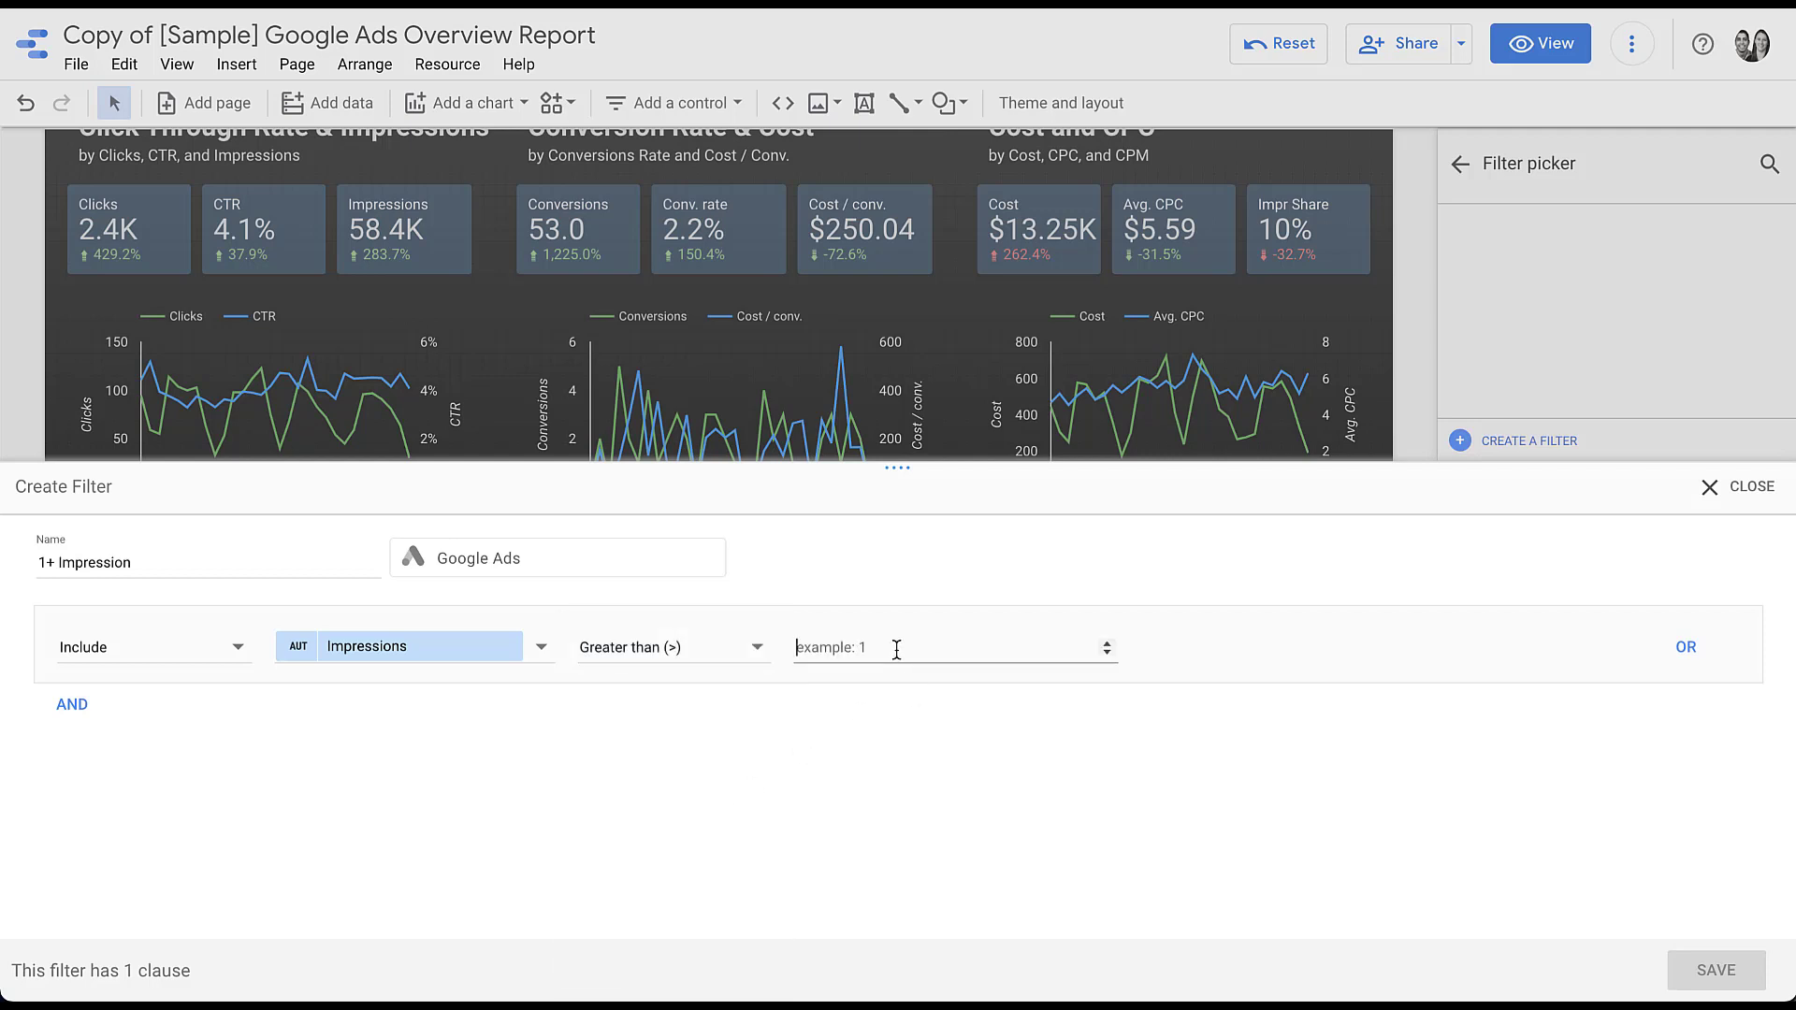
{"action": "type", "text": "0"}
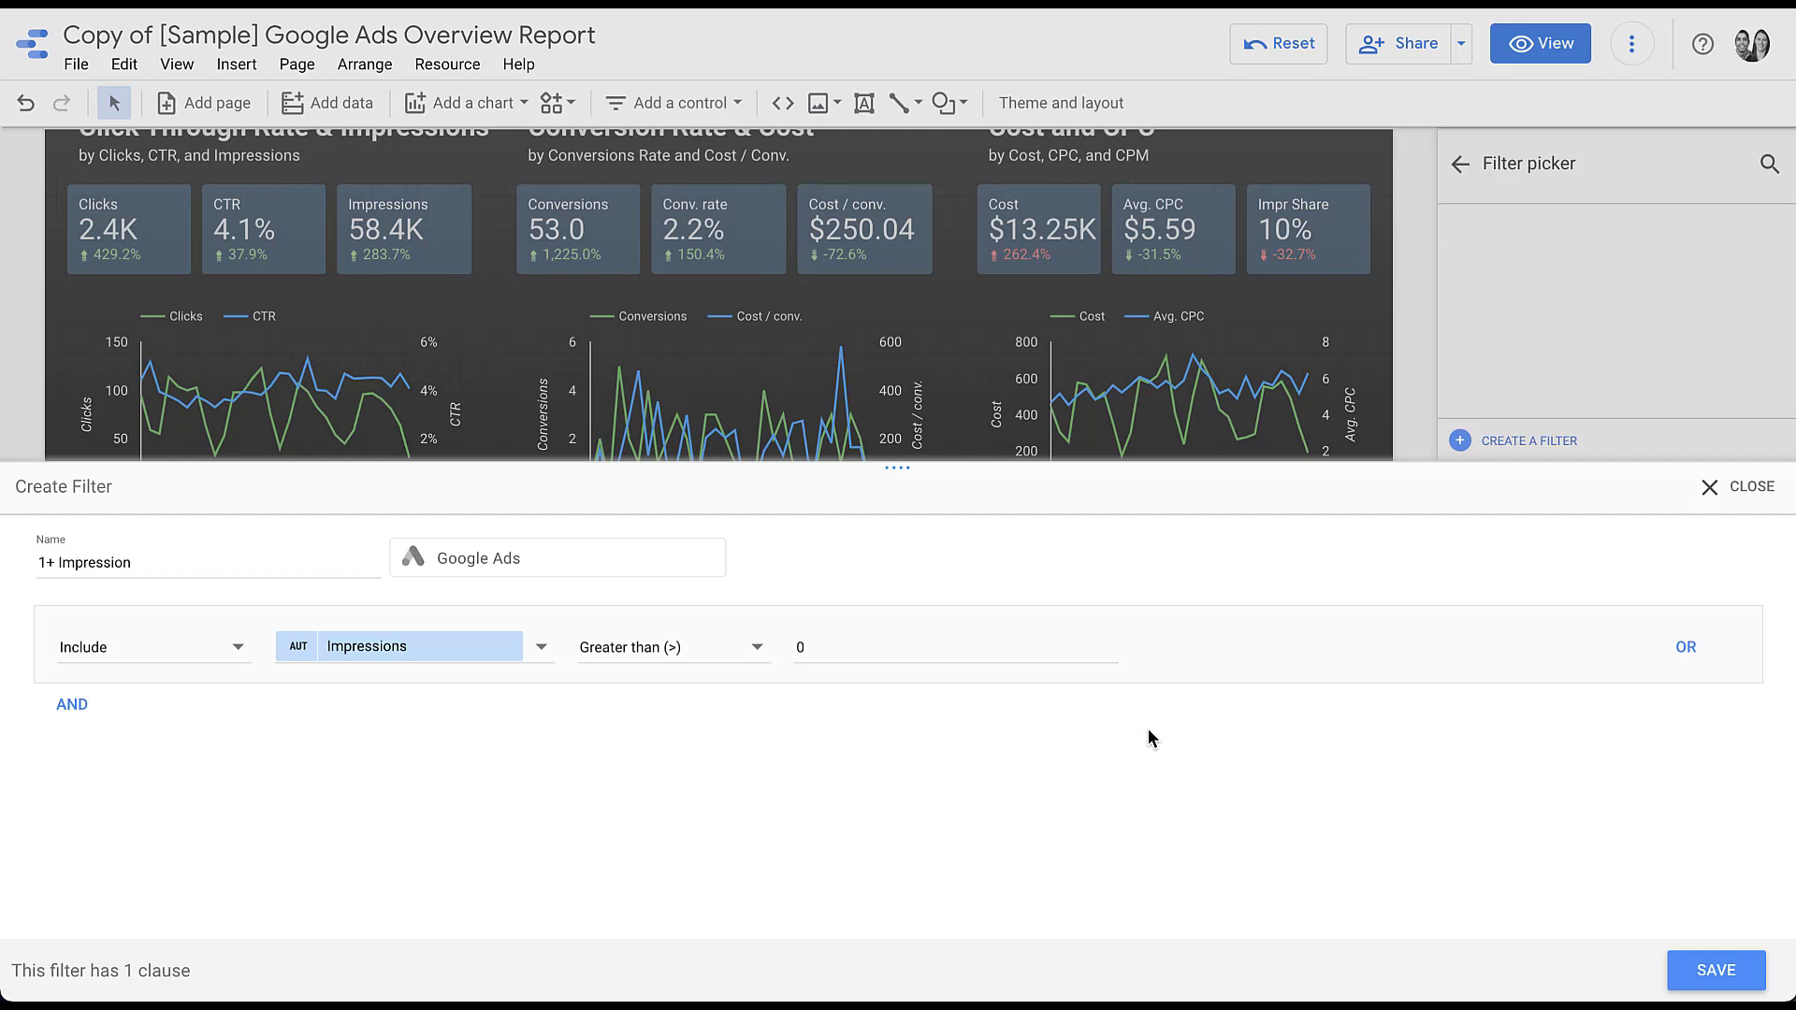
{"action": "left_click", "coordinate": [1695, 974]}
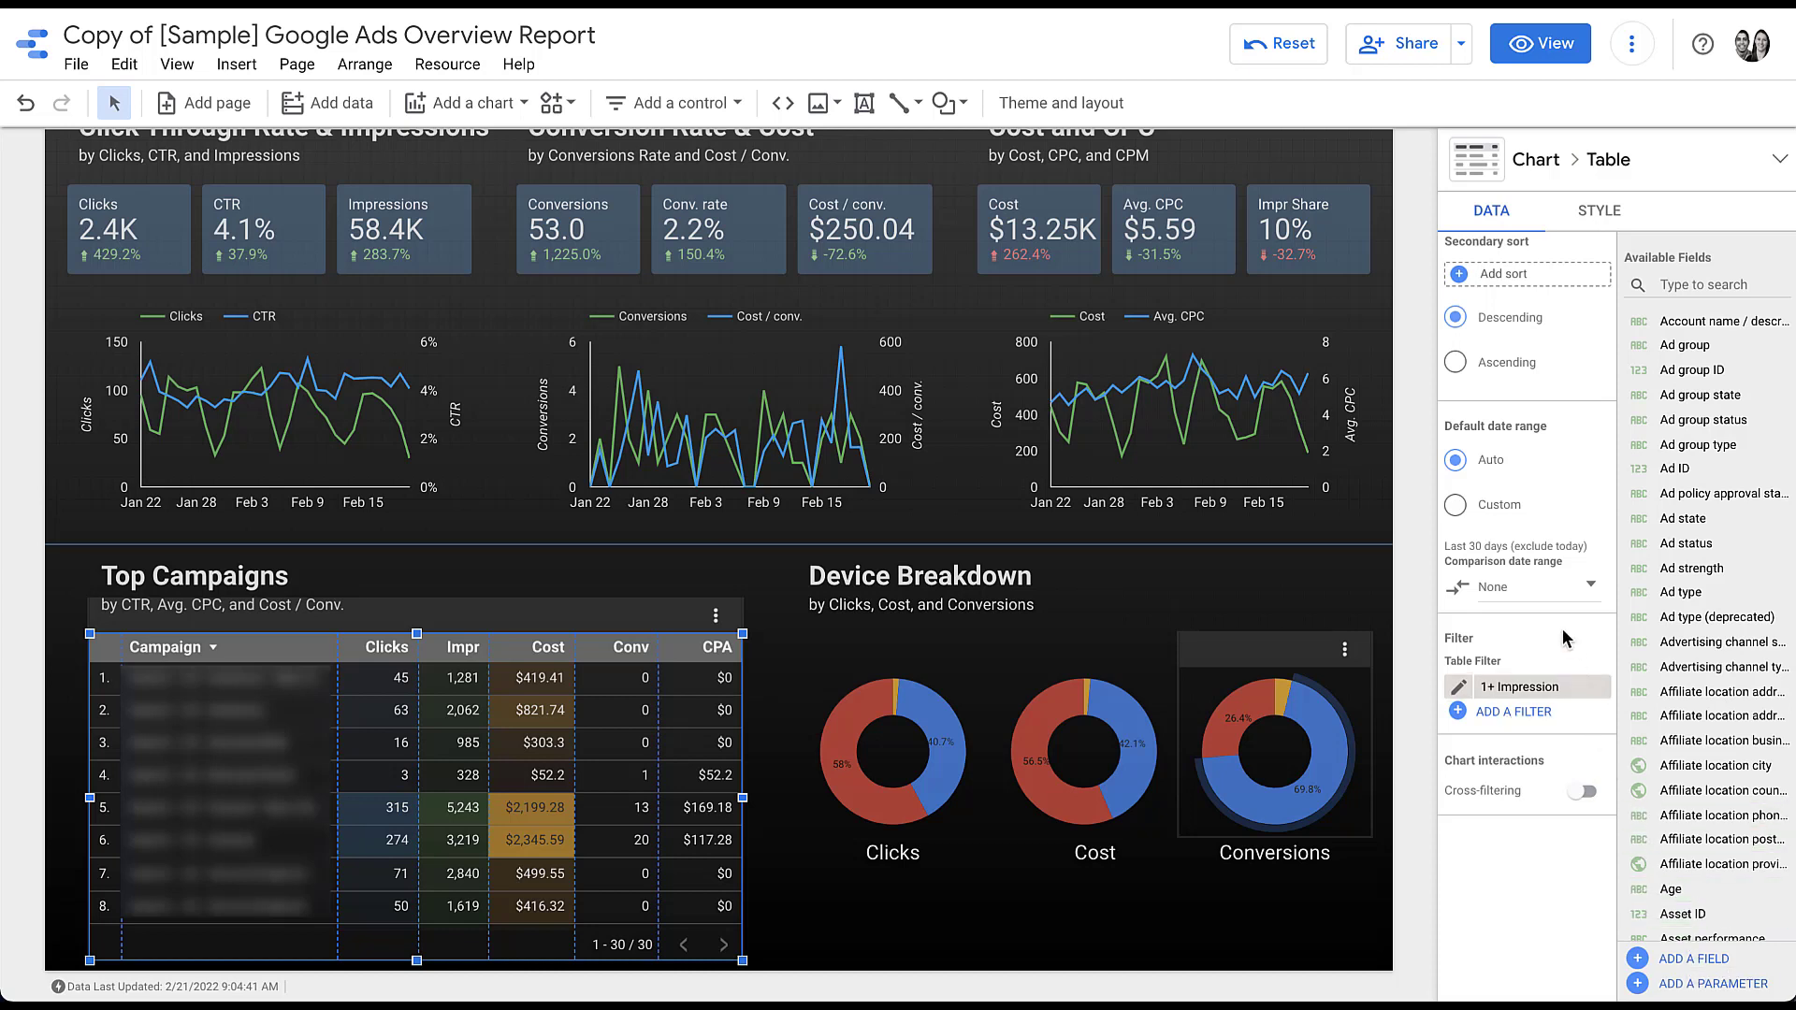
Sort the Top Campaigns table by Conversions in descending order
{"action": "scroll", "coordinate": [1552, 621], "scroll_direction": "up", "scroll_amount": 4}
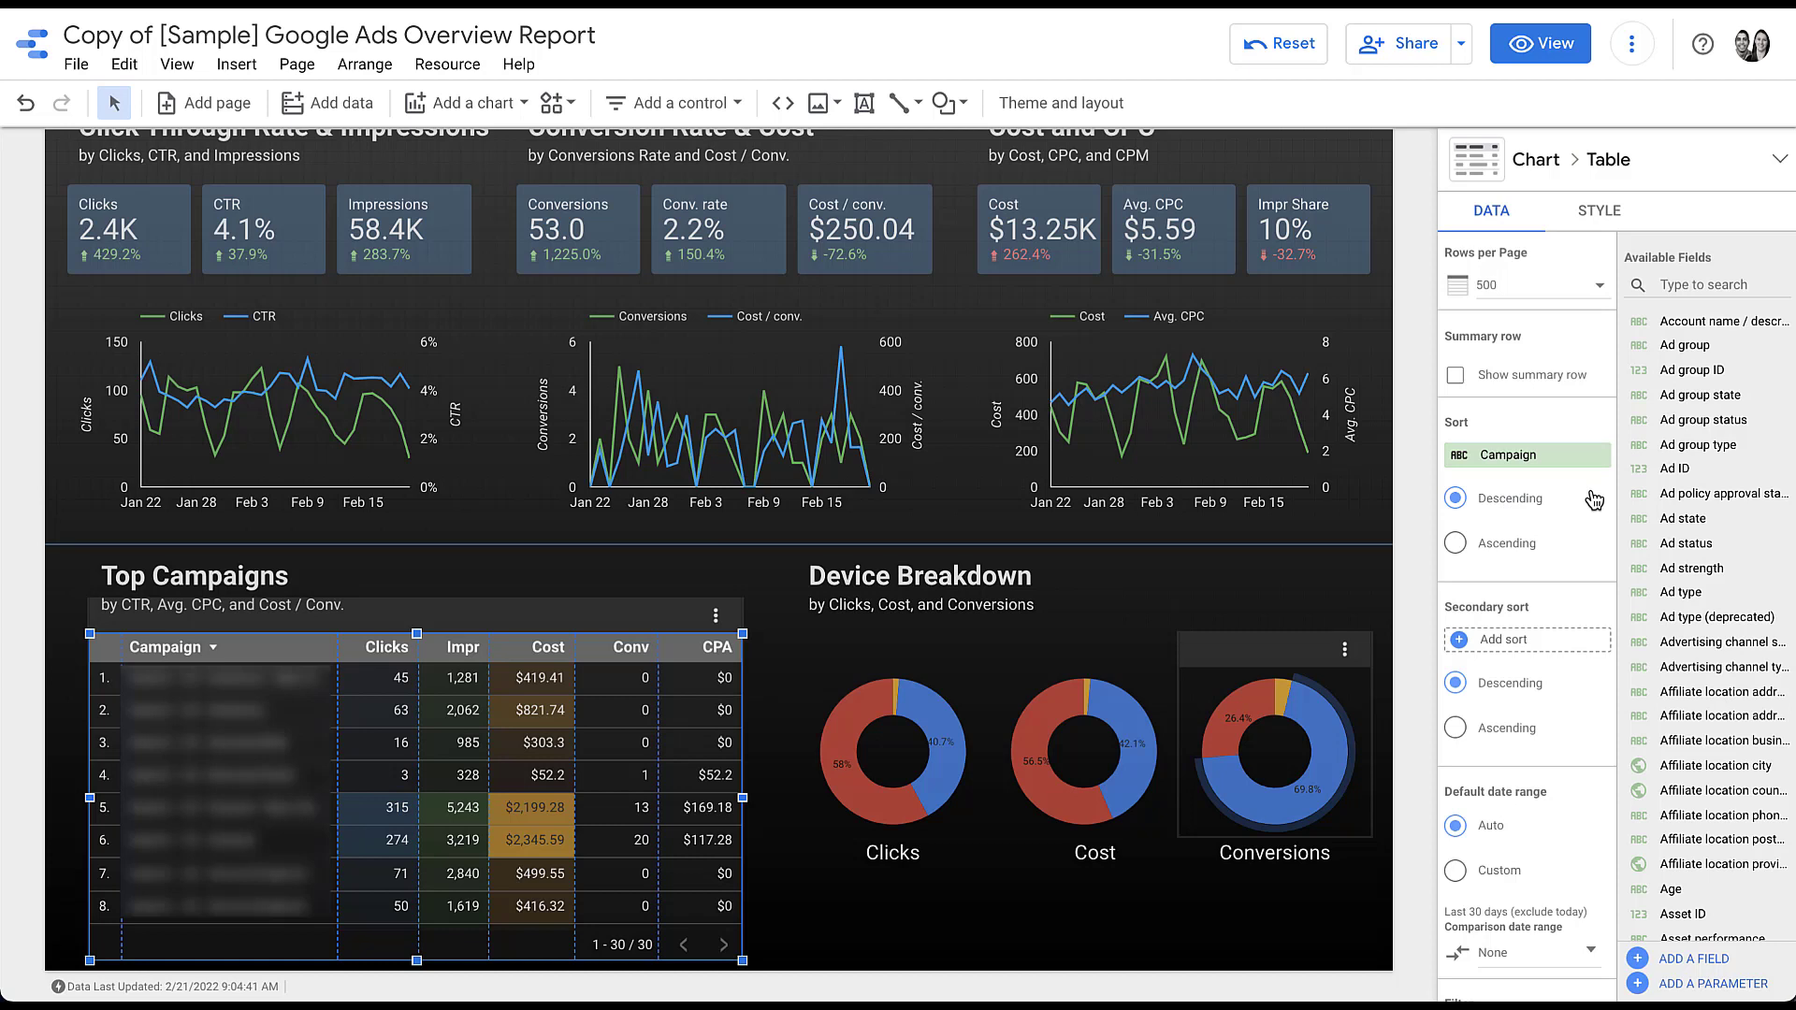
{"action": "left_click", "coordinate": [1542, 459]}
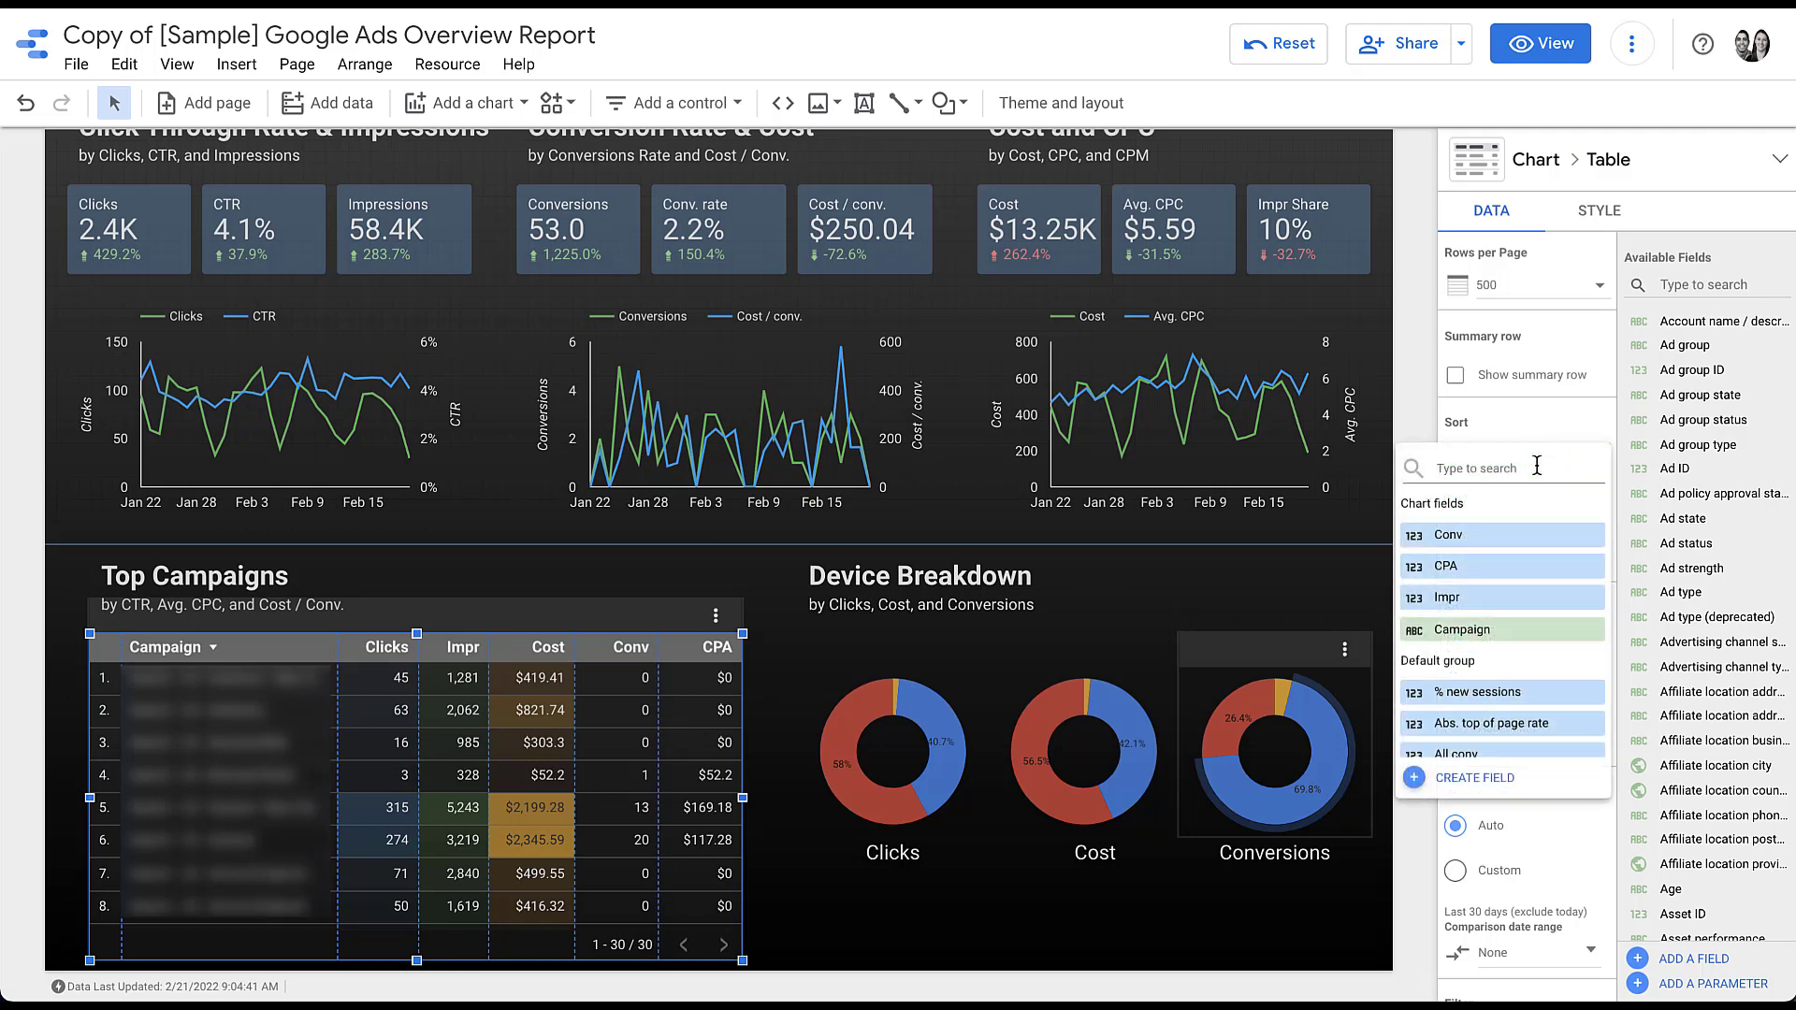
{"action": "left_click", "coordinate": [1500, 539]}
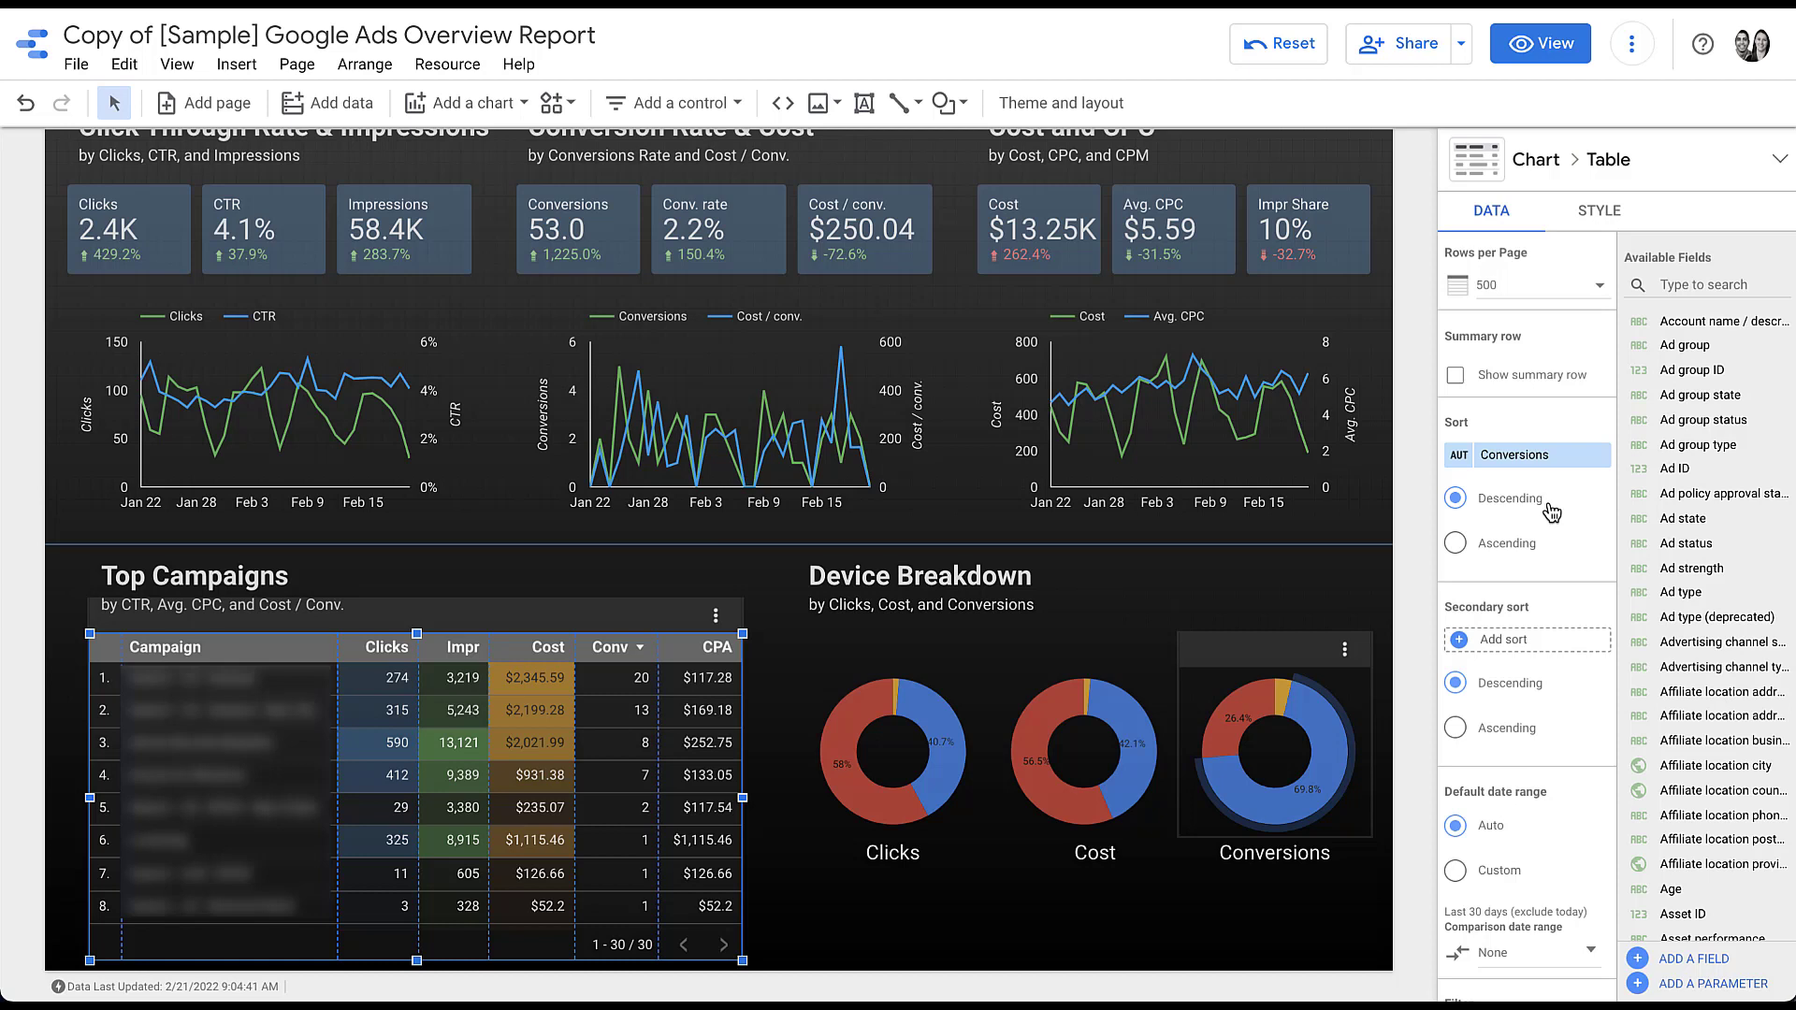
{"action": "left_click", "coordinate": [1385, 606]}
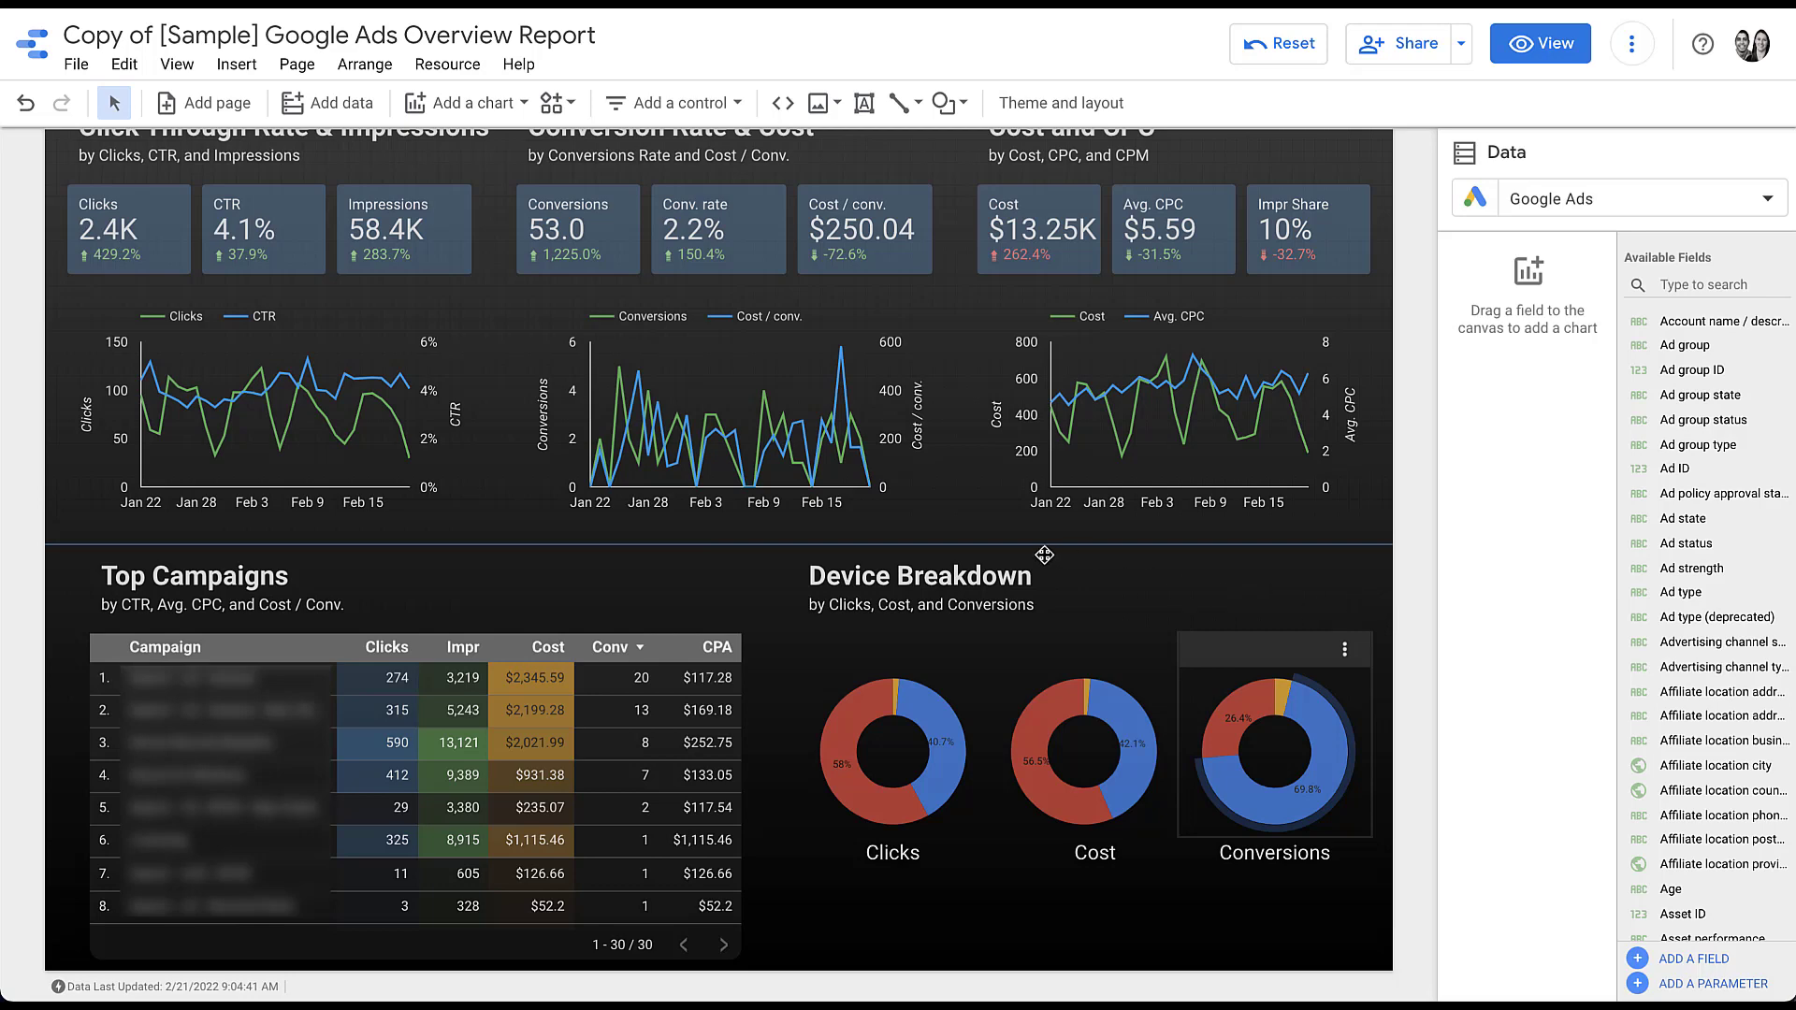
Change the Device Breakdown heading to Country Breakdown
{"action": "left_click", "coordinate": [890, 581]}
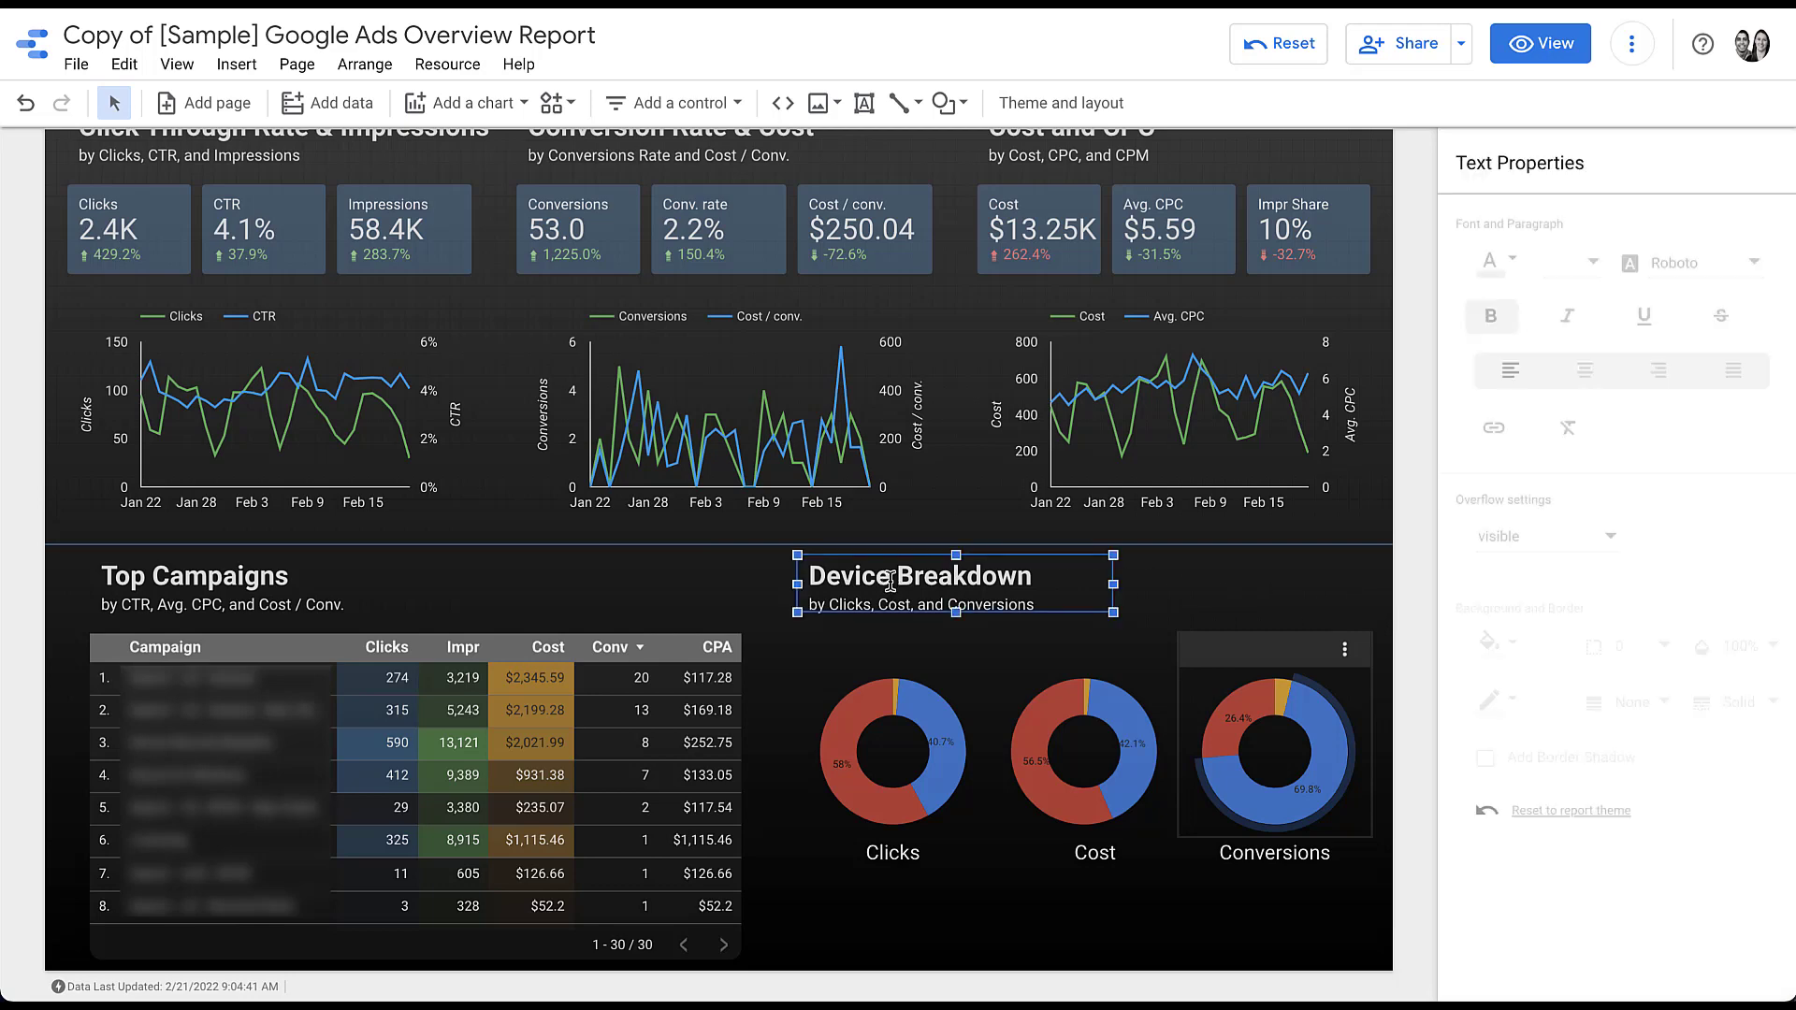
{"action": "double_click", "coordinate": [871, 578]}
{"action": "type", "text": "Country"}
{"action": "left_click", "coordinate": [1148, 608]}
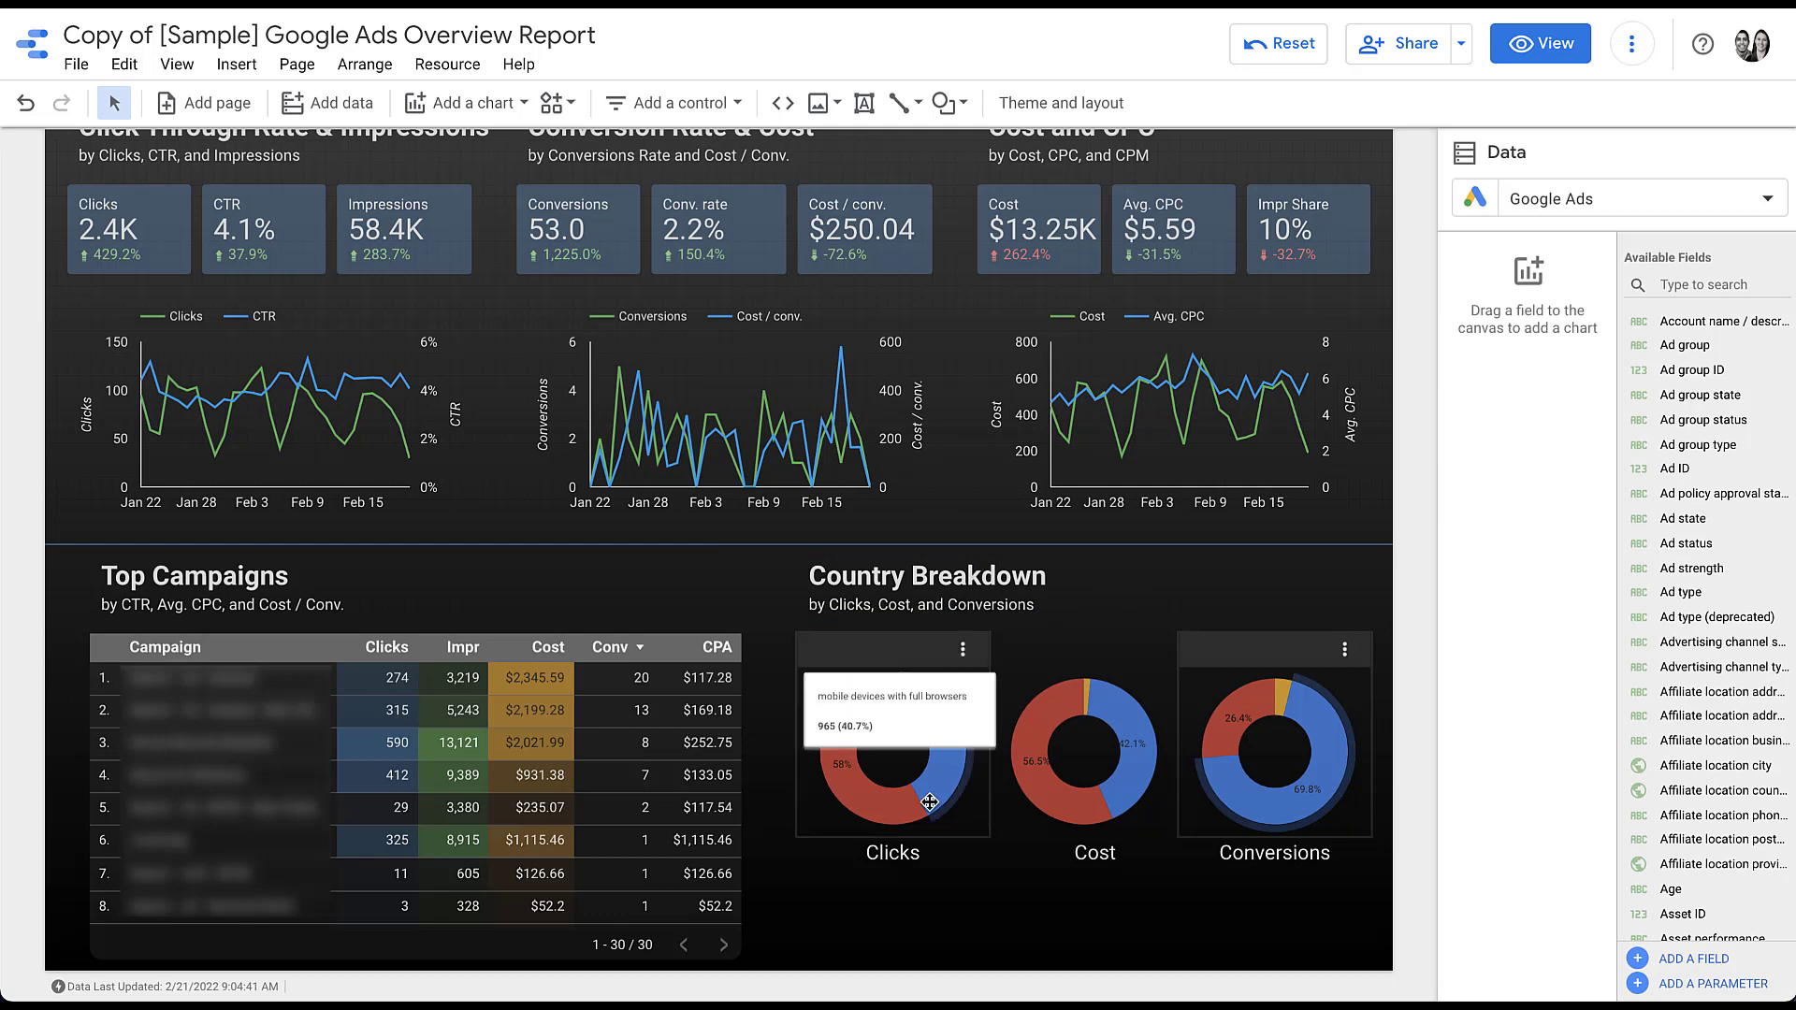
Set the Clicks donut chart's dimension to Country/Territory and inspect its slices
{"action": "left_click", "coordinate": [964, 819]}
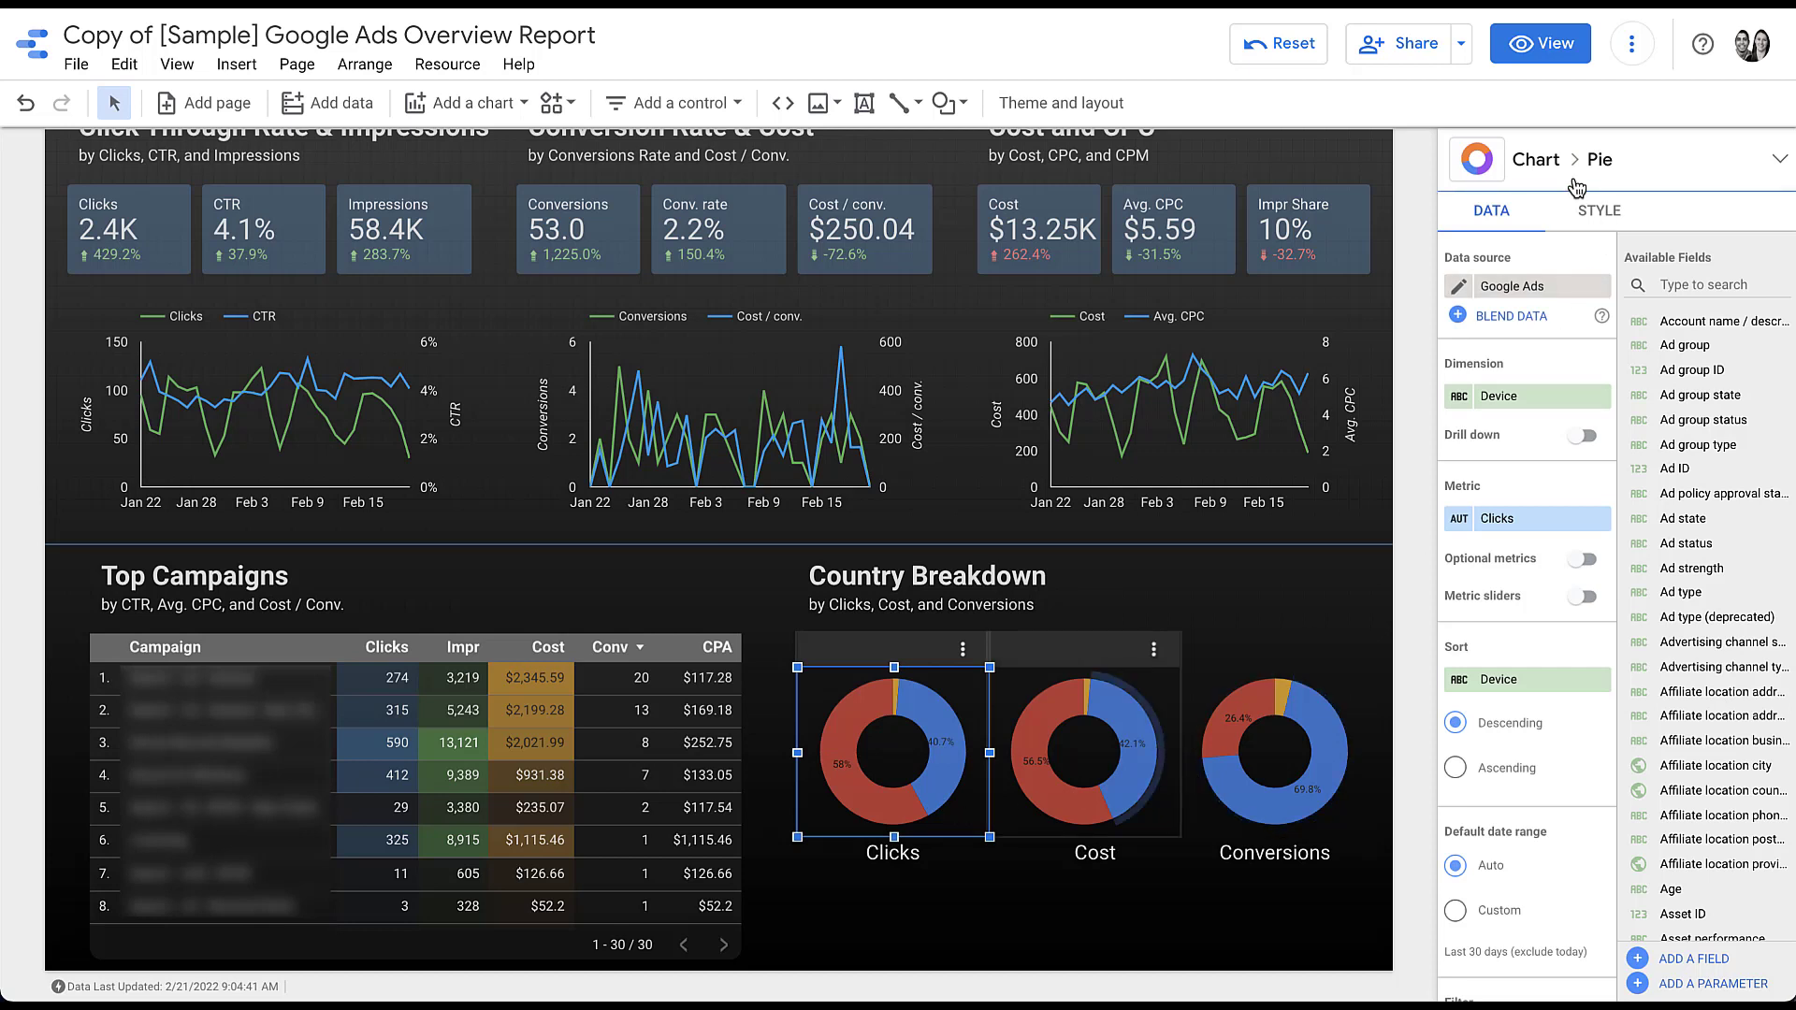
{"action": "left_click", "coordinate": [1517, 400]}
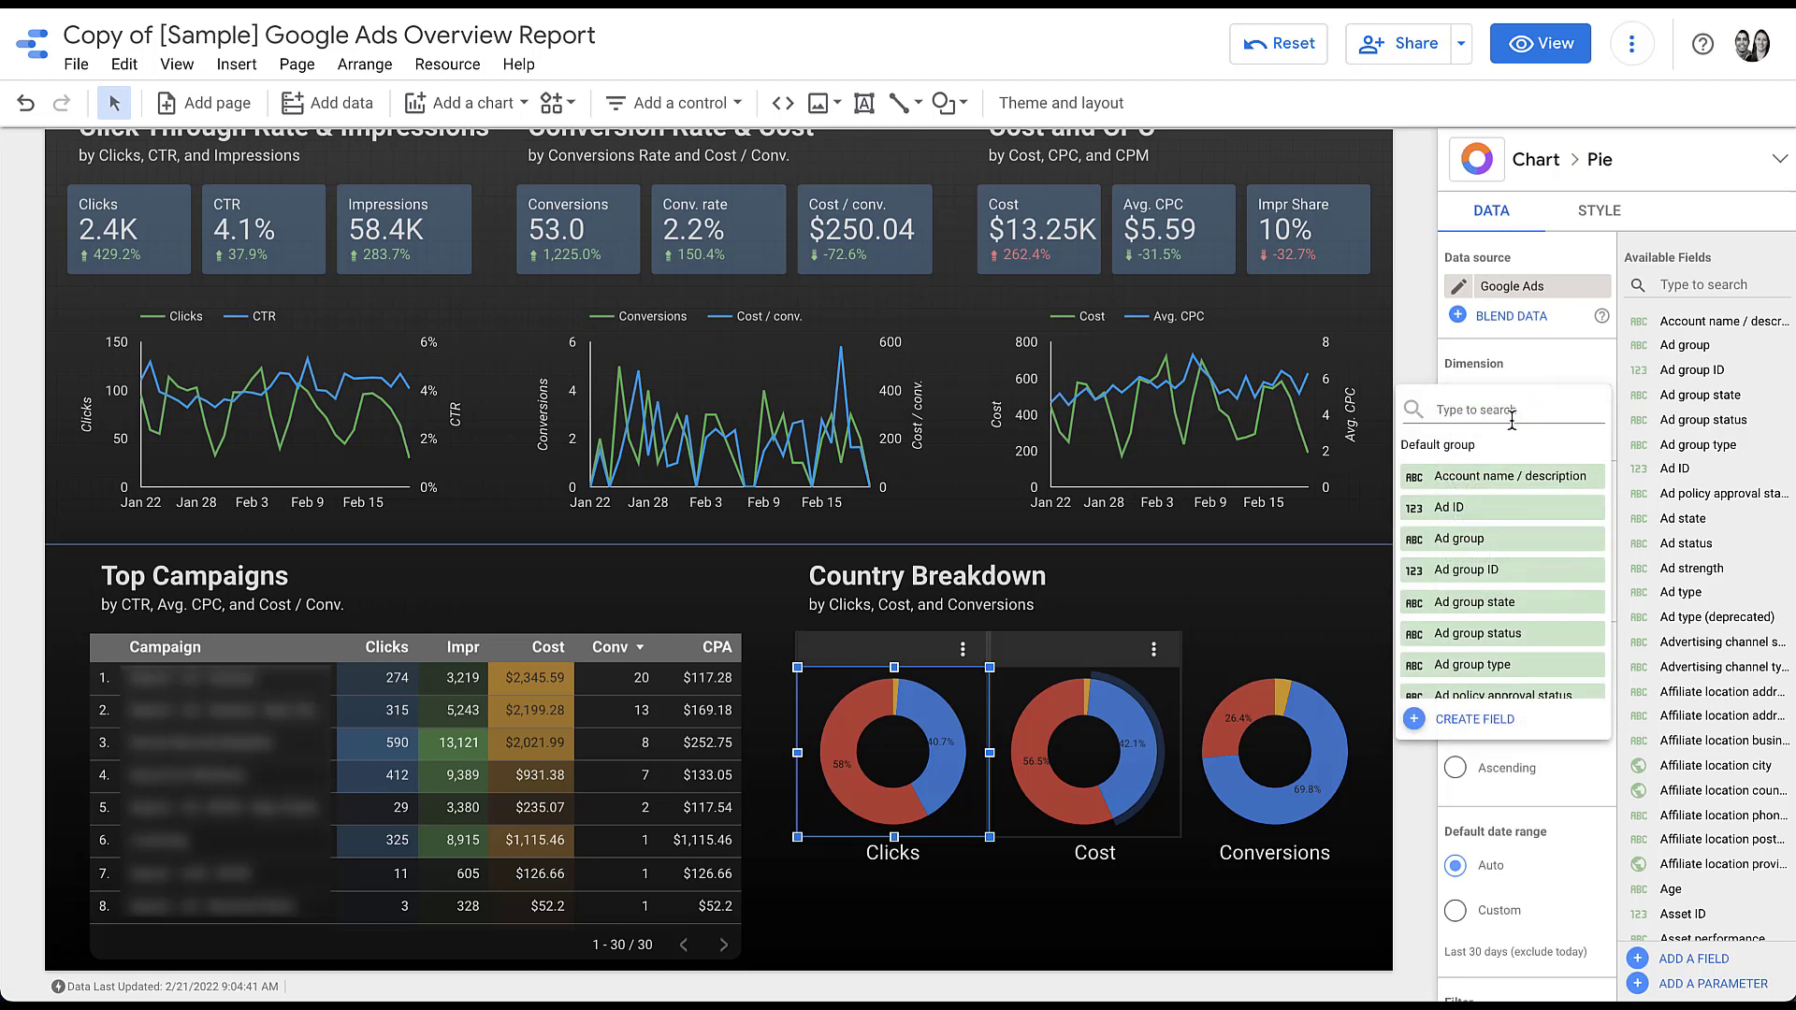
{"action": "key", "text": "ctrl+z"}
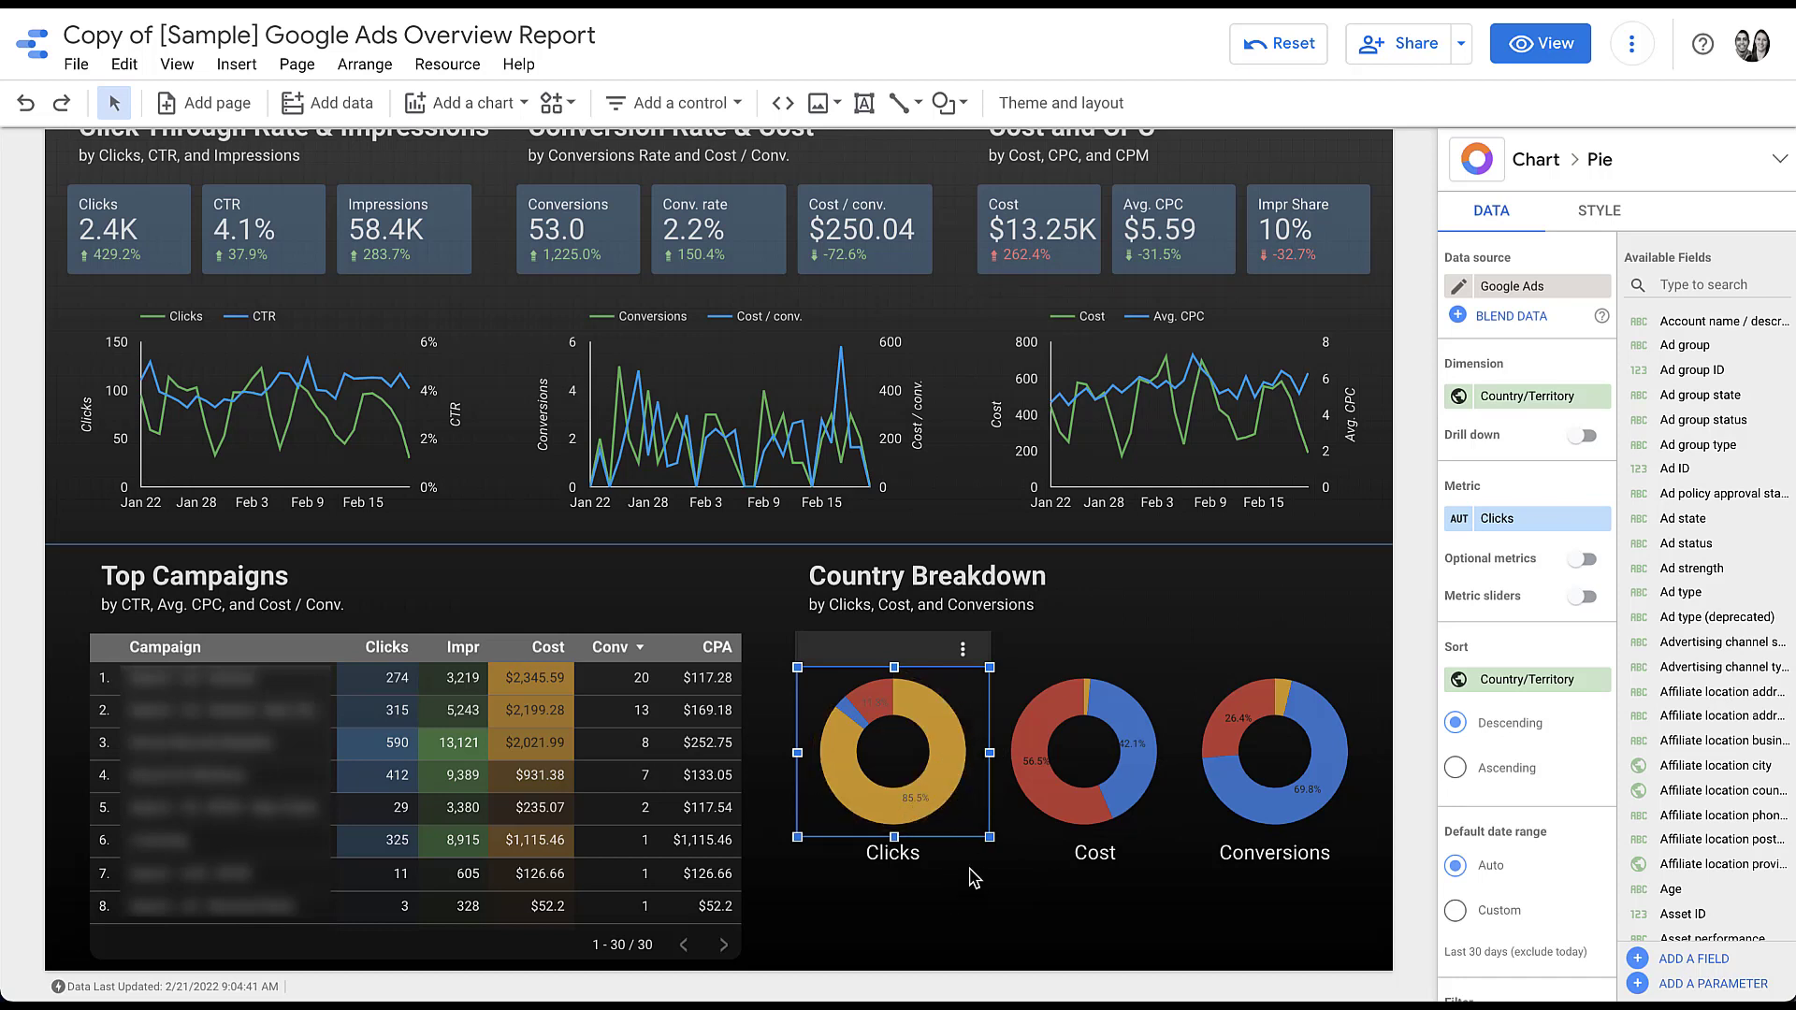
{"action": "mouse_move", "coordinate": [939, 770]}
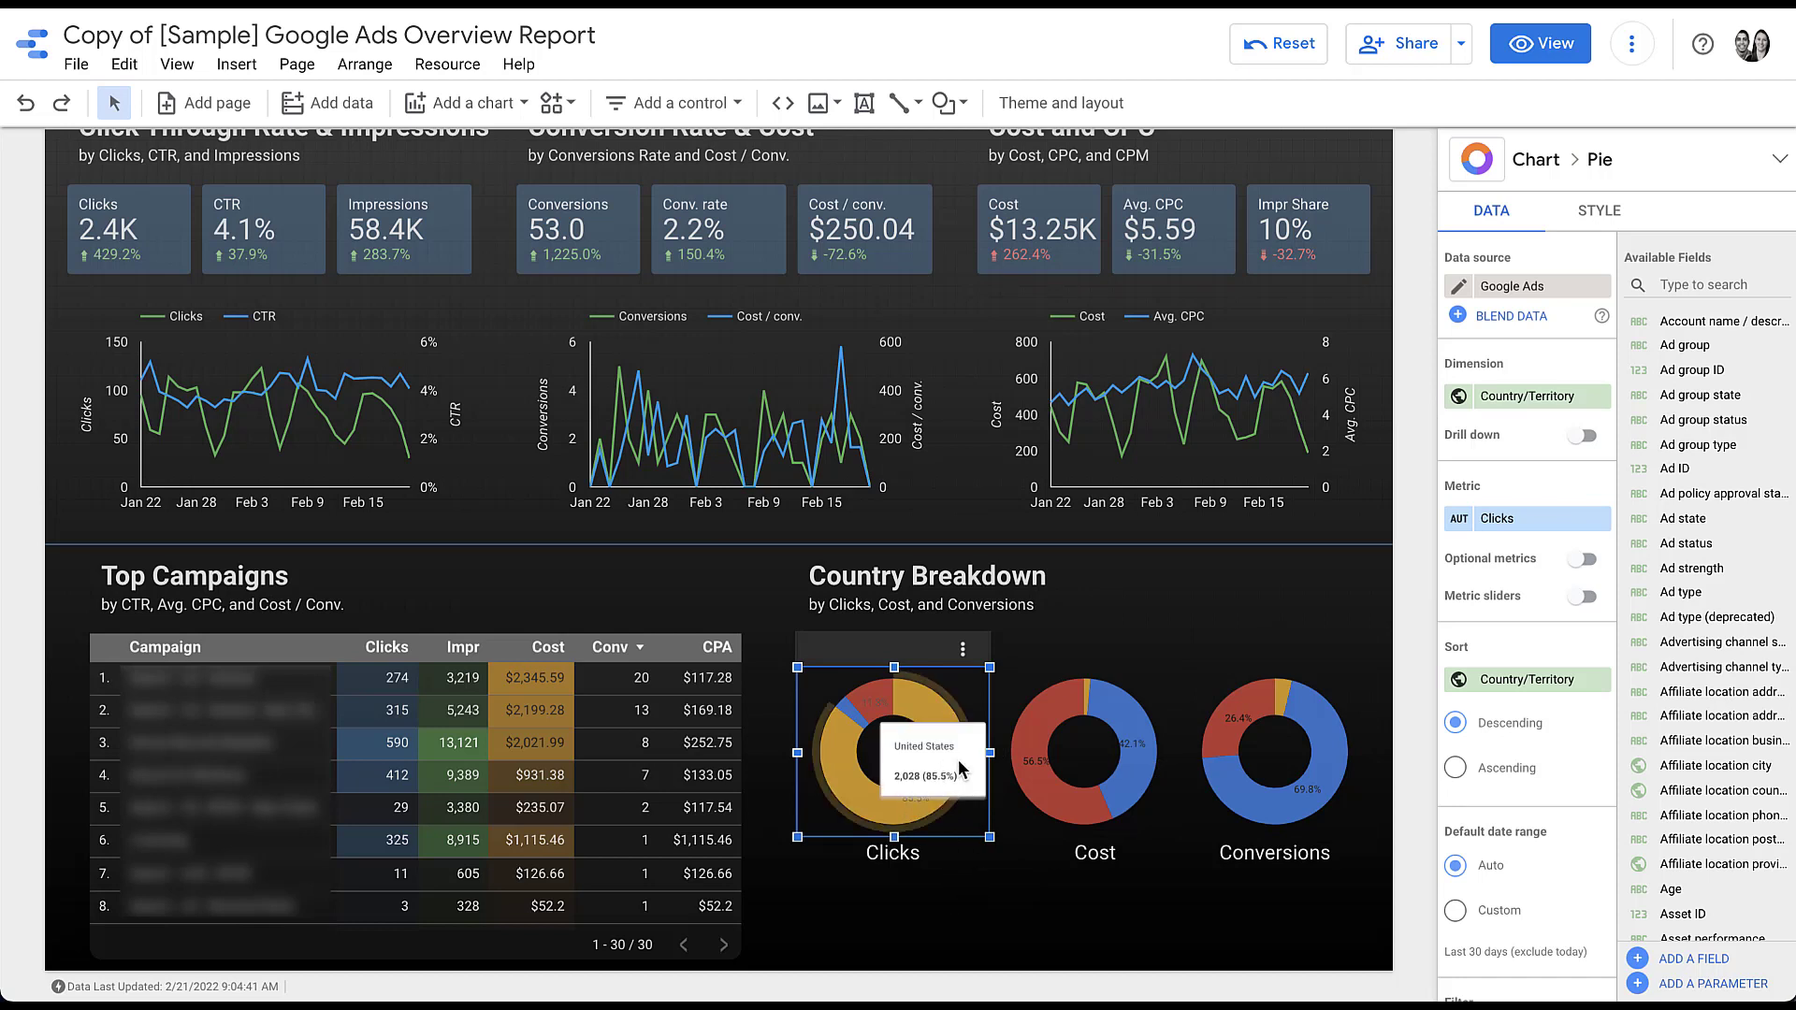
{"action": "mouse_move", "coordinate": [849, 710]}
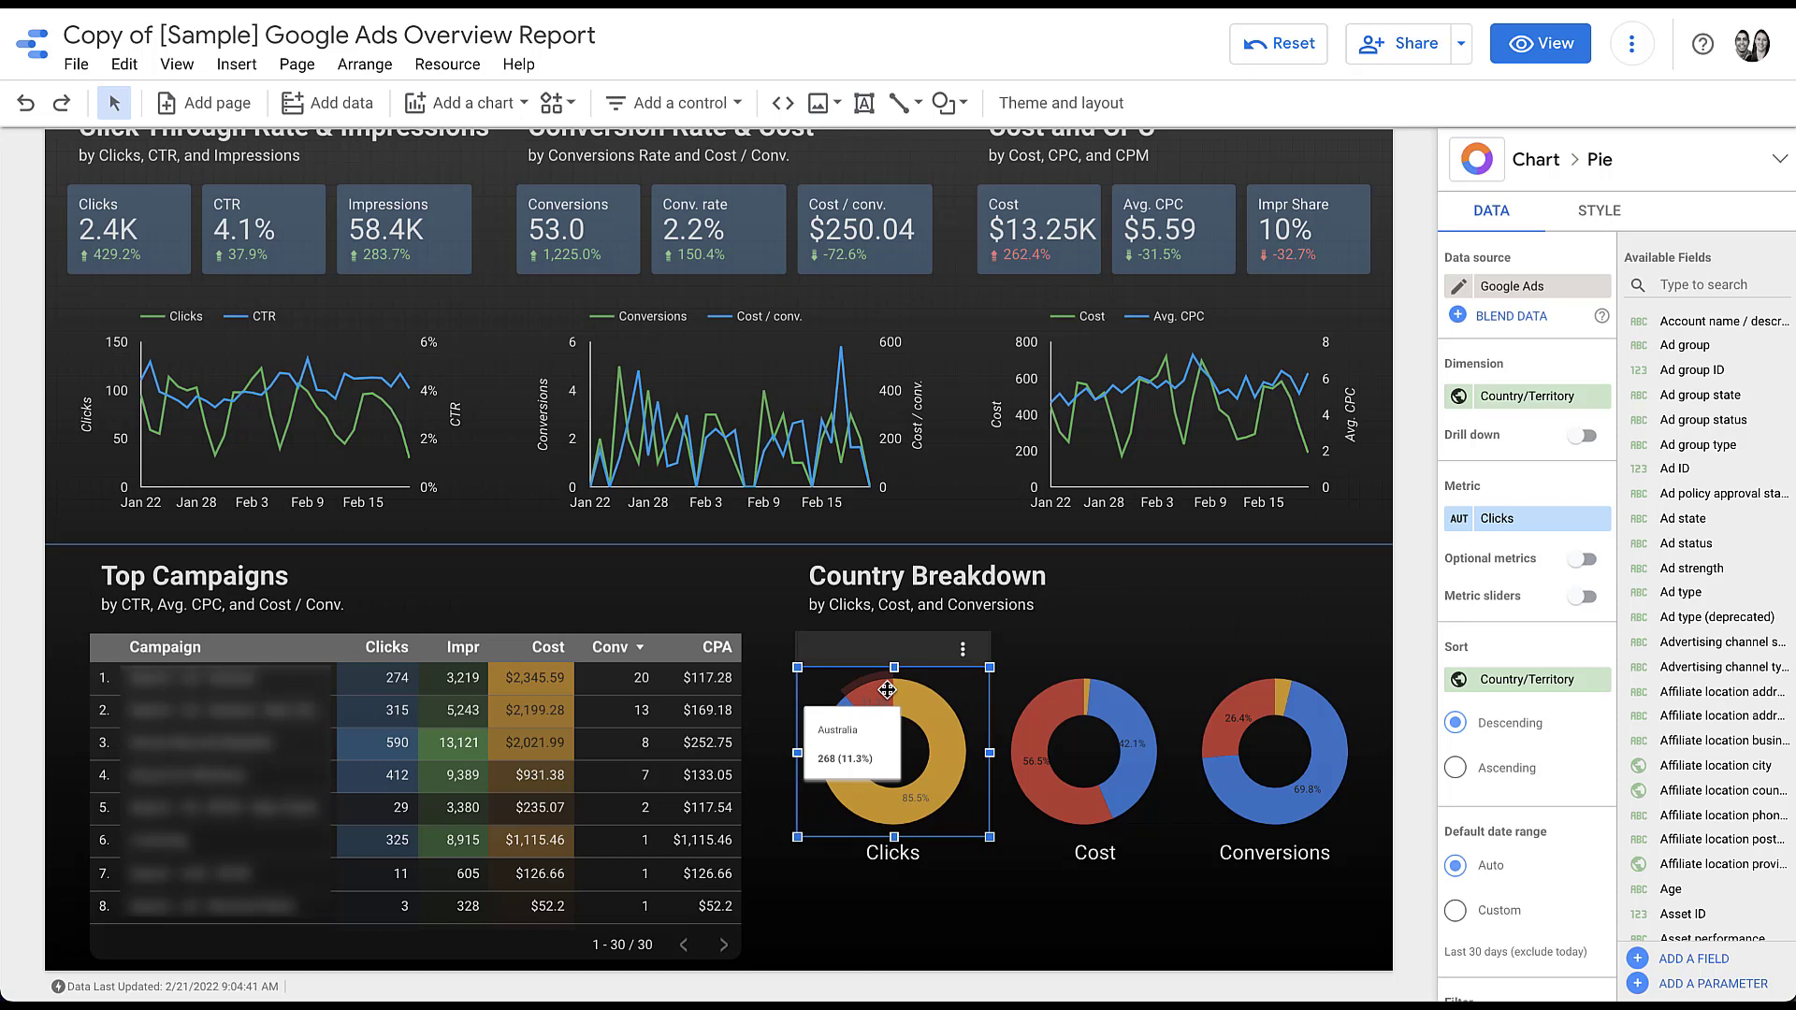
Set the dimension of the Cost and Conversions donut charts to Country/Territory
{"action": "left_click", "coordinate": [1144, 813]}
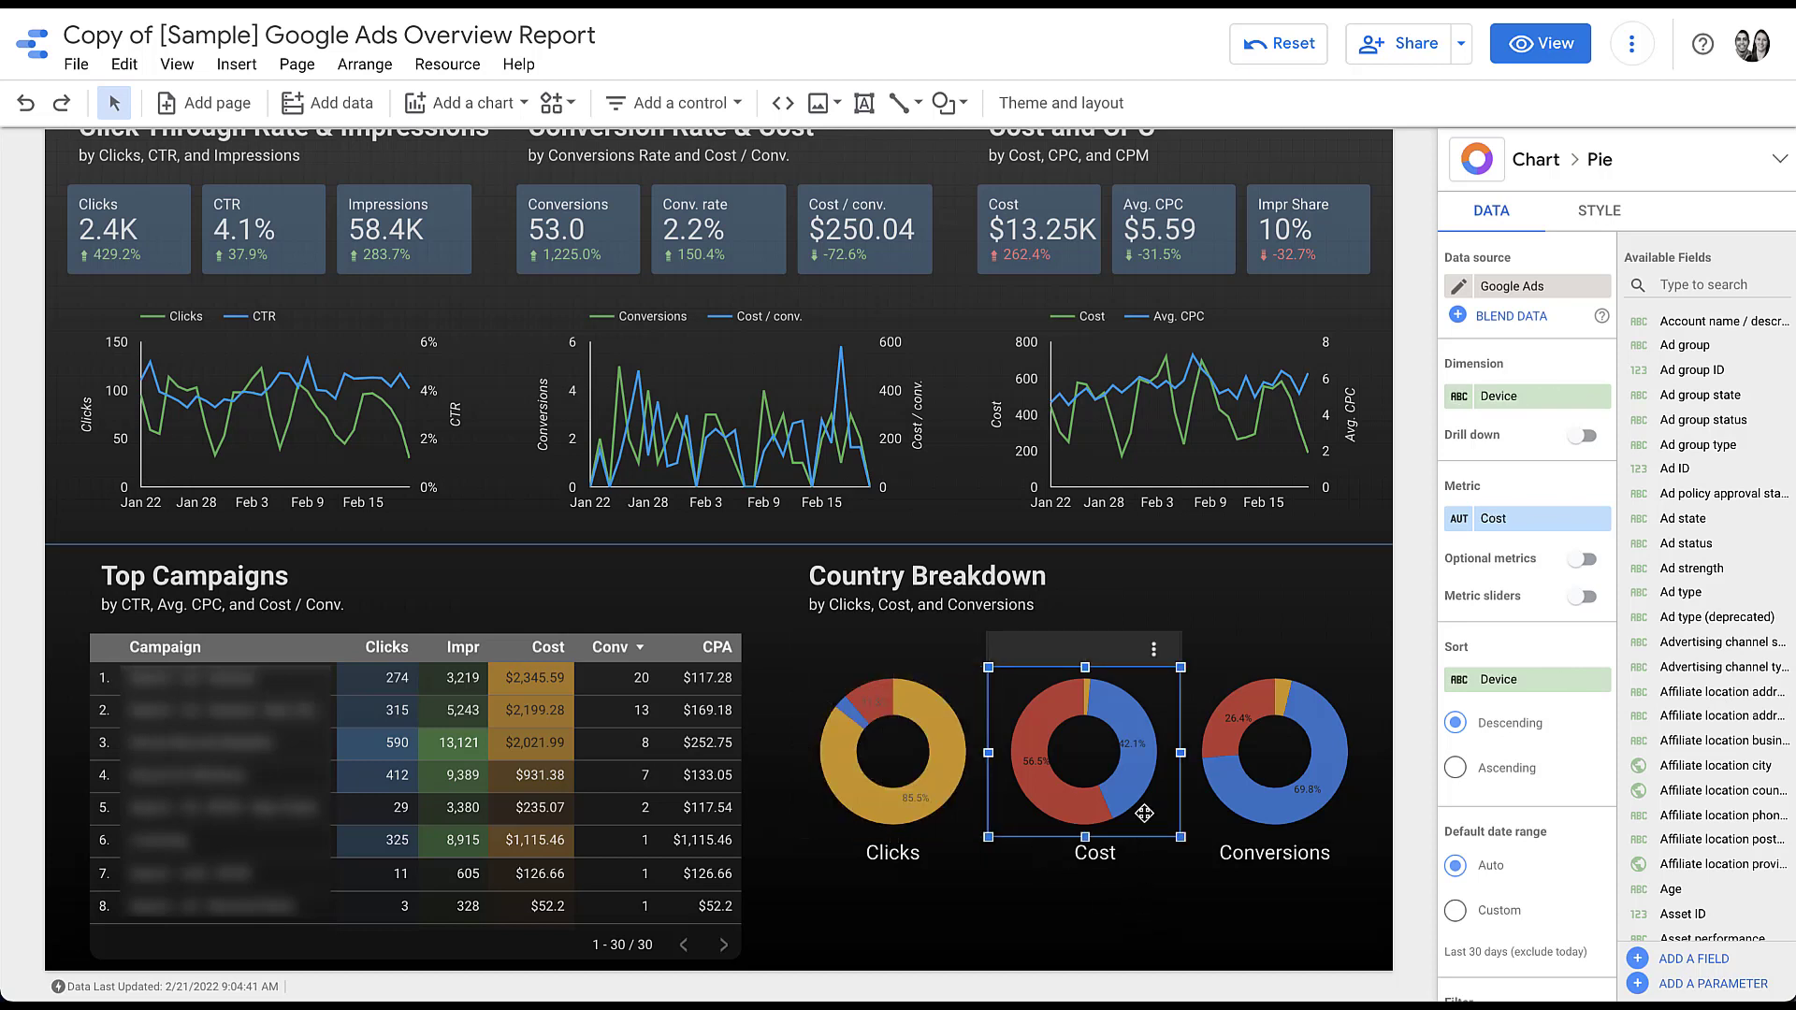
{"action": "left_click", "coordinate": [1523, 397]}
{"action": "left_click", "coordinate": [1410, 784]}
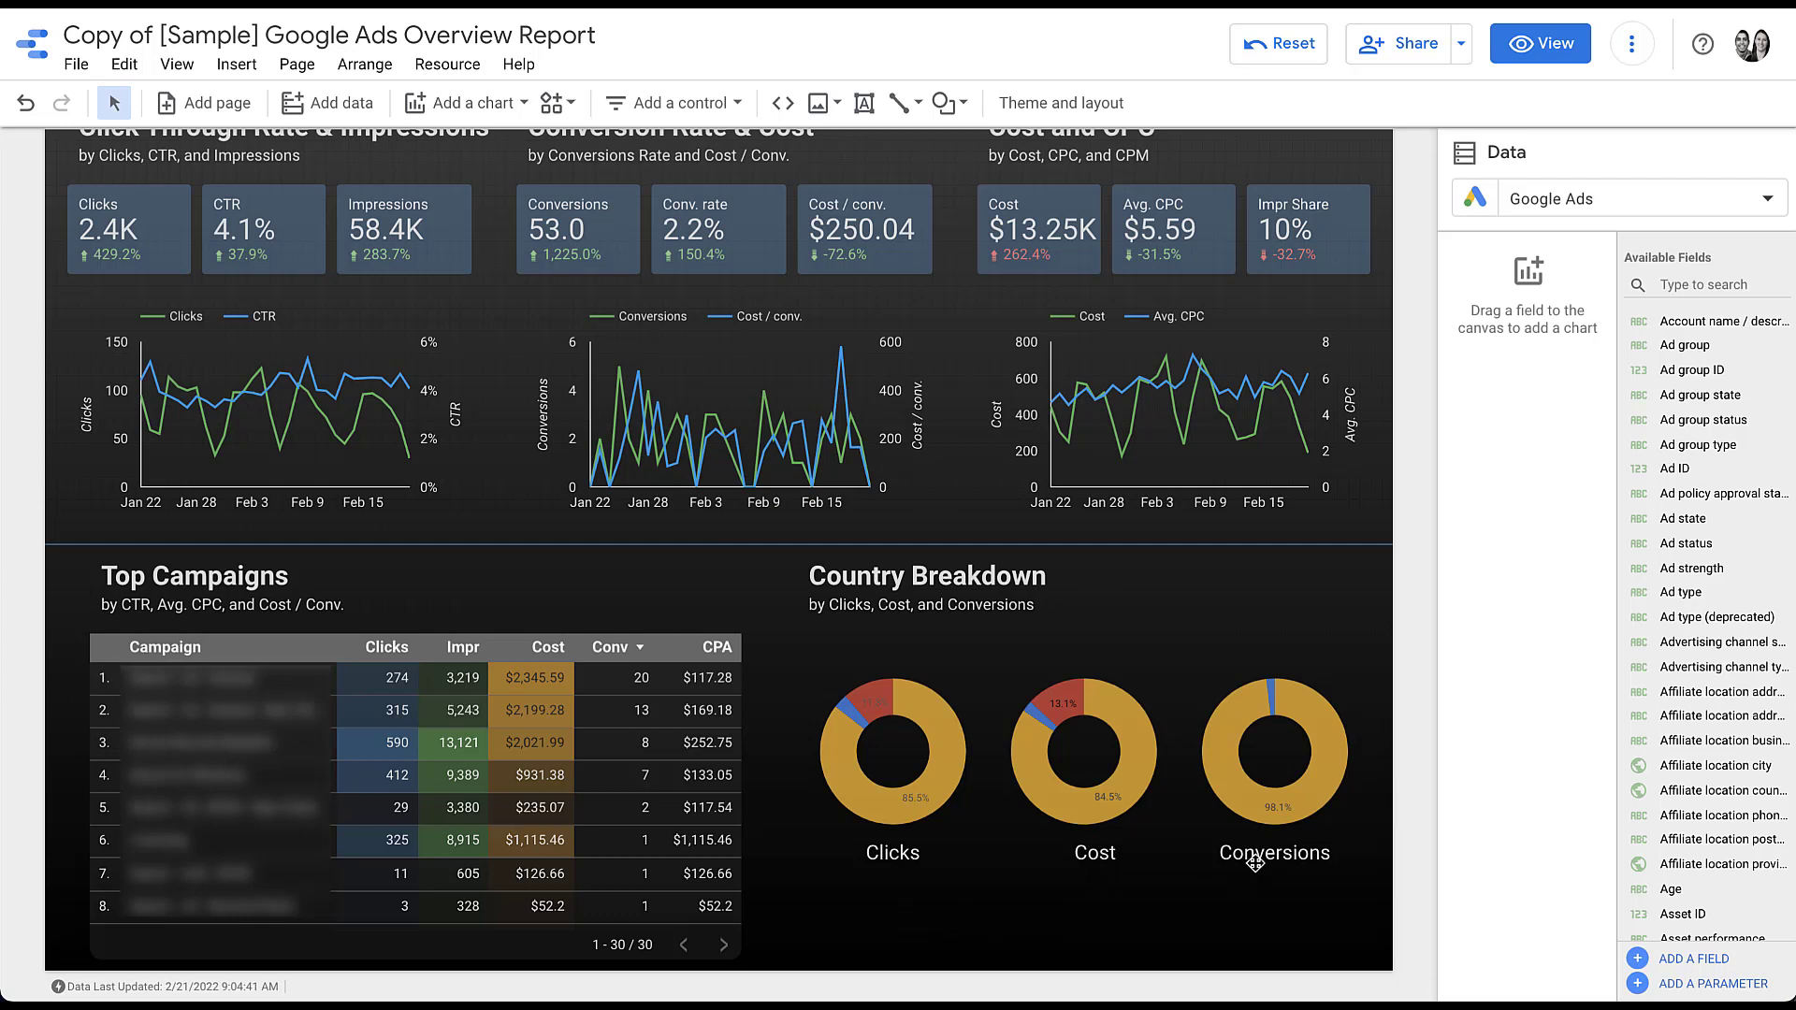
Delete the Conversions donut chart and its label from the Country Breakdown section
{"action": "mouse_move", "coordinate": [1246, 771]}
{"action": "left_click", "coordinate": [1249, 789]}
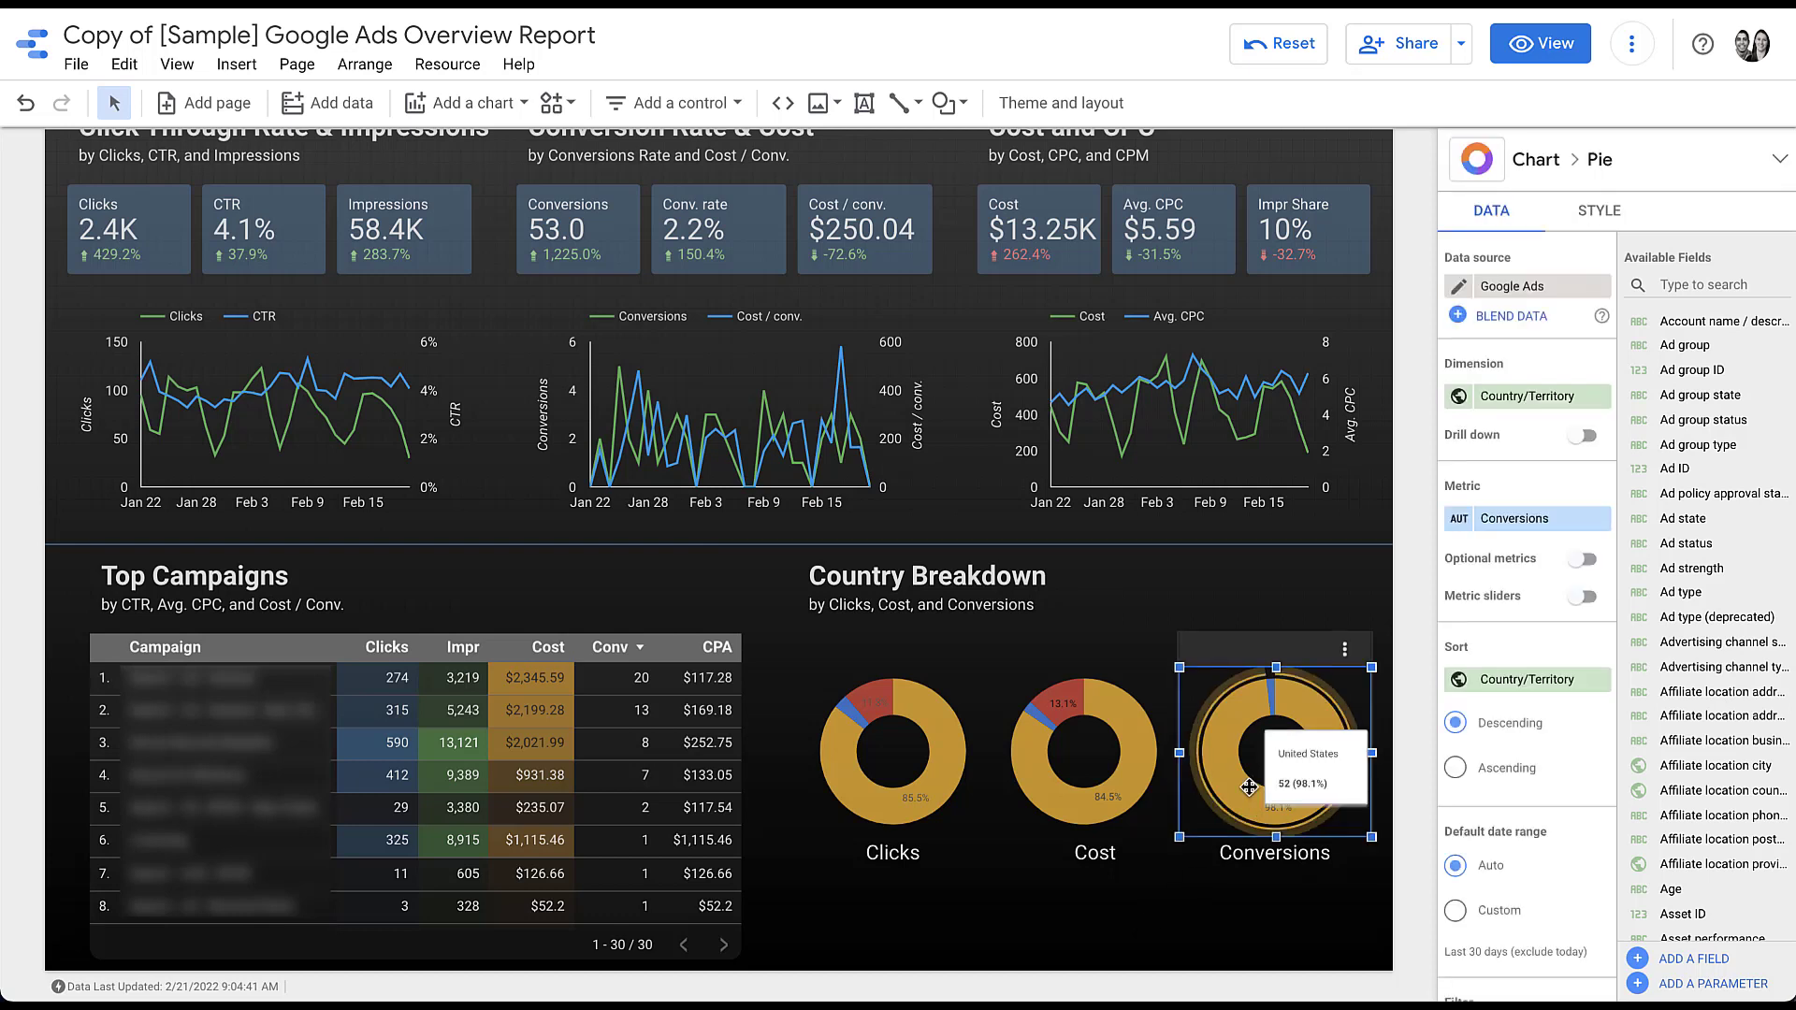
{"action": "key", "text": "Delete"}
{"action": "left_click", "coordinate": [1251, 856]}
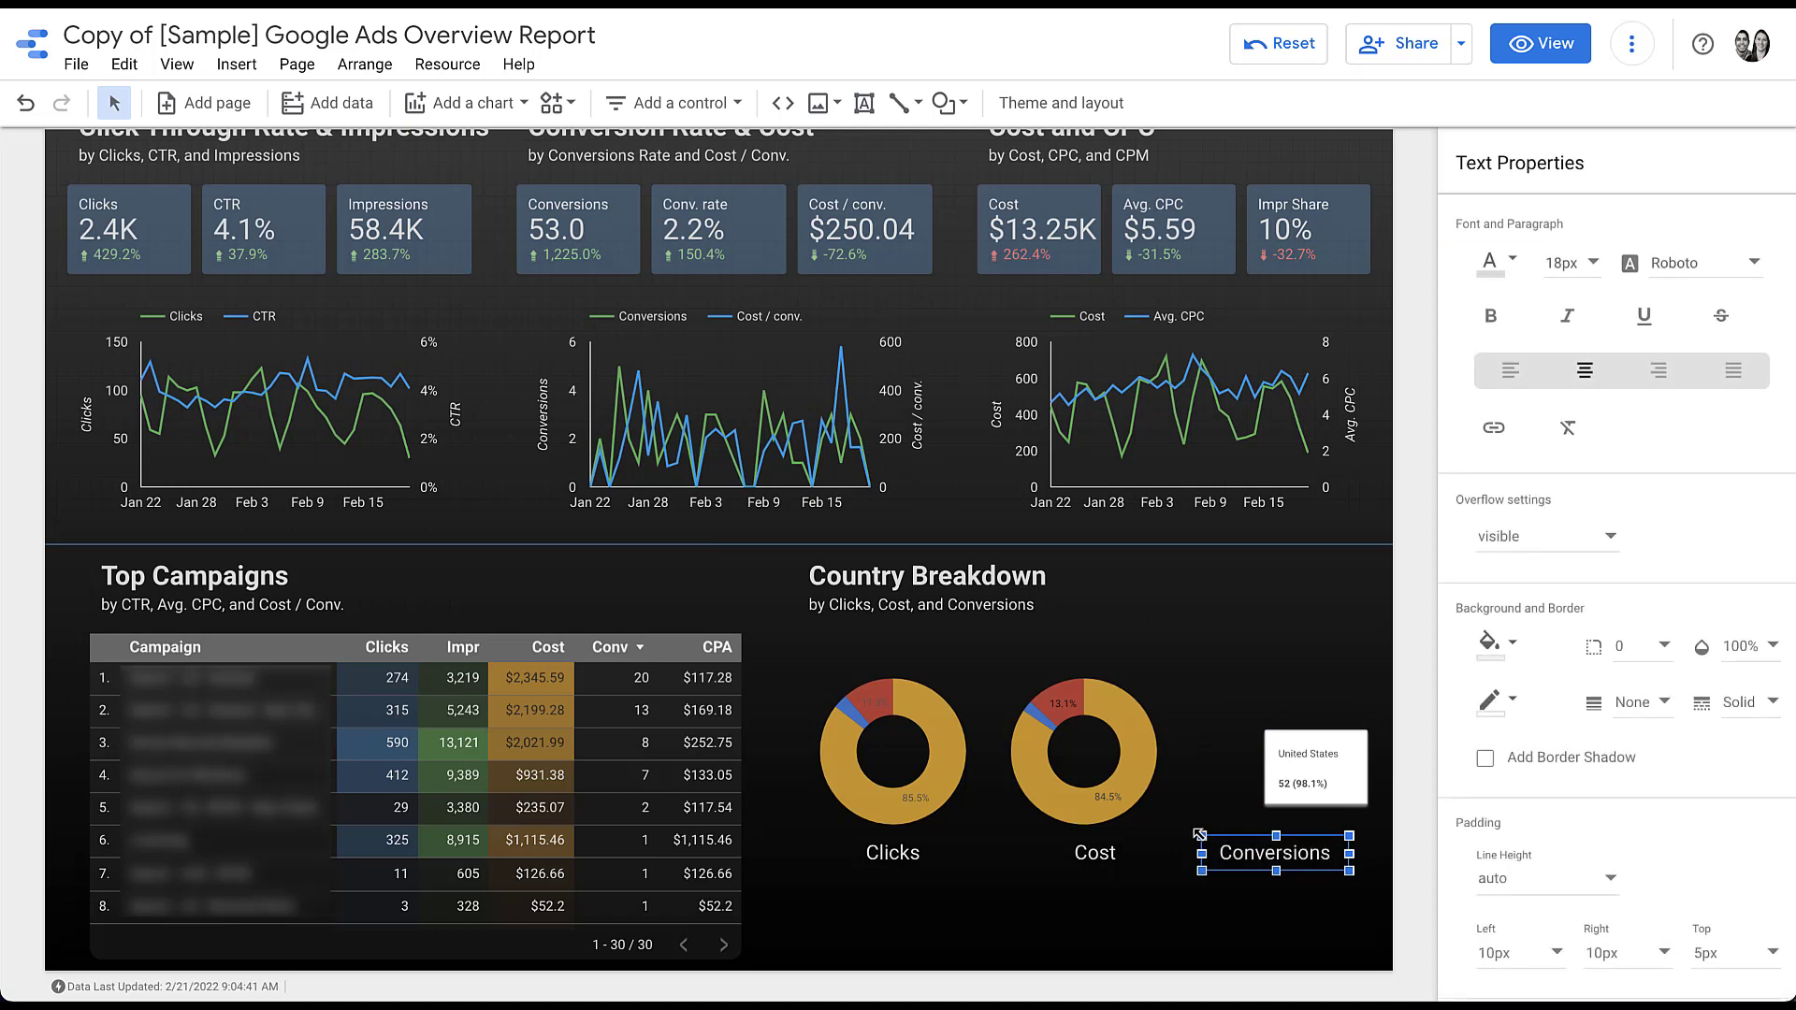
{"action": "key", "text": "Delete"}
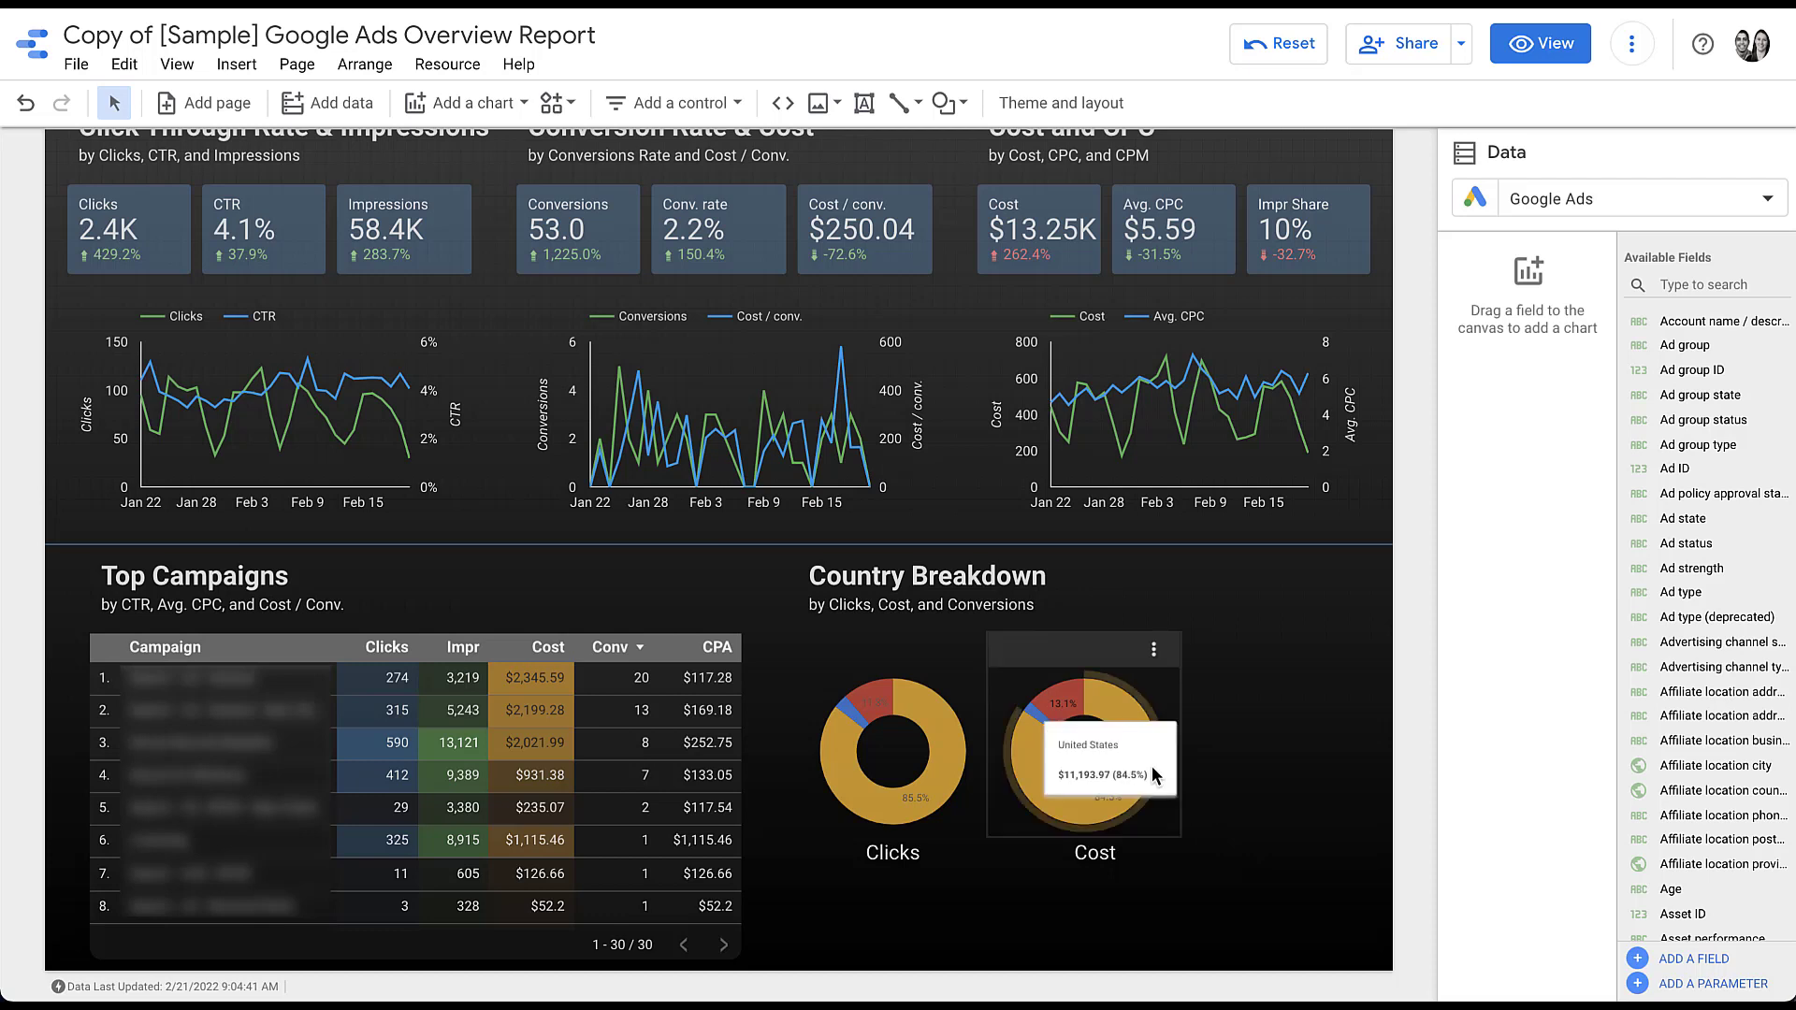
Move the Cost donut chart to the right within the Country Breakdown section and center its label beneath it
{"action": "left_click", "coordinate": [1158, 697]}
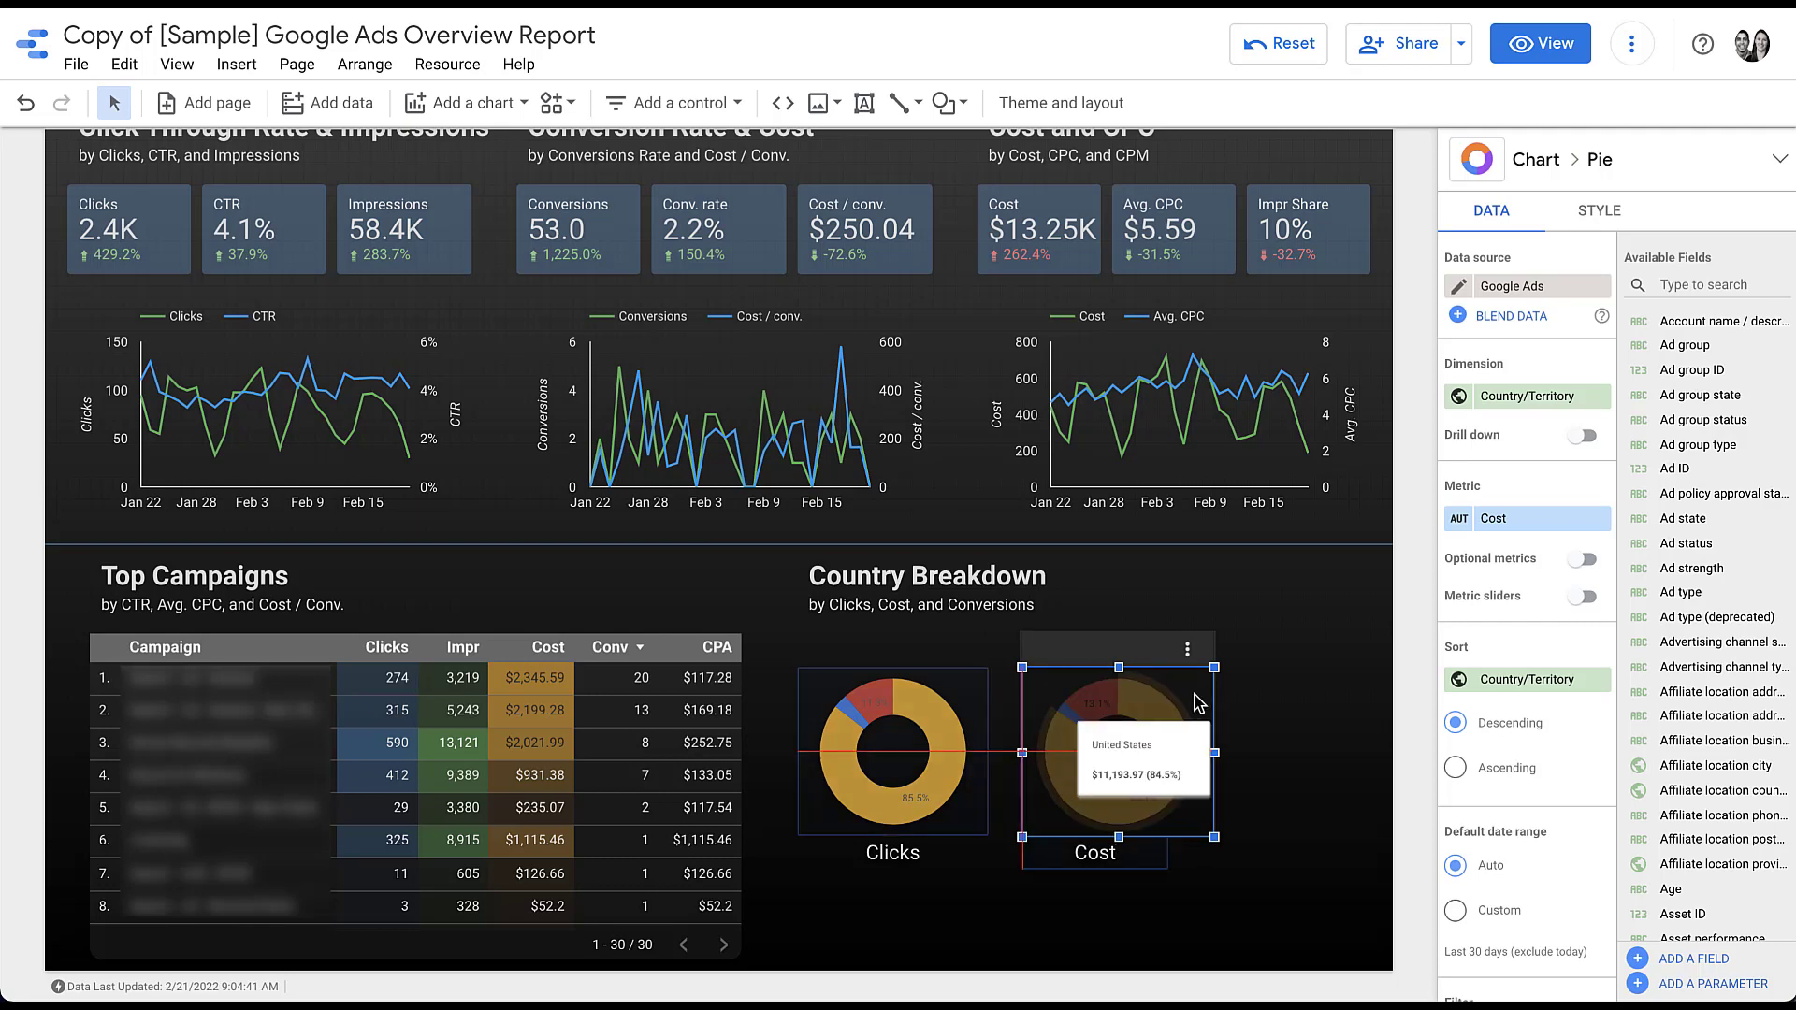
{"action": "left_click_drag", "start_coordinate": [1160, 700], "coordinate": [1315, 708]}
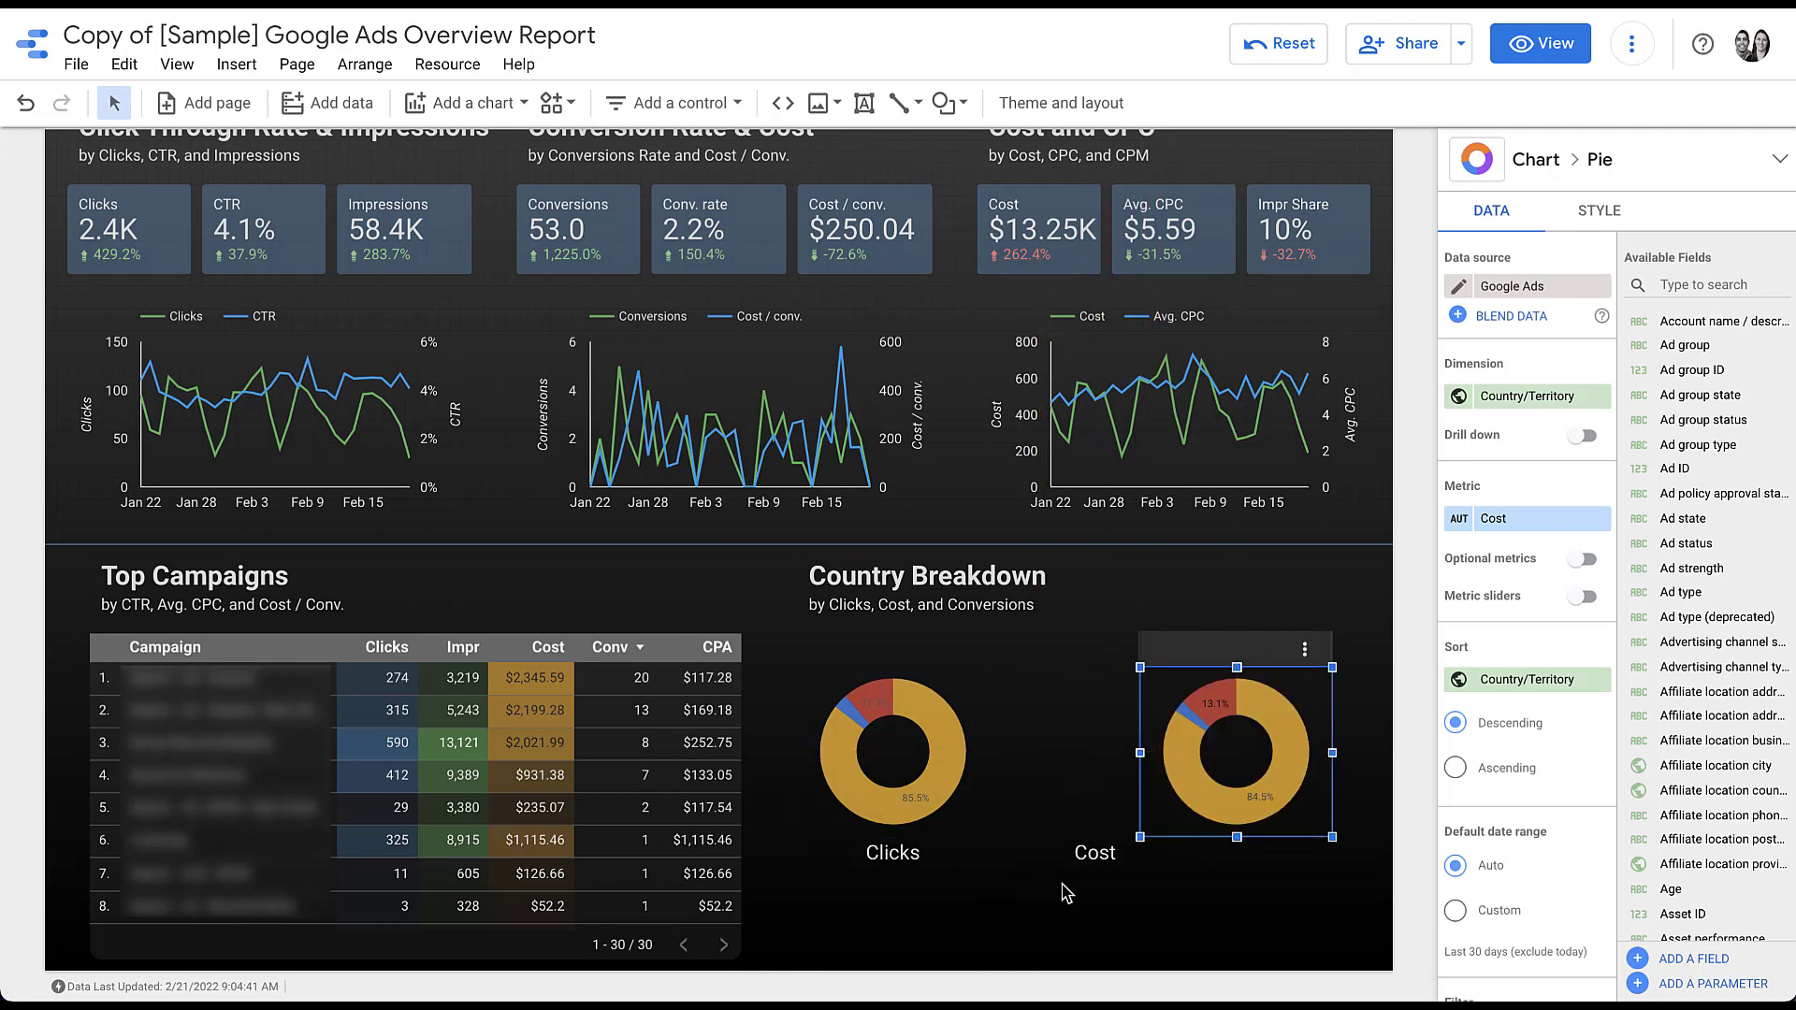
{"action": "left_click", "coordinate": [1081, 866]}
{"action": "left_click", "coordinate": [1136, 855]}
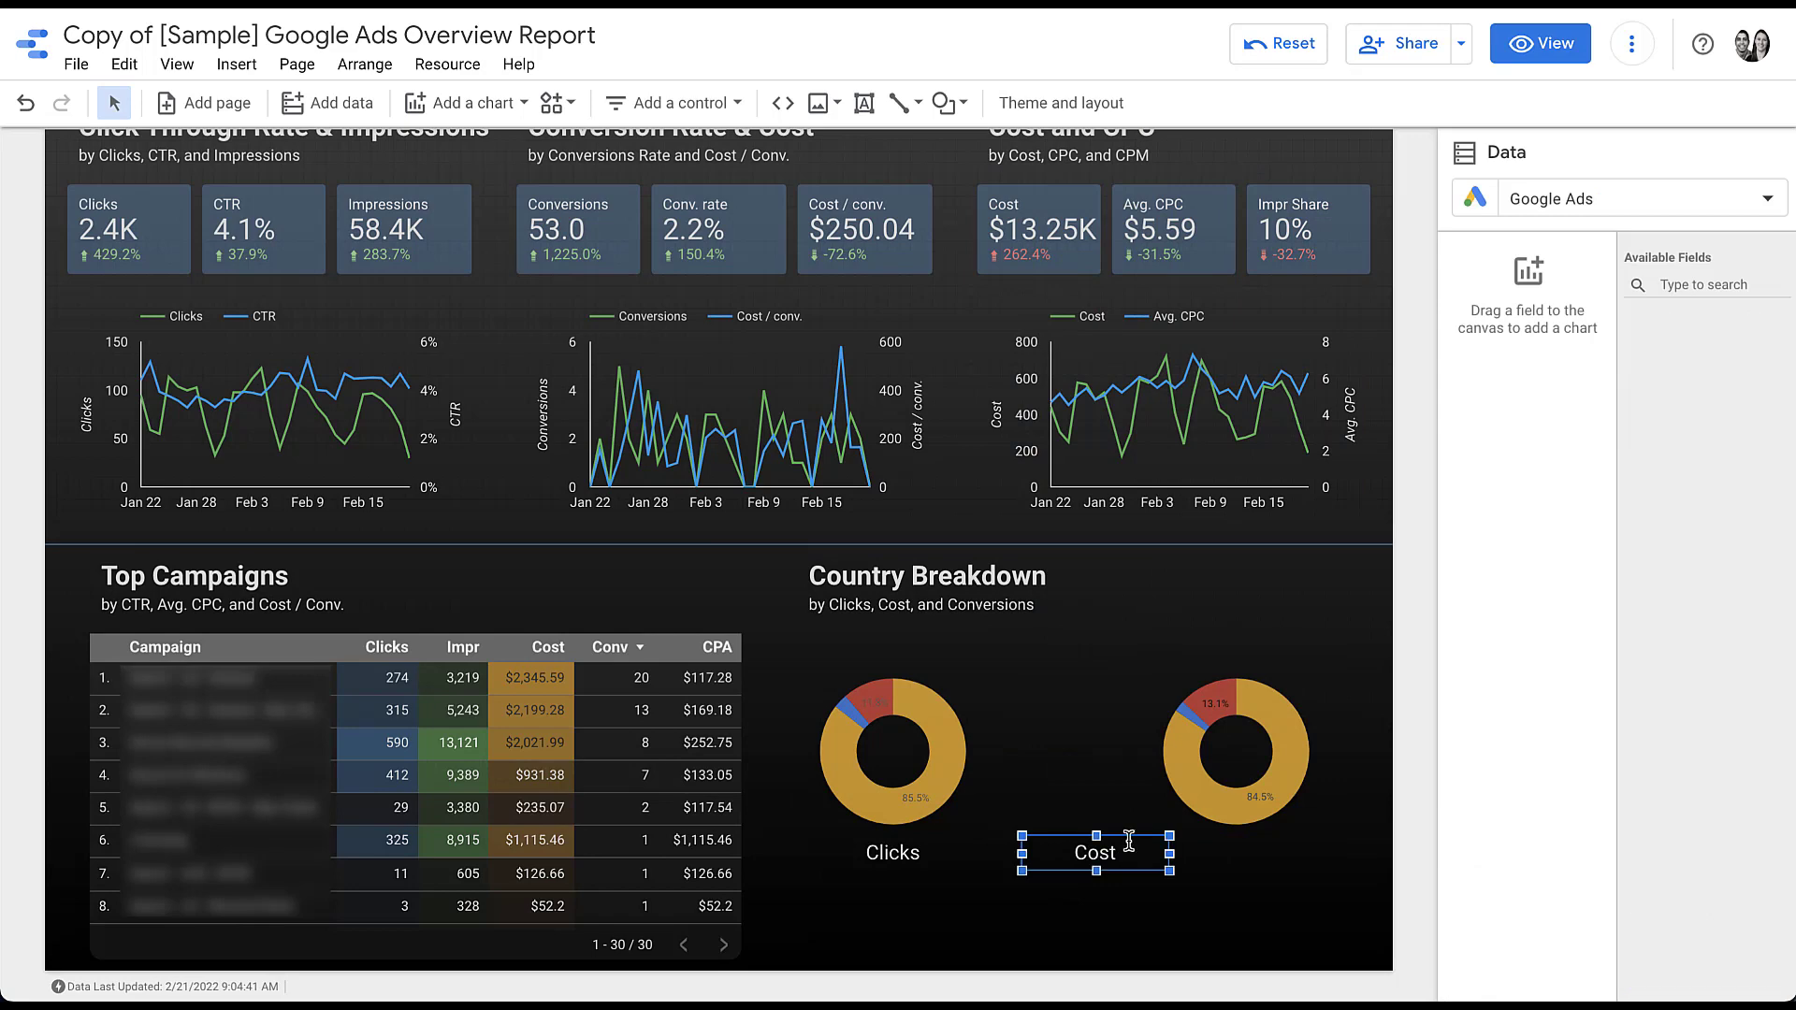
{"action": "left_click_drag", "start_coordinate": [1130, 833], "coordinate": [1259, 842]}
{"action": "left_click", "coordinate": [1177, 929]}
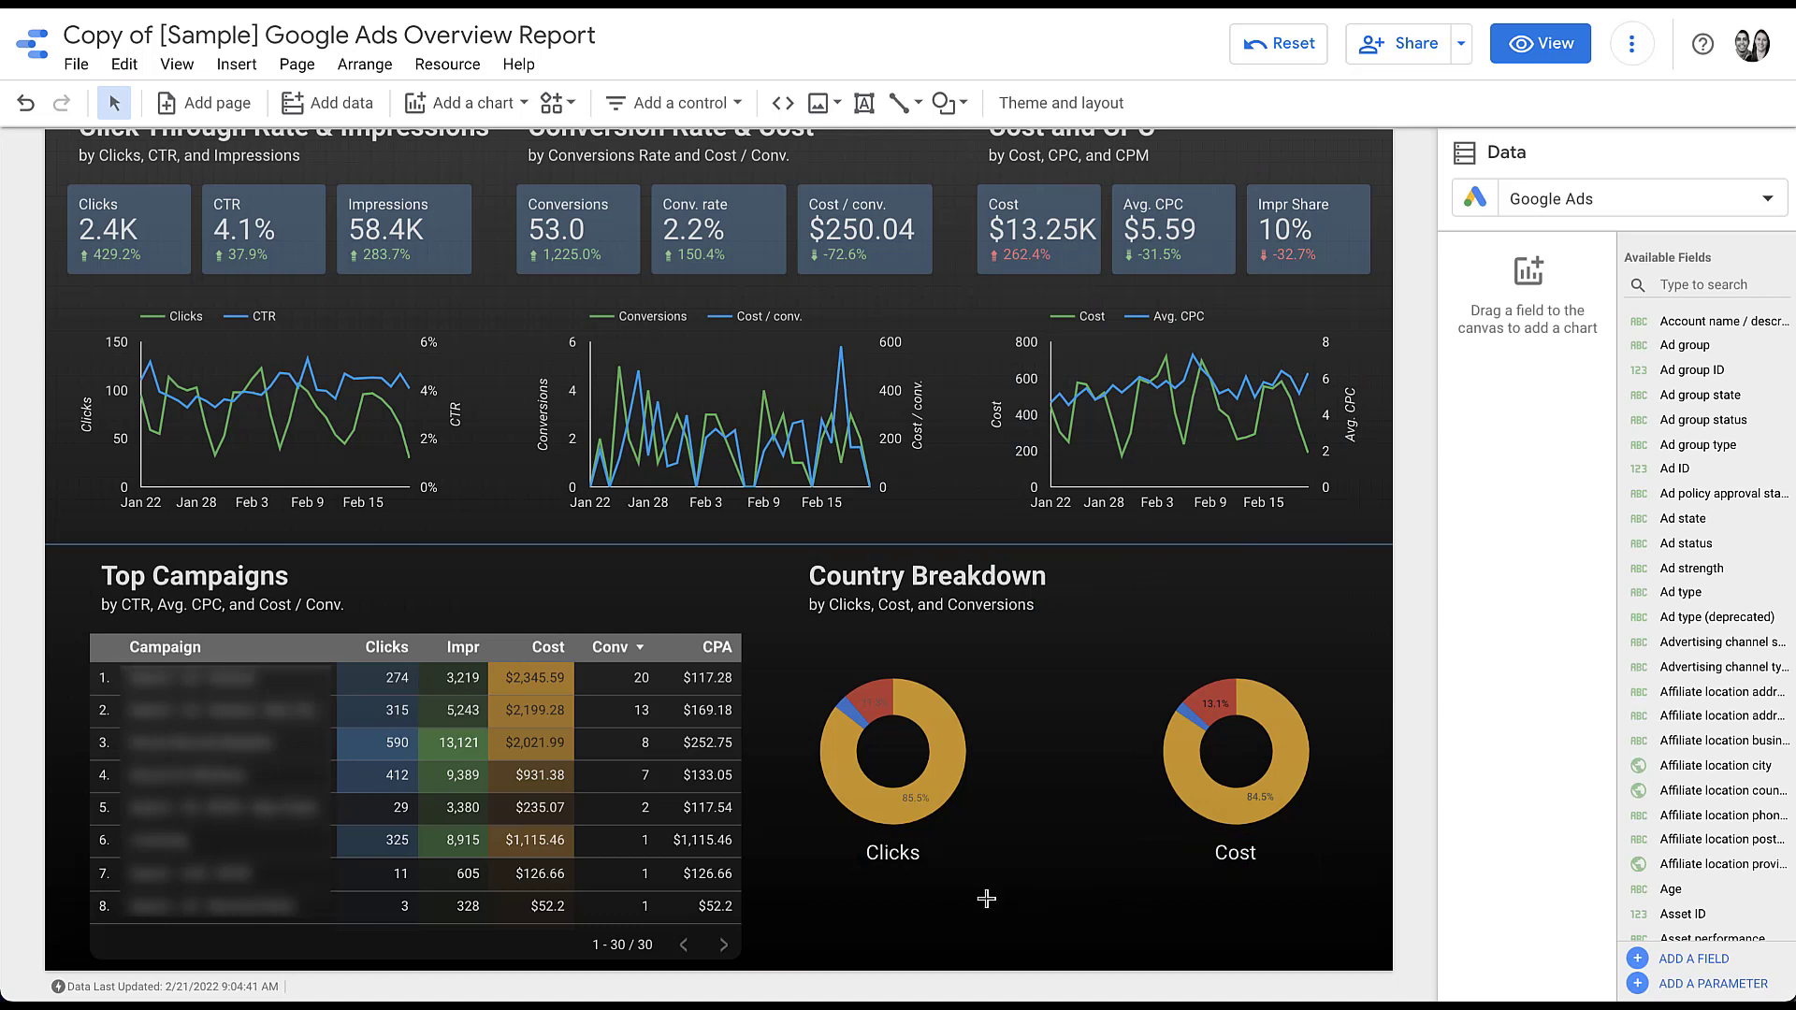
Shift the Clicks donut chart together with its label to the right, closer to the Cost chart
{"action": "left_click_drag", "start_coordinate": [987, 899], "coordinate": [786, 683]}
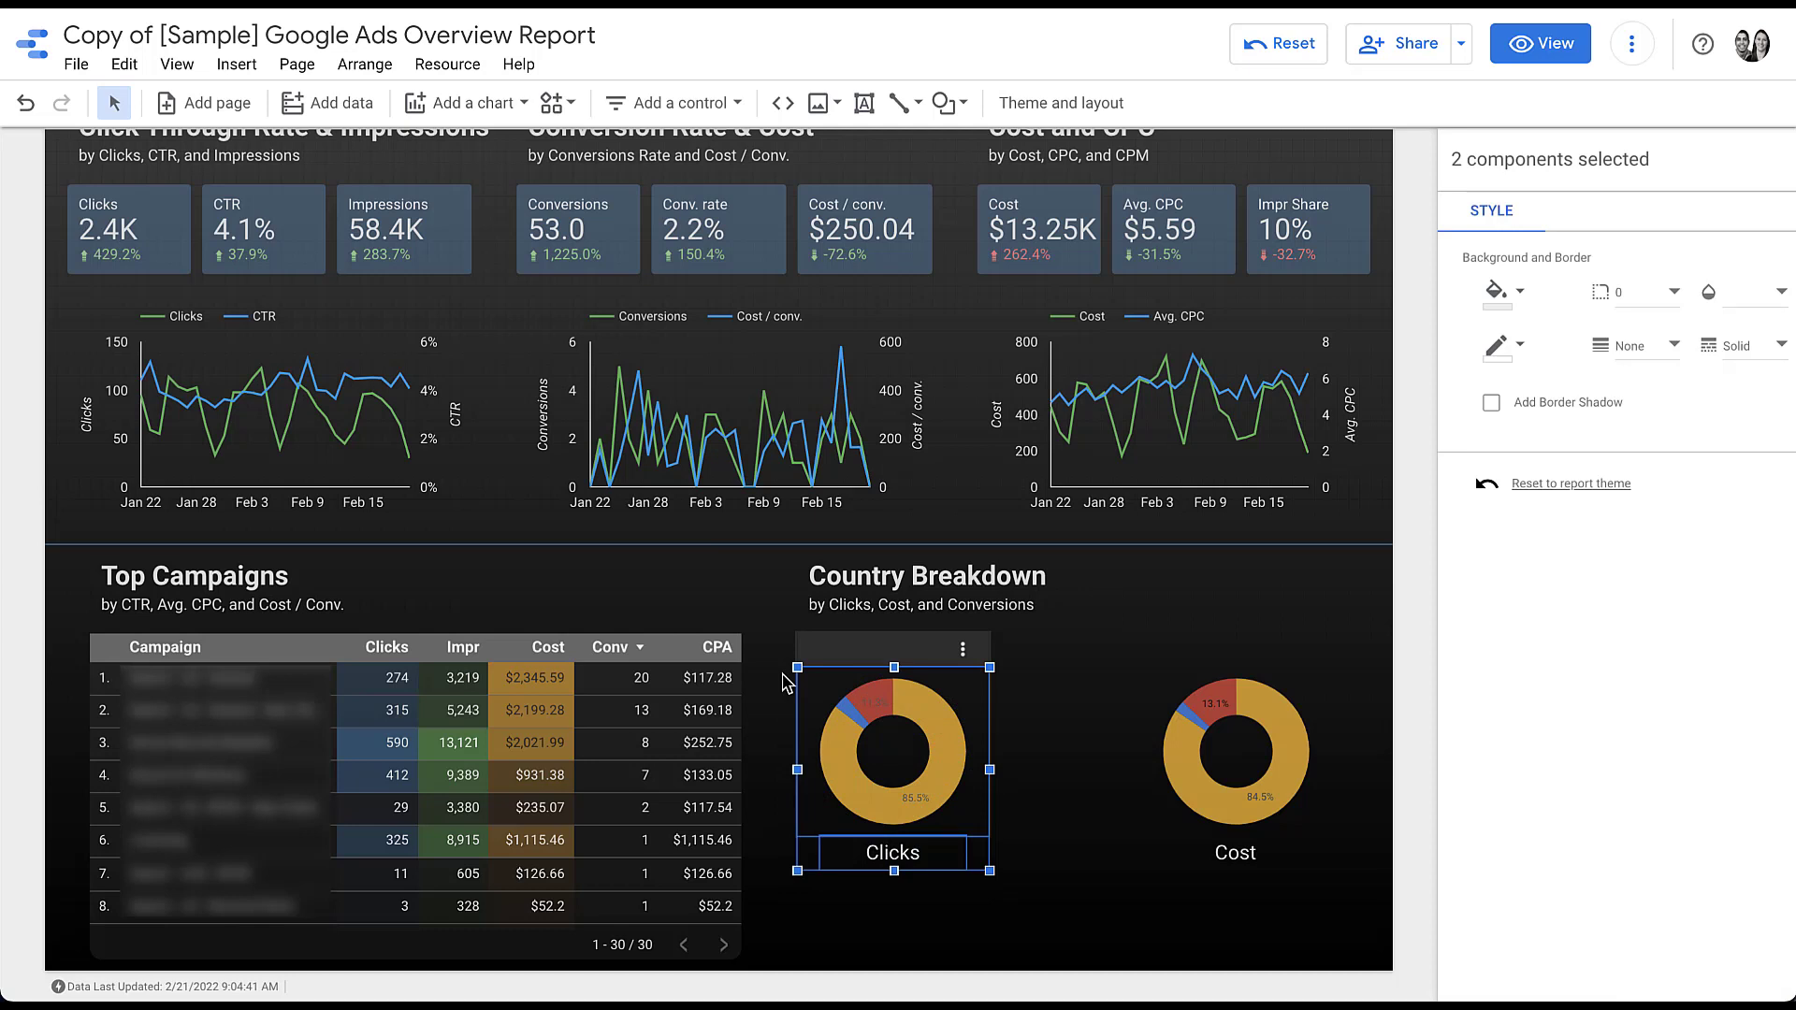
{"action": "key", "text": "Right"}
{"action": "key", "text": "Right"}
{"action": "key", "text": "Right"}
{"action": "key", "text": "Right"}
{"action": "key", "text": "Right"}
{"action": "key", "text": "Right"}
{"action": "key", "text": "Right"}
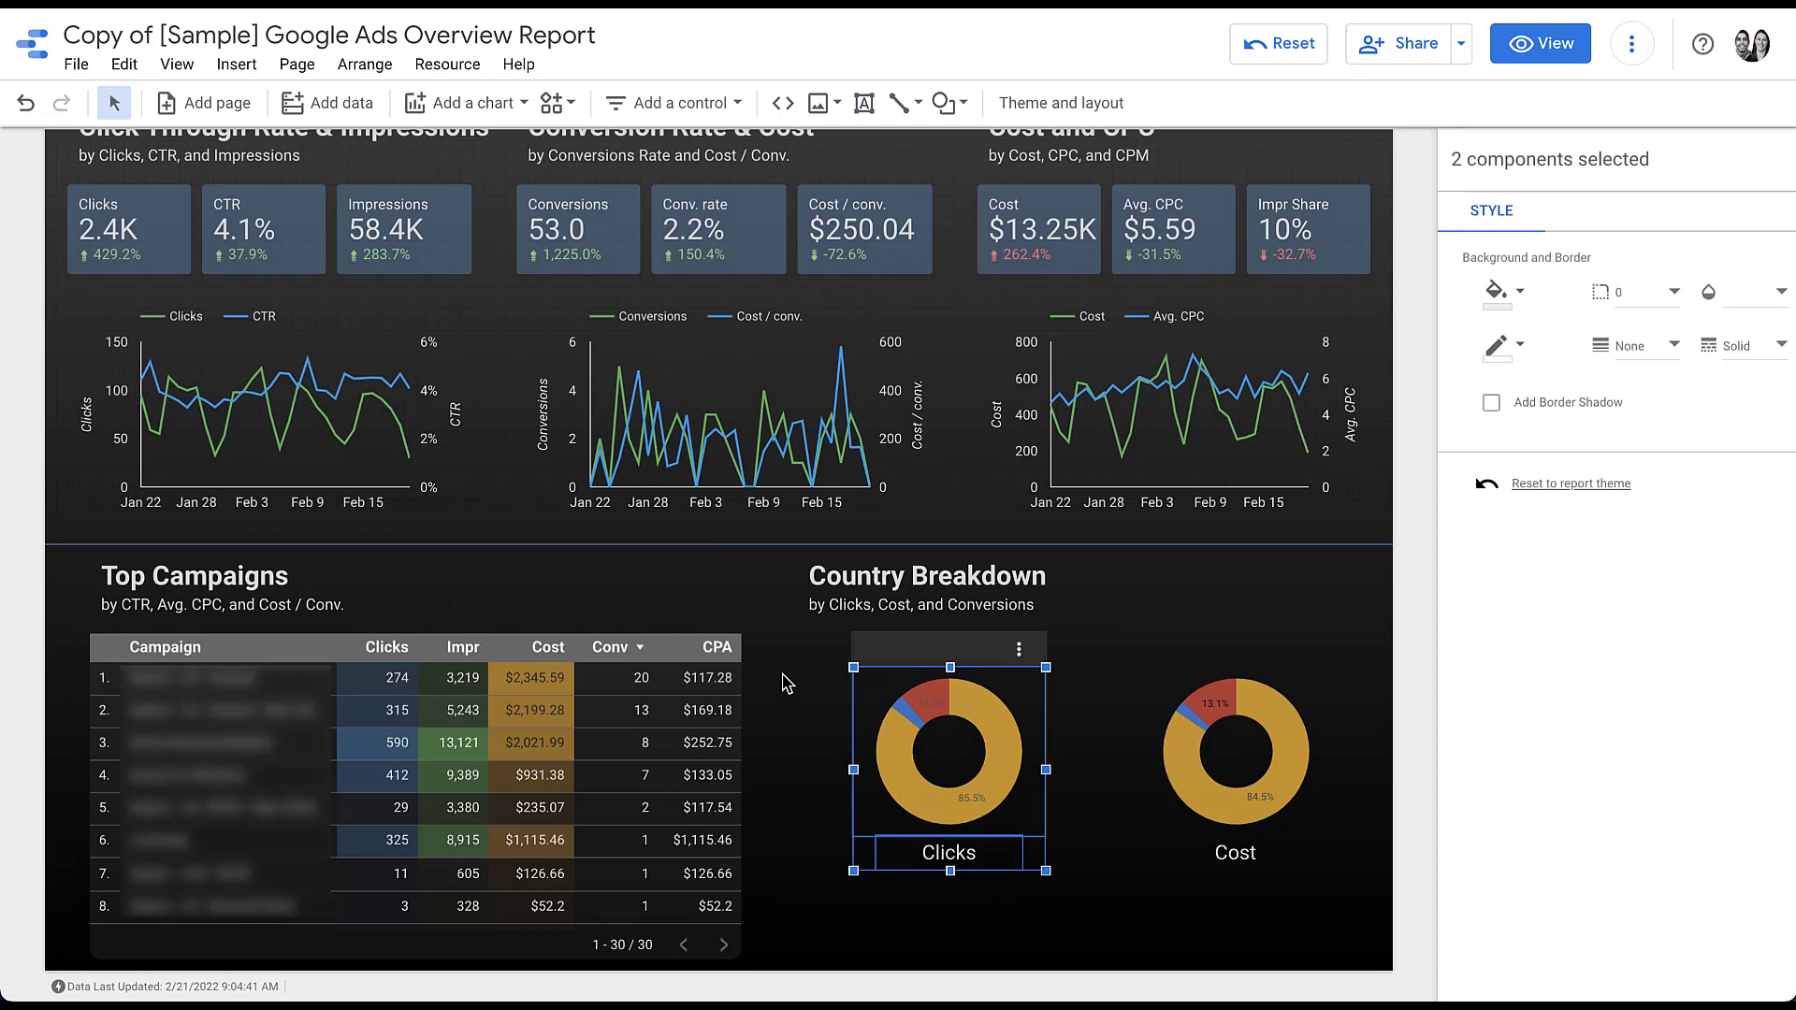
{"action": "left_click", "coordinate": [786, 683]}
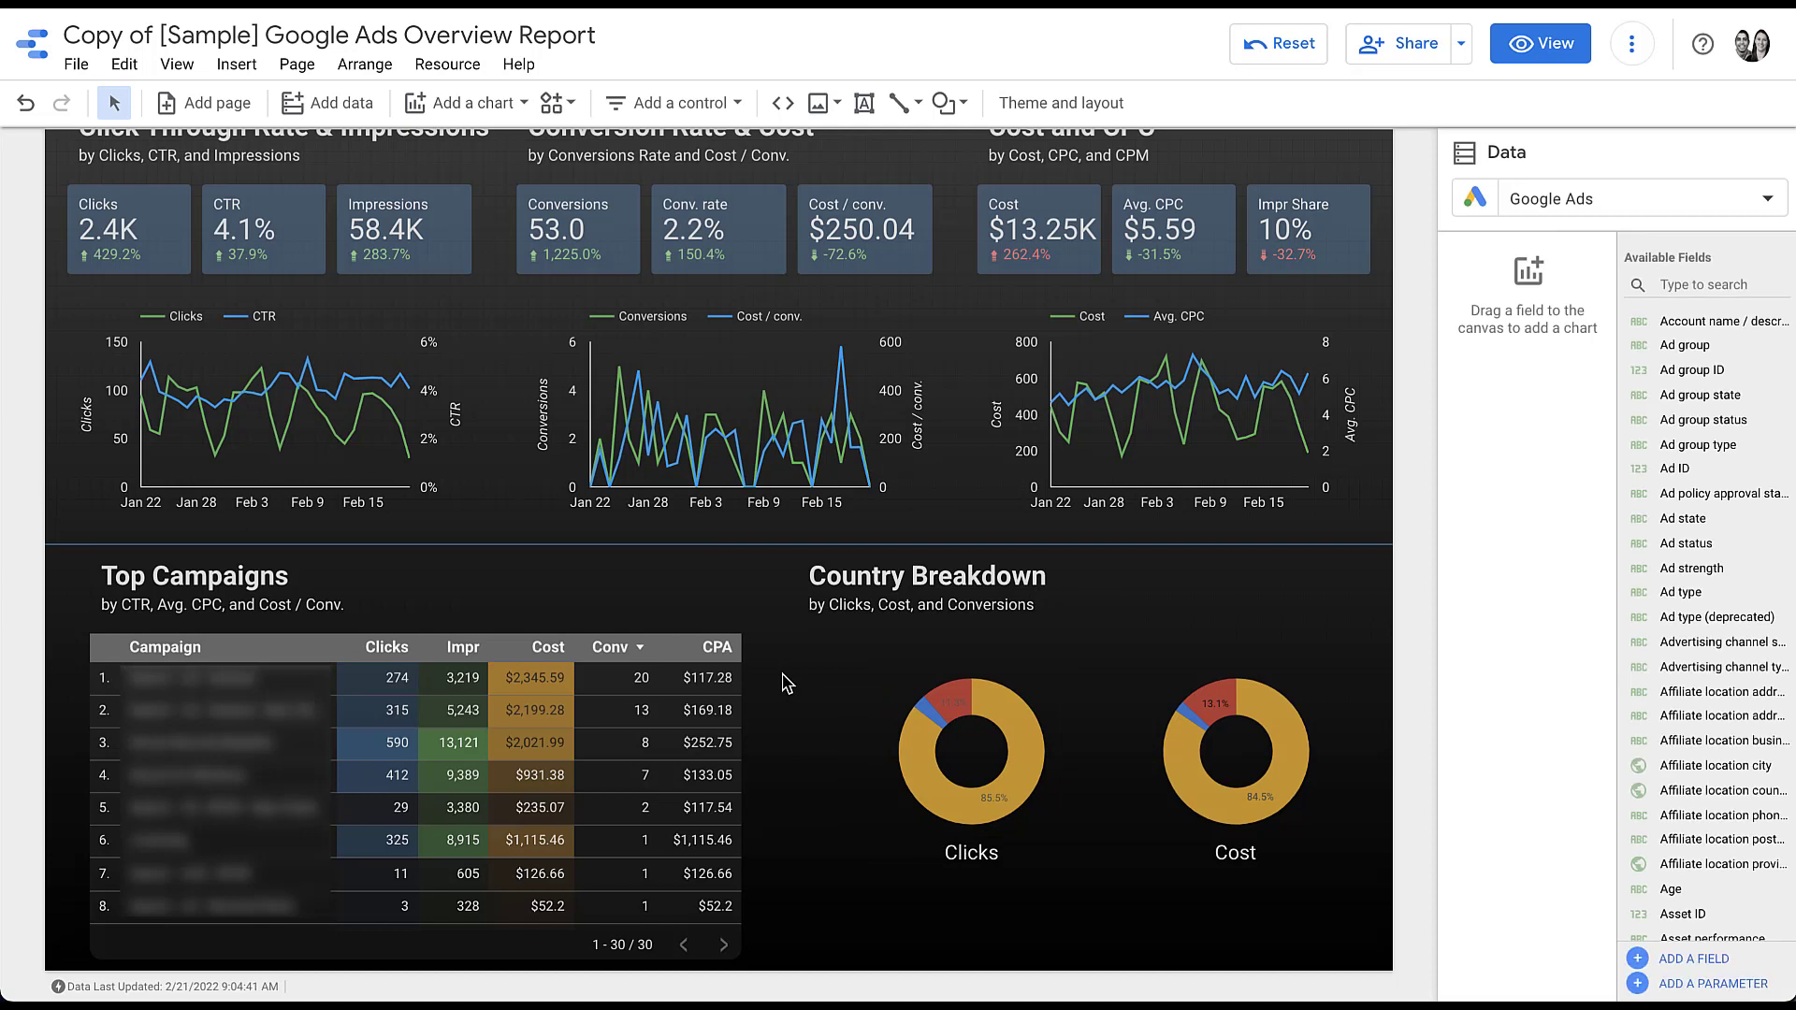
Review the available chart types, add a 100% stacked column chart over the Country Breakdown donuts and open its style settings
{"action": "left_click", "coordinate": [525, 101]}
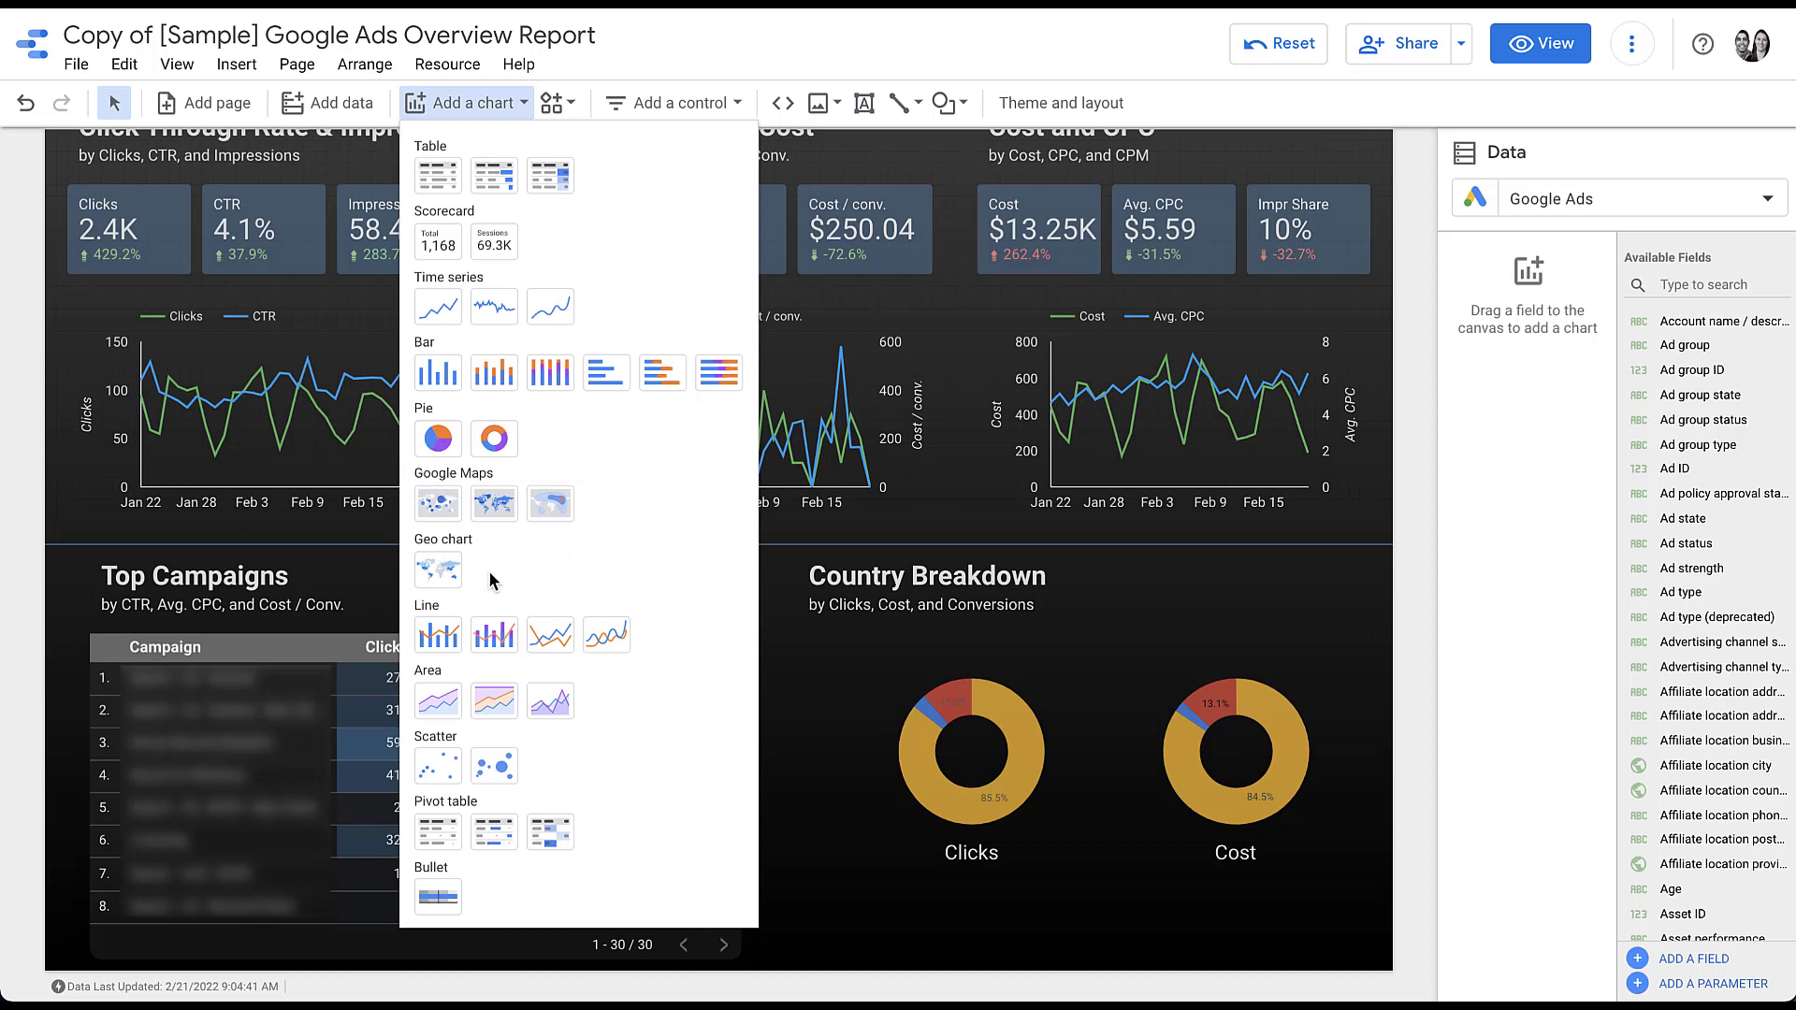
{"action": "scroll", "coordinate": [588, 697], "scroll_direction": "down", "scroll_amount": 2}
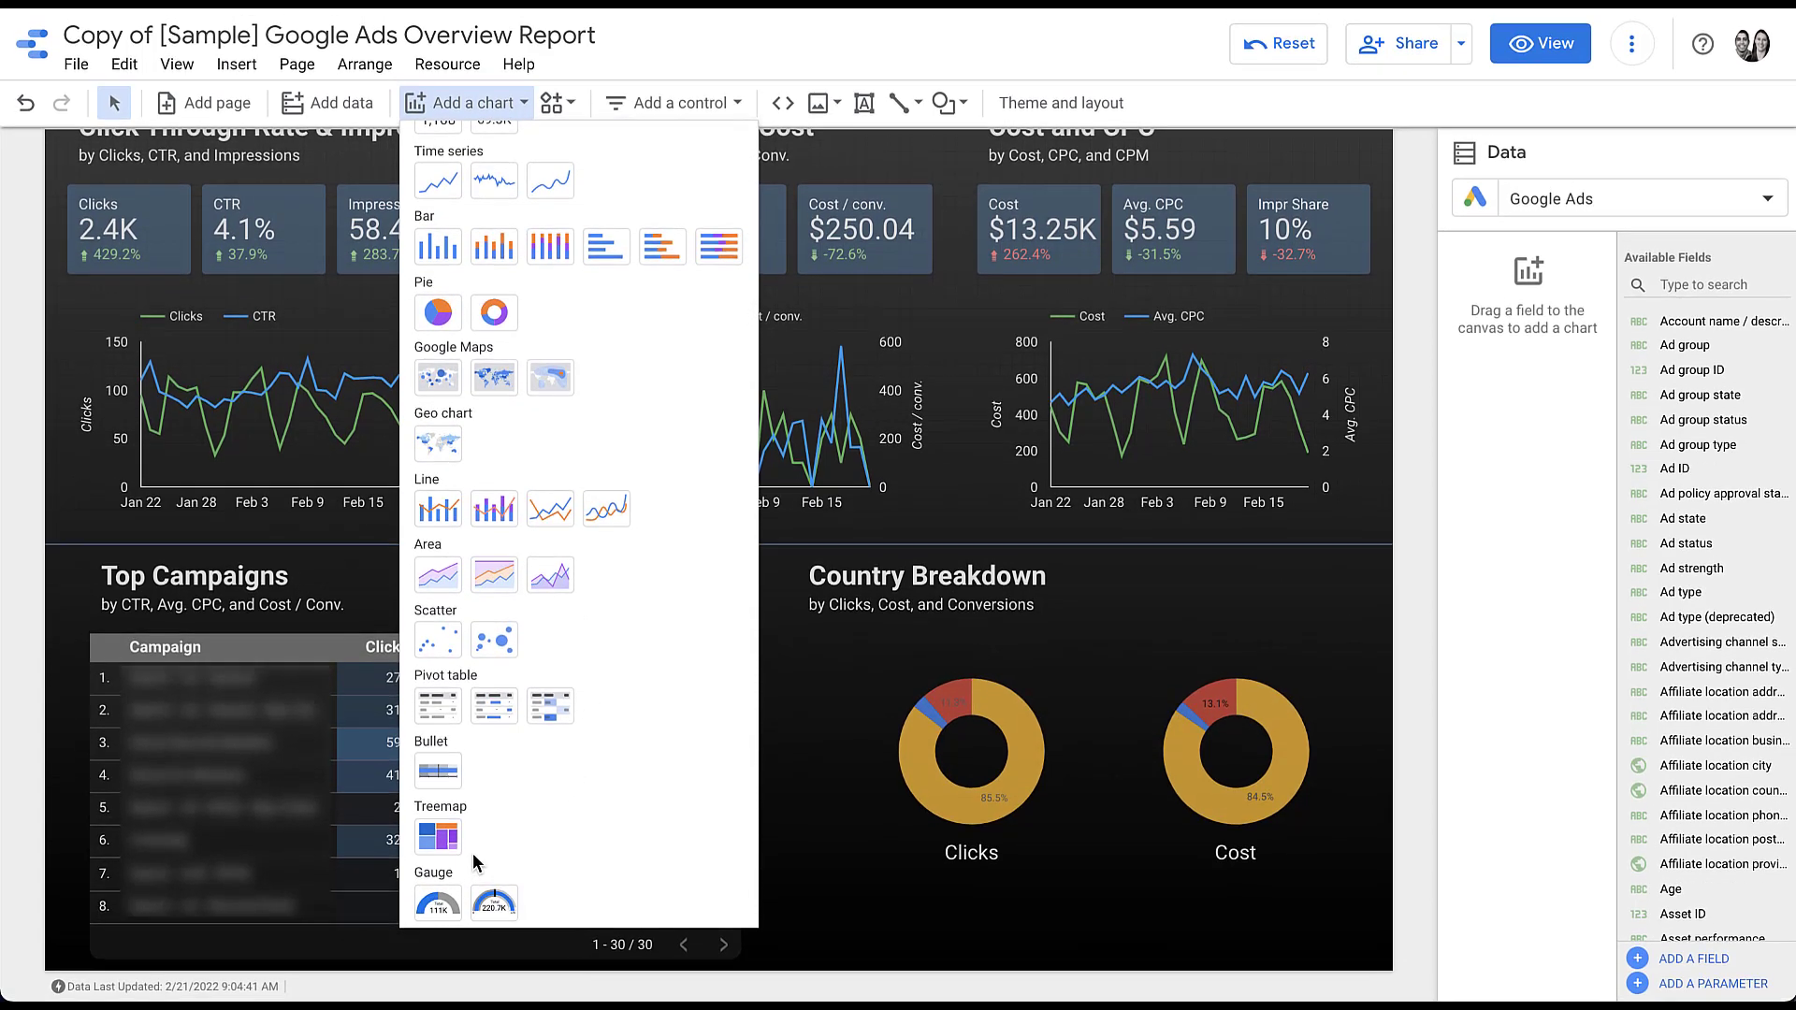
{"action": "scroll", "coordinate": [614, 754], "scroll_direction": "up", "scroll_amount": 2}
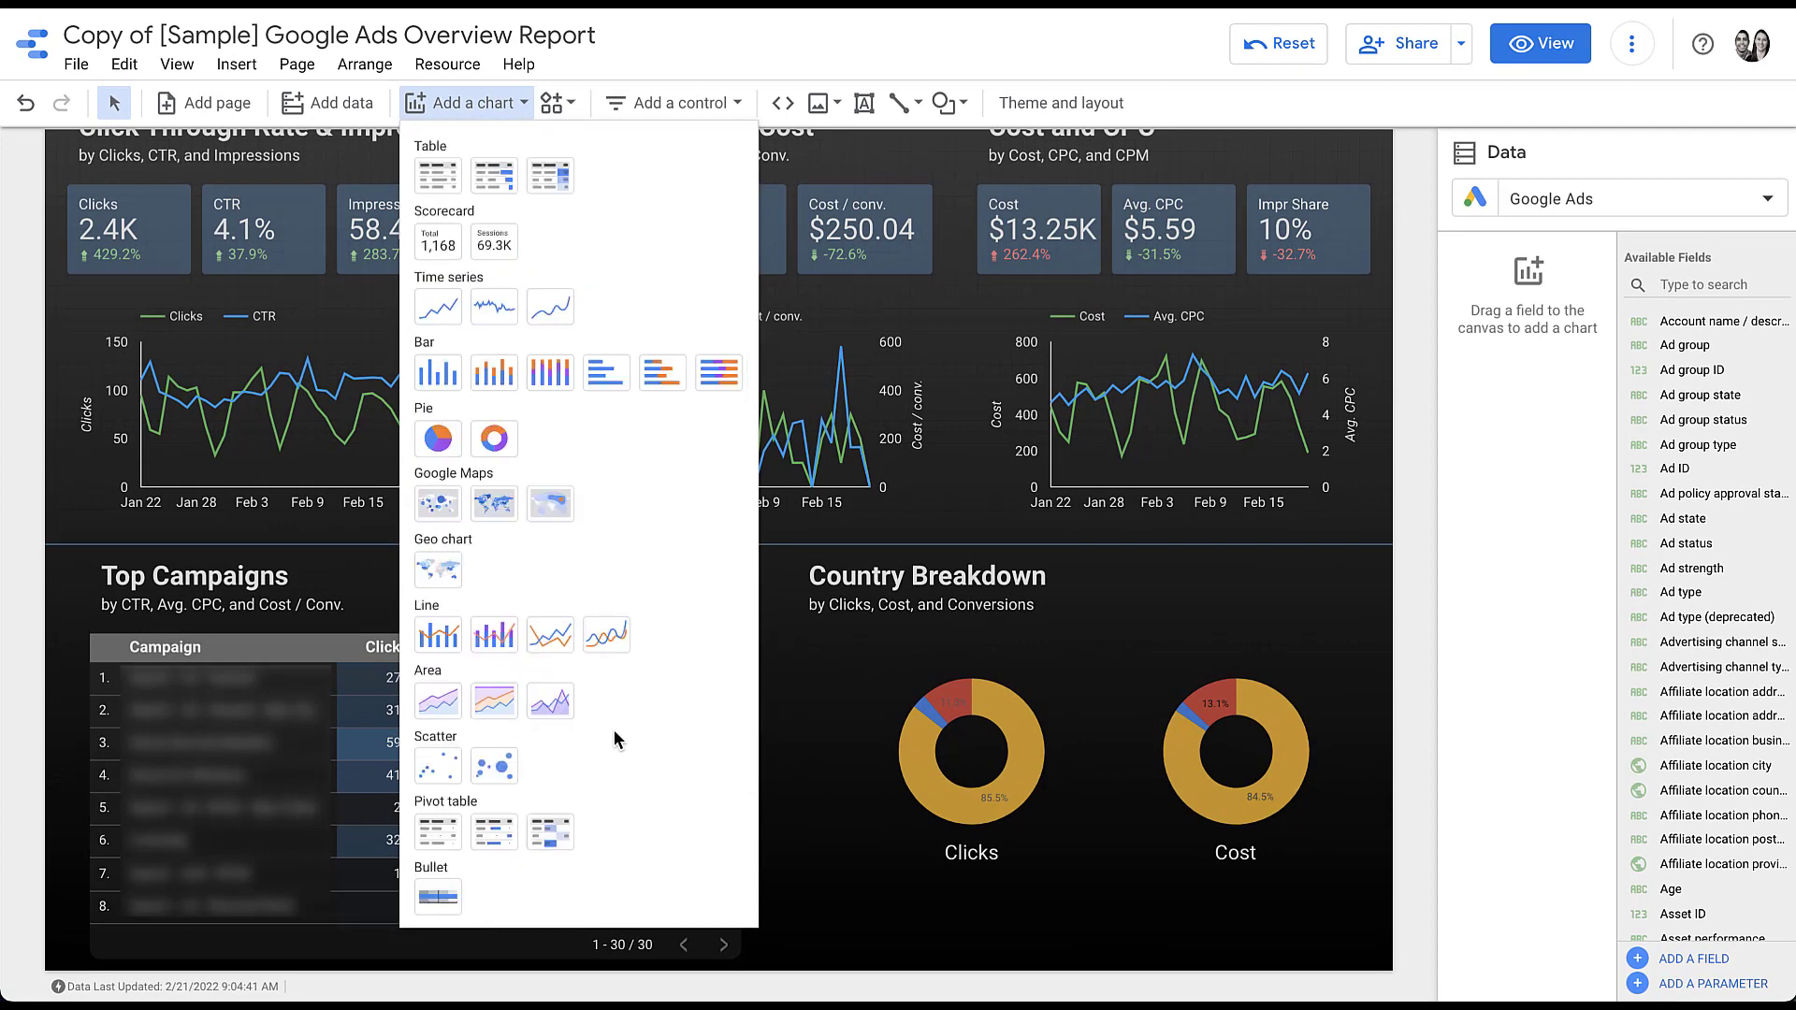
{"action": "left_click", "coordinate": [553, 374]}
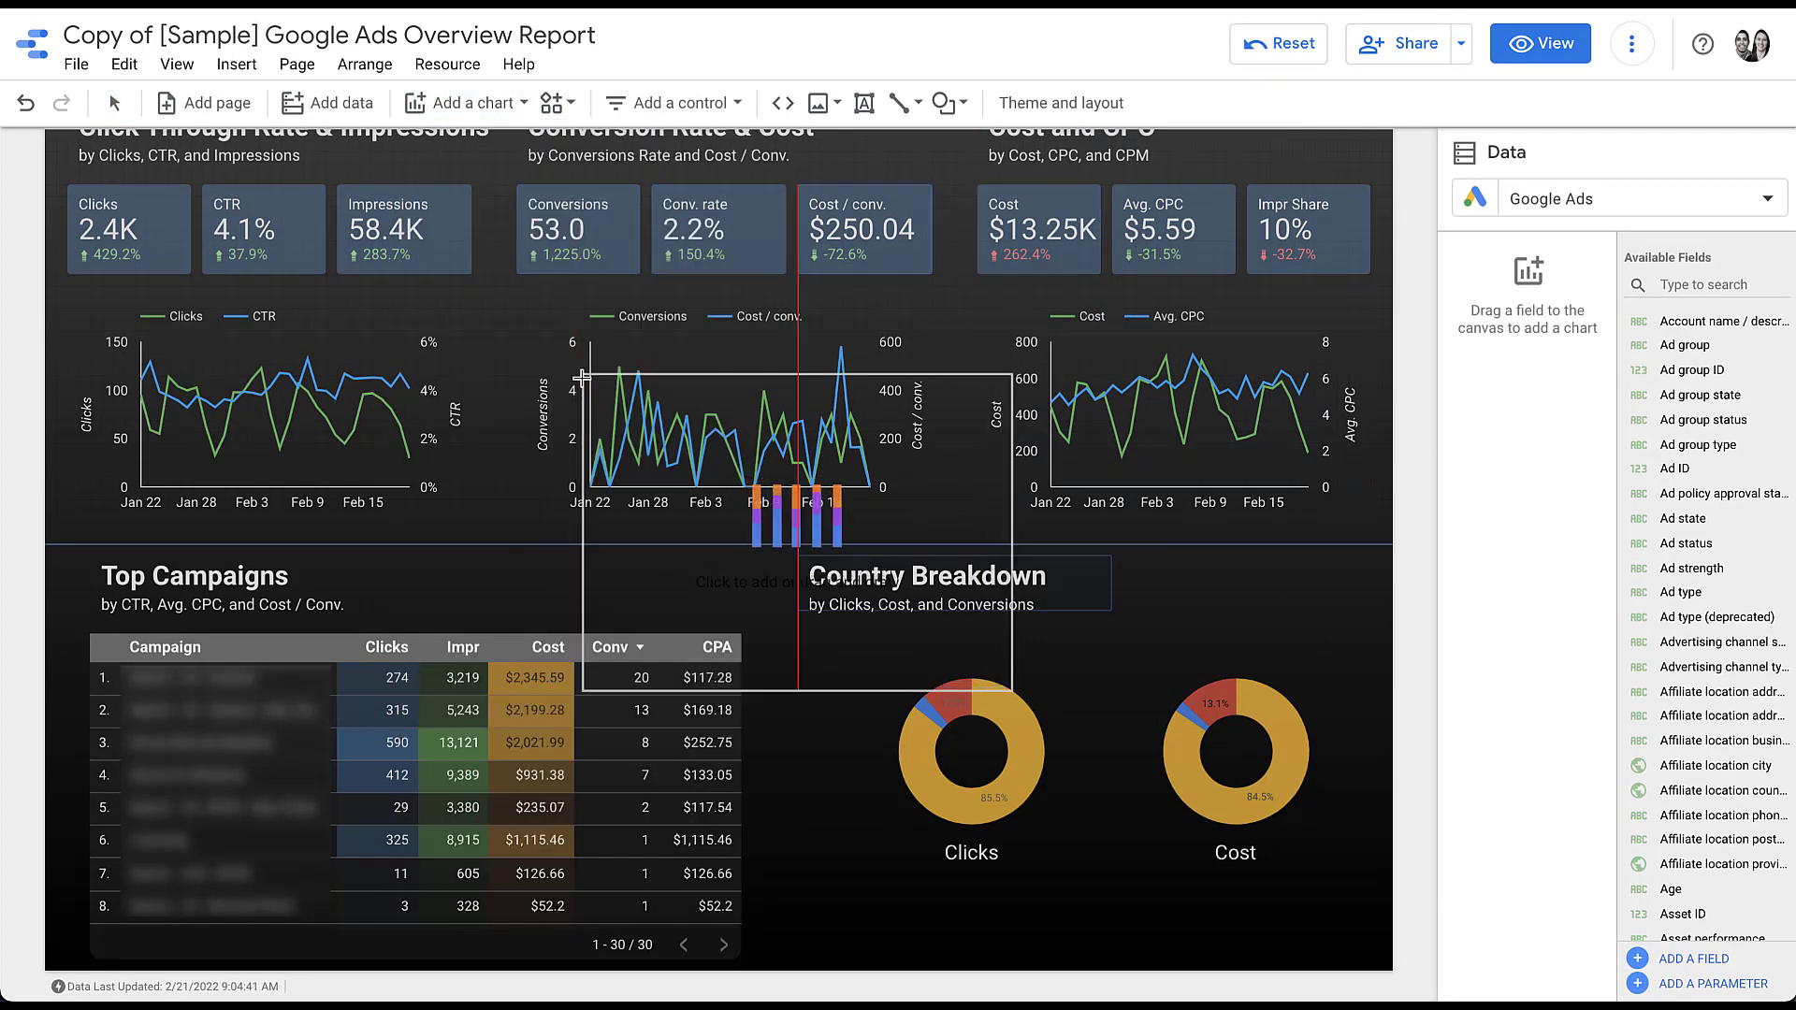
{"action": "left_click", "coordinate": [906, 506]}
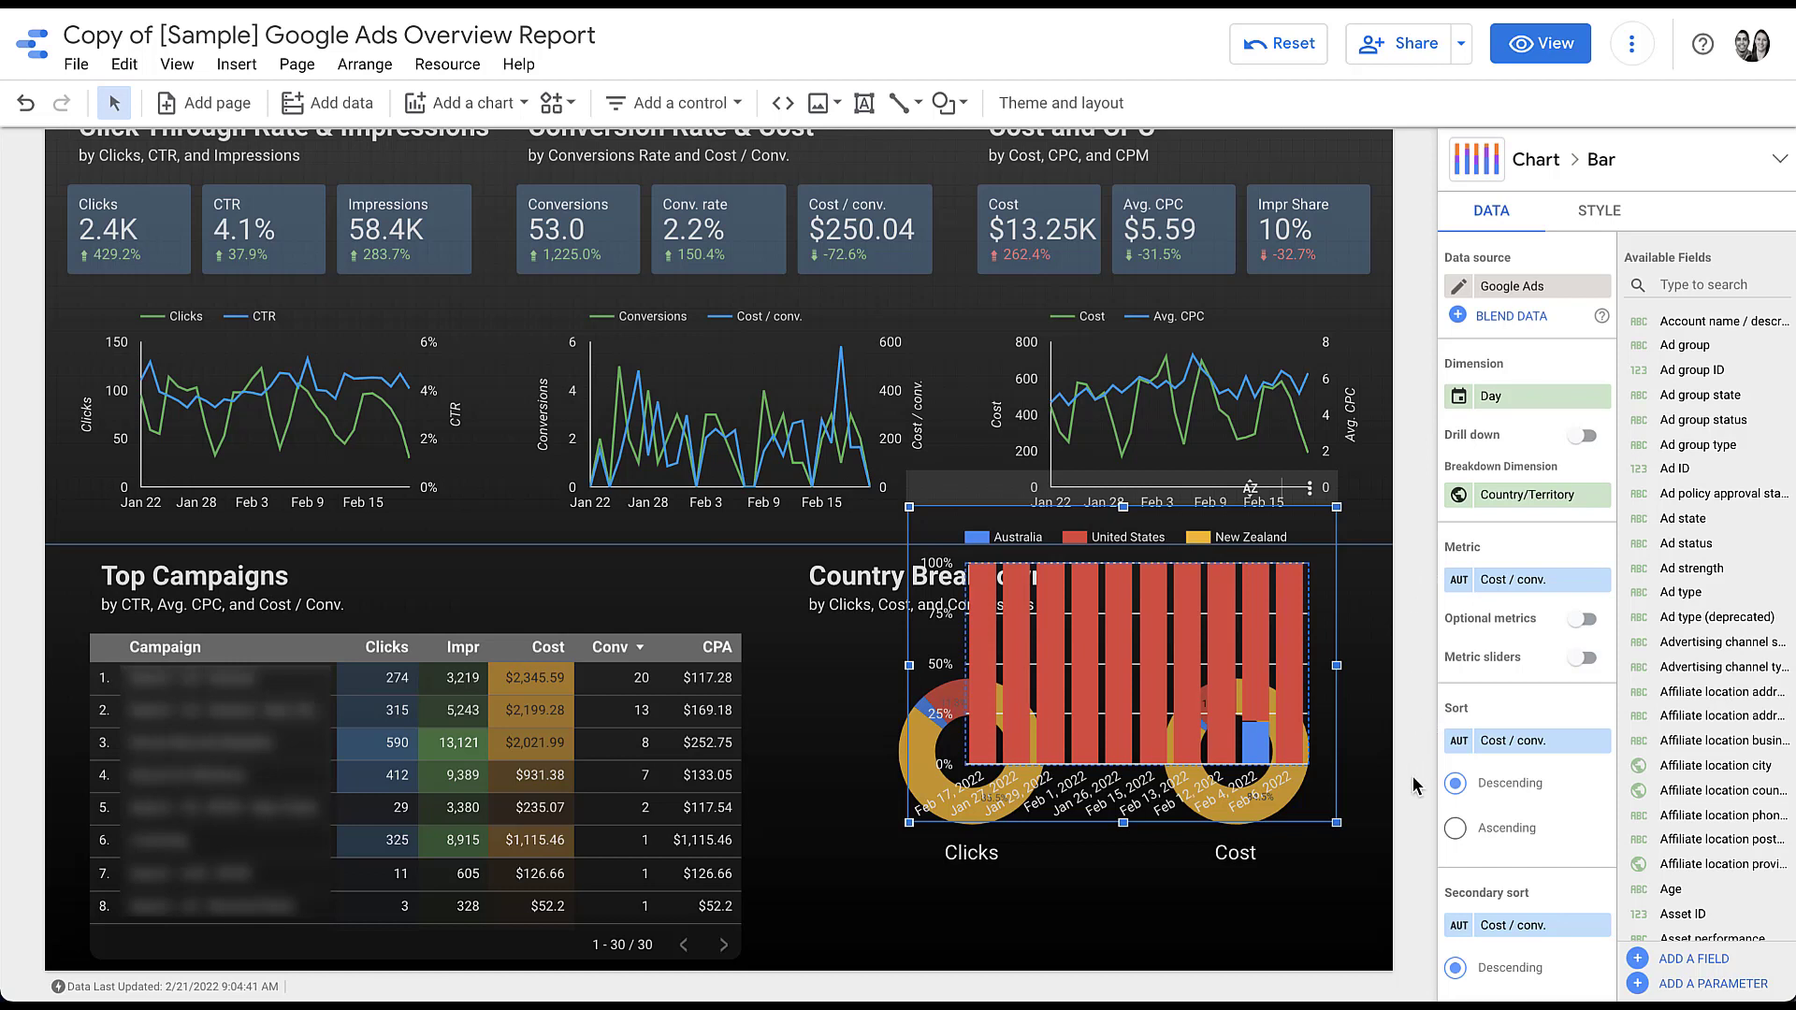
{"action": "left_click", "coordinate": [1581, 220]}
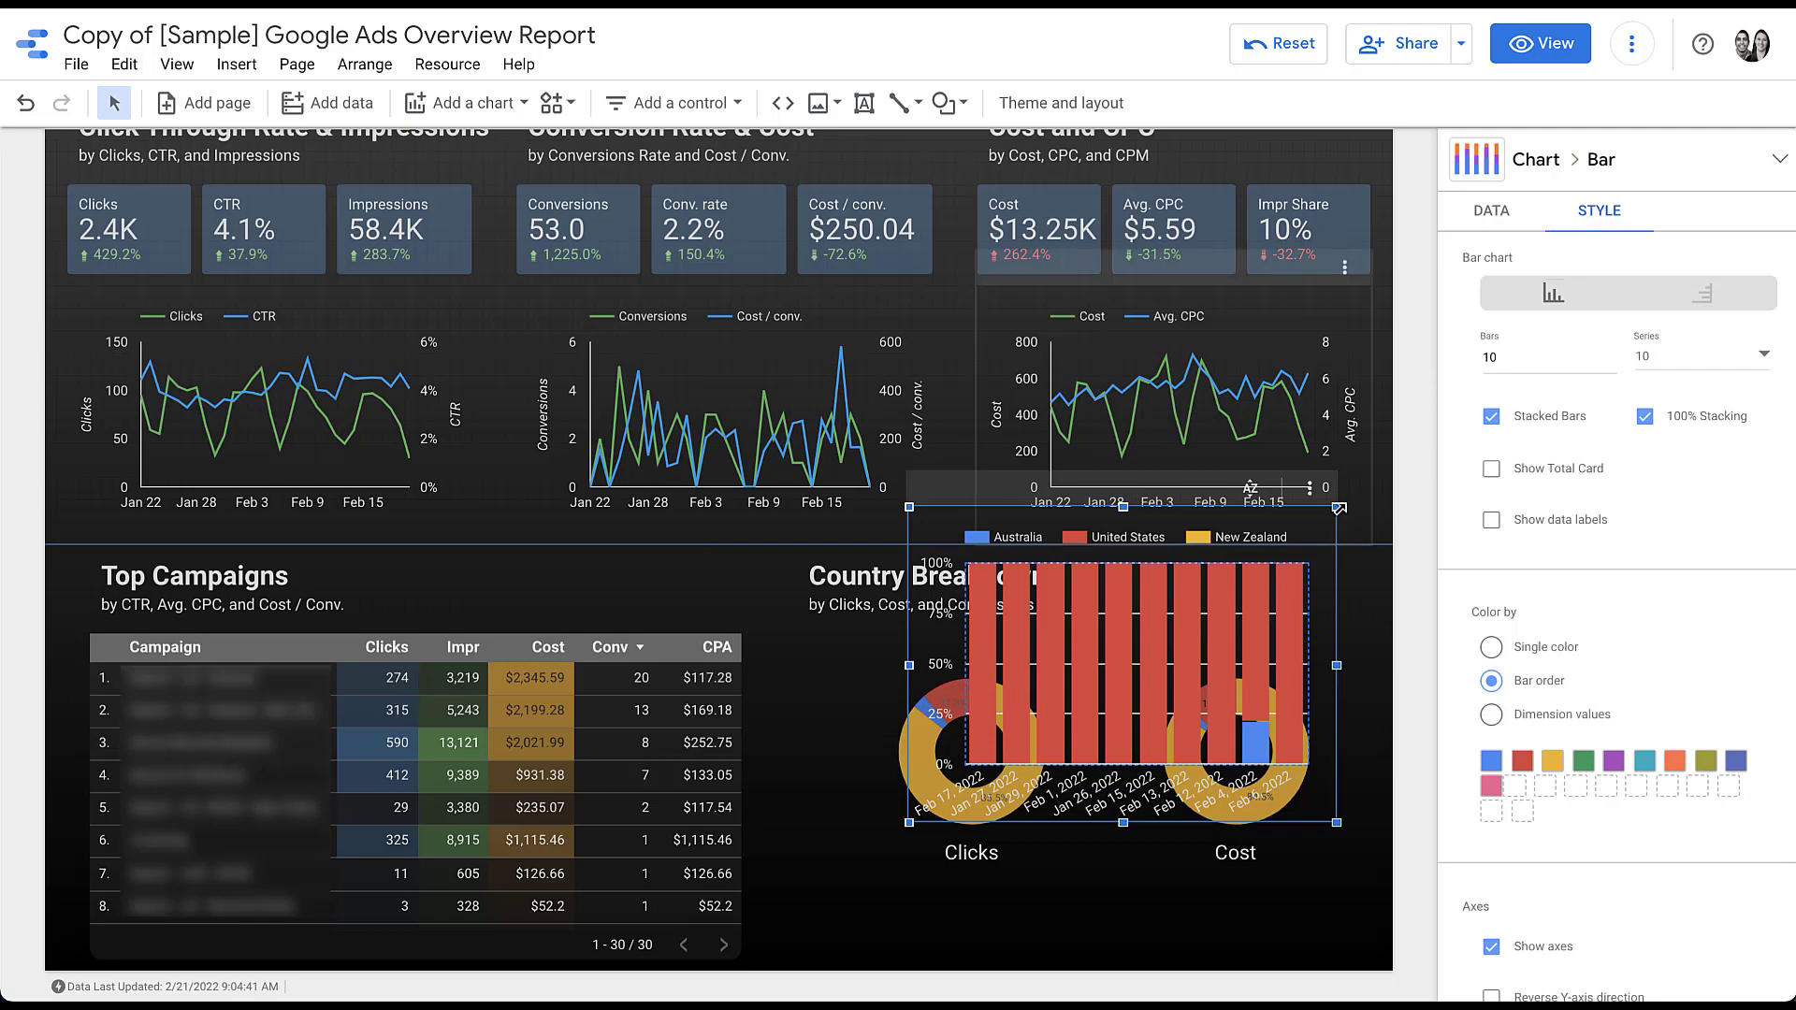
Delete the 100% stacked column chart covering the Country Breakdown donuts
{"action": "key", "text": "Delete"}
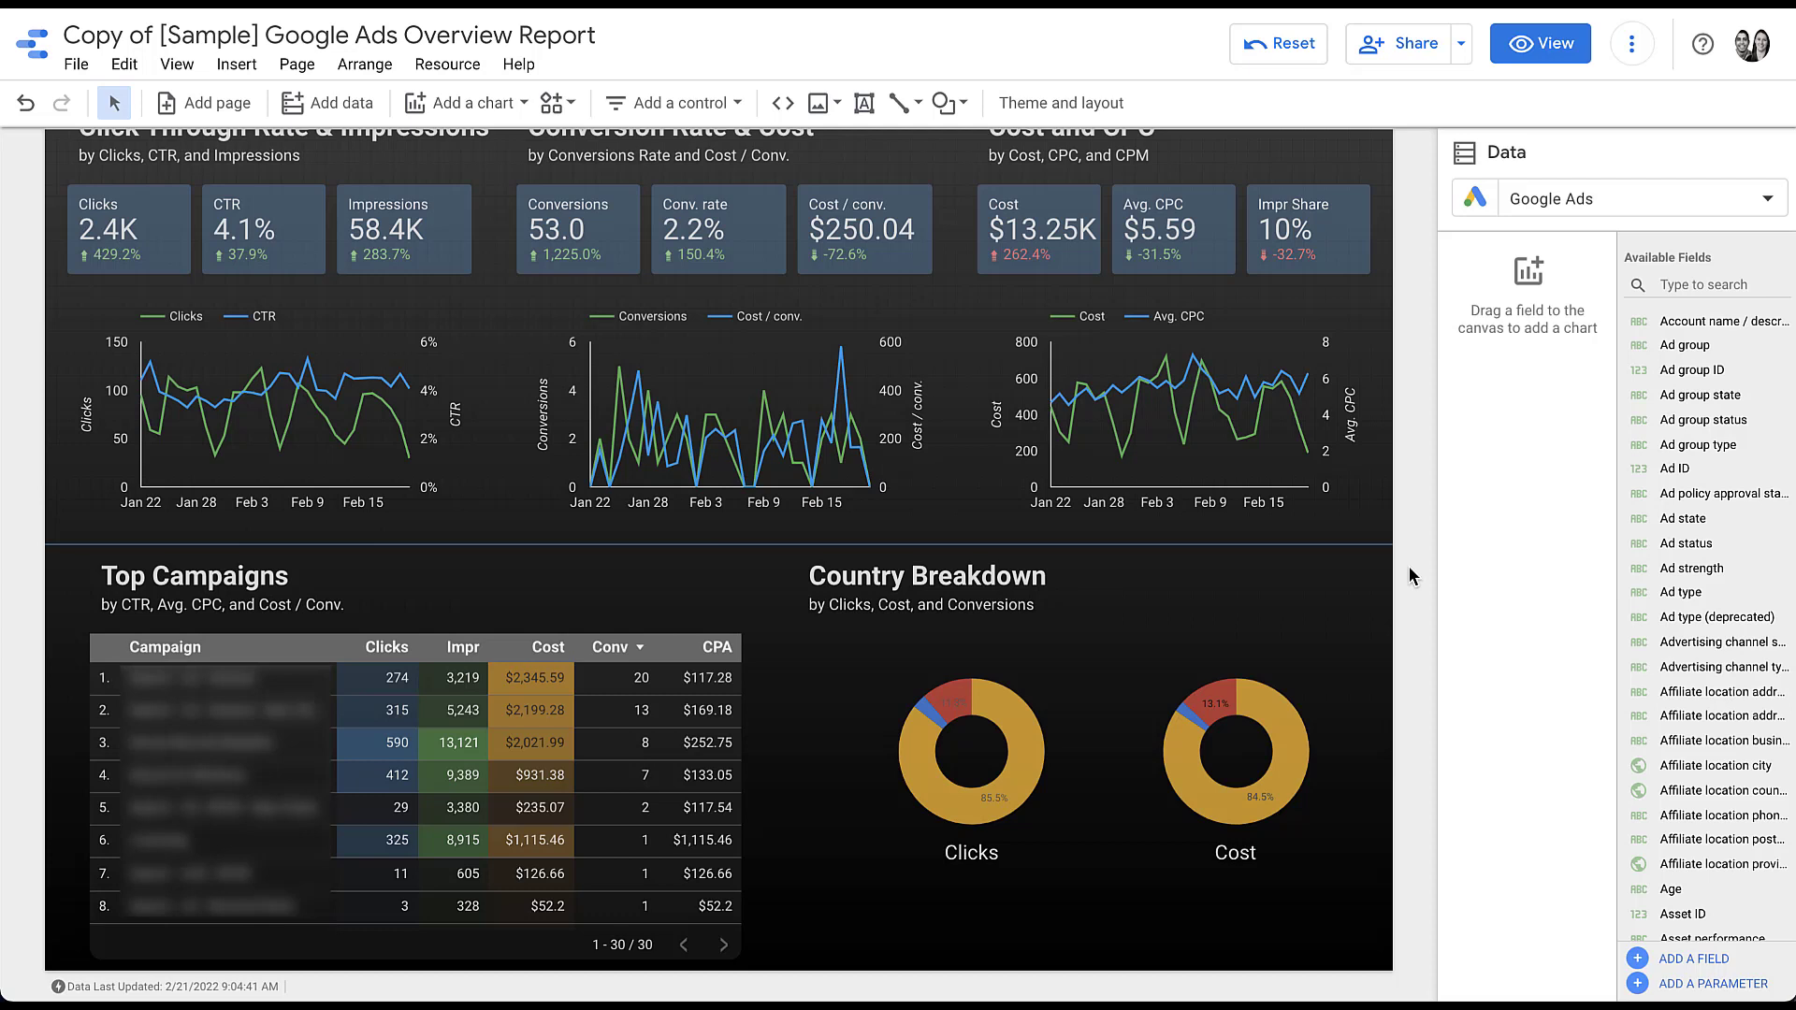
Try the report's link sharing option "Anyone with the link can view" in the access settings and close the sharing settings without saving
{"action": "left_click", "coordinate": [1417, 47]}
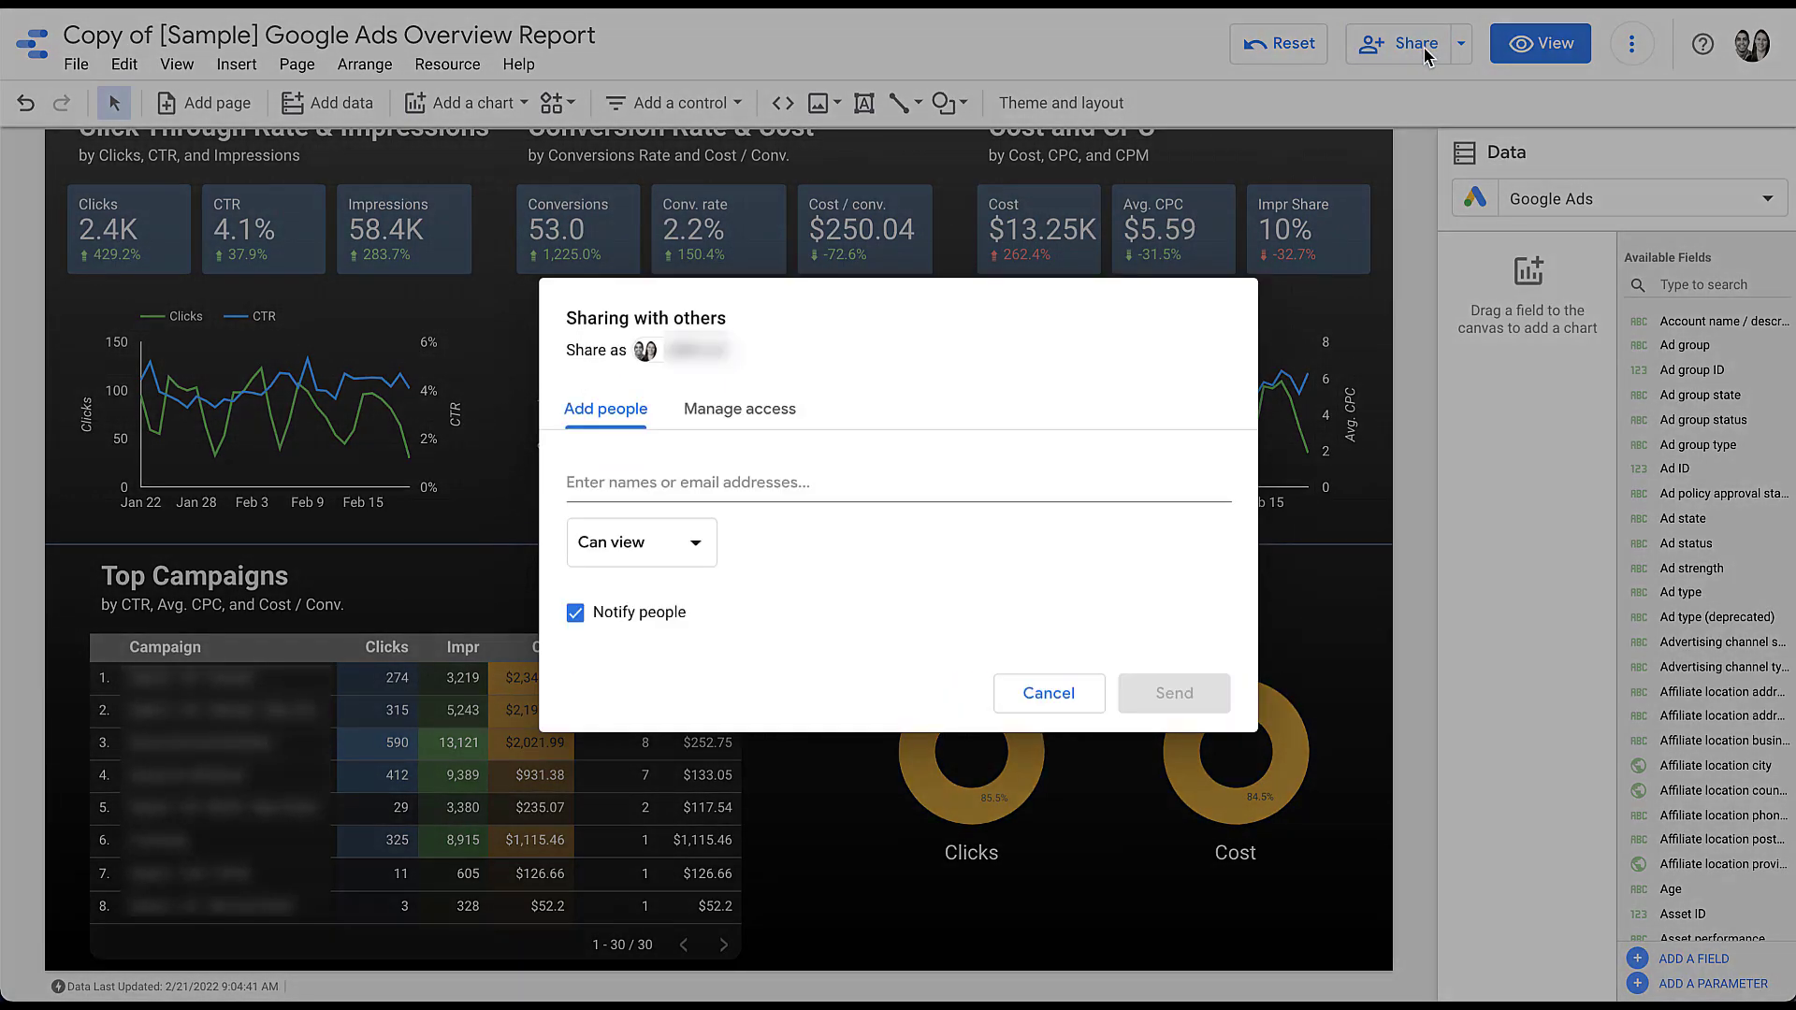
{"action": "left_click", "coordinate": [699, 481]}
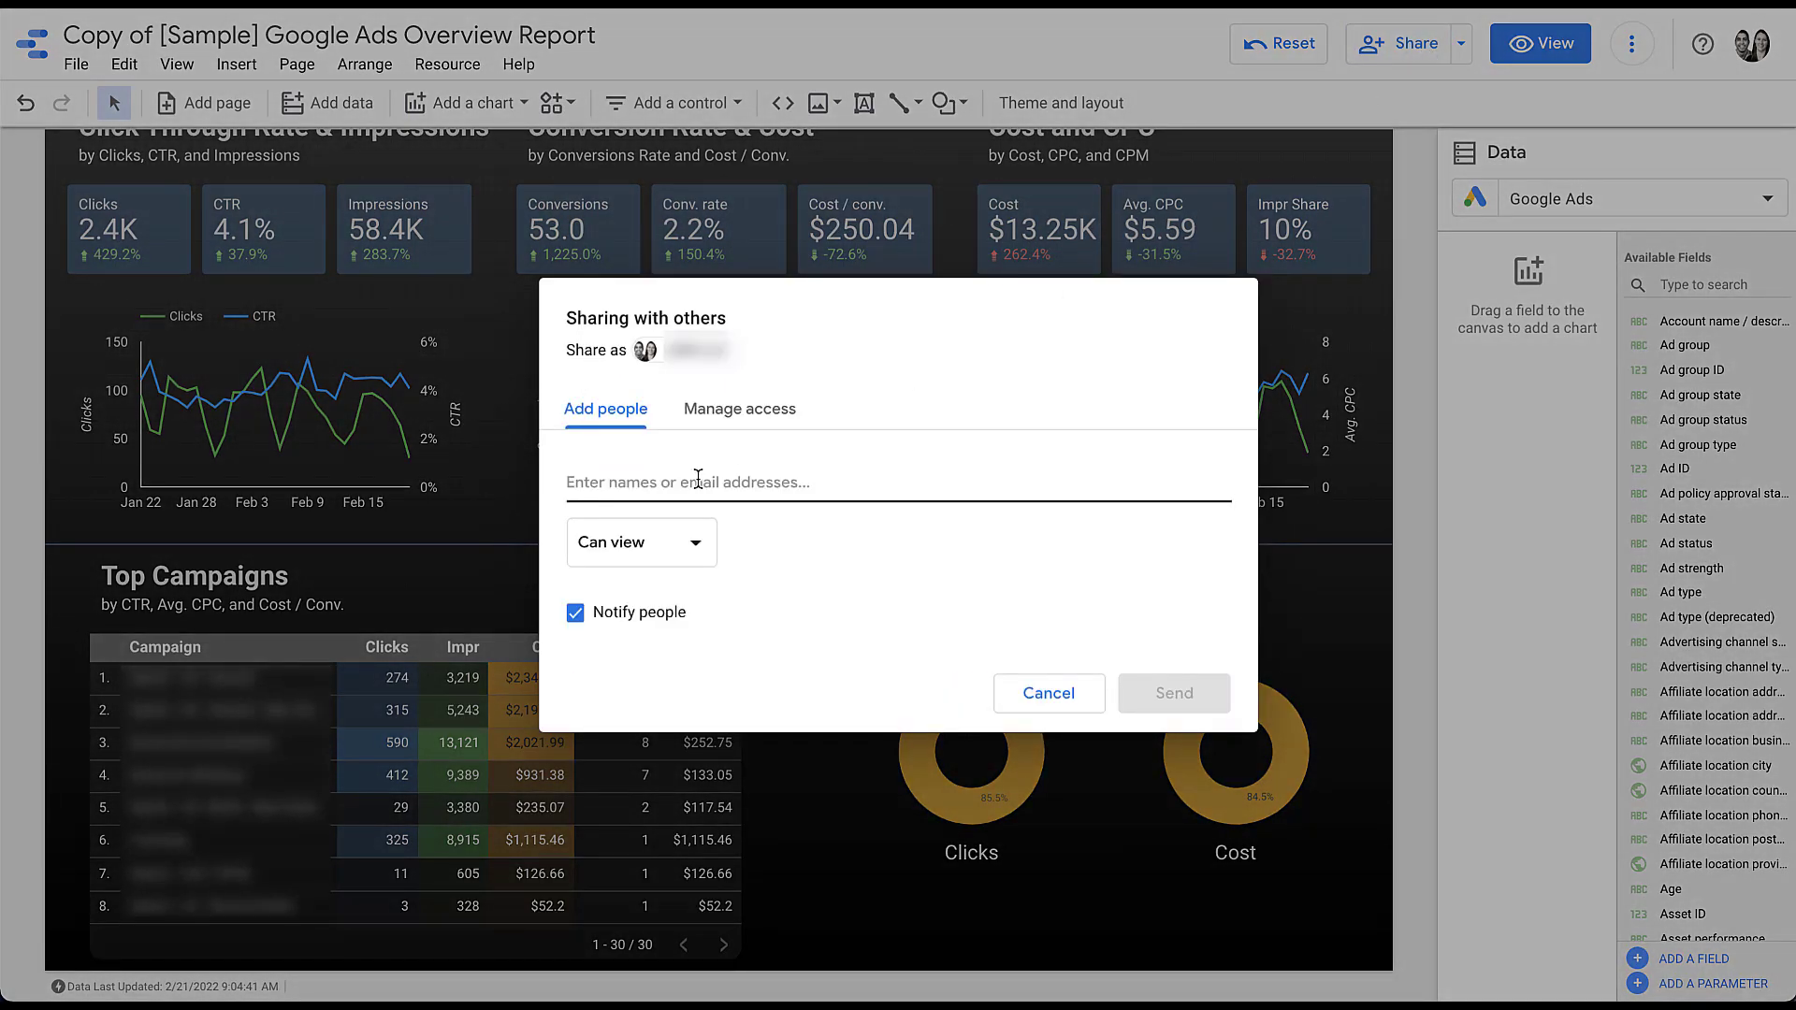
{"action": "left_click", "coordinate": [747, 410]}
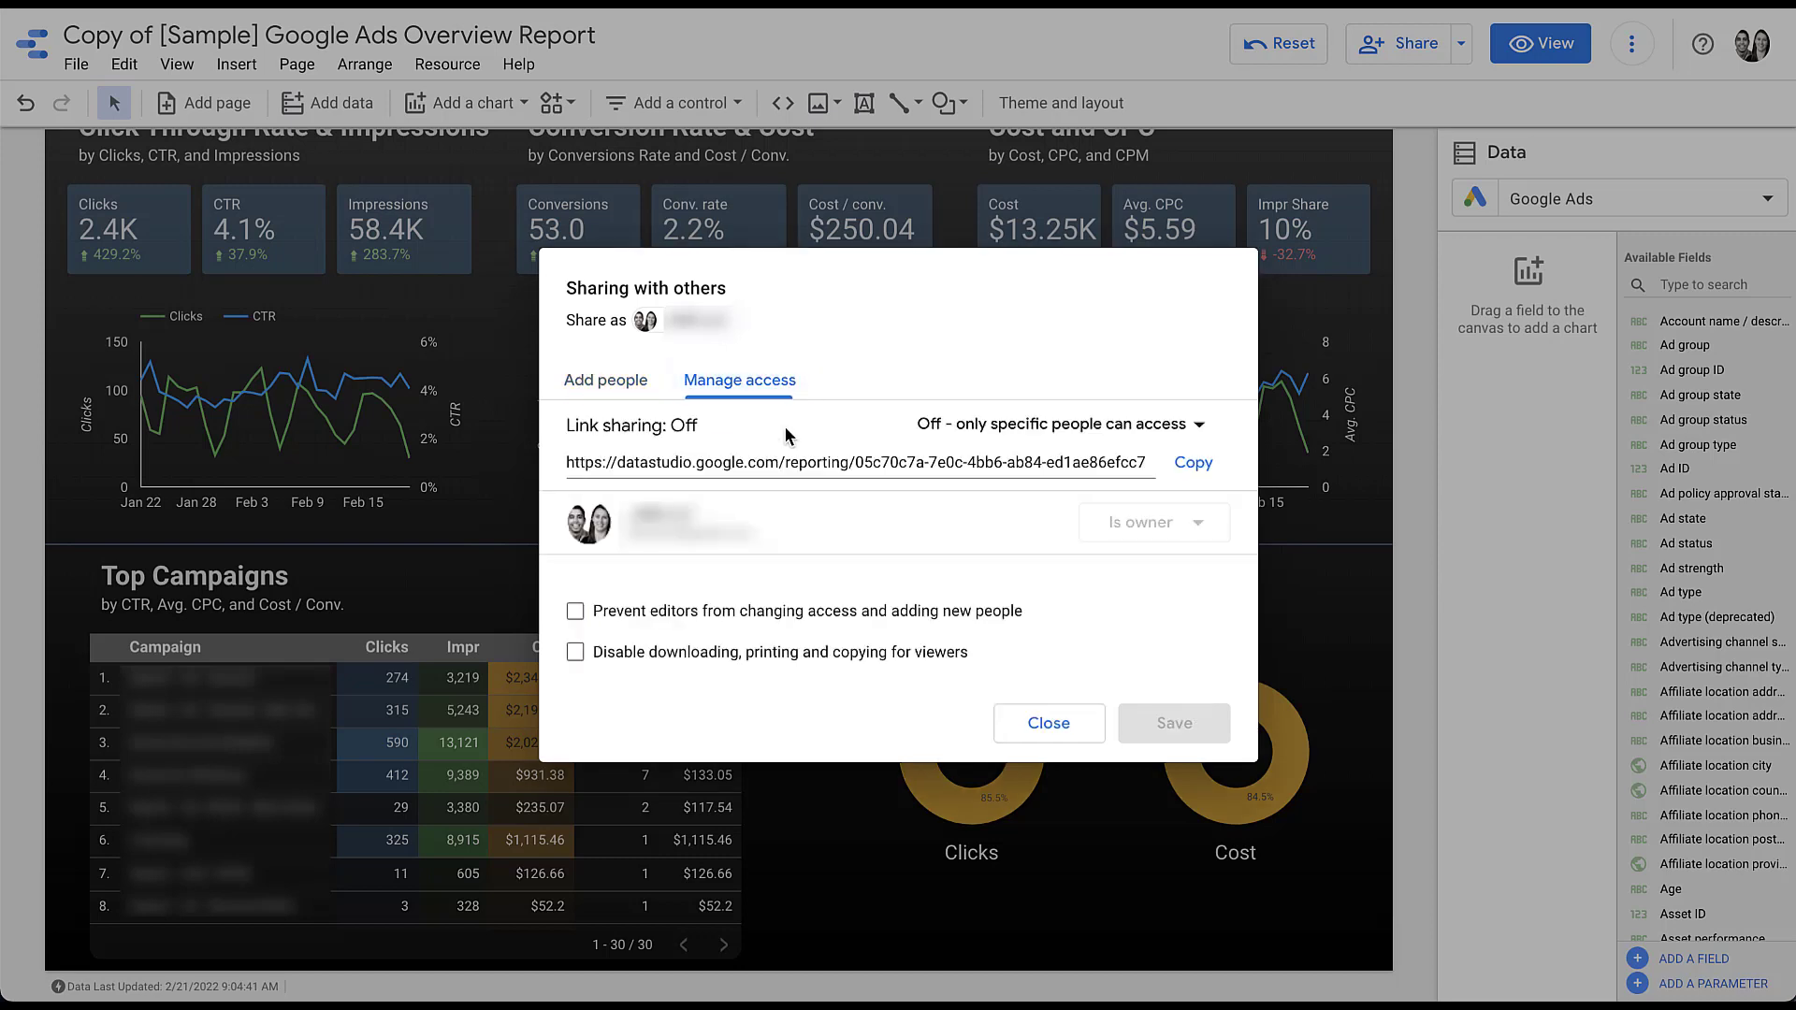
{"action": "left_click", "coordinate": [971, 428]}
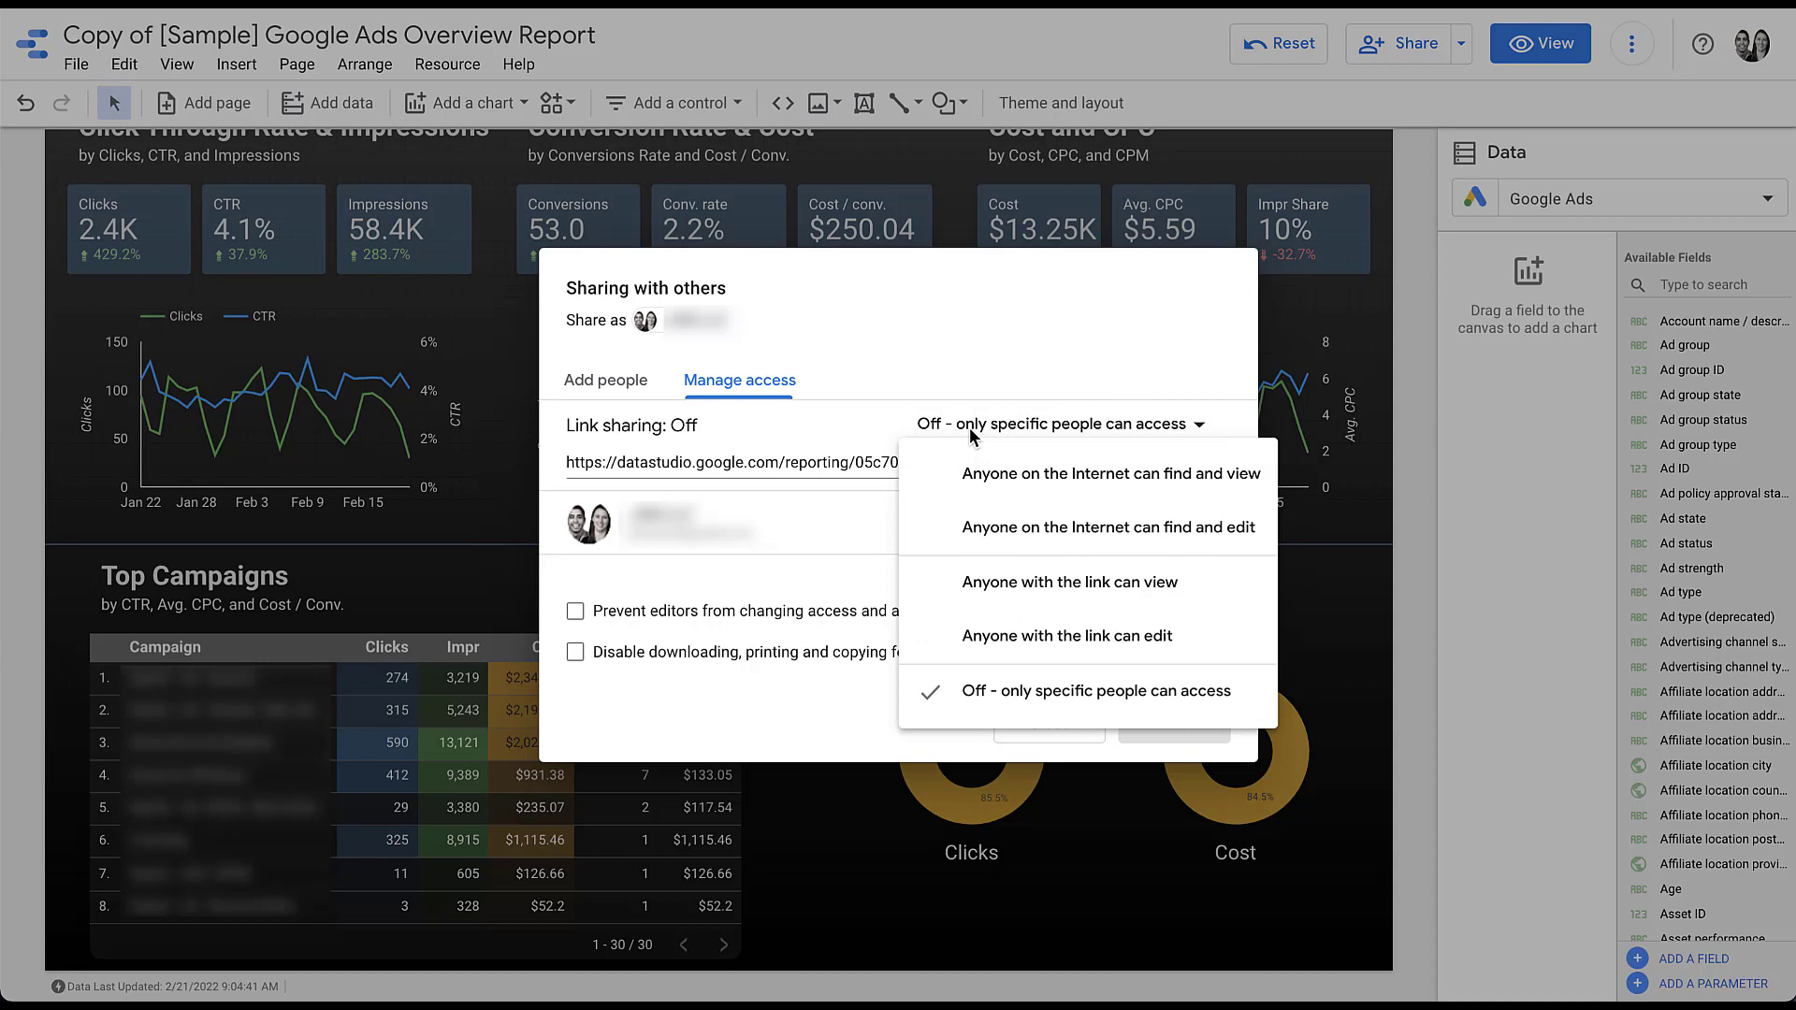
{"action": "left_click", "coordinate": [1154, 607]}
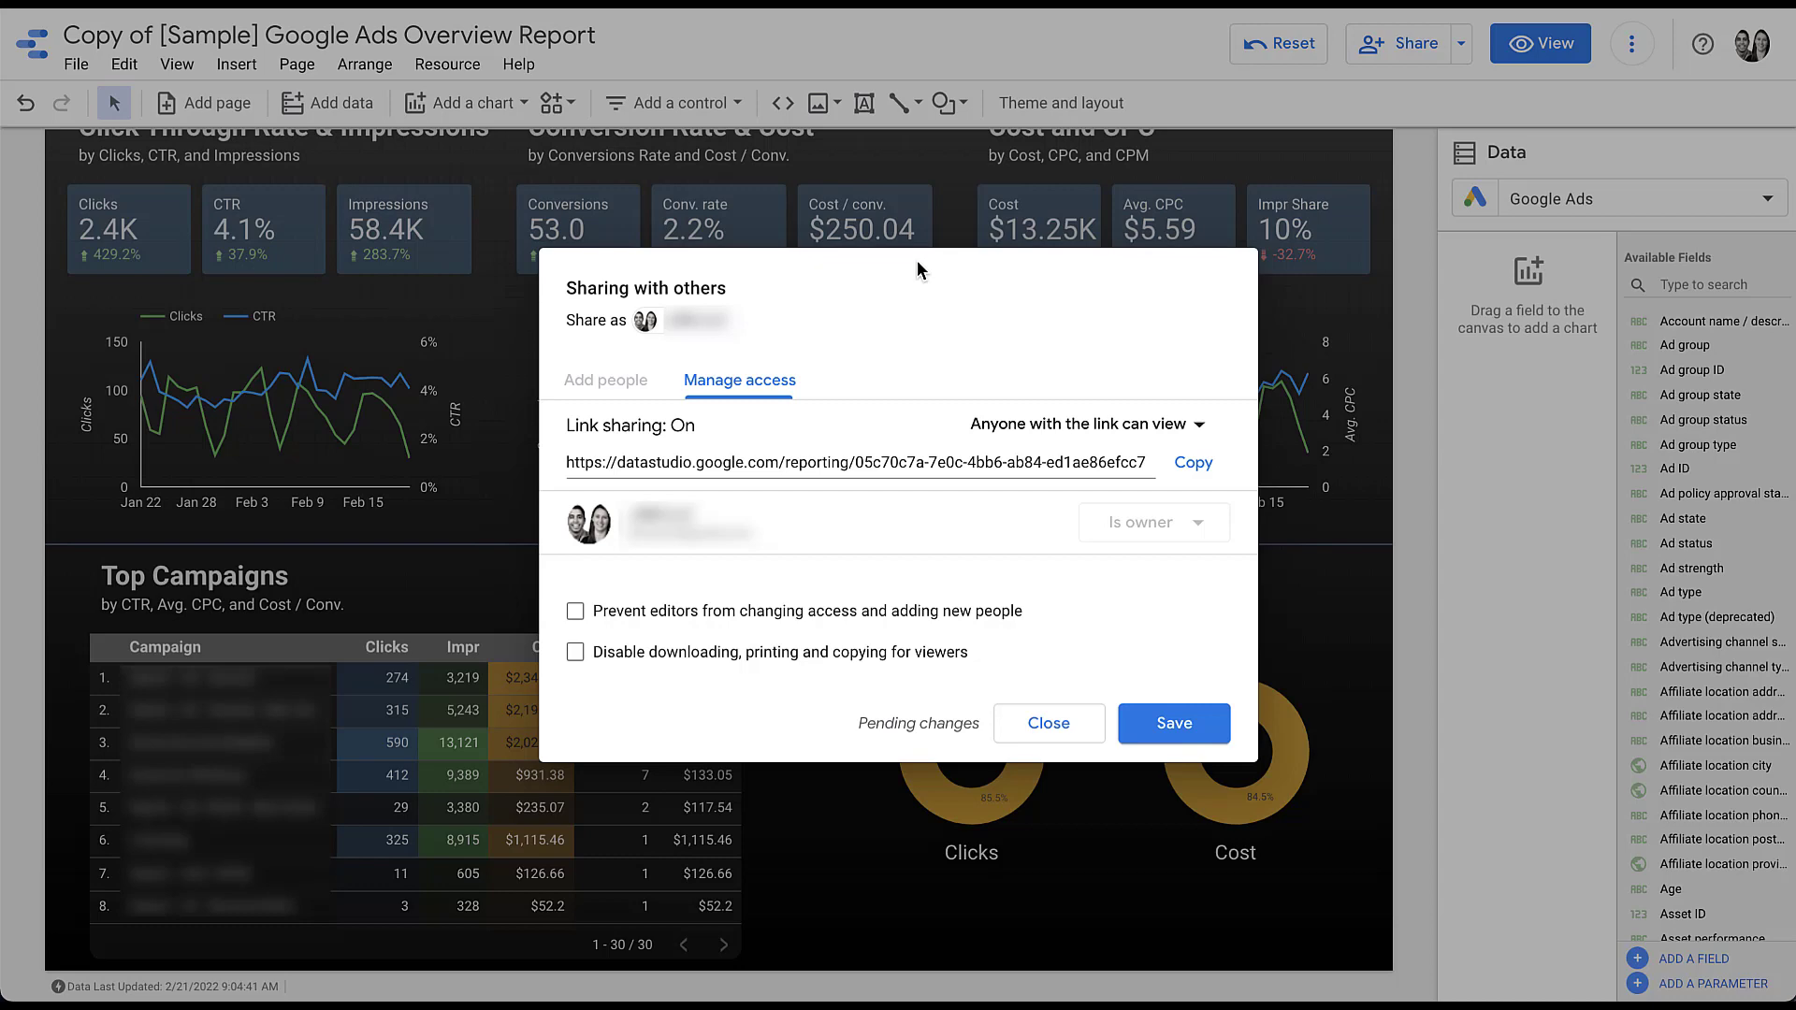
{"action": "left_click", "coordinate": [1049, 723]}
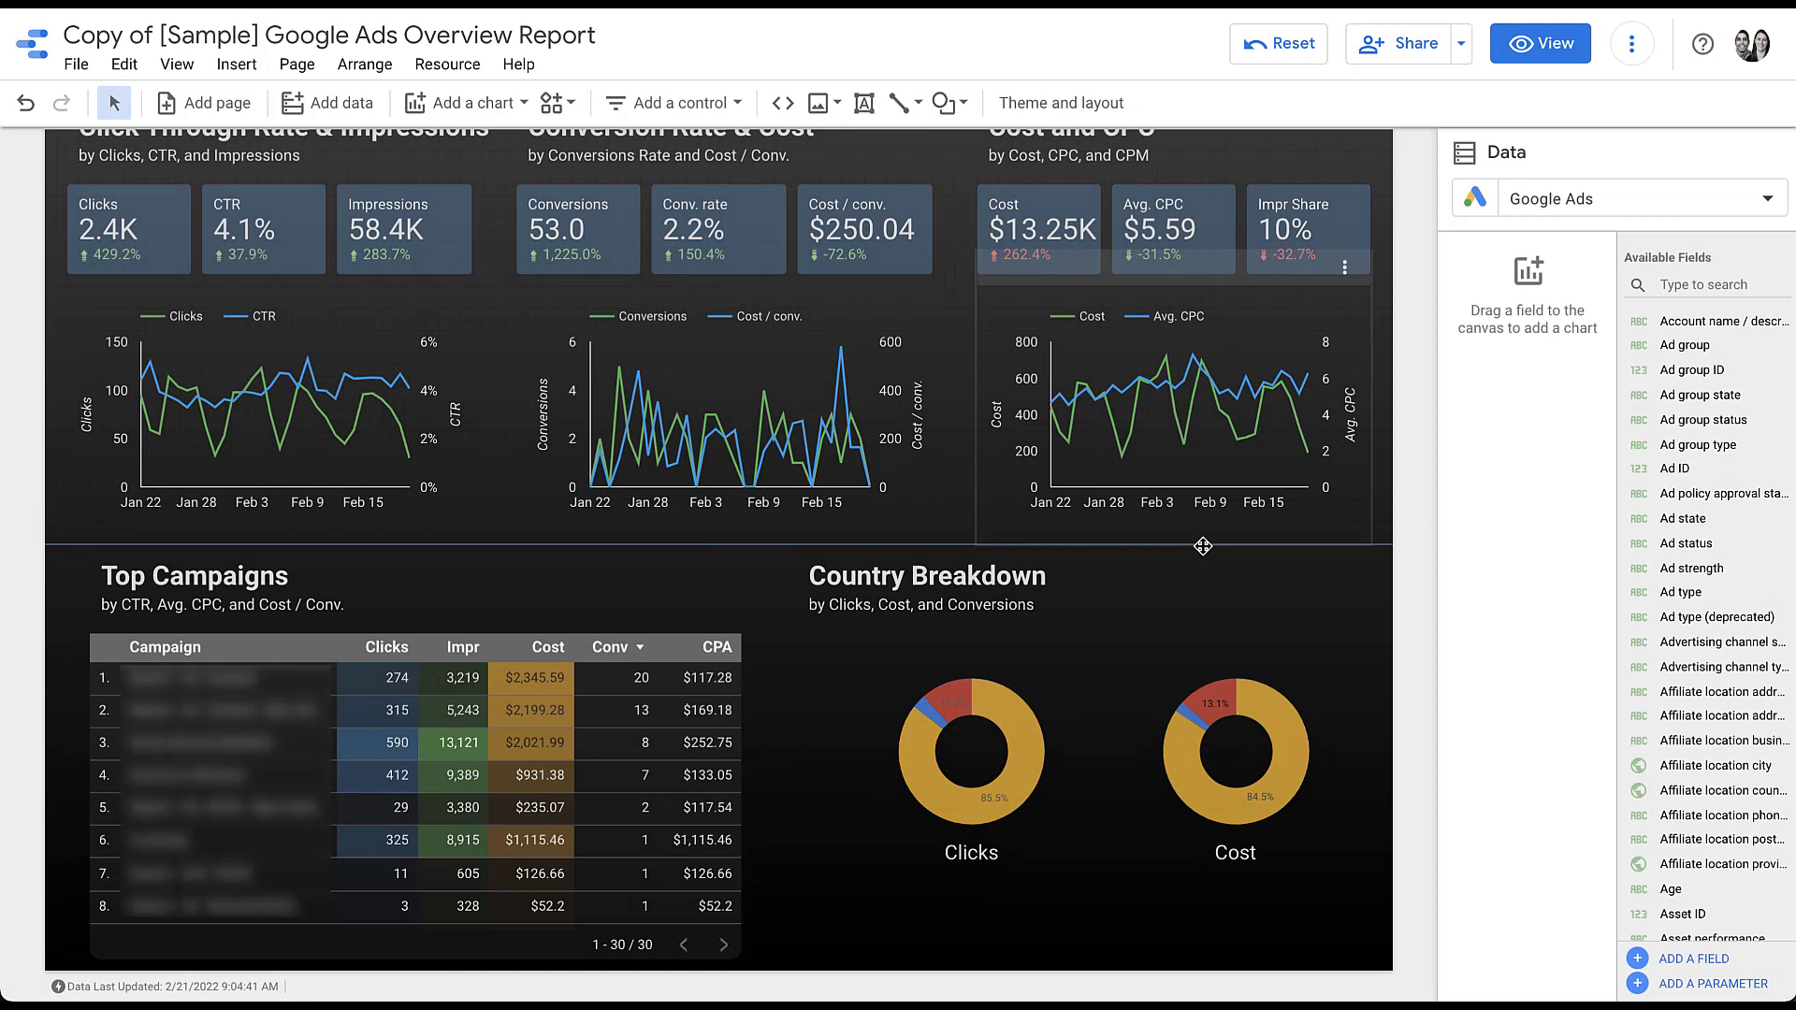